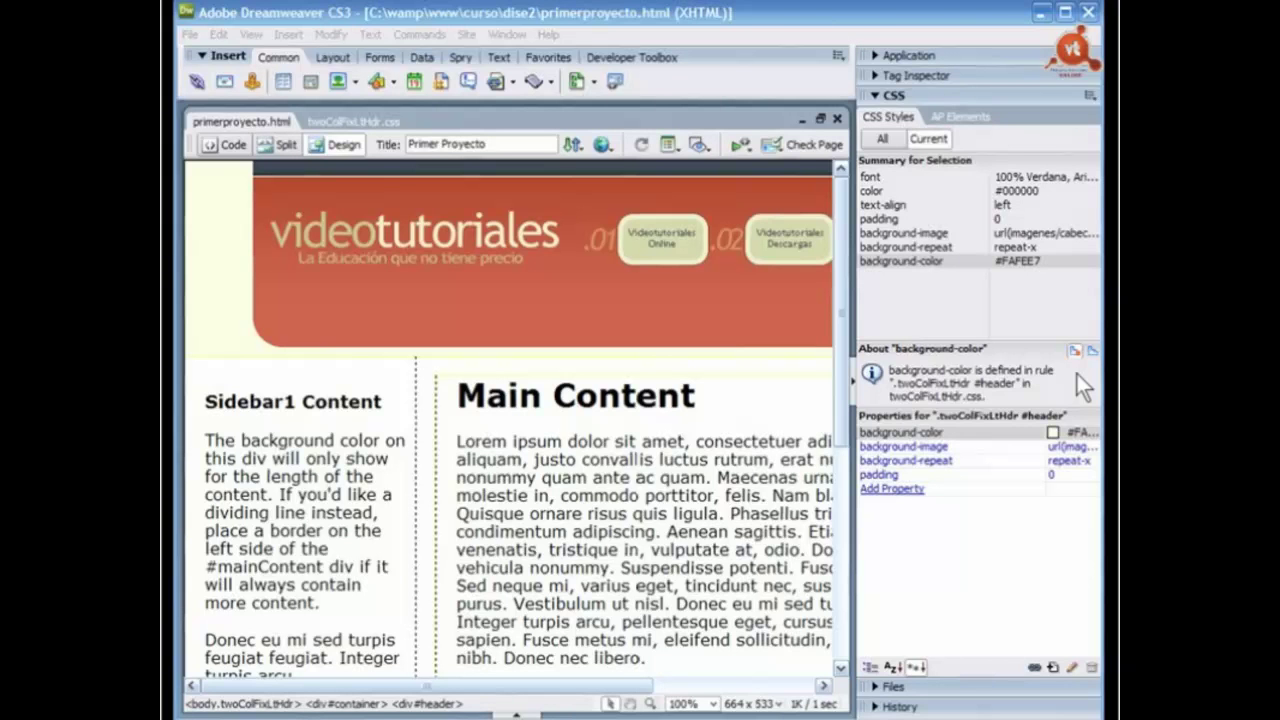
Step: Show the cascade of rules for the selected header and widen the CSS Styles panel so full property values fit
{"action": "left_click", "coordinate": [1092, 352]}
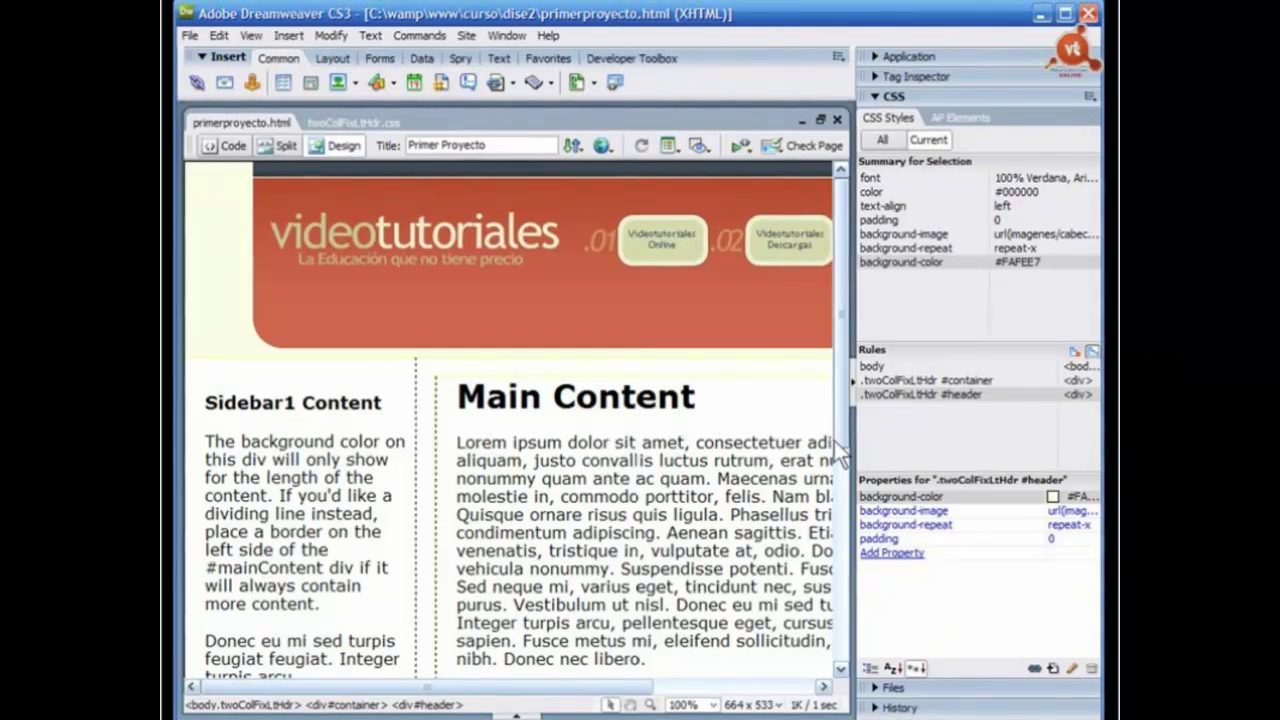
{"action": "left_click_drag", "start_coordinate": [846, 346], "coordinate": [716, 342]}
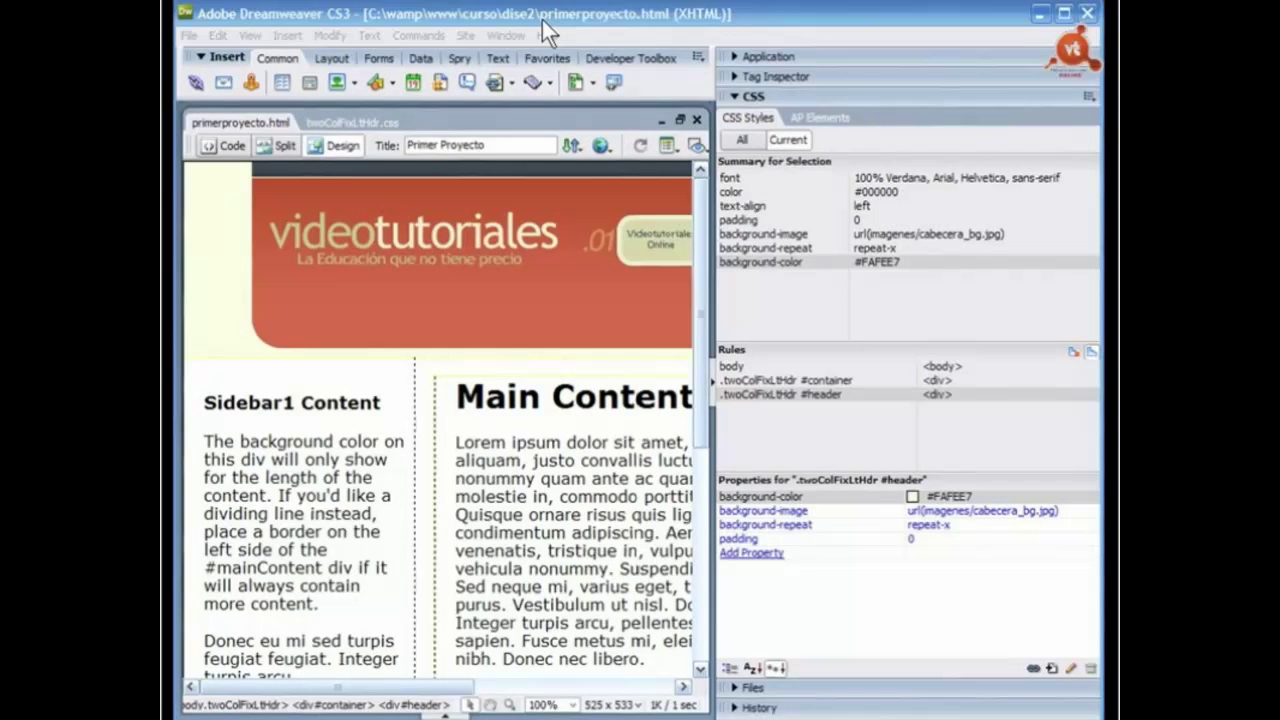
{"action": "left_click", "coordinate": [547, 33]}
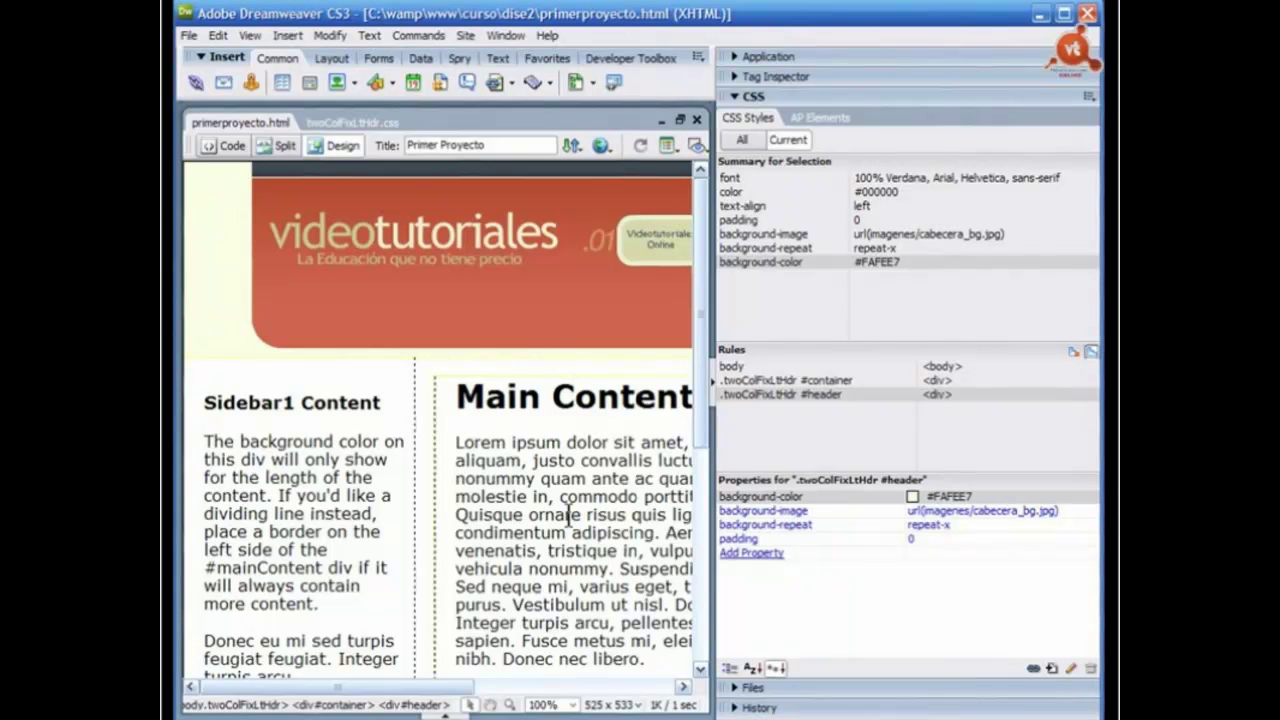
Step: Compare the CSS properties that apply to the Main Content paragraph with those of the whole #mainContent div
{"action": "left_click", "coordinate": [580, 570]}
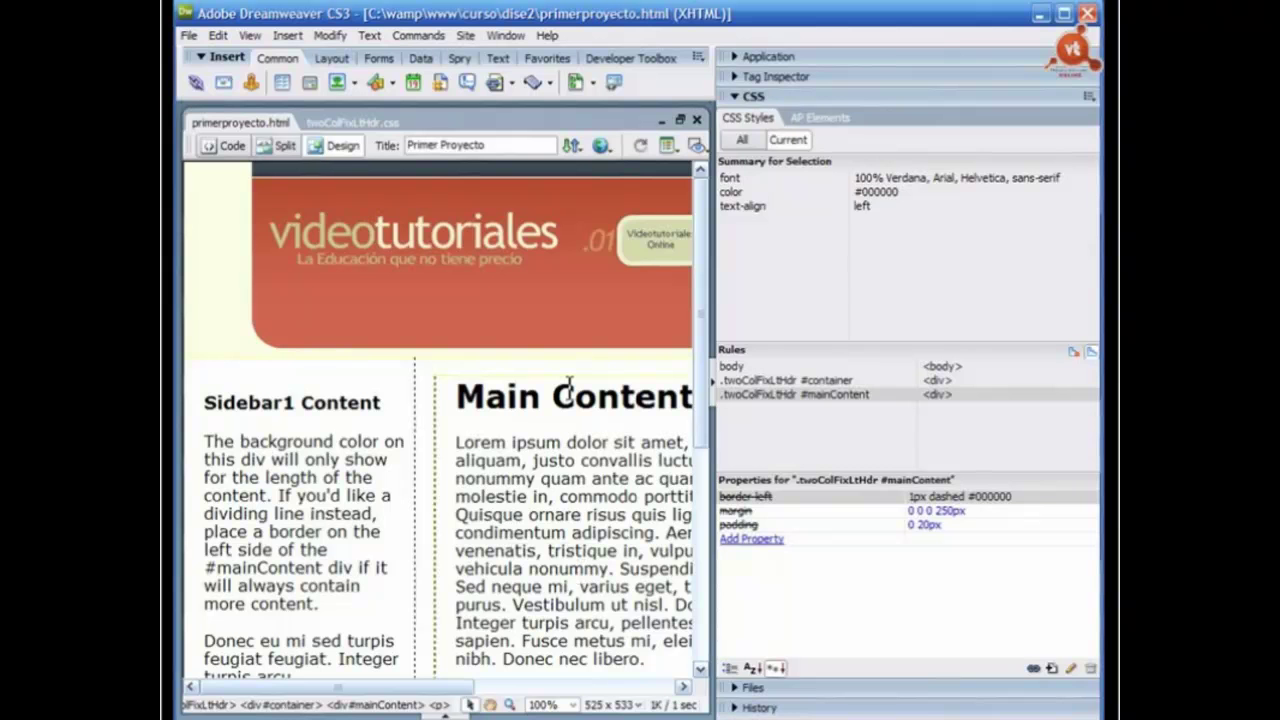
{"action": "left_click", "coordinate": [565, 514]}
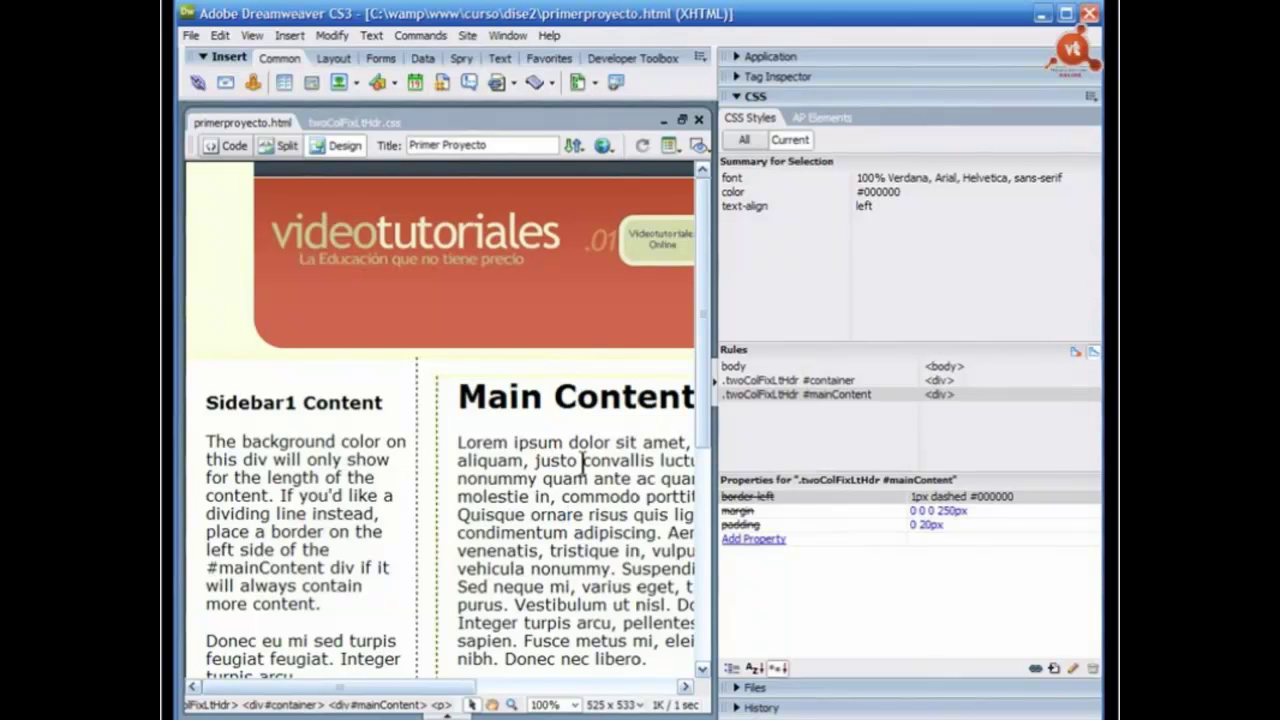
{"action": "left_click", "coordinate": [378, 705]}
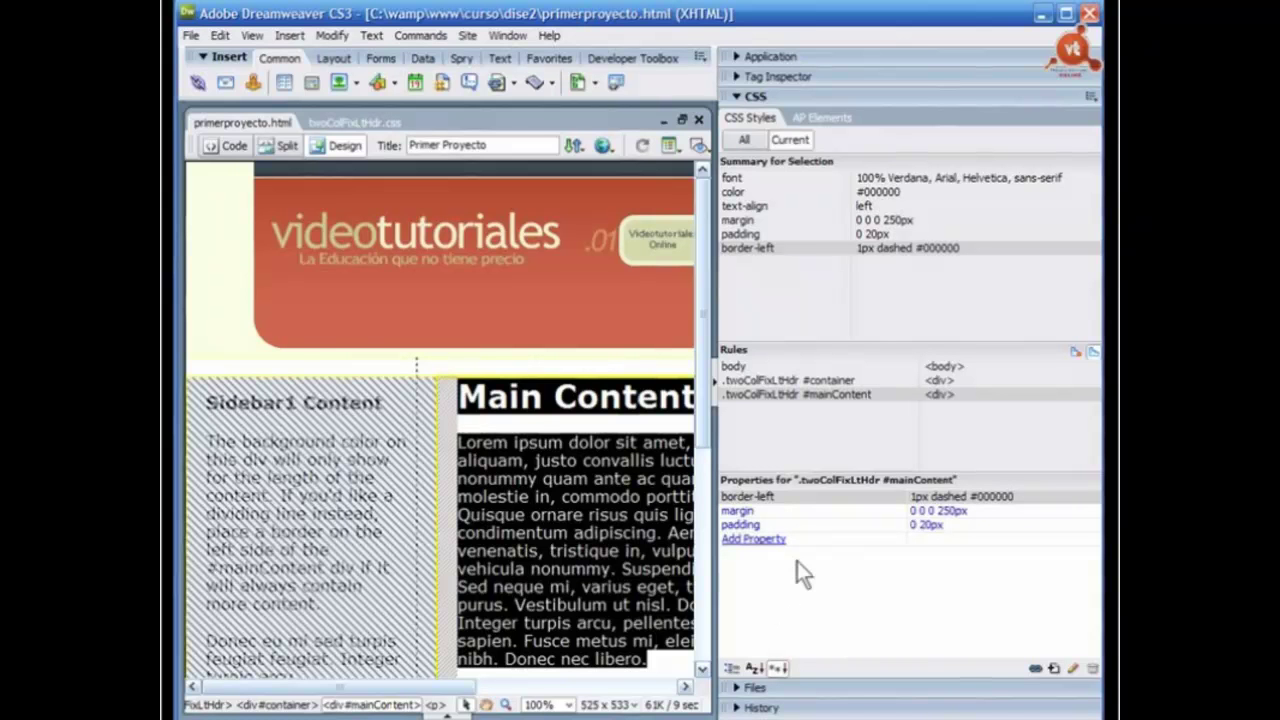
{"action": "left_click", "coordinate": [607, 530]}
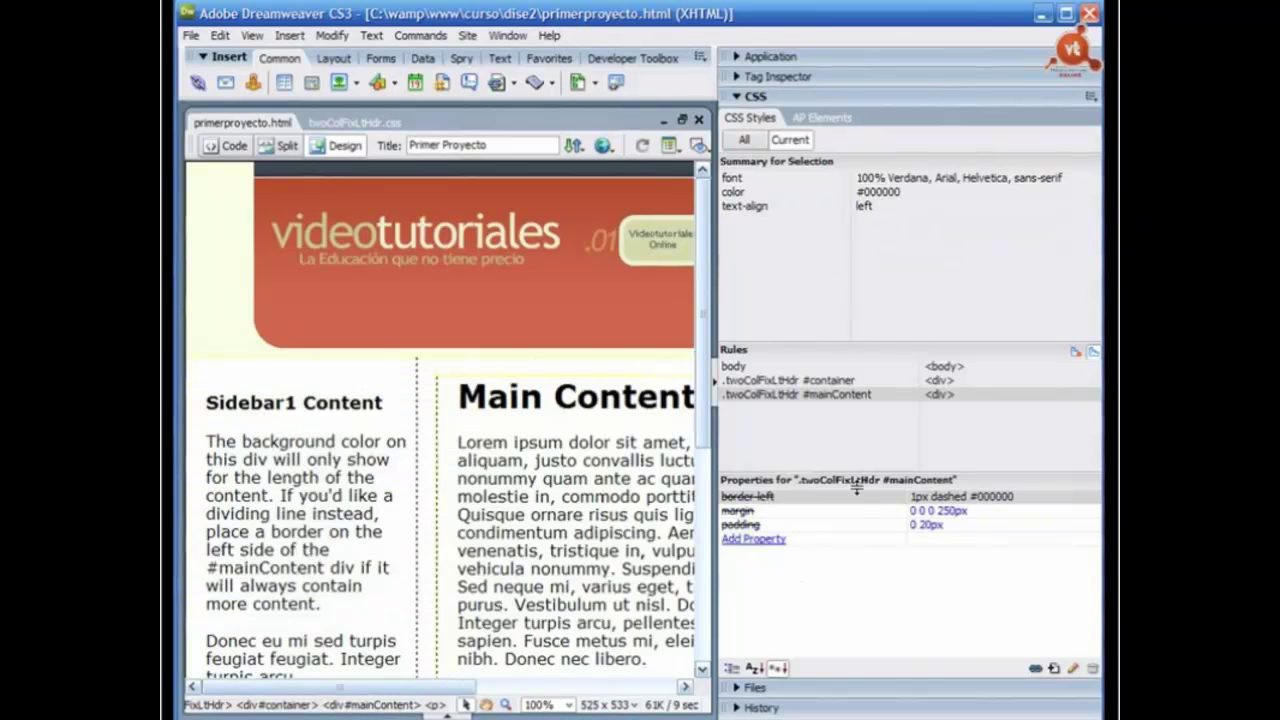
{"action": "left_click", "coordinate": [387, 704]}
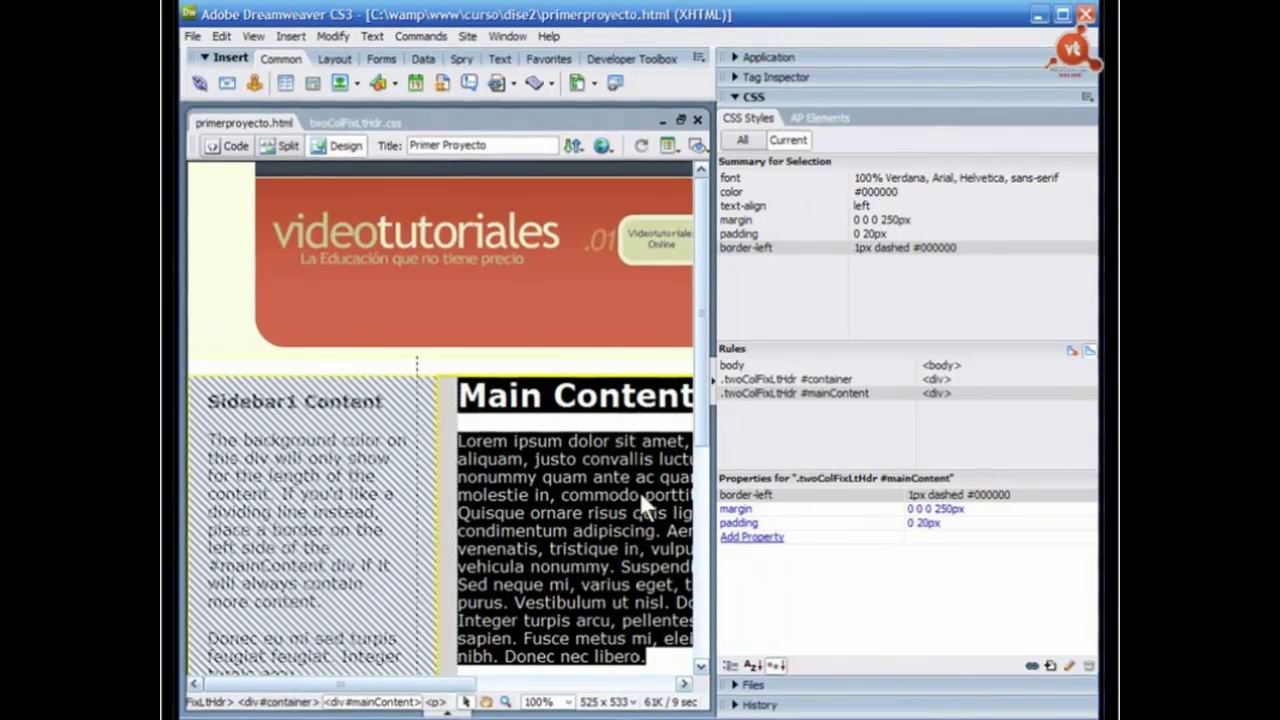
{"action": "left_click", "coordinate": [583, 484]}
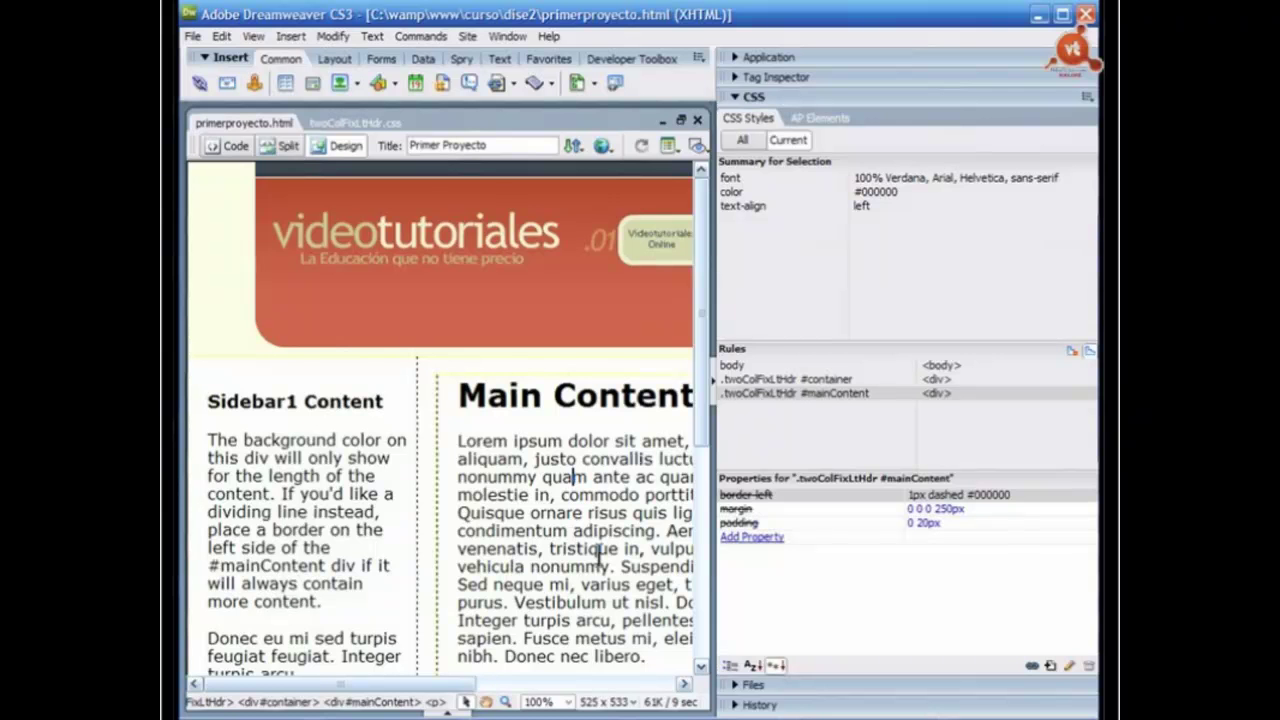
{"action": "left_click", "coordinate": [574, 478]}
{"action": "left_click", "coordinate": [572, 477]}
{"action": "left_click", "coordinate": [598, 482]}
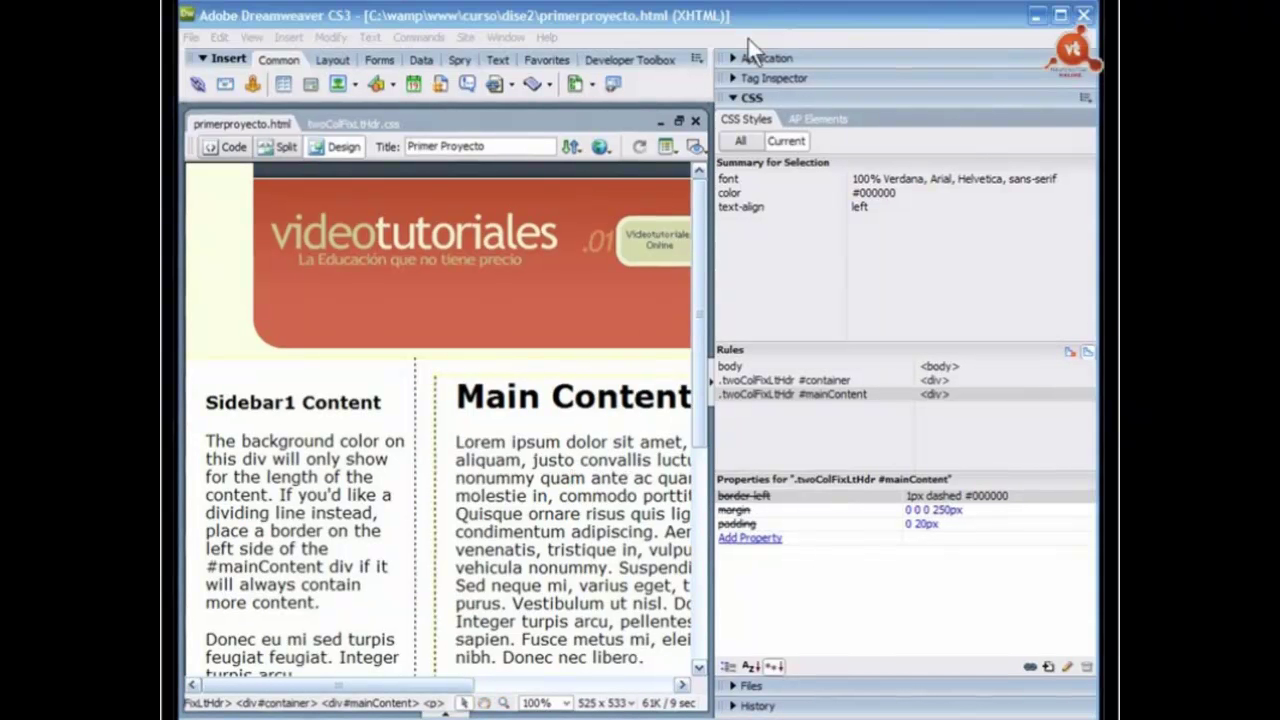
Step: Check which CSS rule defines the font and color properties inherited by the Main Content paragraph
{"action": "left_click", "coordinate": [860, 630]}
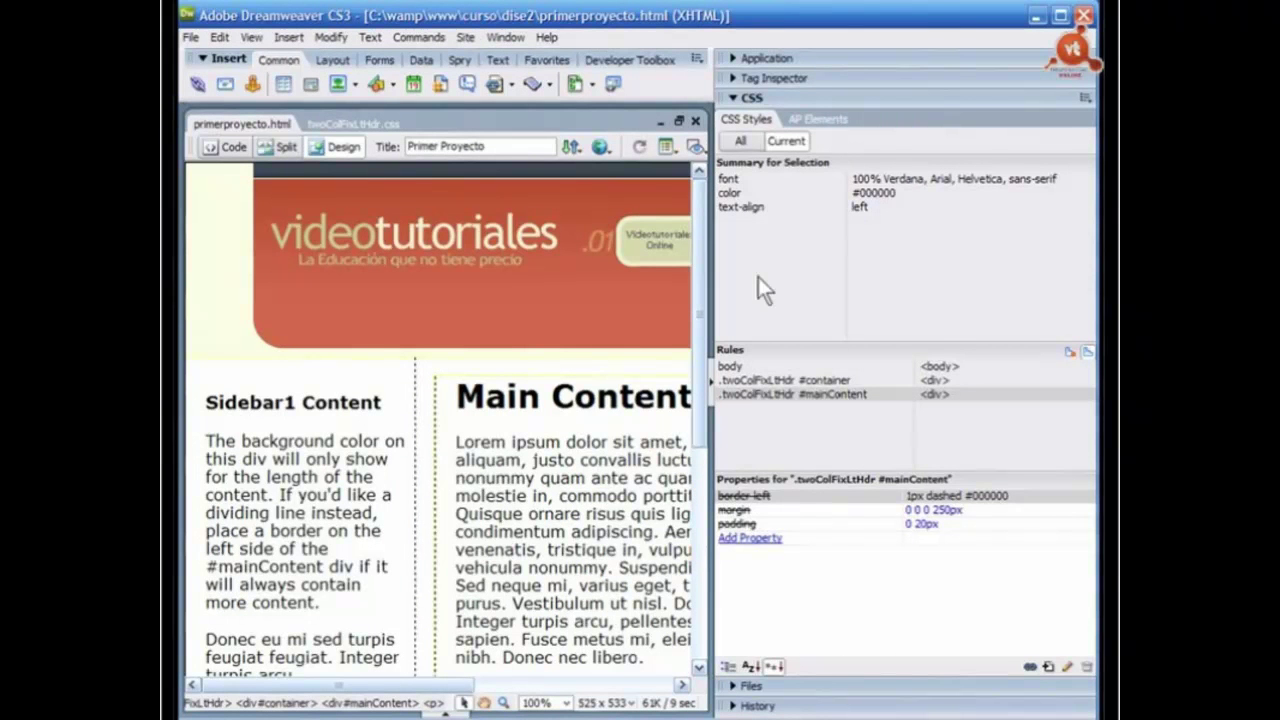
{"action": "left_click", "coordinate": [734, 182]}
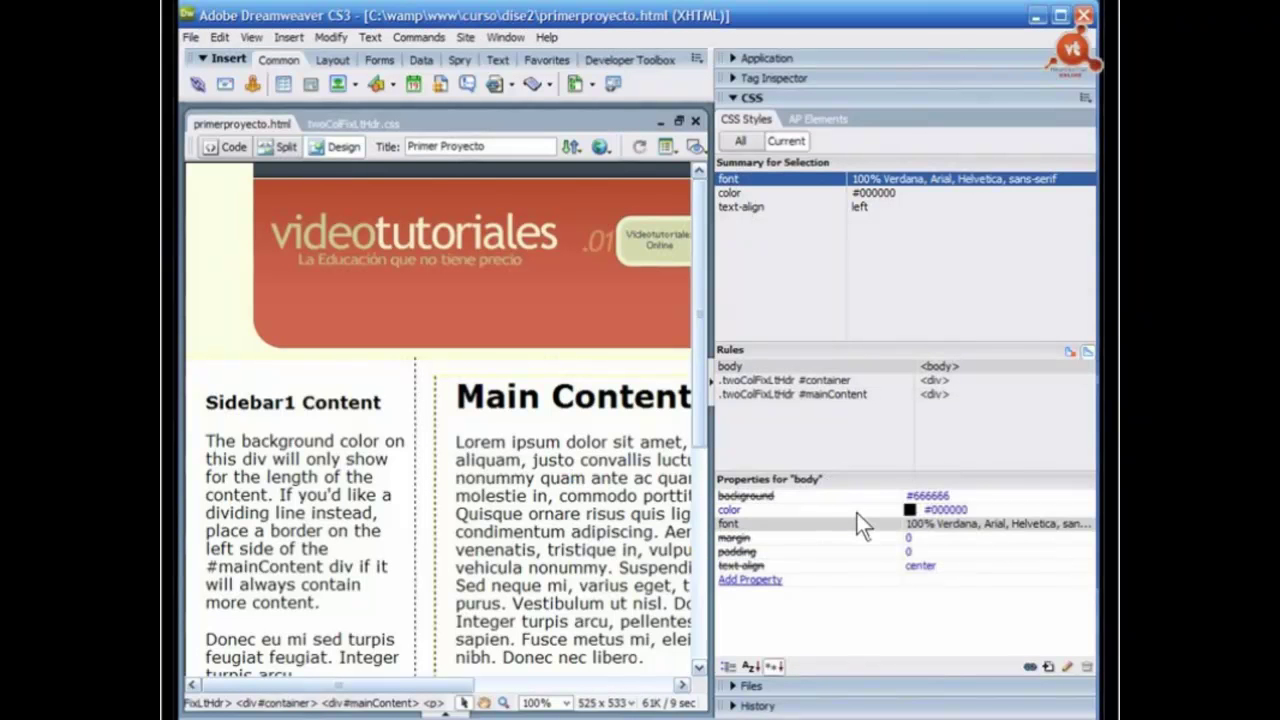
{"action": "left_click", "coordinate": [736, 195]}
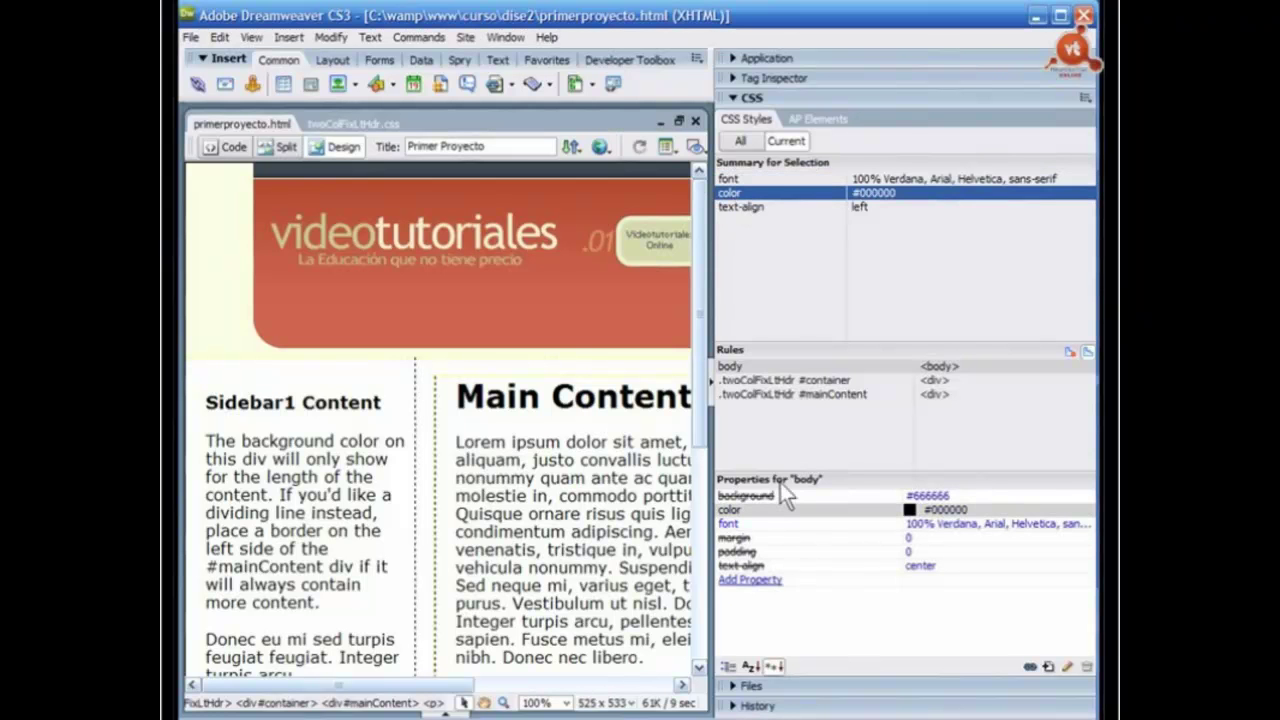
{"action": "left_click", "coordinate": [745, 179]}
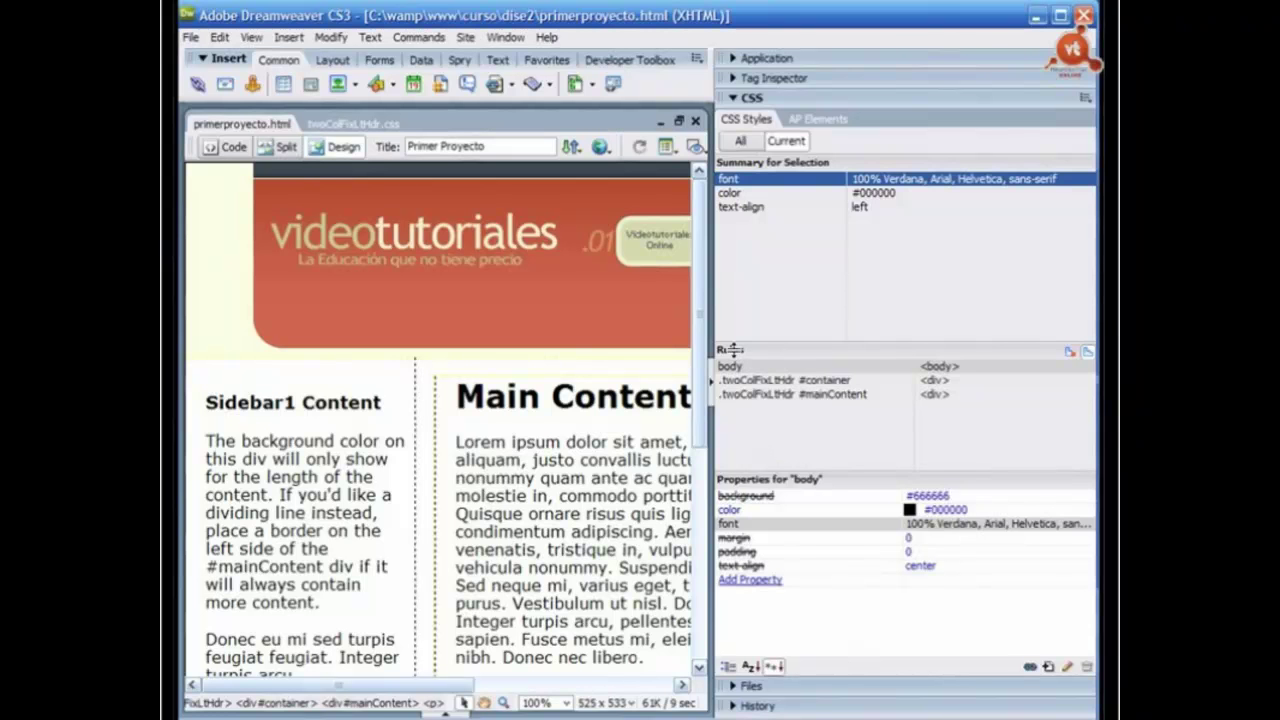
{"action": "left_click", "coordinate": [582, 470]}
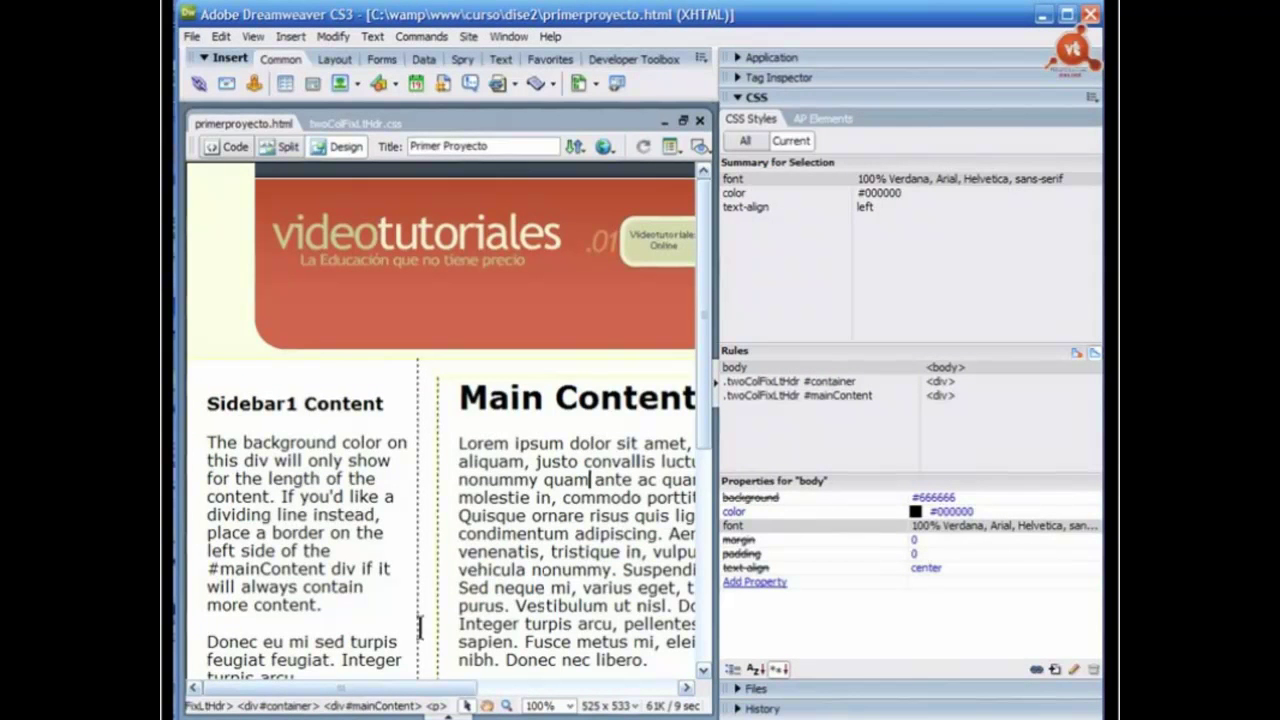
Step: Review the #mainContent div's margin, padding and border-left against the properties its paragraph text inherits
{"action": "left_click", "coordinate": [378, 706]}
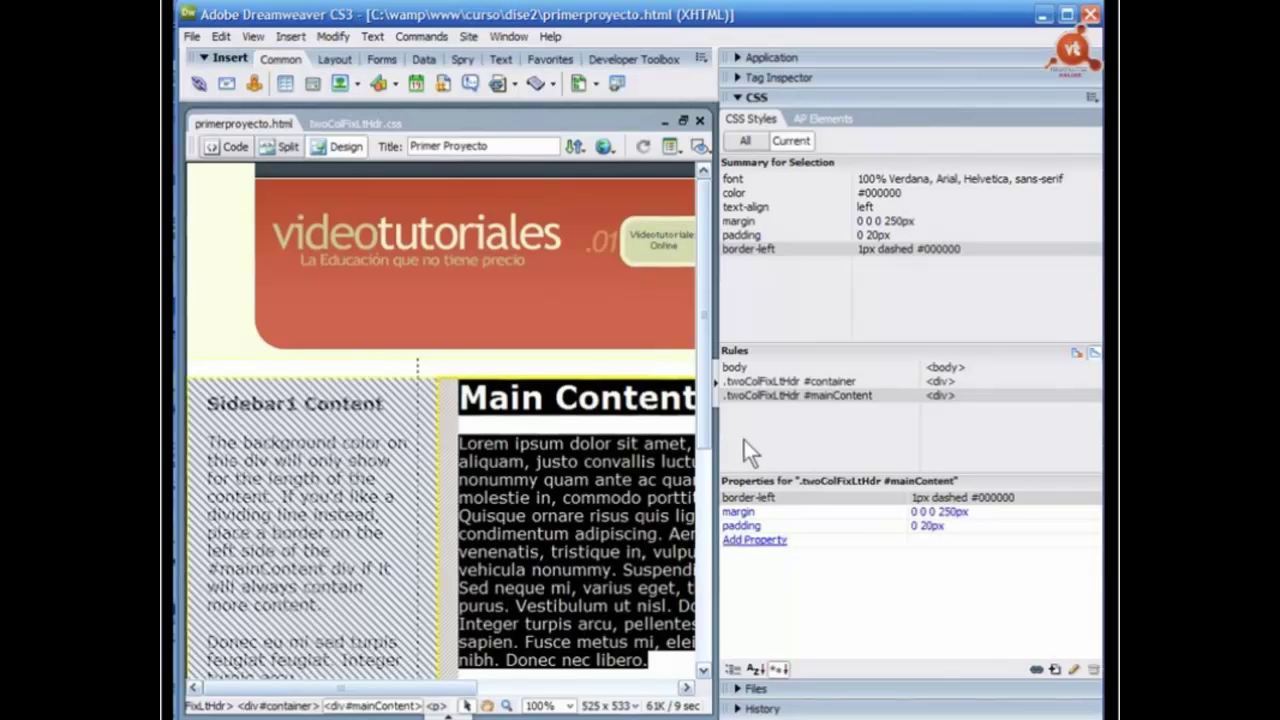
{"action": "left_click", "coordinate": [602, 570]}
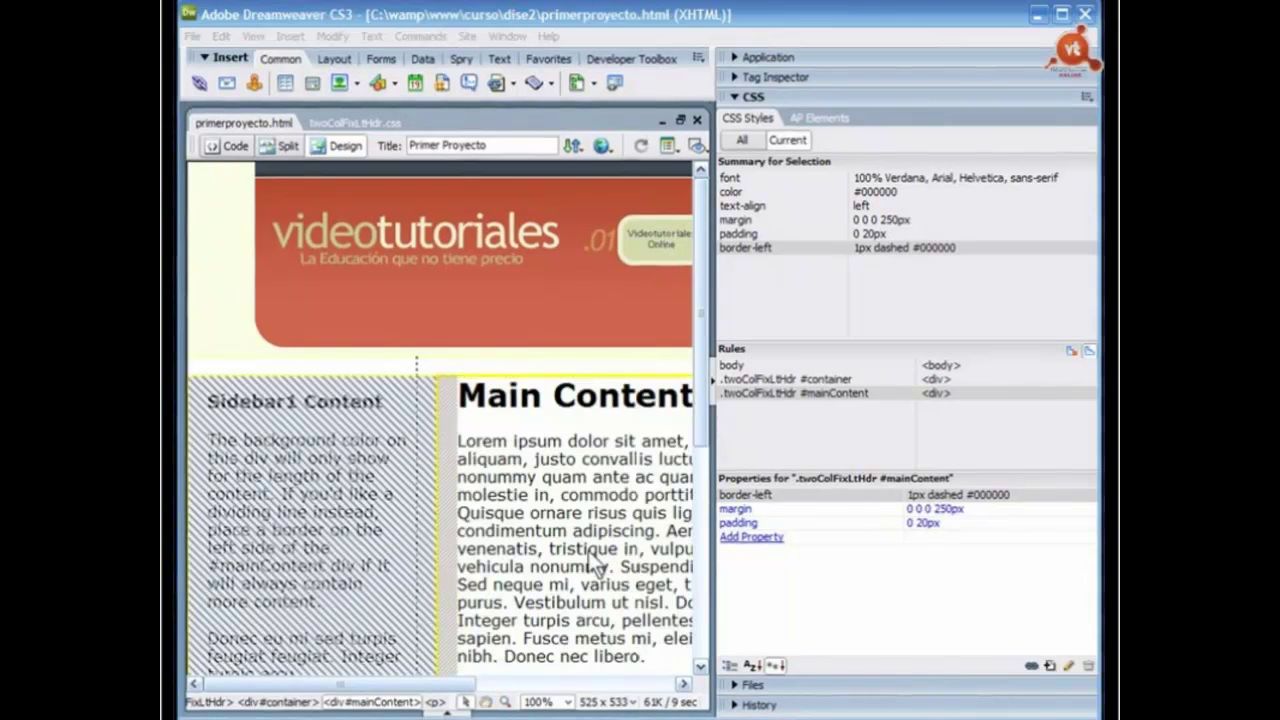
{"action": "left_click", "coordinate": [562, 477]}
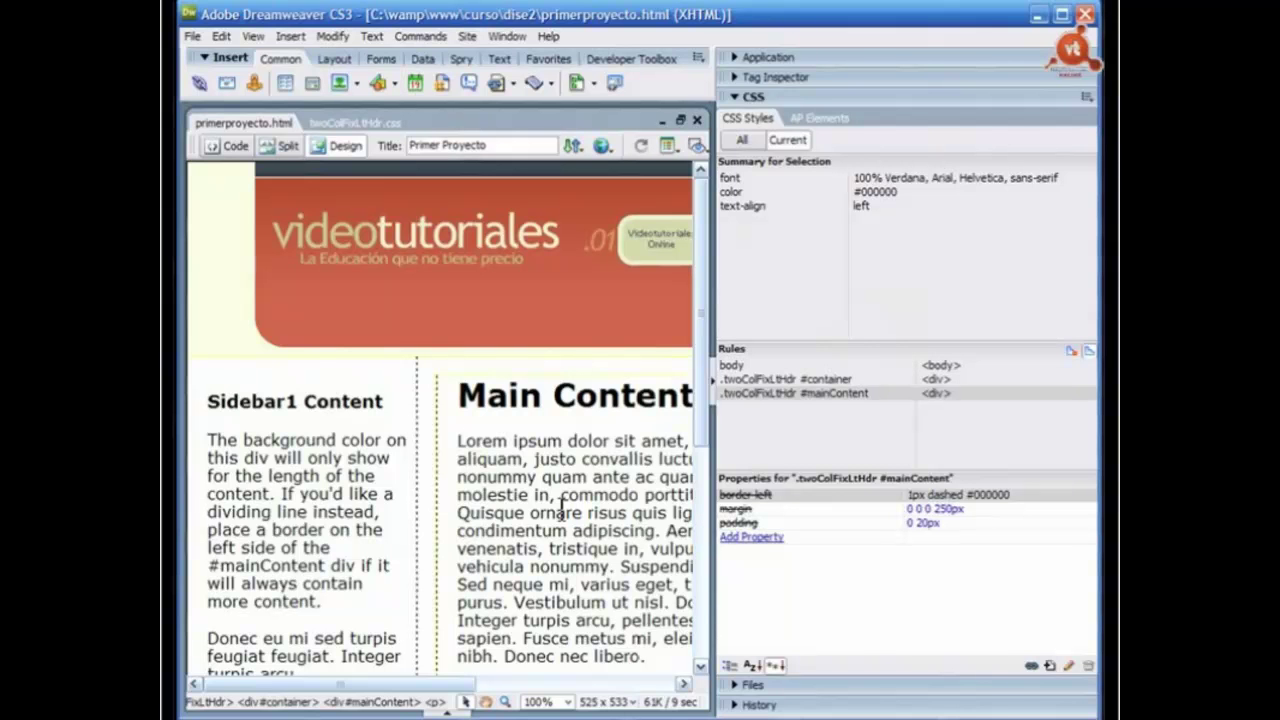
{"action": "left_click", "coordinate": [561, 477]}
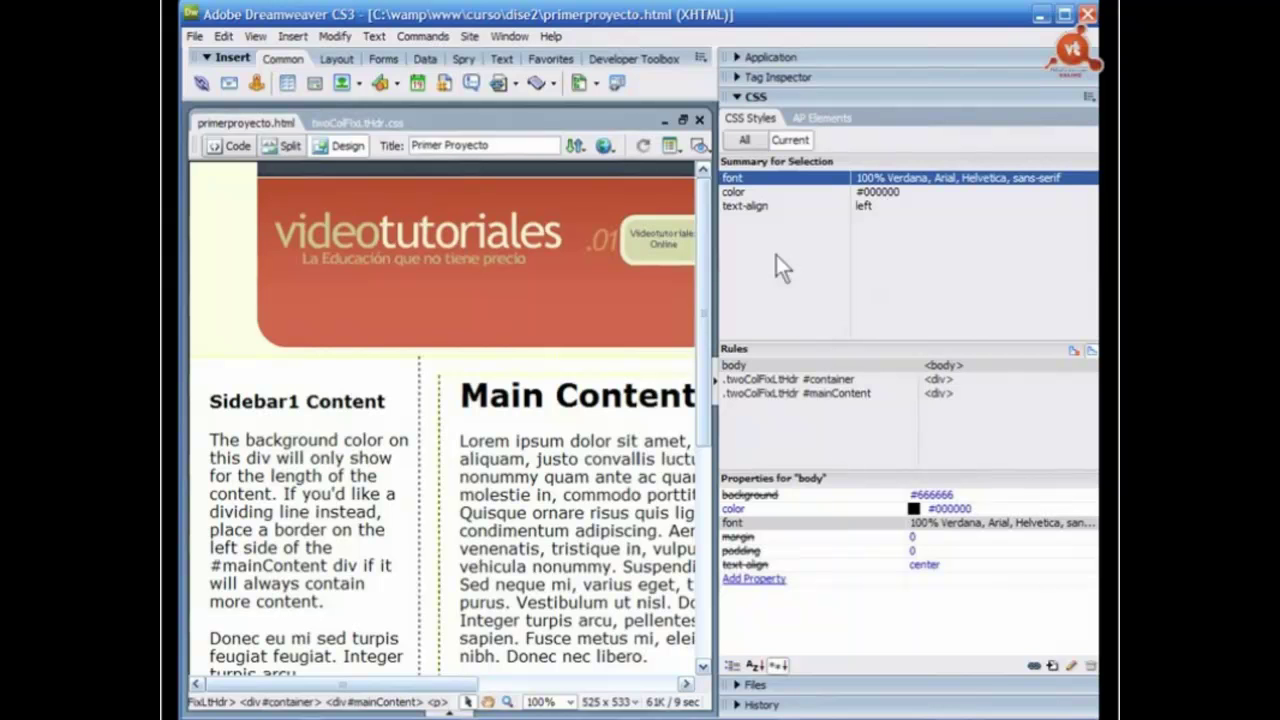
Step: Examine the paragraph's inherited color and font together with the properties of the #container and body rules
{"action": "left_click", "coordinate": [731, 191]}
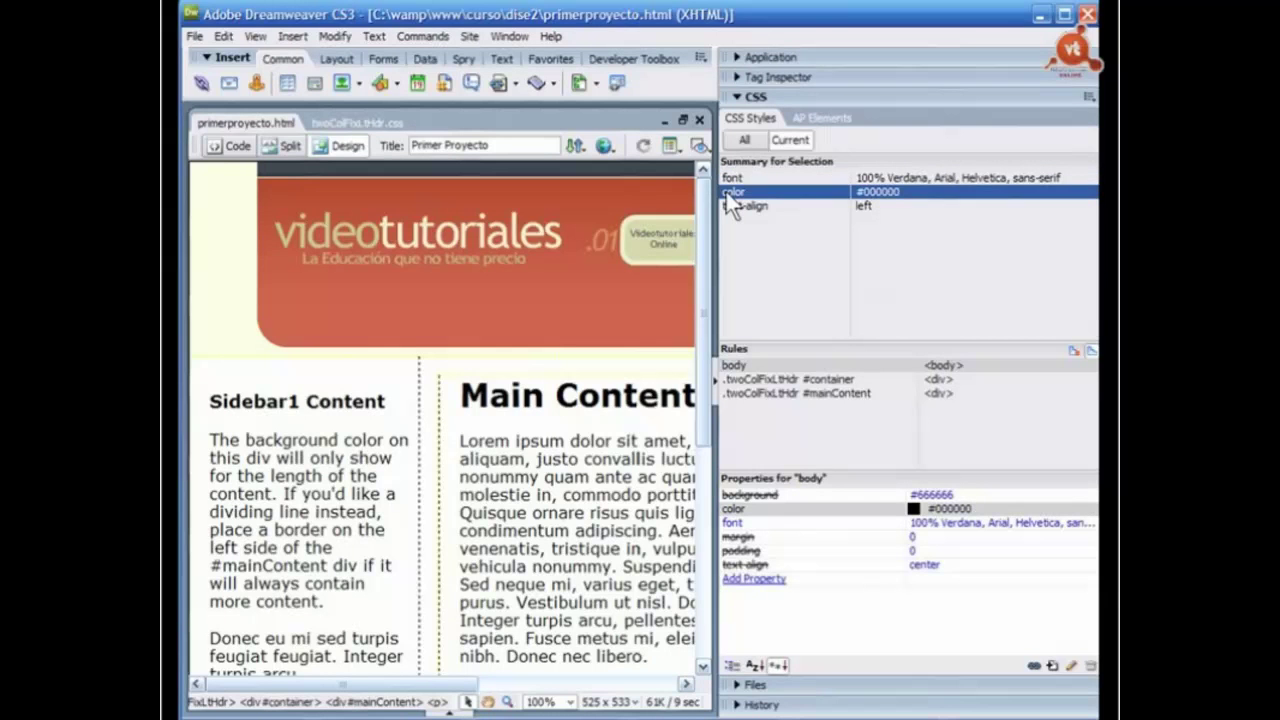
{"action": "left_click", "coordinate": [745, 380]}
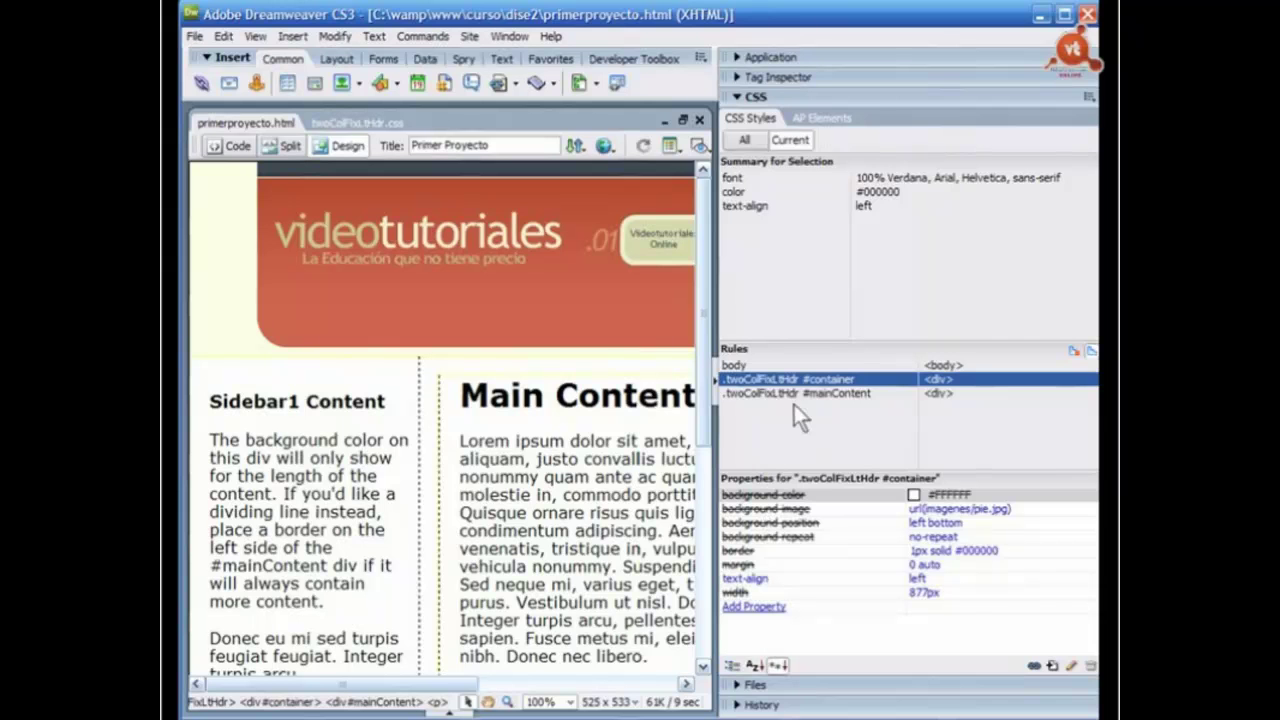
{"action": "left_click", "coordinate": [735, 180]}
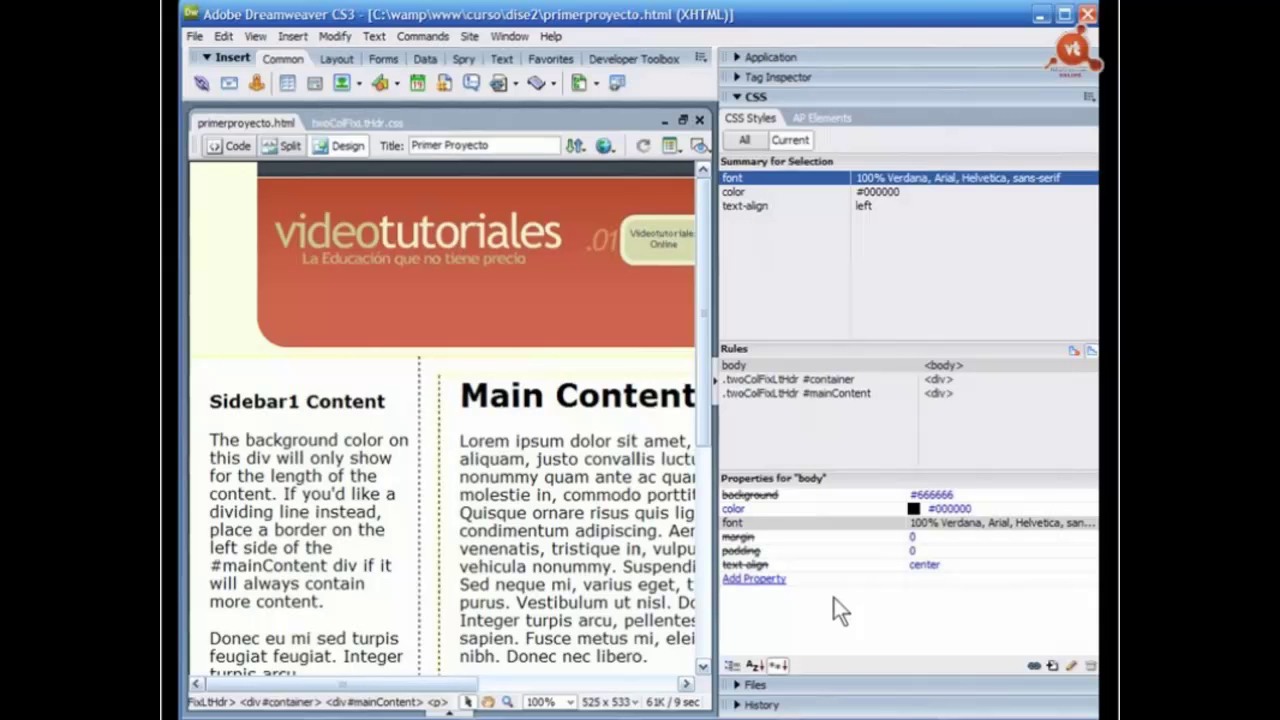
{"action": "left_click", "coordinate": [738, 366]}
{"action": "left_click", "coordinate": [735, 180]}
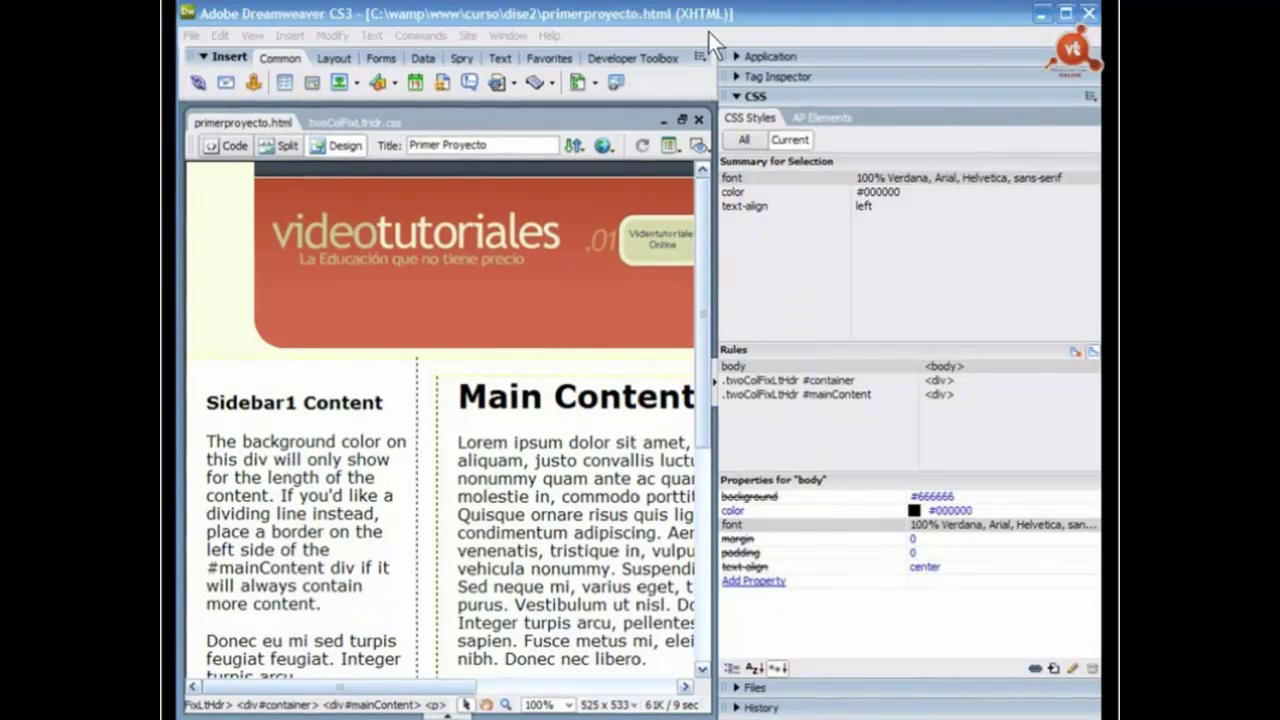
Step: Preview the page in the browser and narrow the CSS Styles panel to enlarge the document view
{"action": "left_click", "coordinate": [709, 32]}
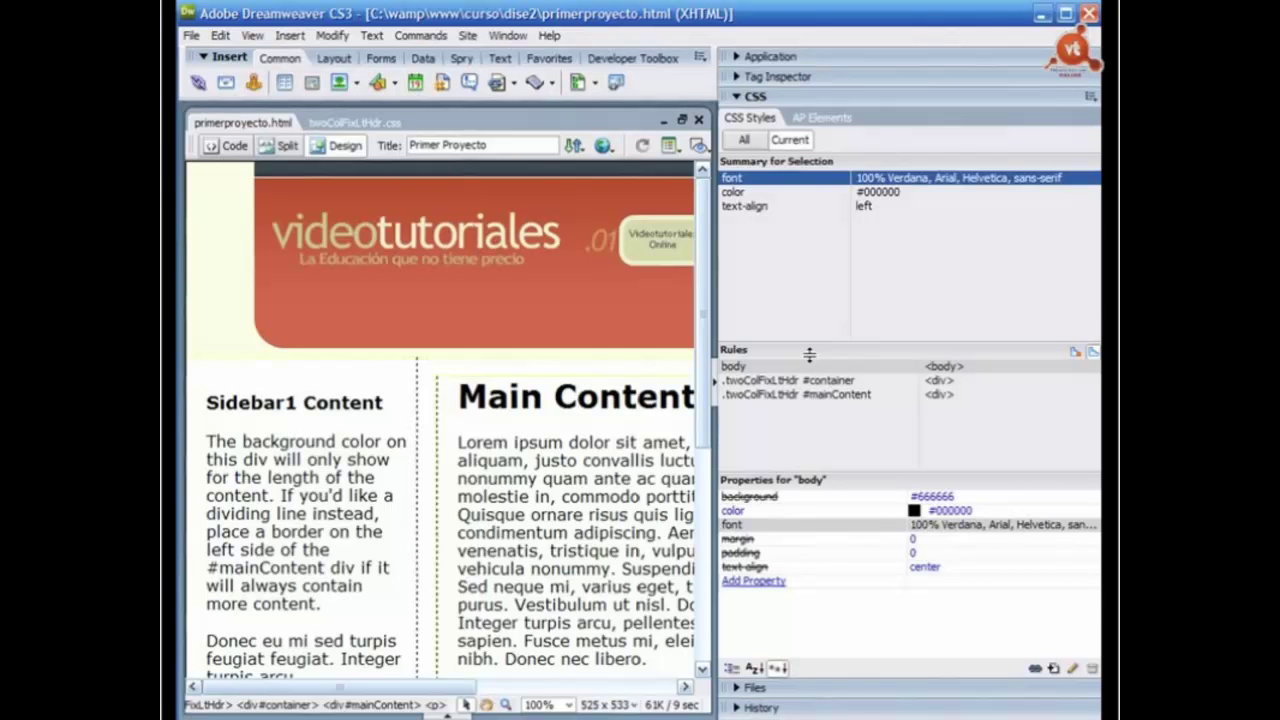
{"action": "key", "text": "F12"}
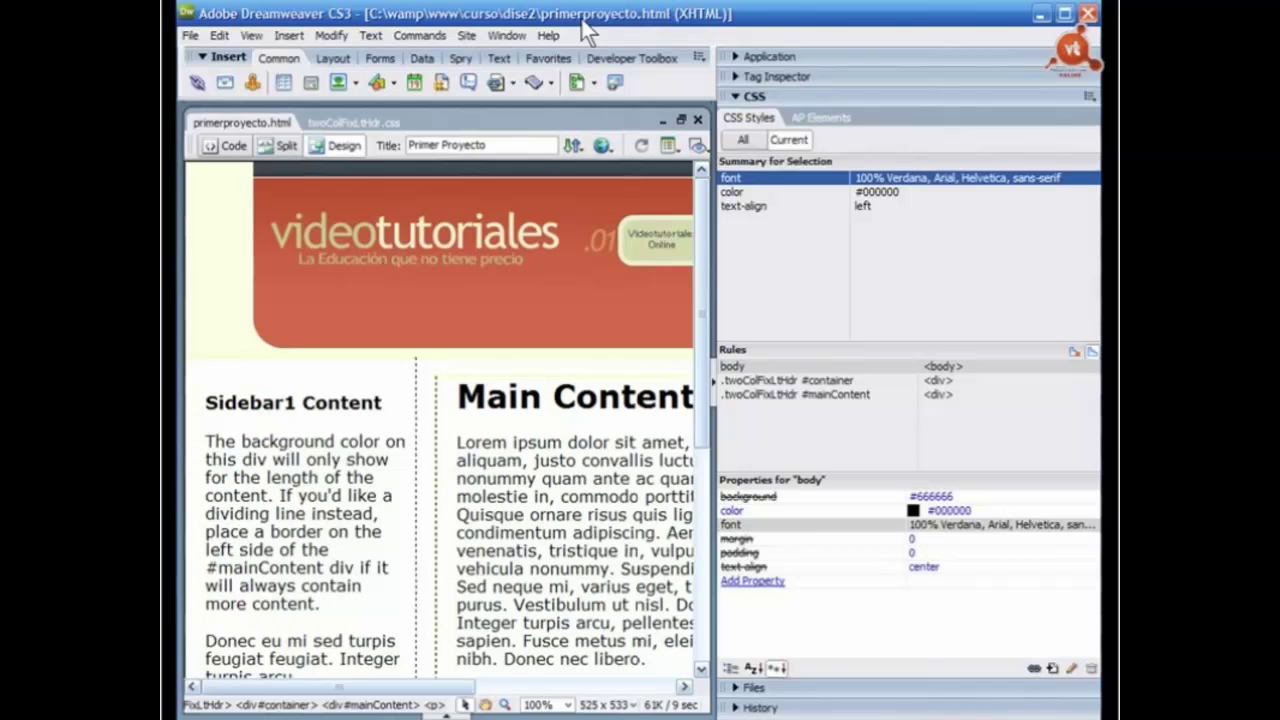
{"action": "left_click_drag", "start_coordinate": [714, 358], "coordinate": [787, 358]}
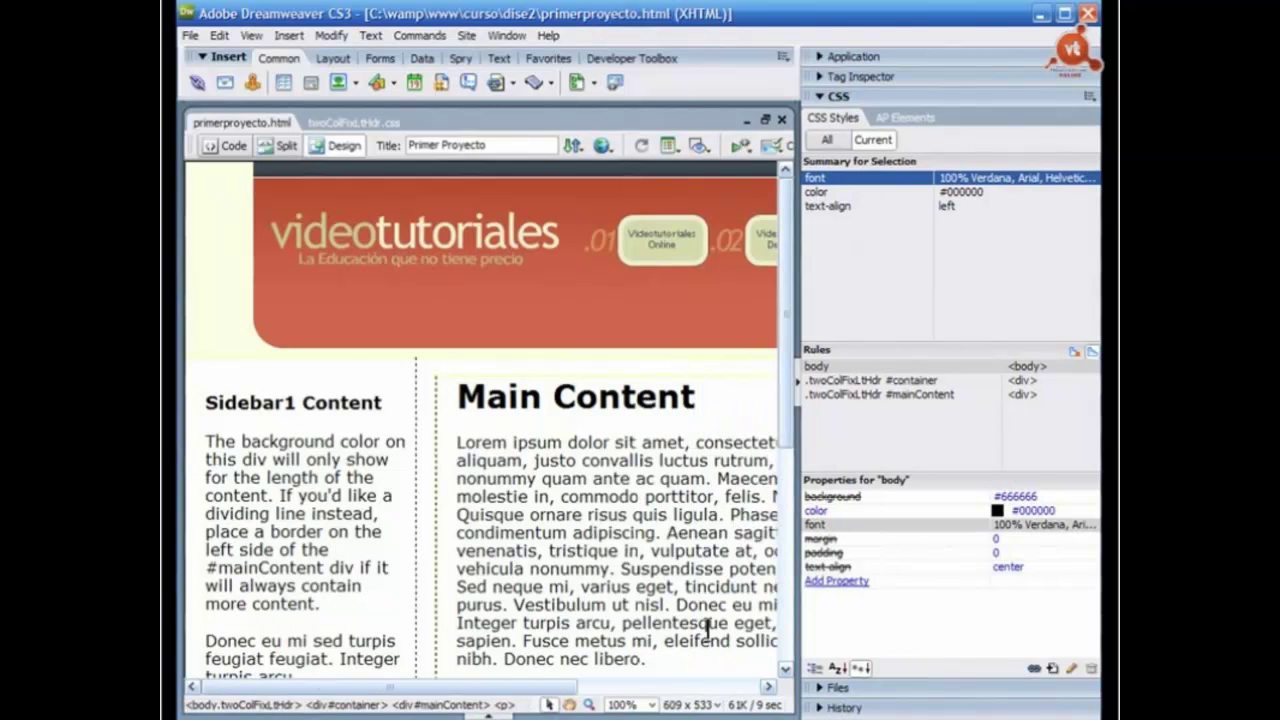
Step: Select the #container div and delete the border property from its CSS rule
{"action": "left_click", "coordinate": [343, 706]}
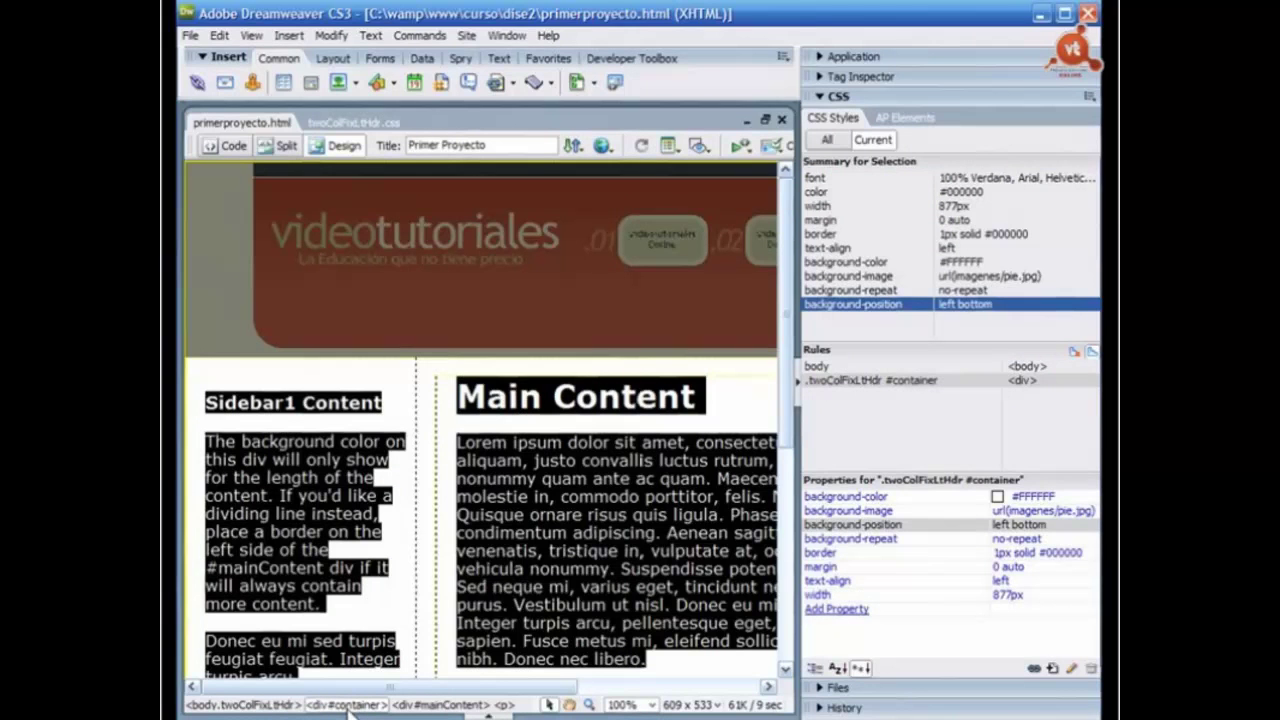
{"action": "left_click", "coordinate": [952, 636]}
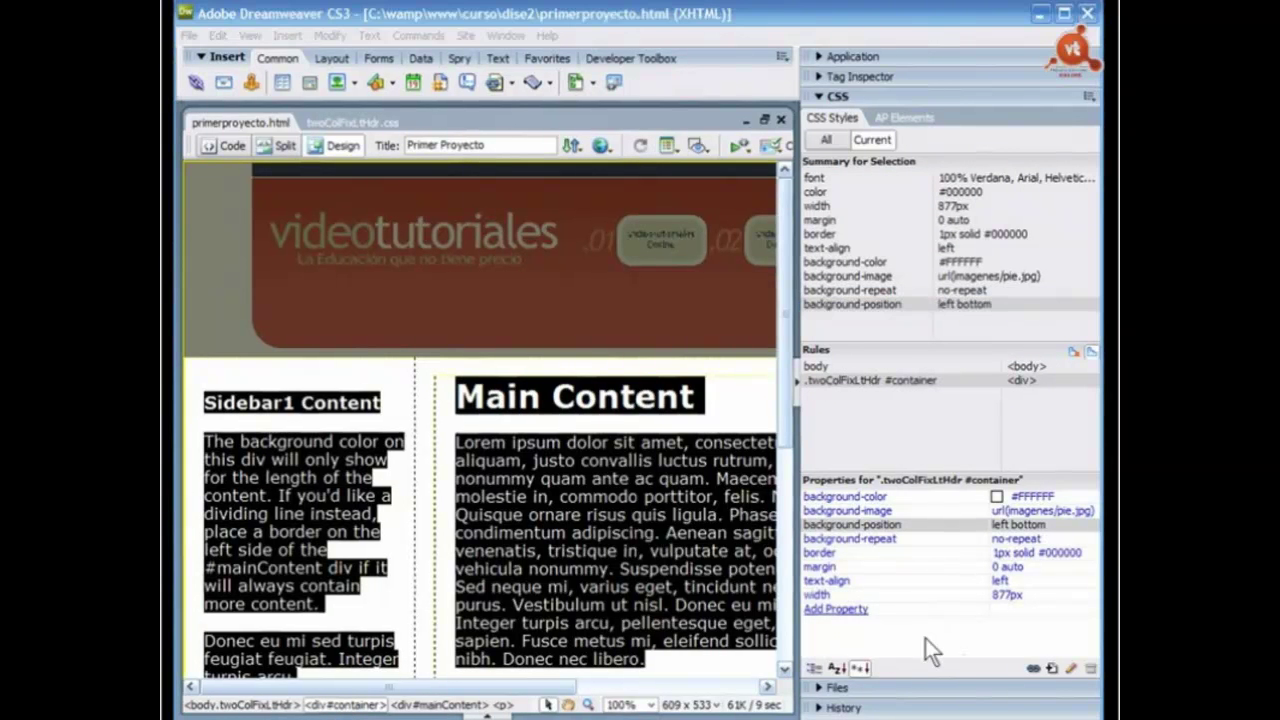
{"action": "left_click", "coordinate": [826, 555]}
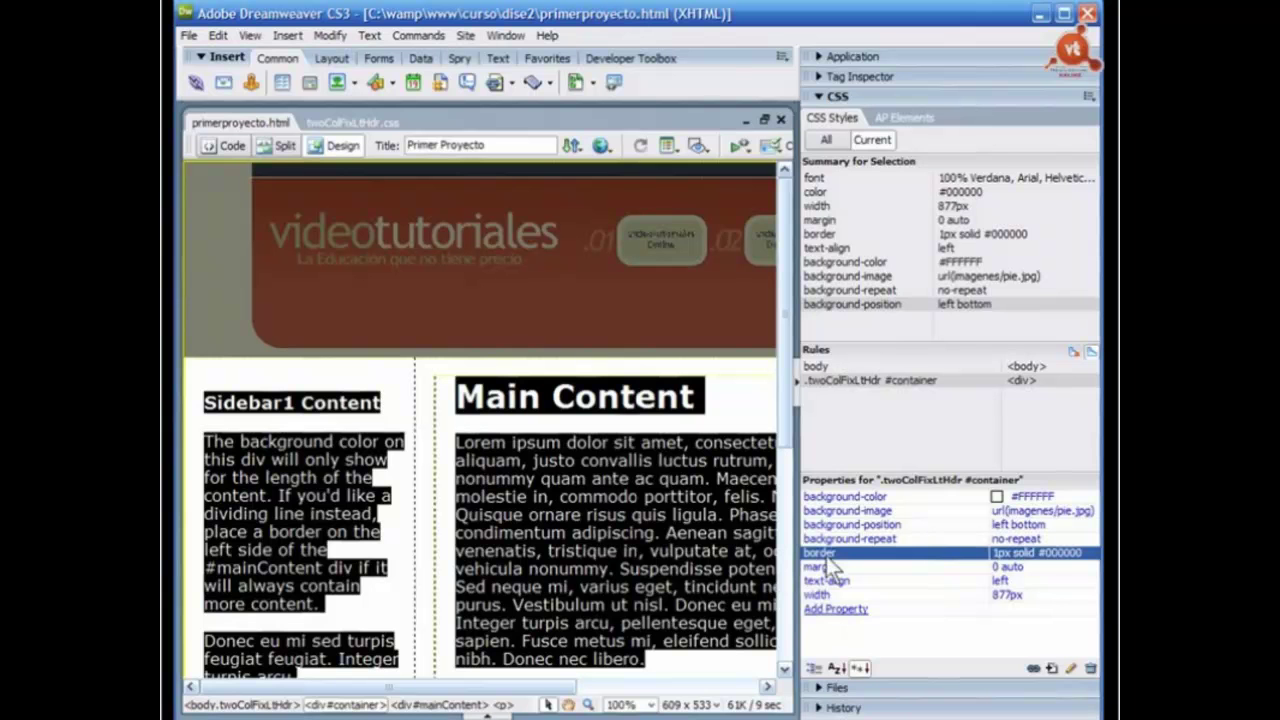
{"action": "left_click", "coordinate": [1090, 668]}
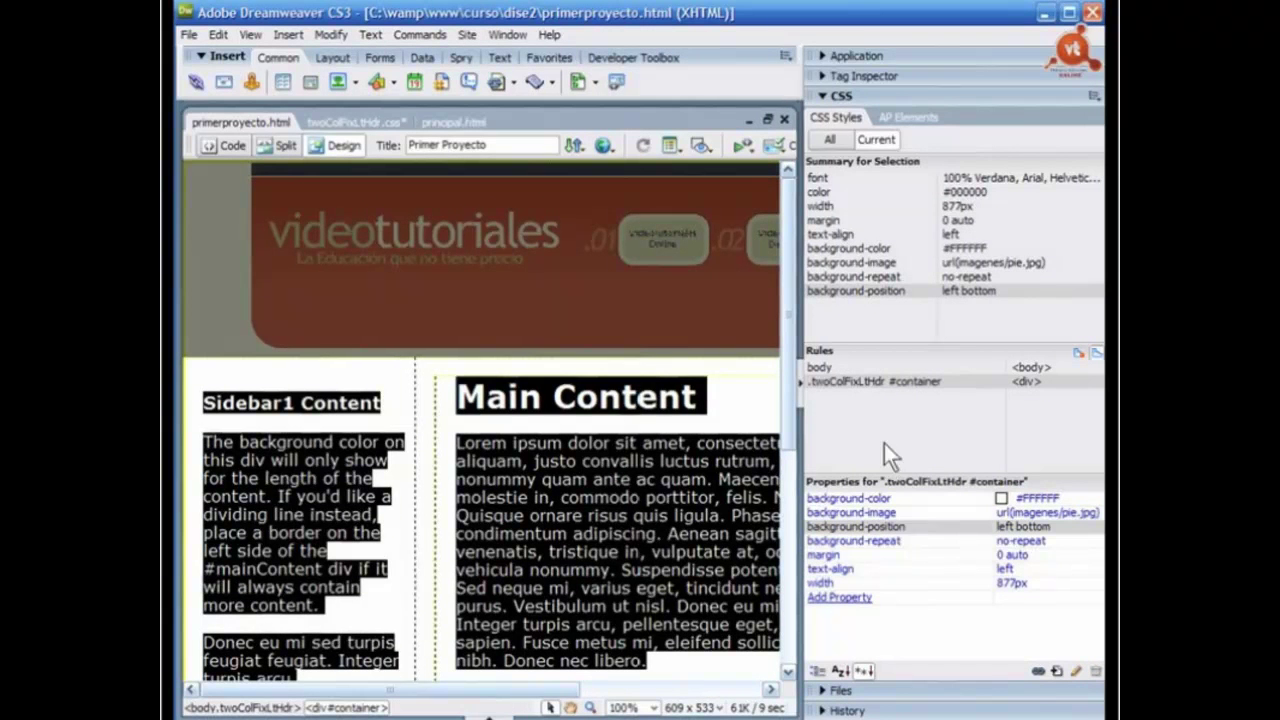
Step: Add a border-left property with the value 1px solid #CF6650 to the .twoColFixLtHdr #container rule
{"action": "left_click", "coordinate": [828, 597]}
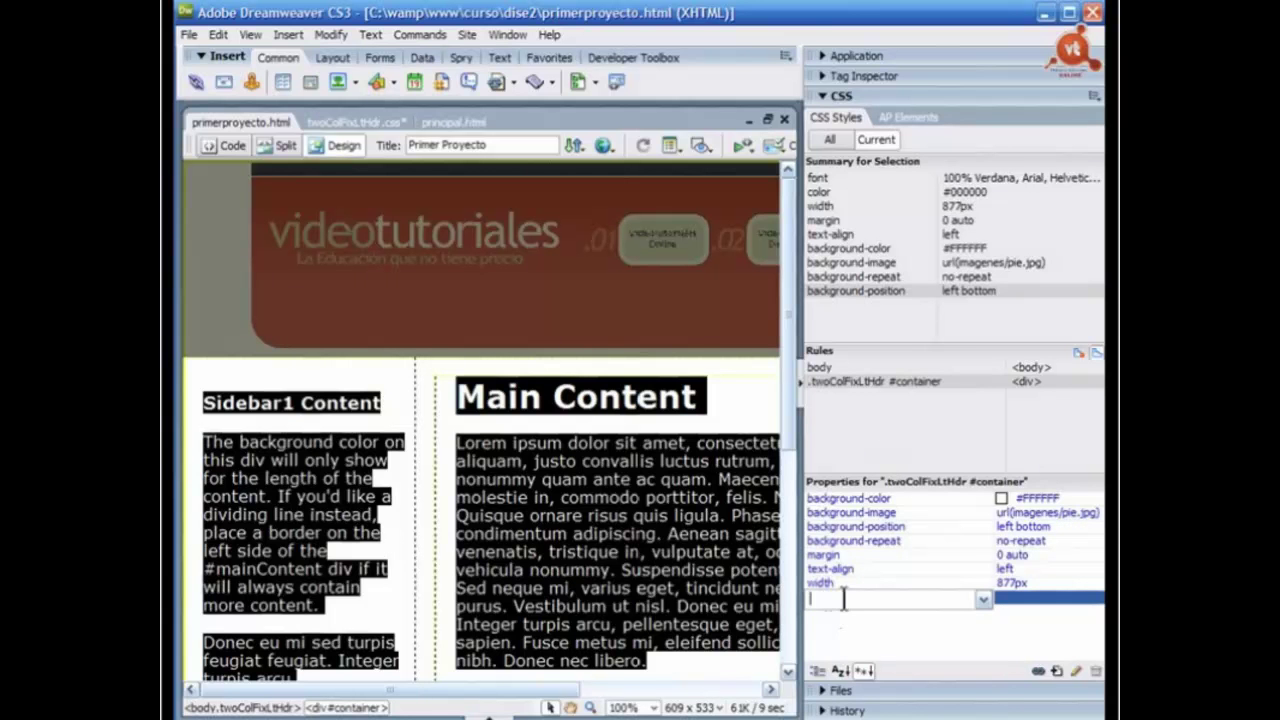
{"action": "type", "text": "bor"}
{"action": "left_click", "coordinate": [984, 600]}
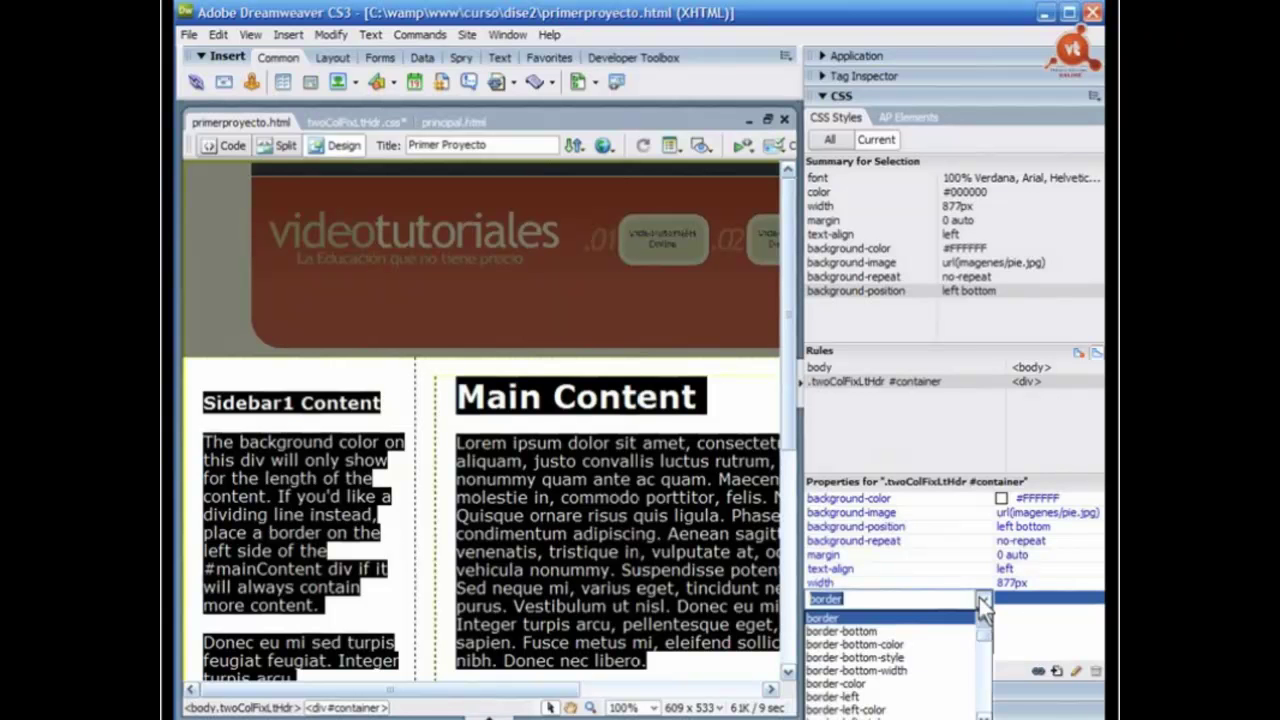
{"action": "left_click", "coordinate": [875, 697]}
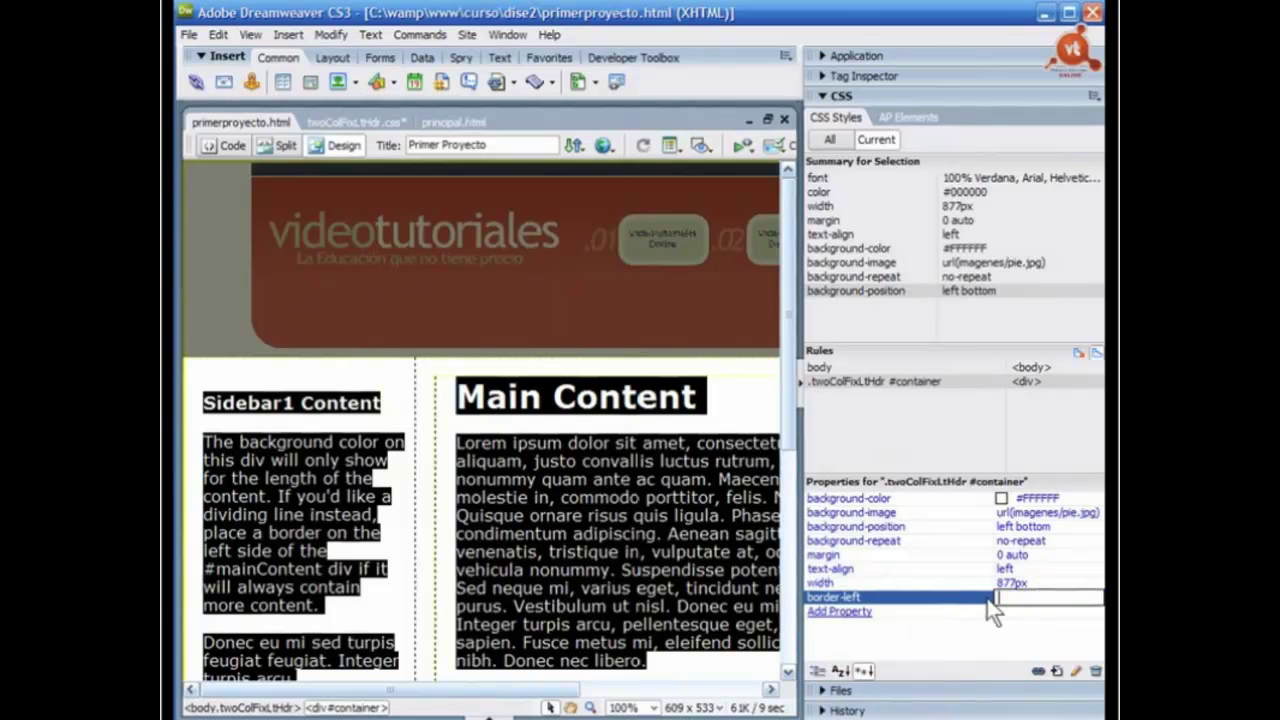
{"action": "type", "text": "1px solid"}
{"action": "type", "text": "#CF6650"}
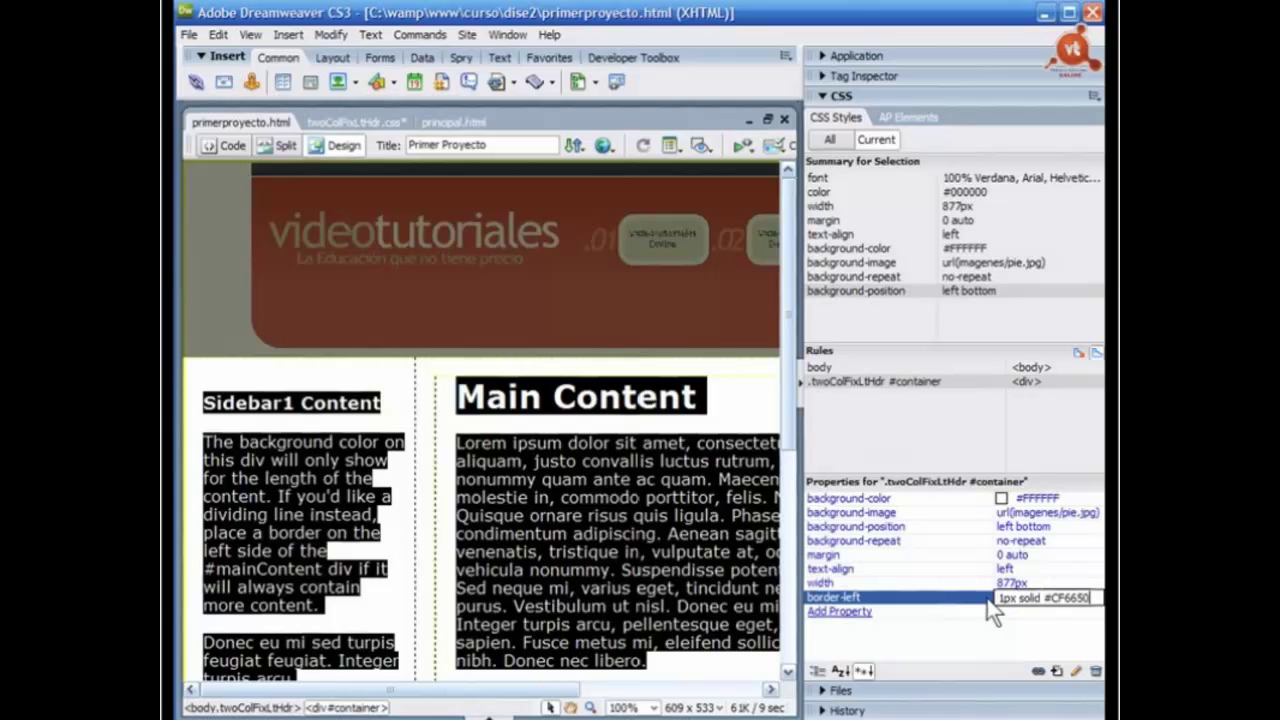
{"action": "left_click", "coordinate": [974, 609]}
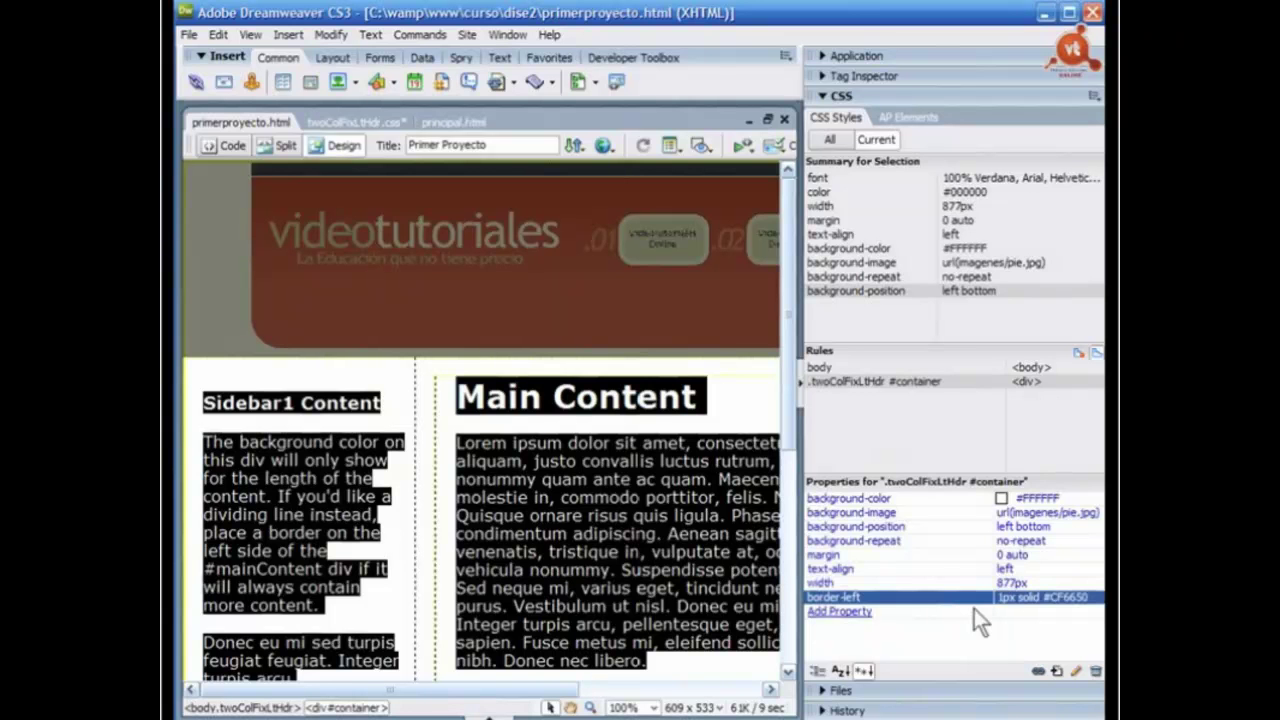
Step: Copy the value of the border-left property from the #container rule
{"action": "left_click", "coordinate": [1004, 597]}
{"action": "key", "text": "ctrl+c"}
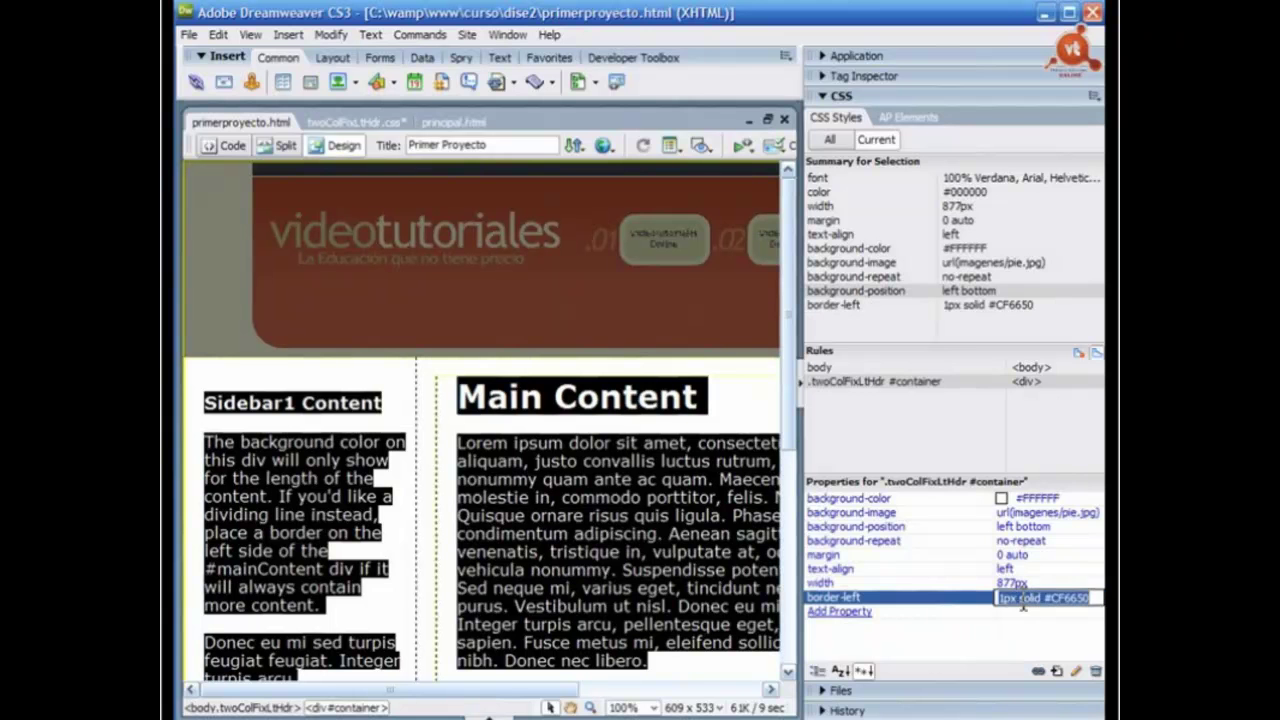
{"action": "right_click", "coordinate": [1032, 599]}
{"action": "left_click", "coordinate": [1056, 646]}
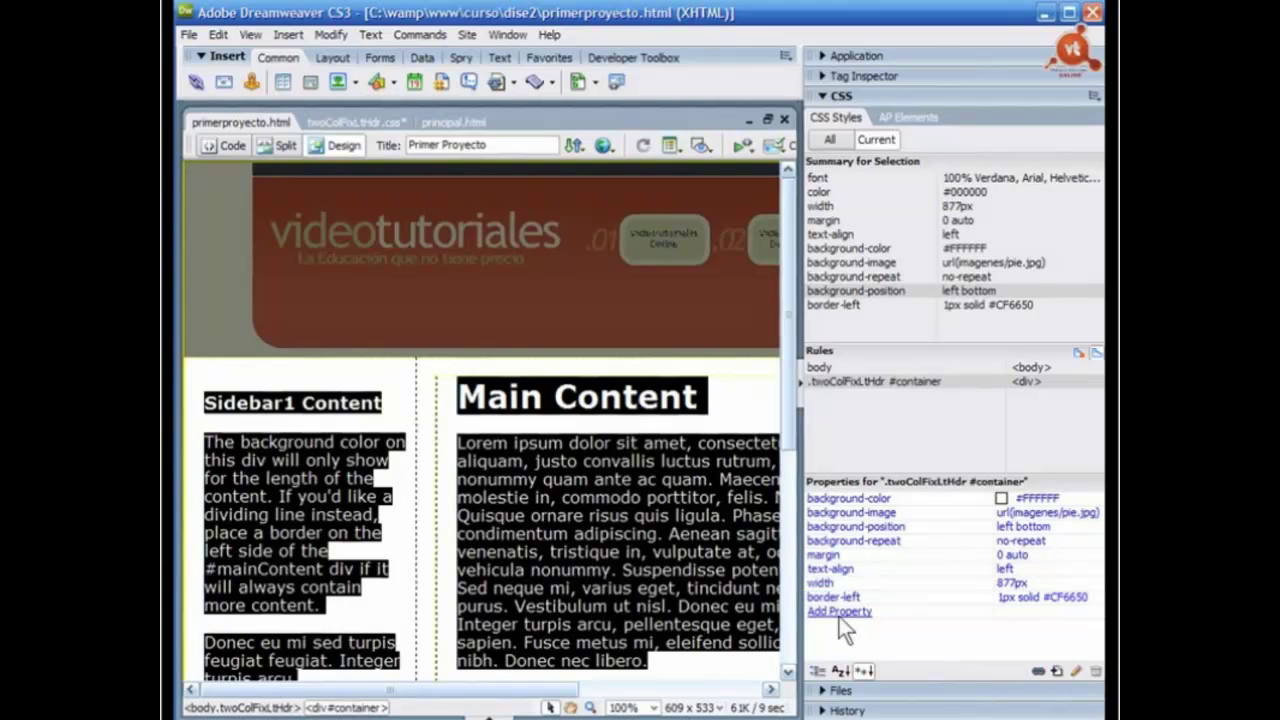
Step: Add a border-right property with the value 1px solid #CF6650 to the .twoColFixLtHdr #container rule
{"action": "left_click", "coordinate": [839, 614]}
{"action": "type", "text": "b"}
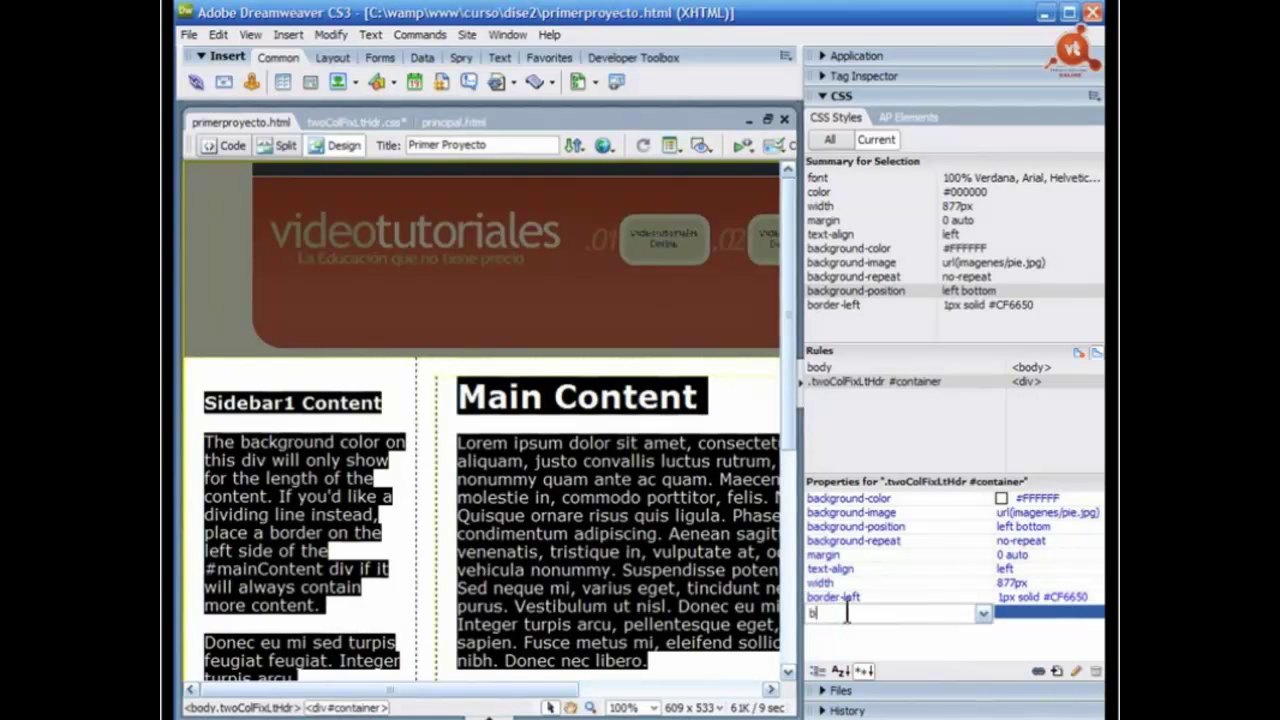
{"action": "type", "text": "order"}
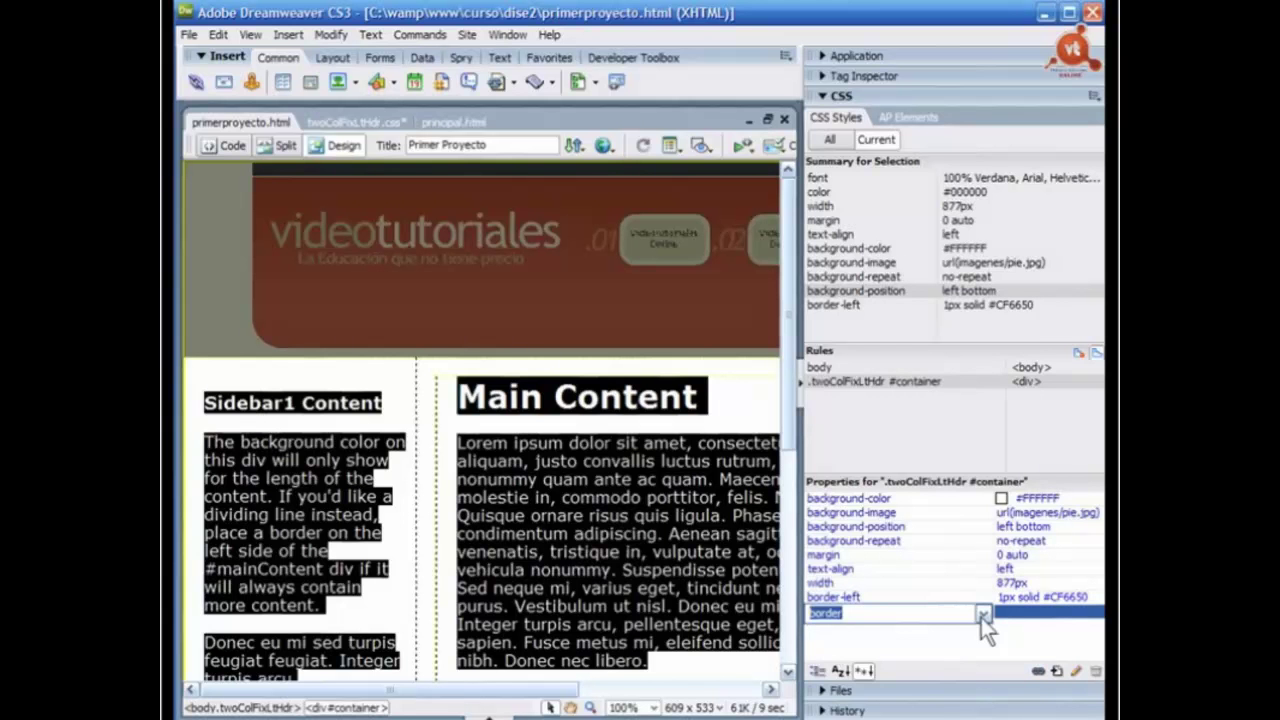
{"action": "left_click", "coordinate": [983, 614]}
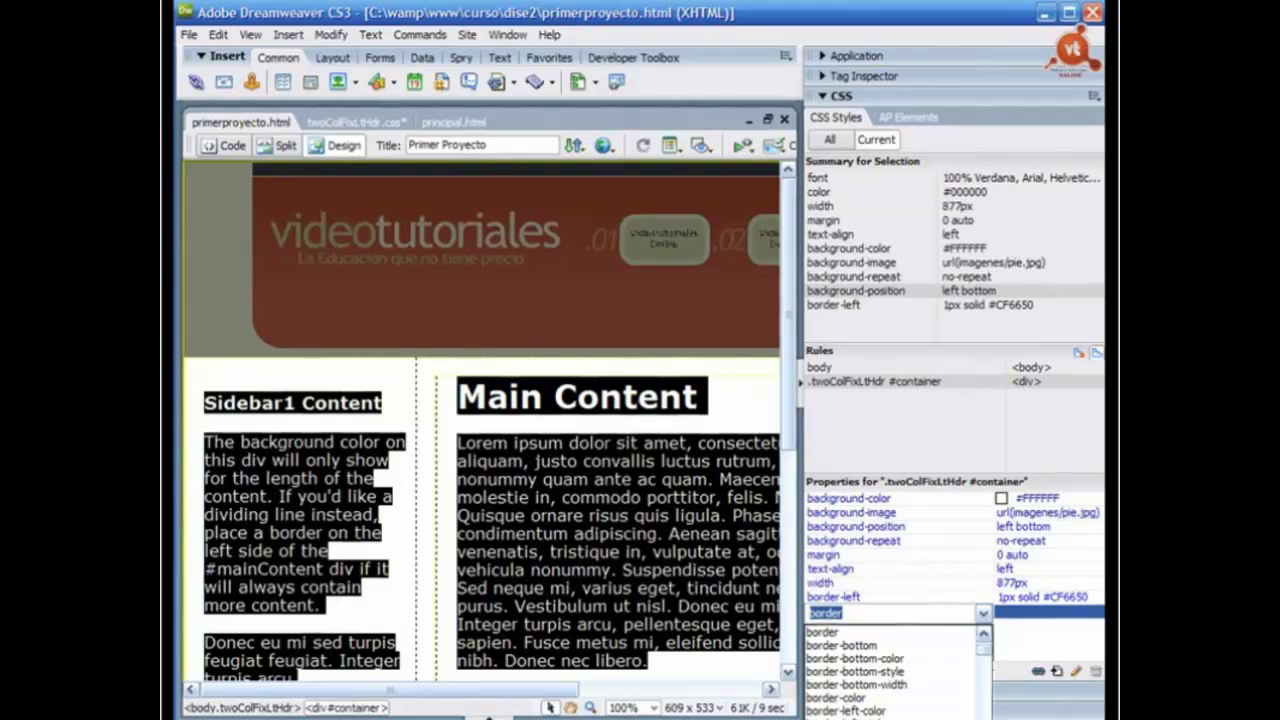
{"action": "scroll", "coordinate": [900, 670], "scroll_direction": "down", "scroll_amount": 2}
{"action": "scroll", "coordinate": [858, 669], "scroll_direction": "down", "scroll_amount": 1}
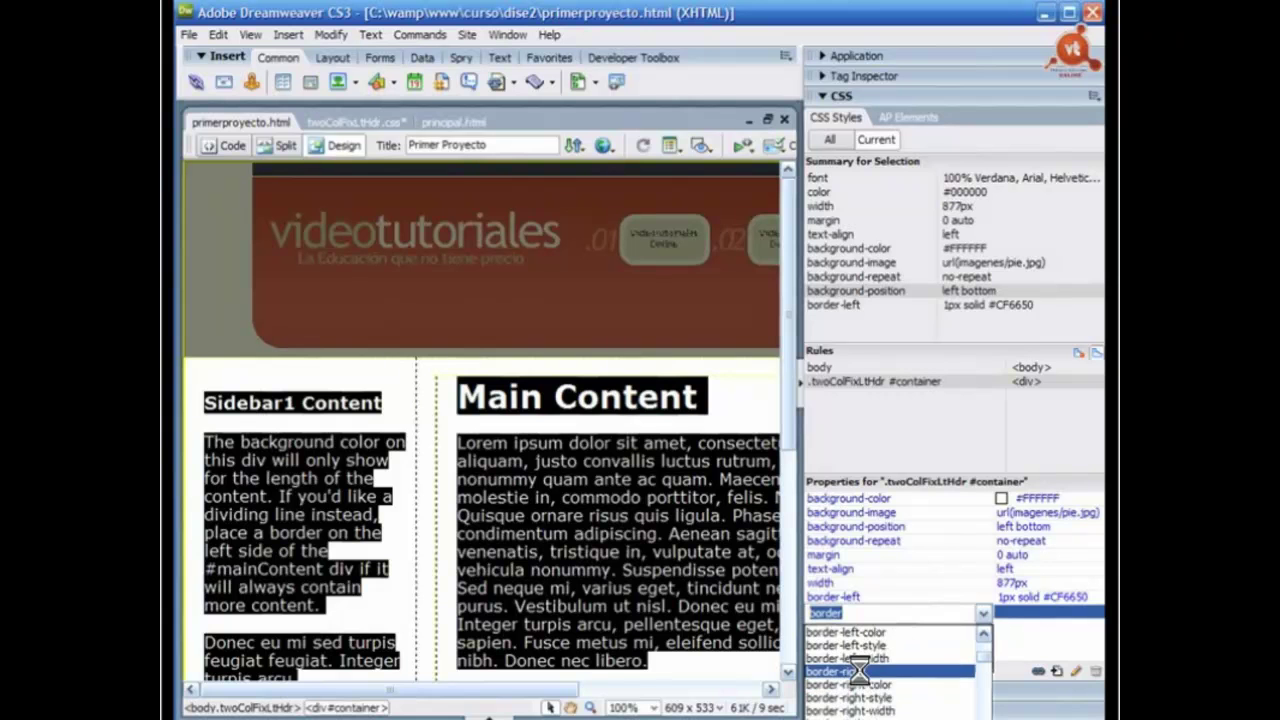
{"action": "left_click", "coordinate": [858, 671]}
{"action": "right_click", "coordinate": [1001, 617]}
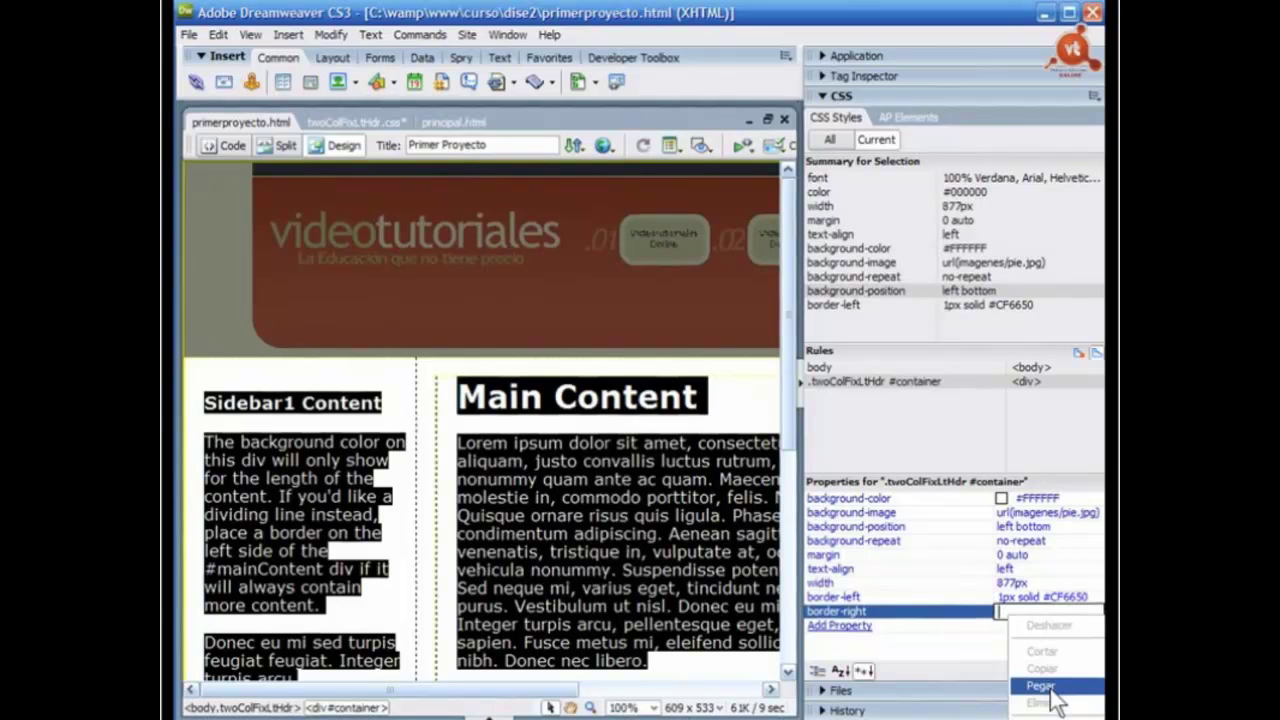
{"action": "left_click", "coordinate": [1040, 686]}
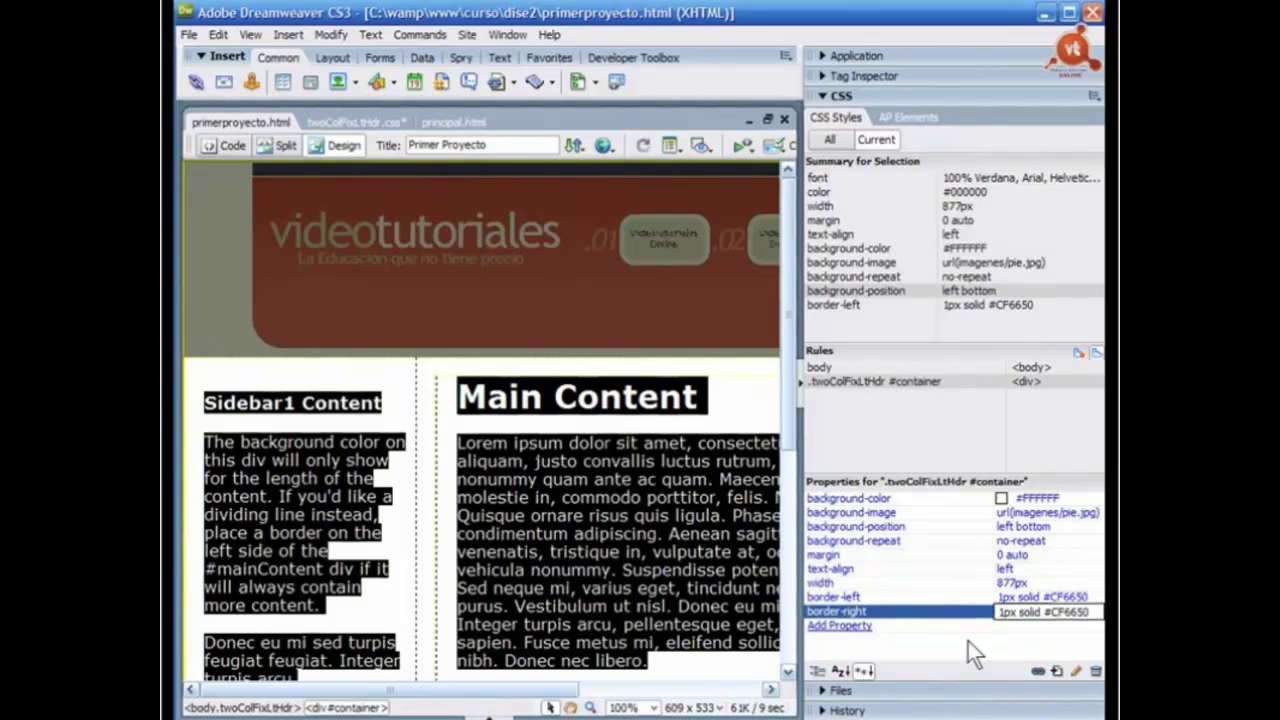
{"action": "key", "text": "Return"}
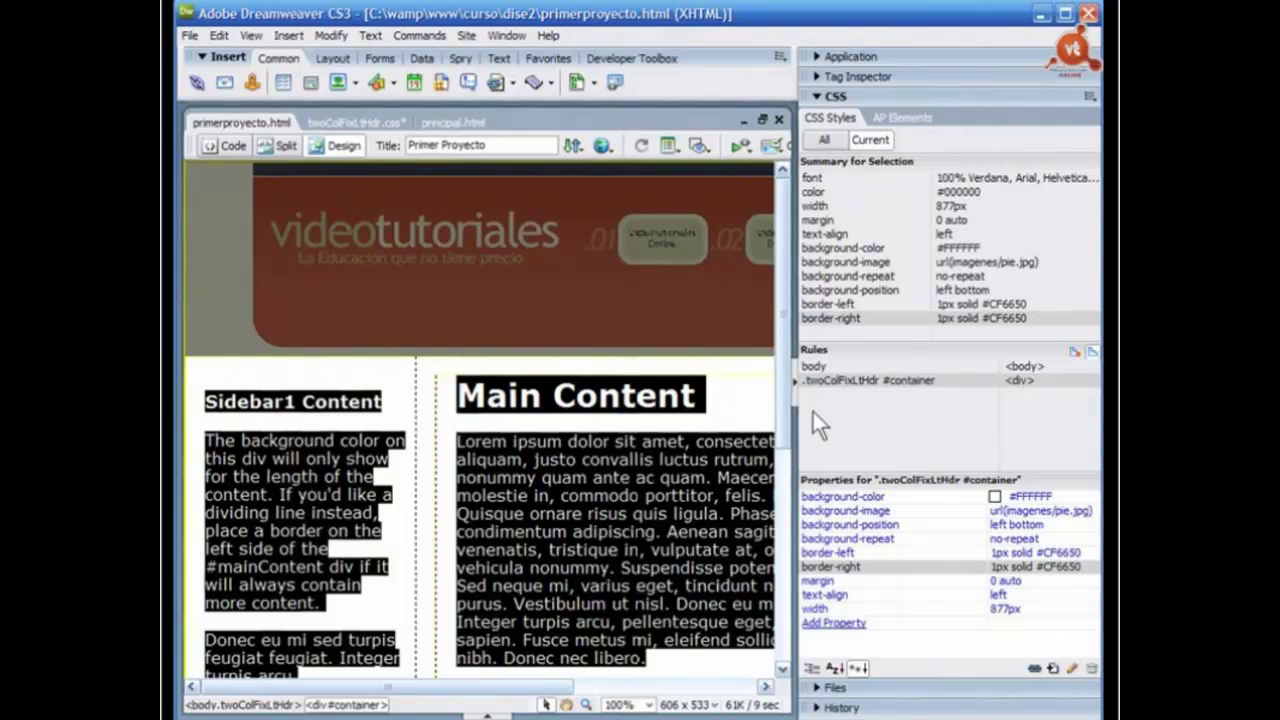
Step: Select the body element and set its rule's background to #F8F1EB
{"action": "left_click", "coordinate": [232, 705]}
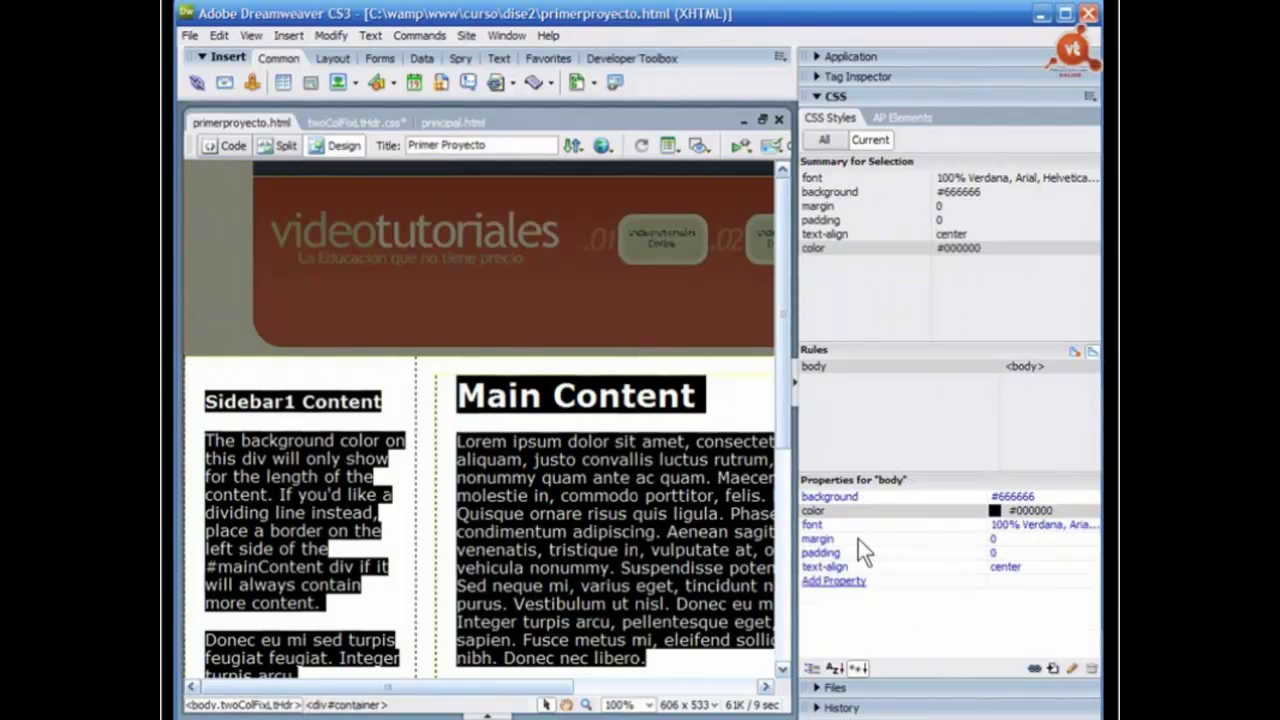
{"action": "left_click", "coordinate": [916, 498]}
{"action": "right_click", "coordinate": [1004, 497]}
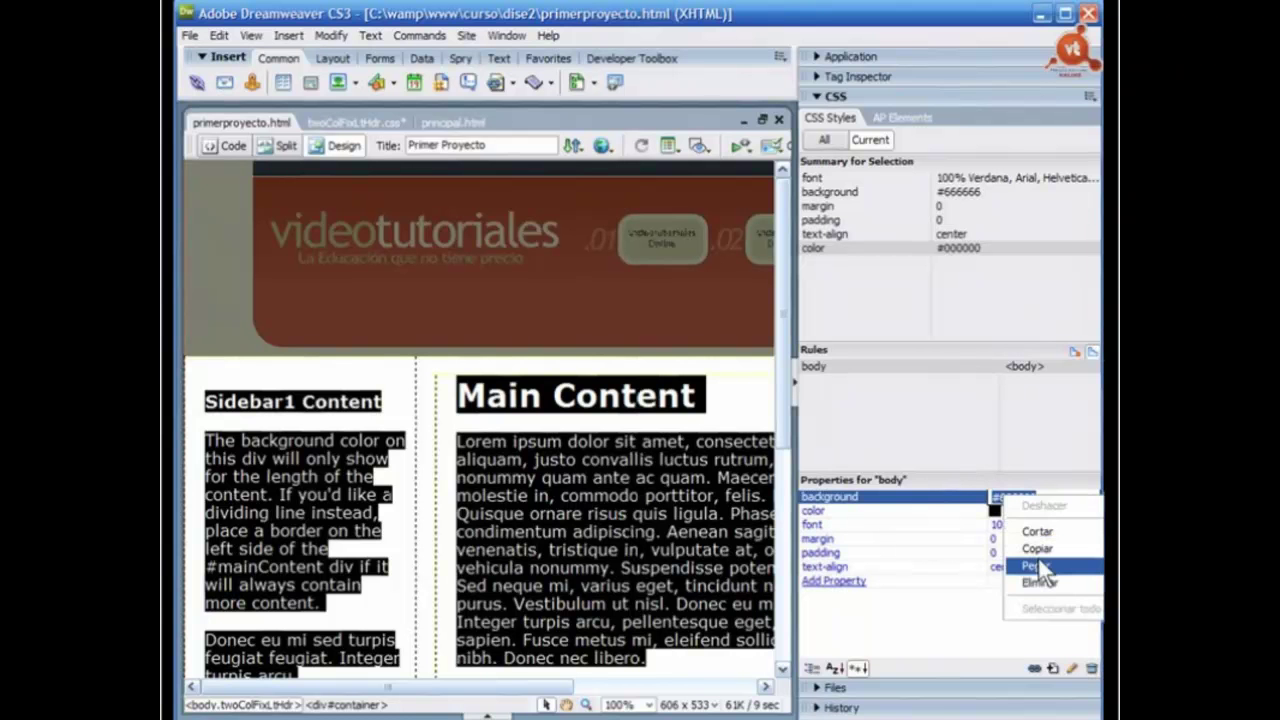
{"action": "left_click", "coordinate": [1040, 566]}
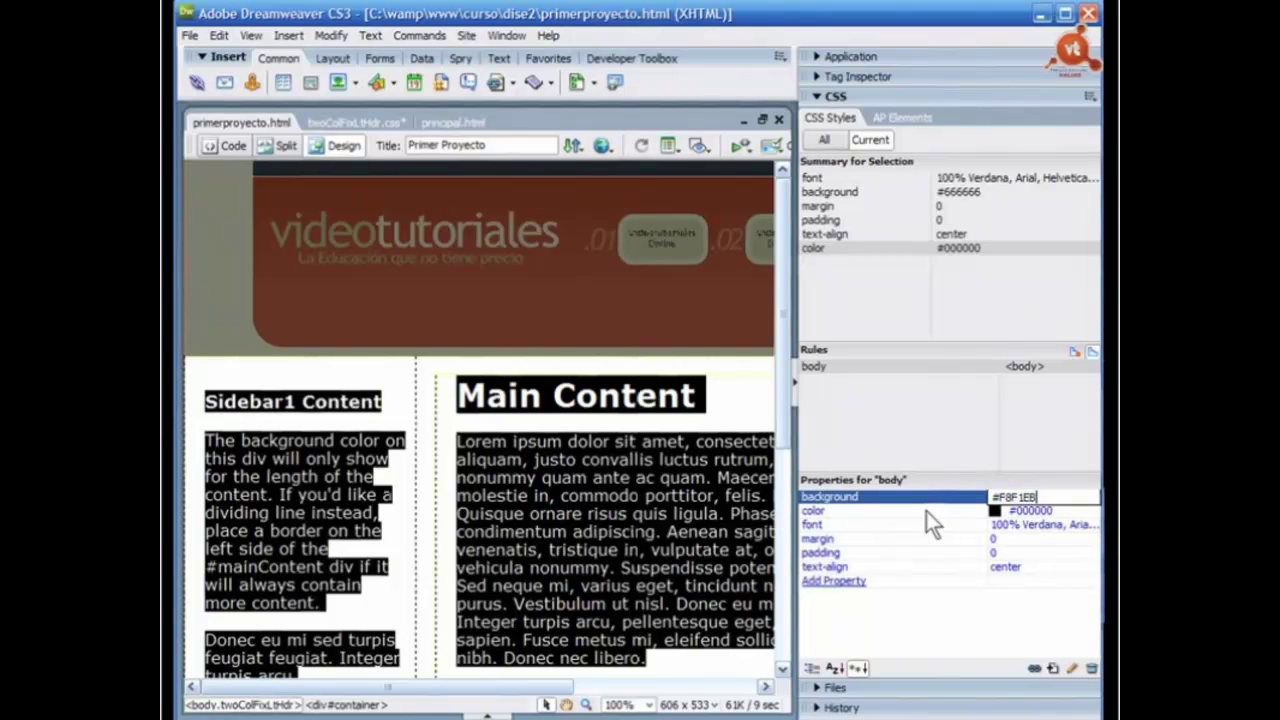
{"action": "key", "text": "Return"}
{"action": "left_click", "coordinate": [1030, 499]}
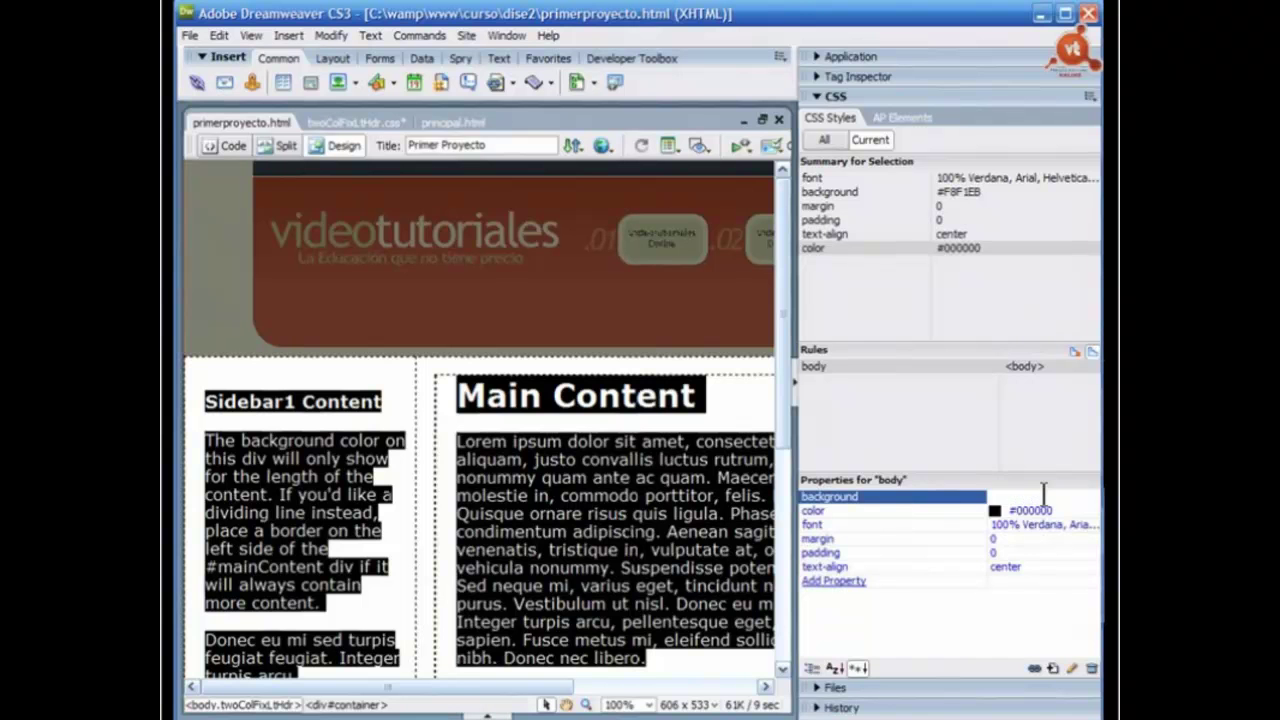
{"action": "left_click", "coordinate": [868, 508]}
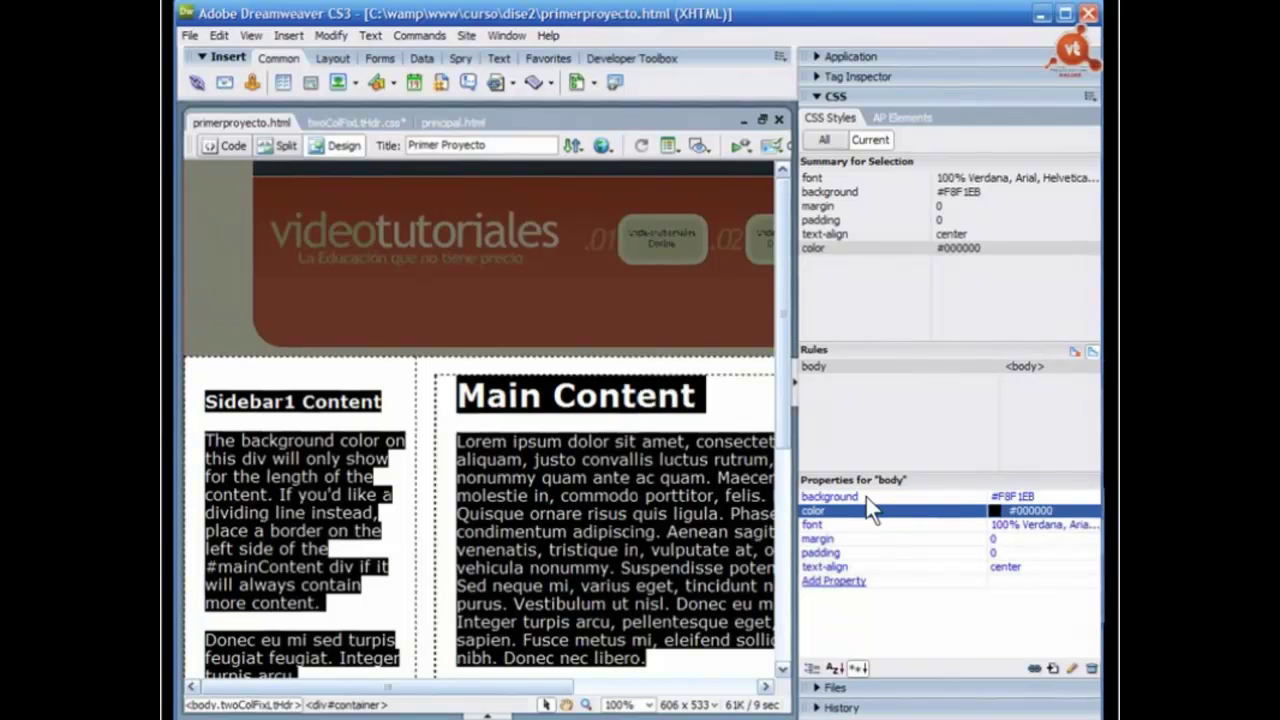
{"action": "left_click", "coordinate": [866, 497]}
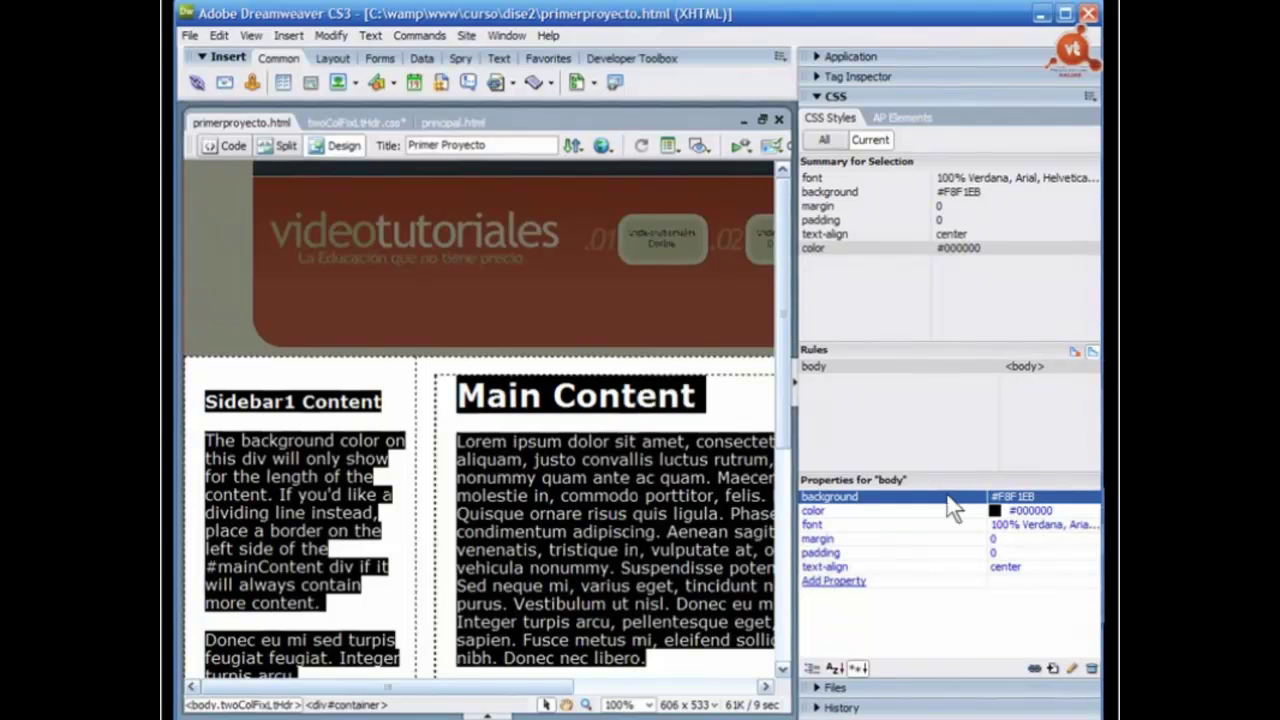
{"action": "left_click", "coordinate": [643, 114]}
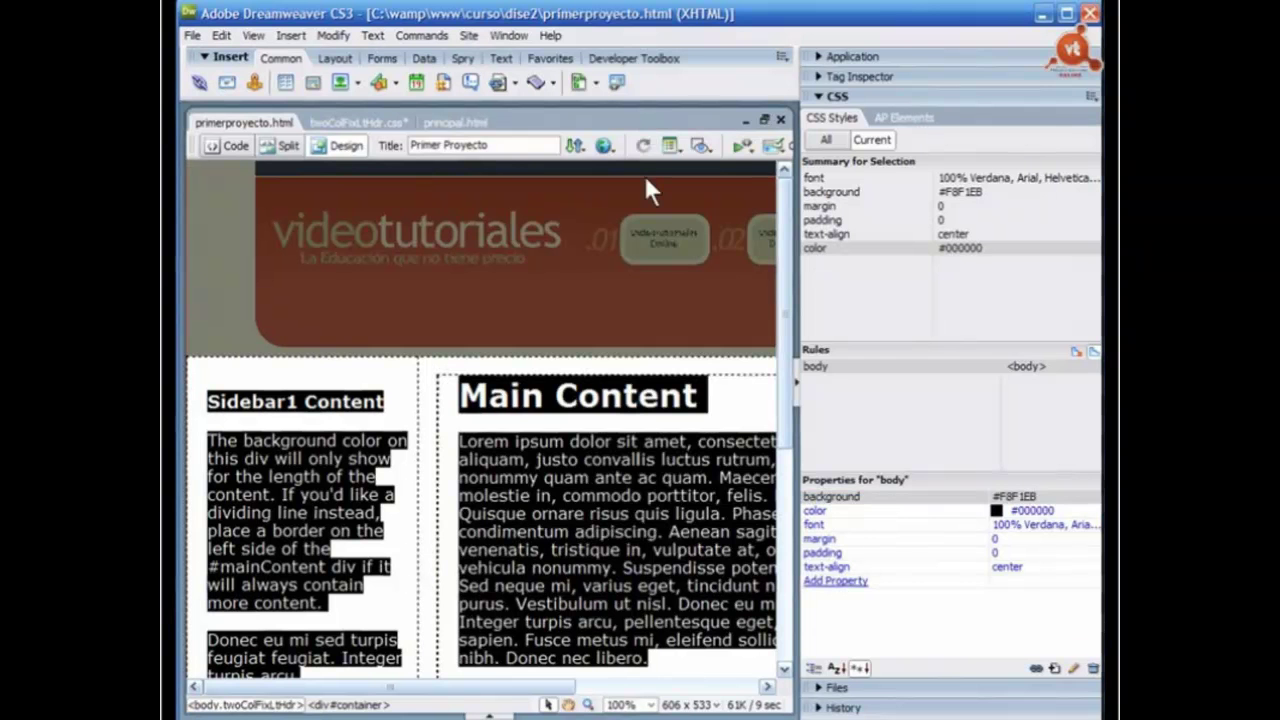
Step: Collapse the side panels to widen the document view and hide all visual aids
{"action": "left_click", "coordinate": [797, 383]}
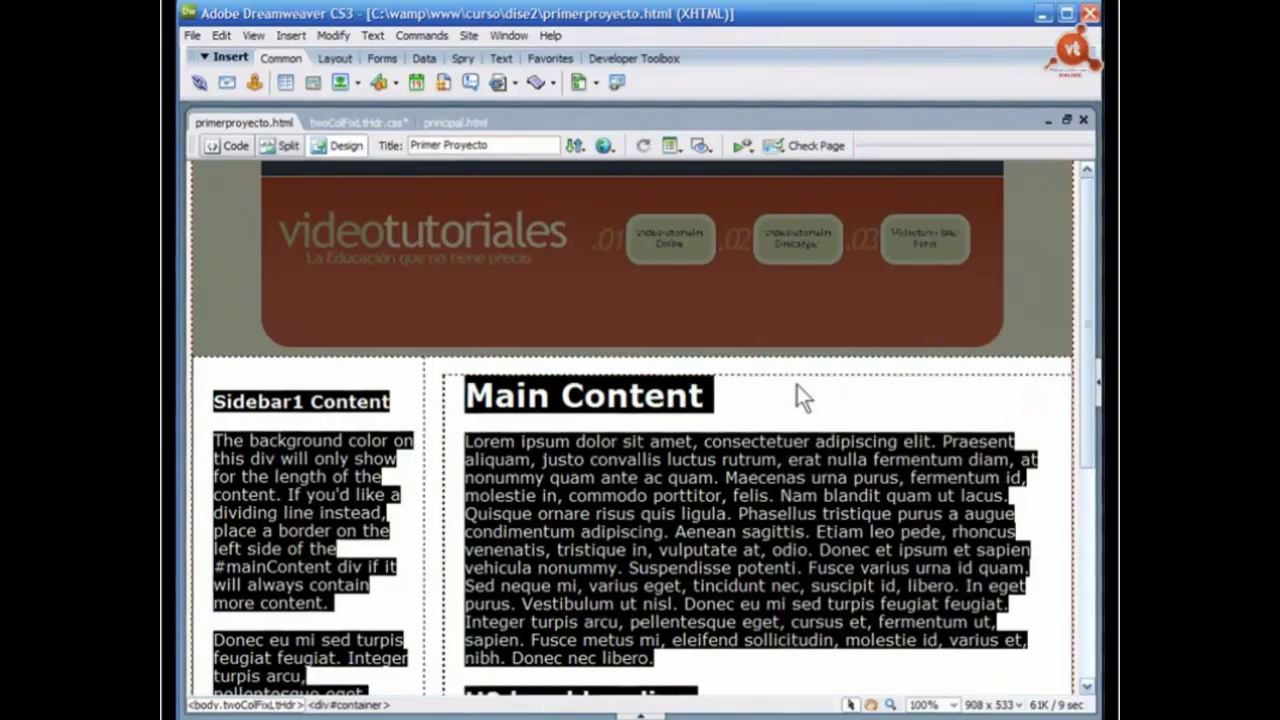
{"action": "left_click", "coordinate": [962, 412]}
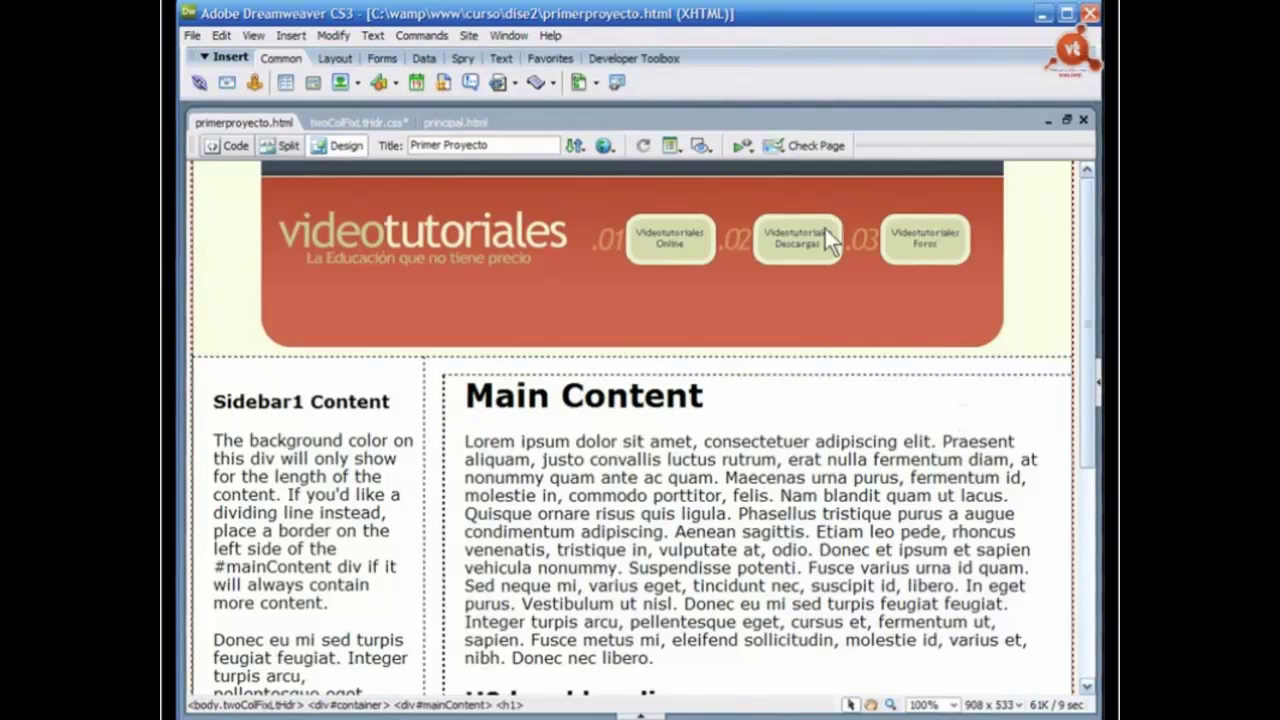
{"action": "left_click", "coordinate": [701, 145]}
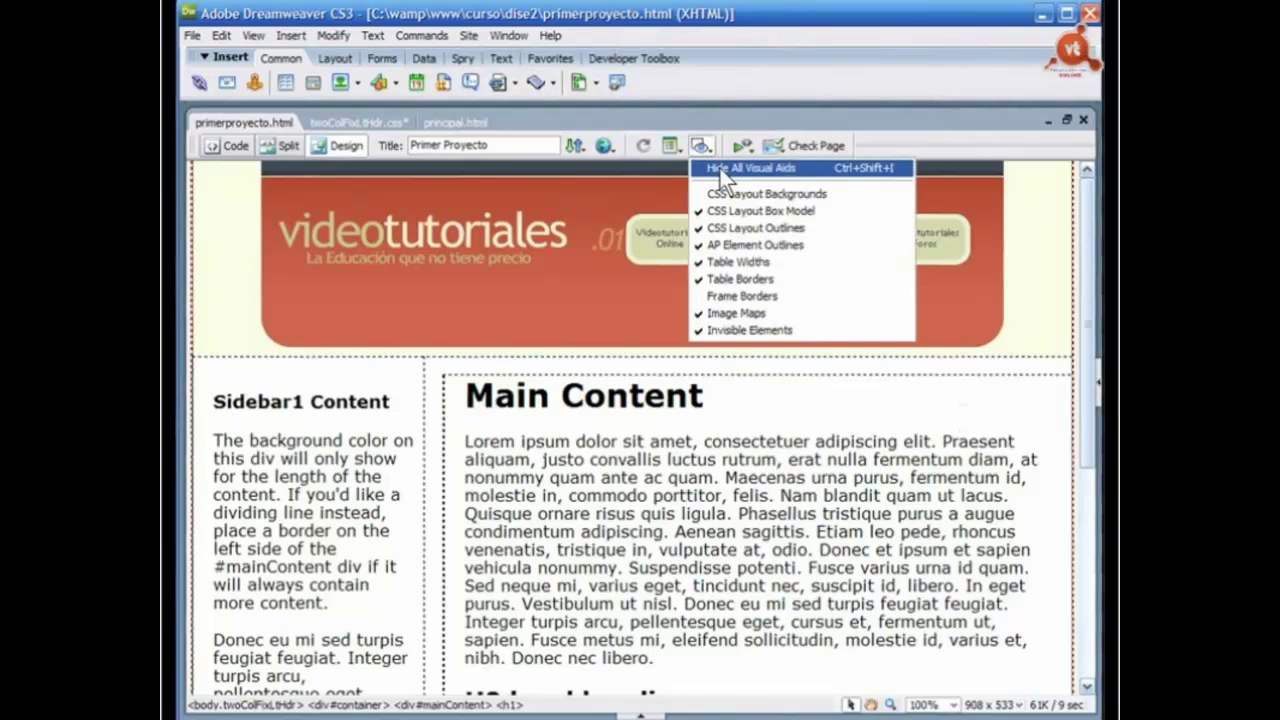
{"action": "left_click", "coordinate": [735, 168]}
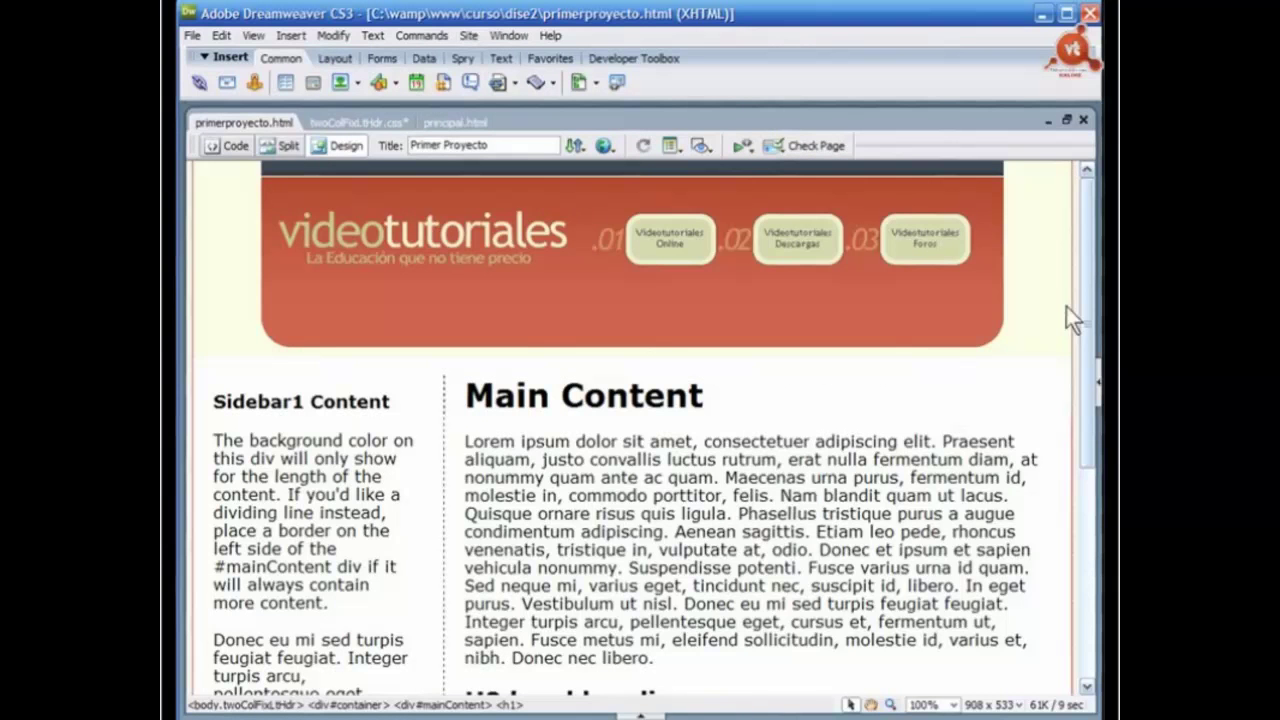
{"action": "left_click", "coordinate": [1060, 400]}
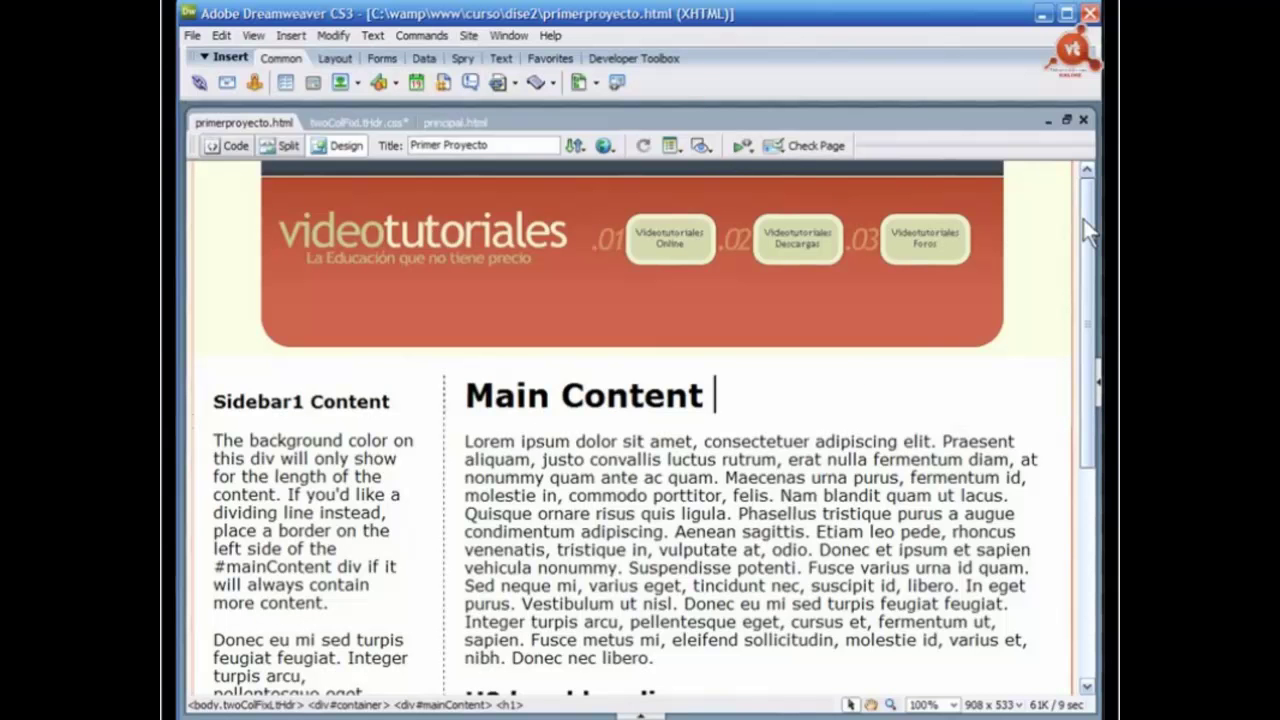
Step: Restore the side panels, preview the page in the browser to examine its borders and background, and return to Dreamweaver
{"action": "left_click", "coordinate": [1097, 392]}
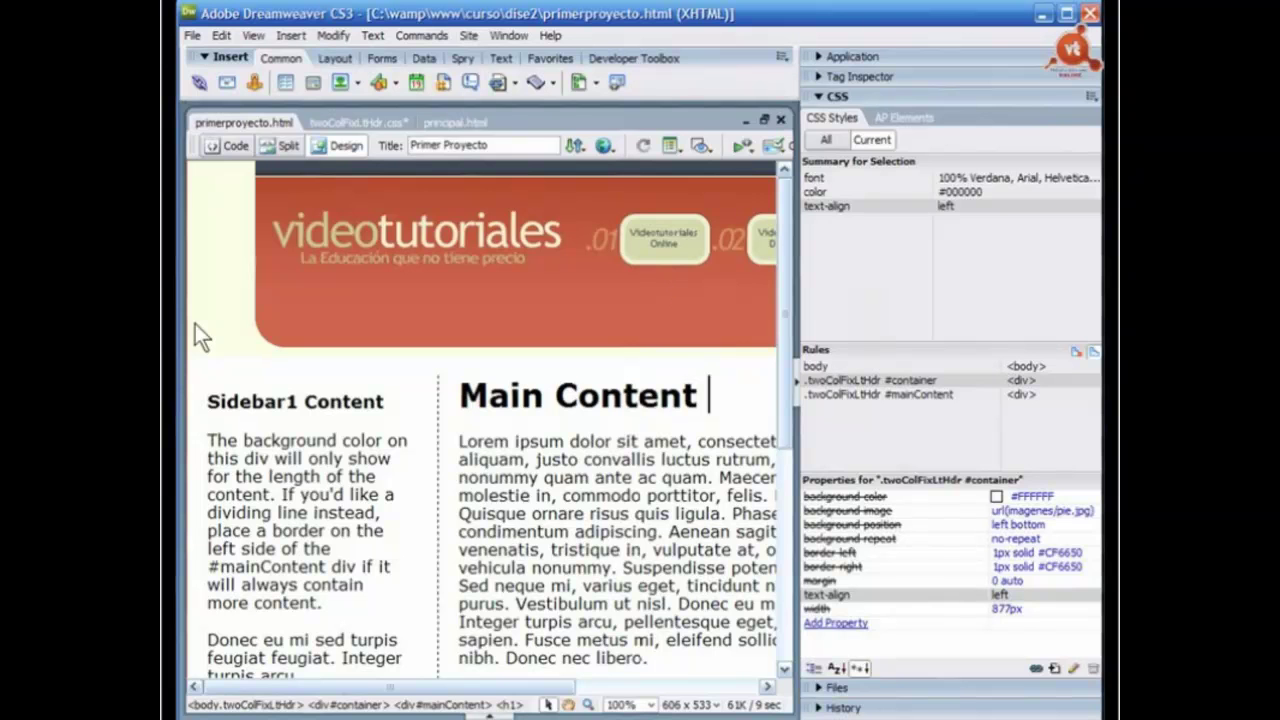
{"action": "left_click", "coordinate": [798, 380]}
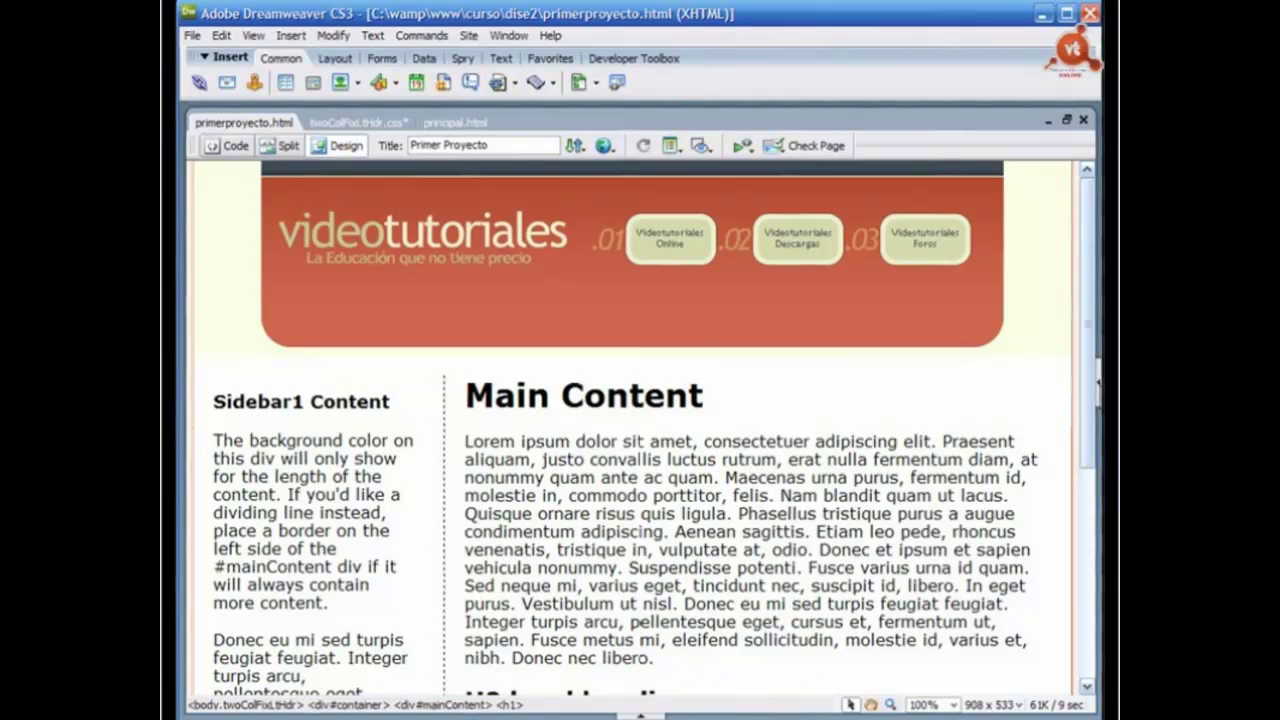
{"action": "left_click", "coordinate": [1099, 397]}
{"action": "key", "text": "F12"}
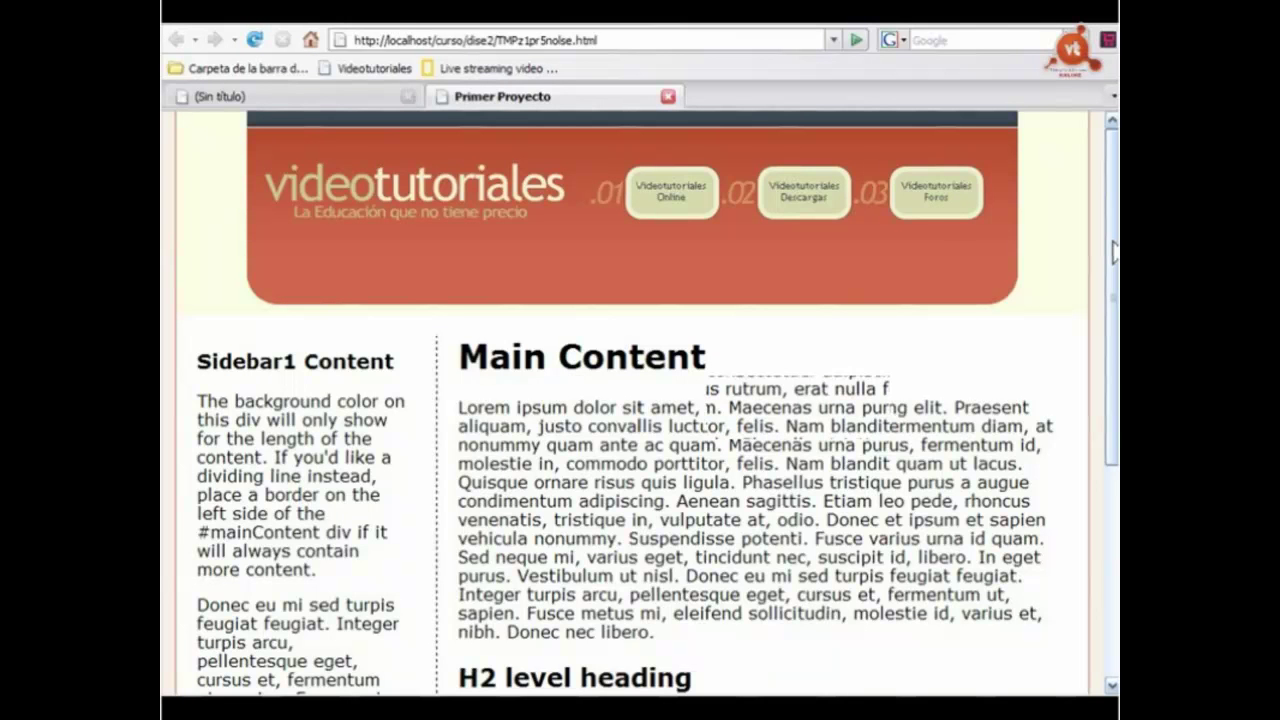
{"action": "left_click_drag", "start_coordinate": [1113, 253], "coordinate": [1103, 218]}
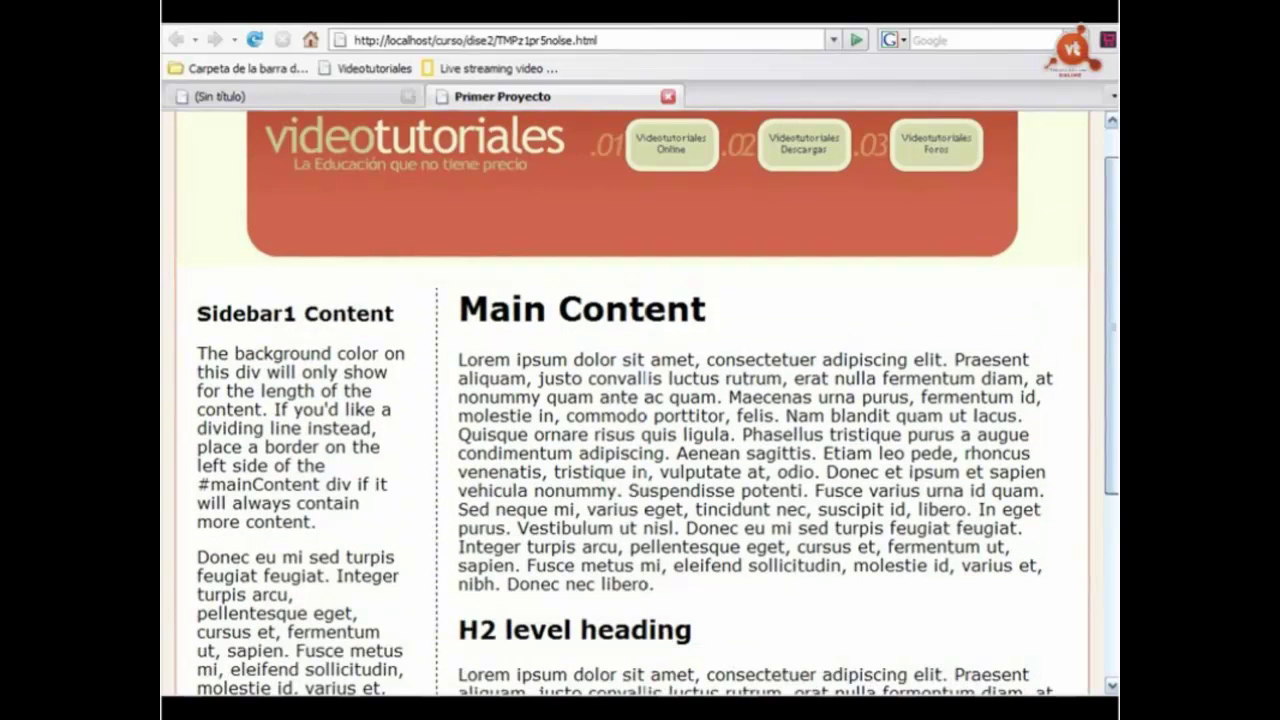
{"action": "scroll", "coordinate": [1100, 195], "scroll_direction": "up", "scroll_amount": 1}
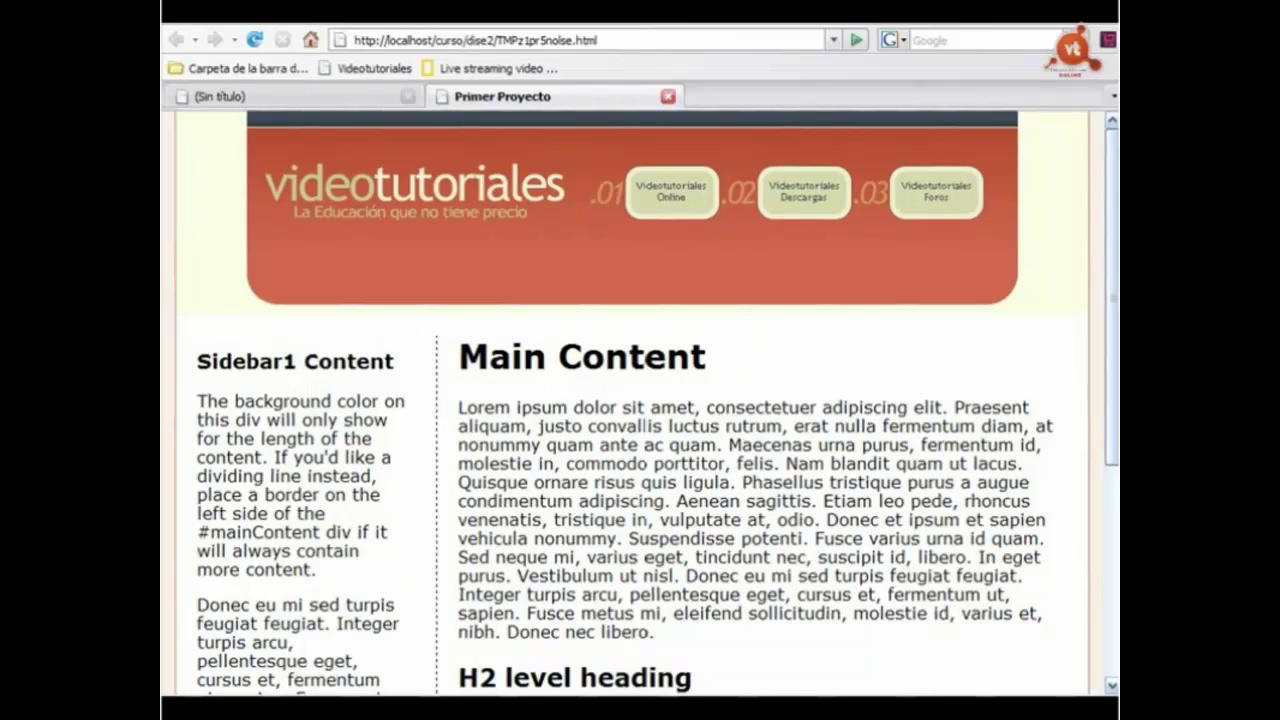
{"action": "scroll", "coordinate": [1113, 222], "scroll_direction": "down", "scroll_amount": 1}
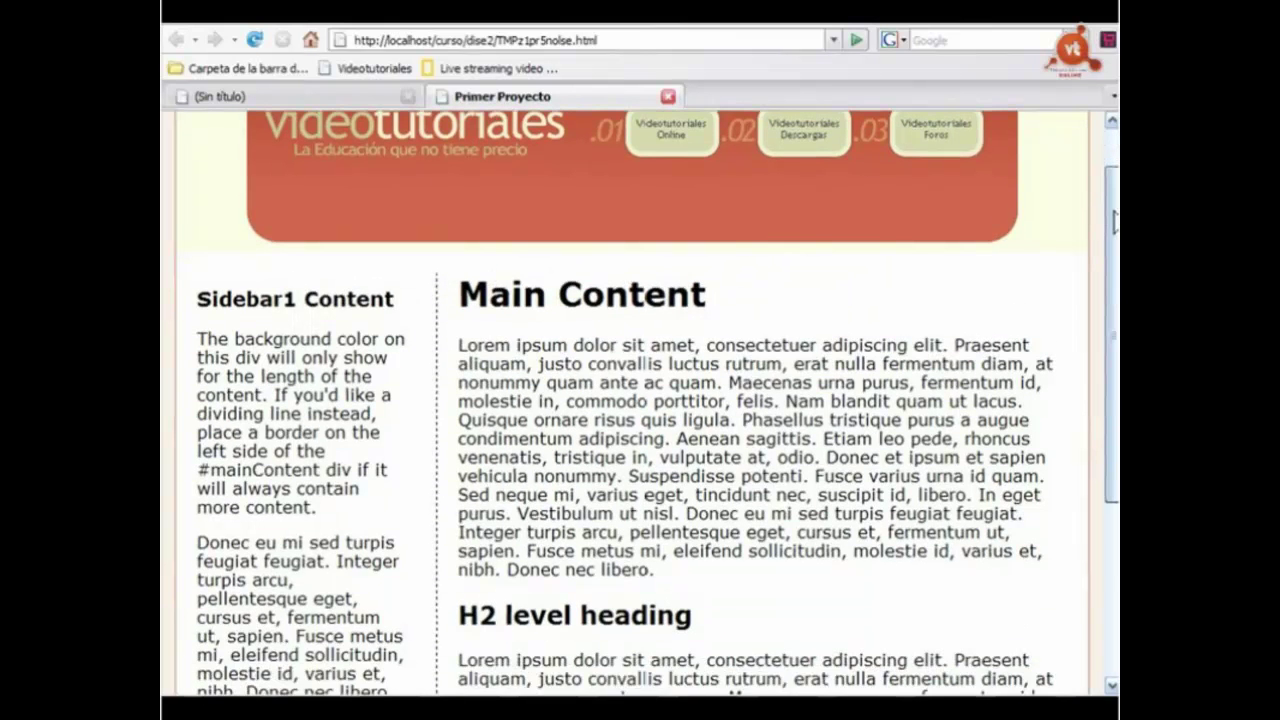
{"action": "scroll", "coordinate": [1113, 222], "scroll_direction": "down", "scroll_amount": 5}
{"action": "scroll", "coordinate": [1110, 180], "scroll_direction": "up", "scroll_amount": 6}
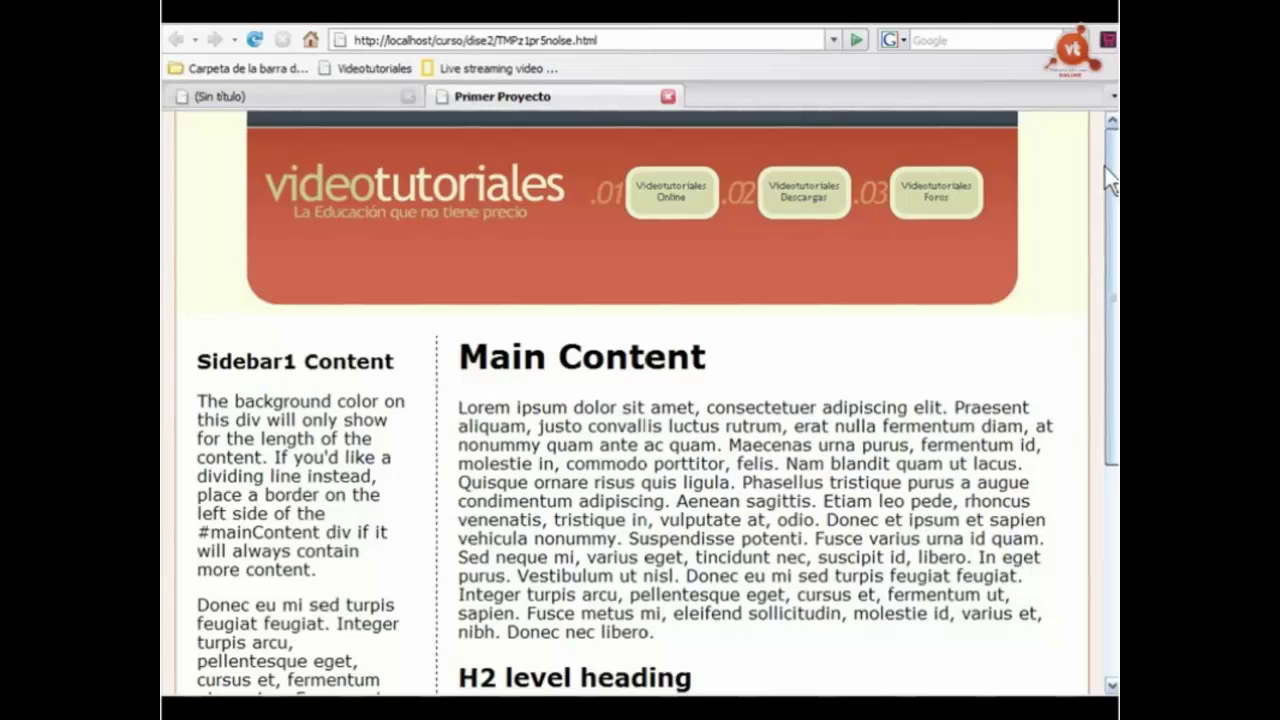
{"action": "mouse_move", "coordinate": [1113, 187]}
{"action": "left_mouse_down"}
{"action": "mouse_move", "coordinate": [1115, 418]}
{"action": "mouse_move", "coordinate": [1102, 184]}
{"action": "left_mouse_up"}
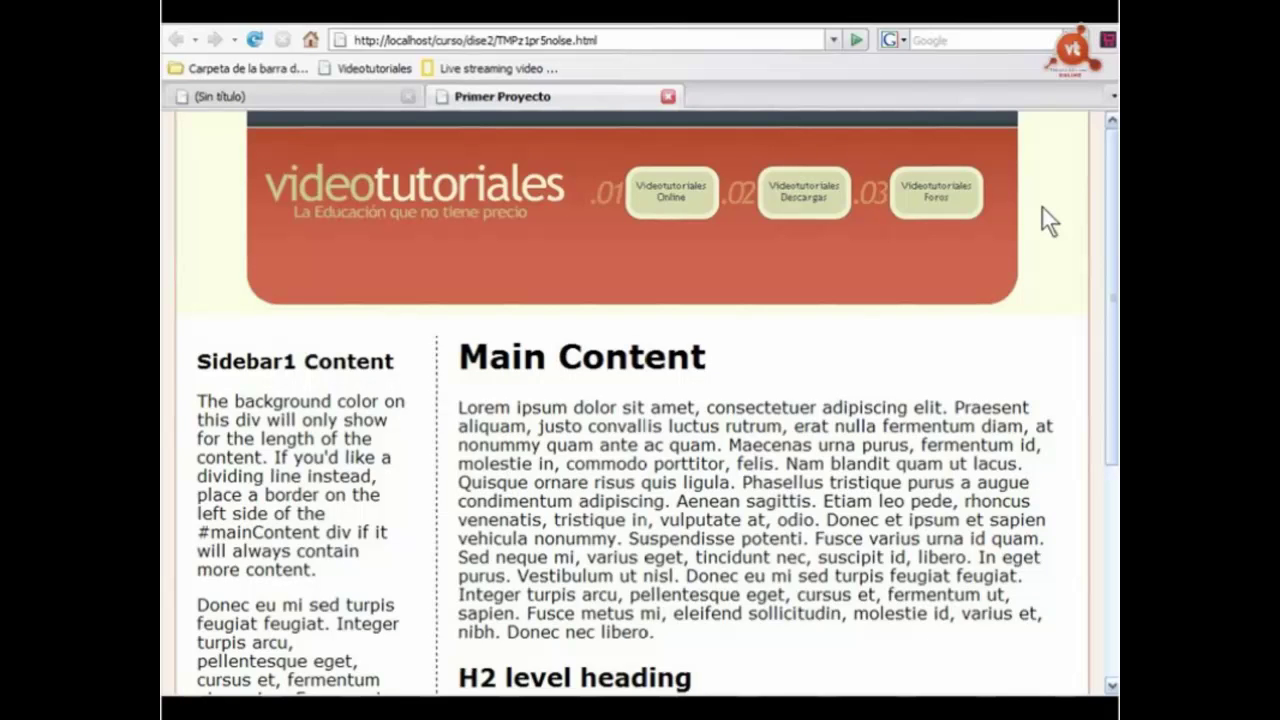
{"action": "key", "text": "alt+Tab"}
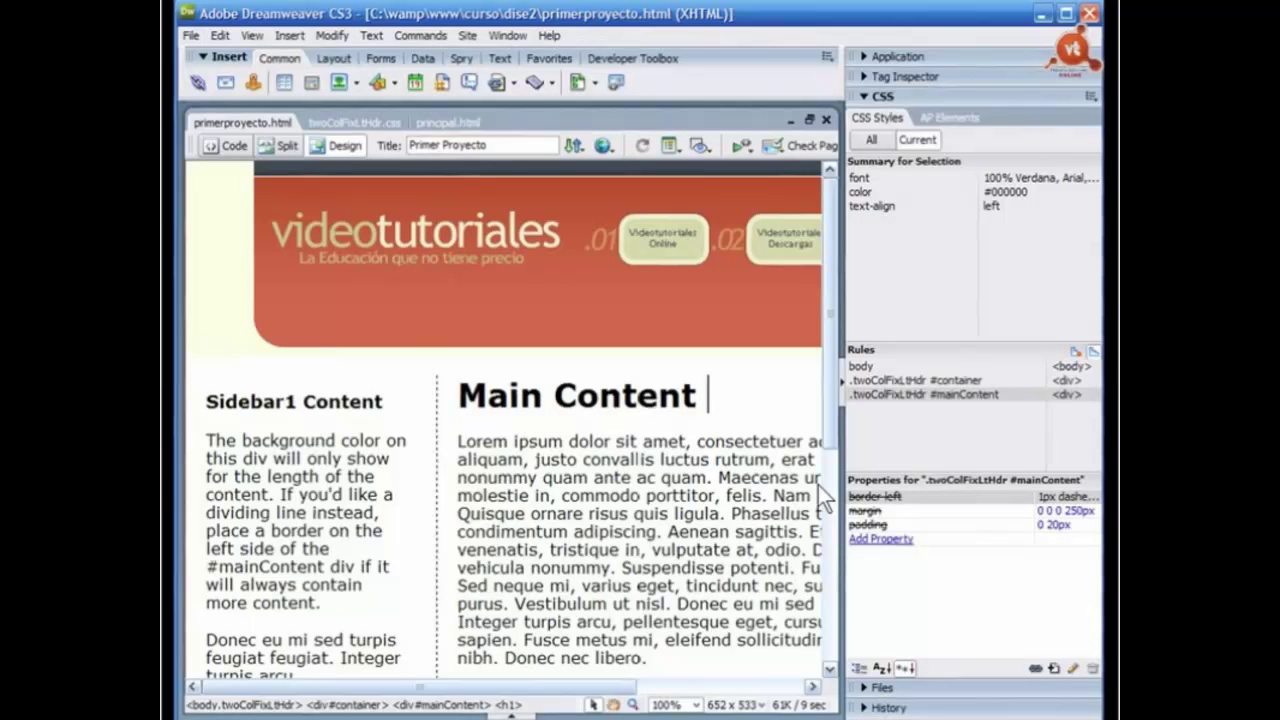
Step: Start inserting an image before "nonummy" in the first Main Content paragraph and browse to the imagenes folder inside curso/dise2
{"action": "left_click_drag", "start_coordinate": [829, 371], "coordinate": [820, 480]}
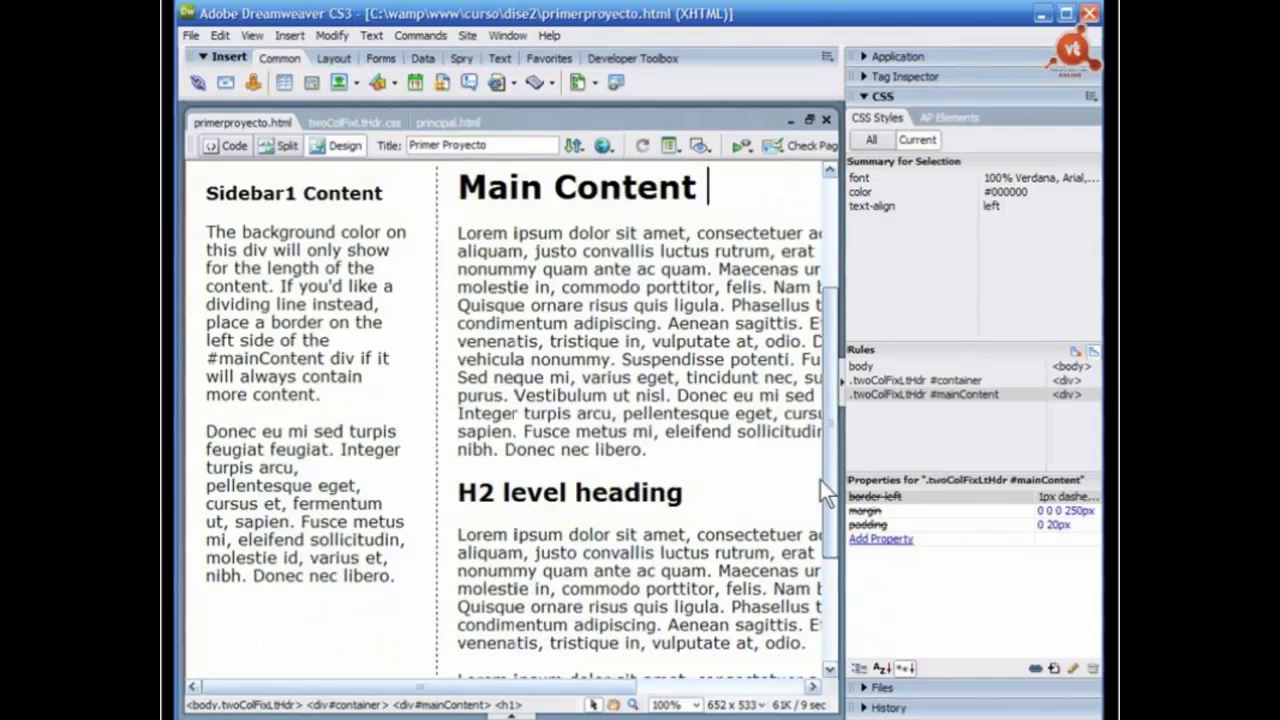
{"action": "scroll", "coordinate": [820, 480], "scroll_direction": "up", "scroll_amount": 4}
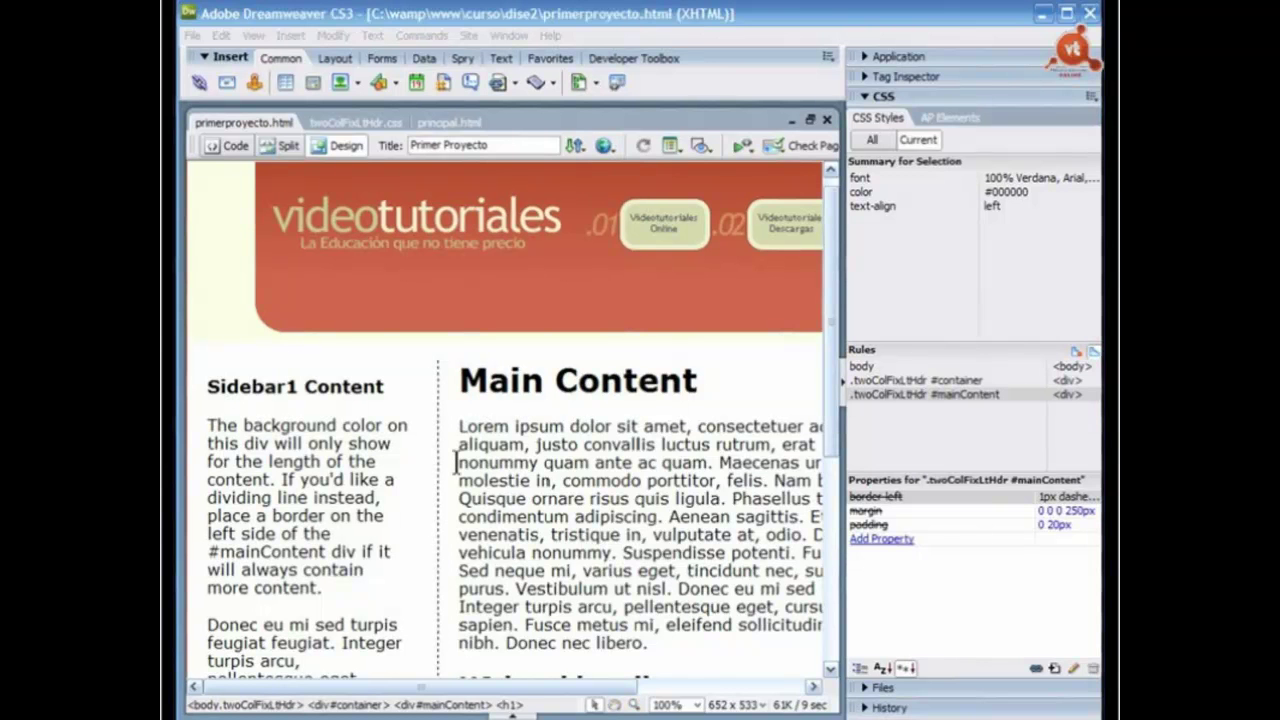
{"action": "left_click", "coordinate": [598, 565]}
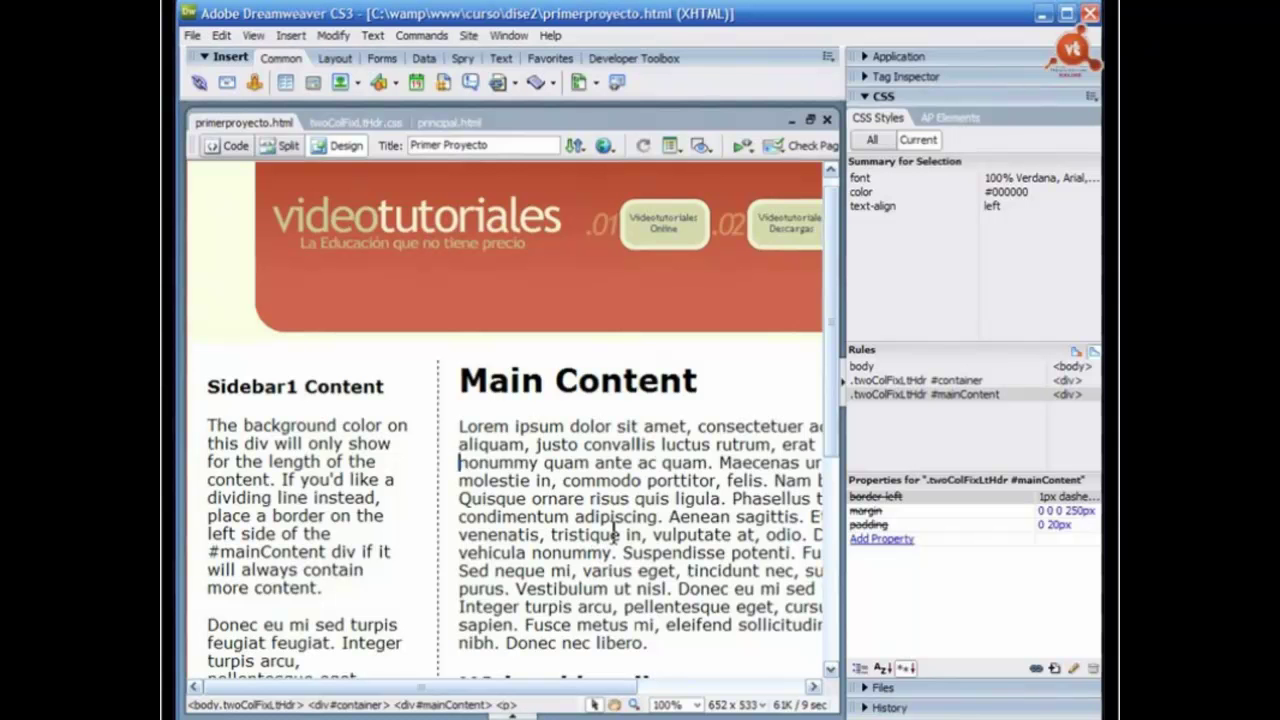
{"action": "double_click", "coordinate": [376, 171]}
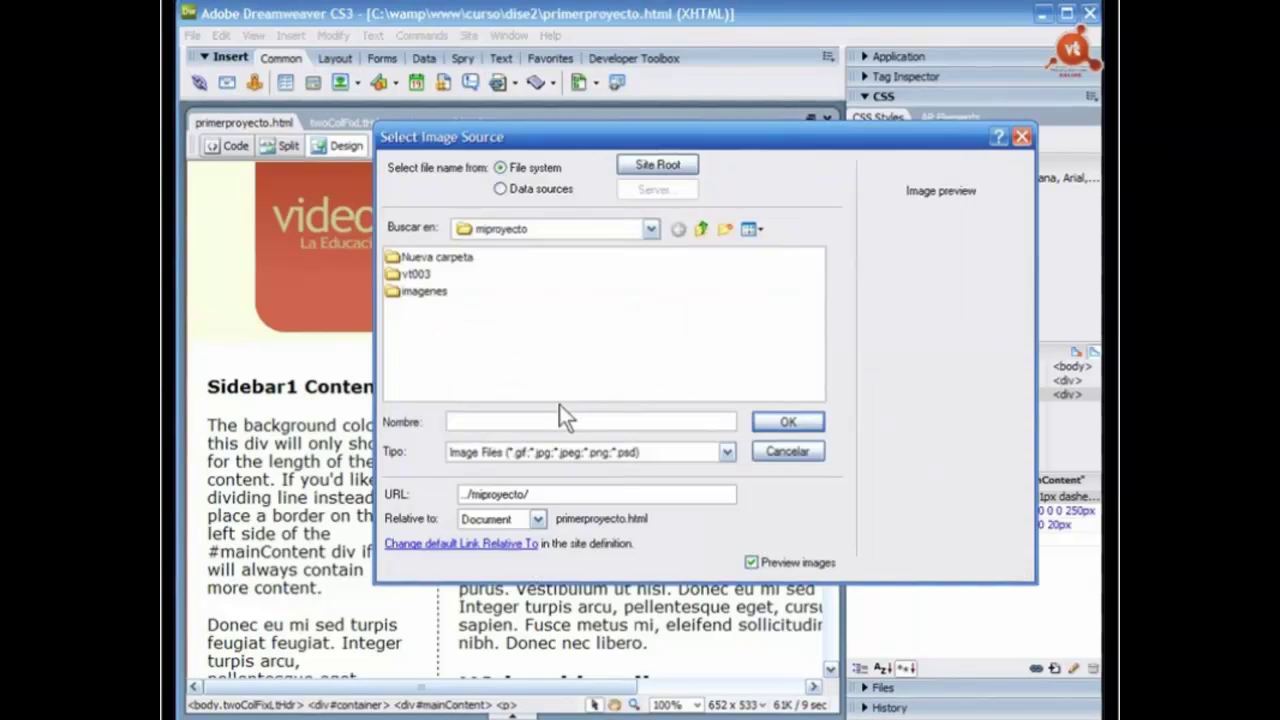
{"action": "left_click", "coordinate": [701, 230]}
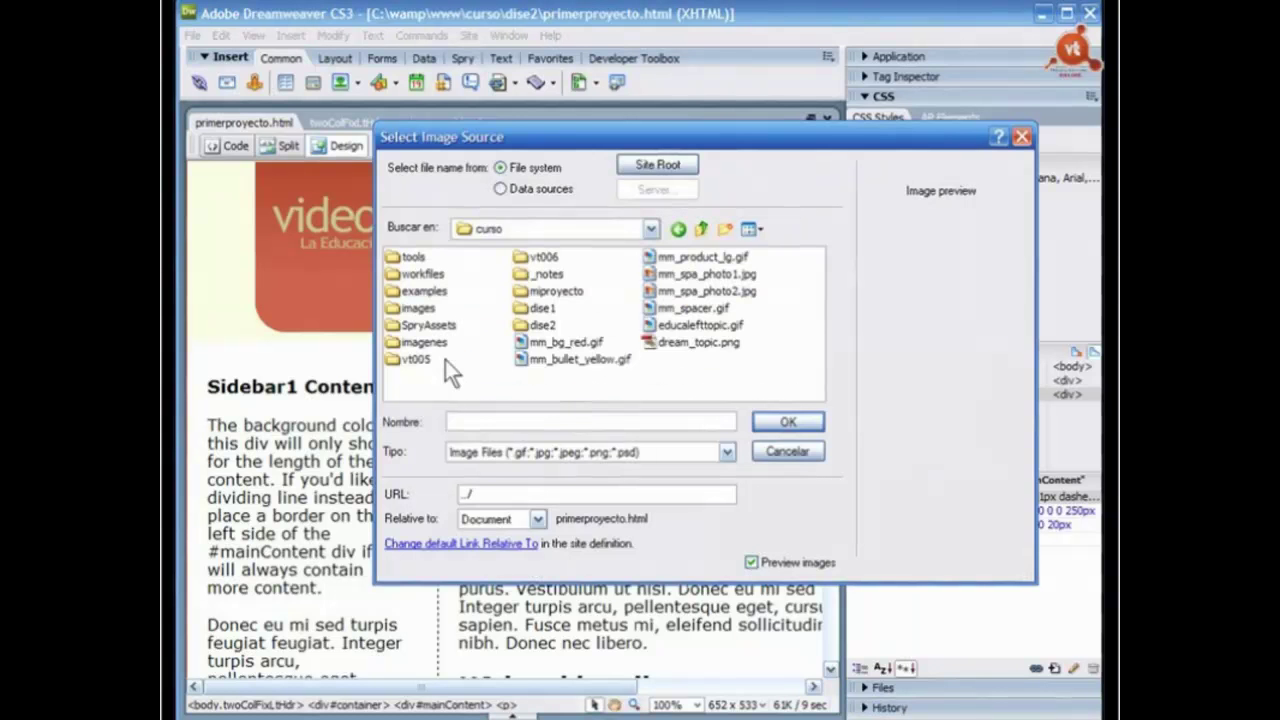
{"action": "double_click", "coordinate": [539, 324]}
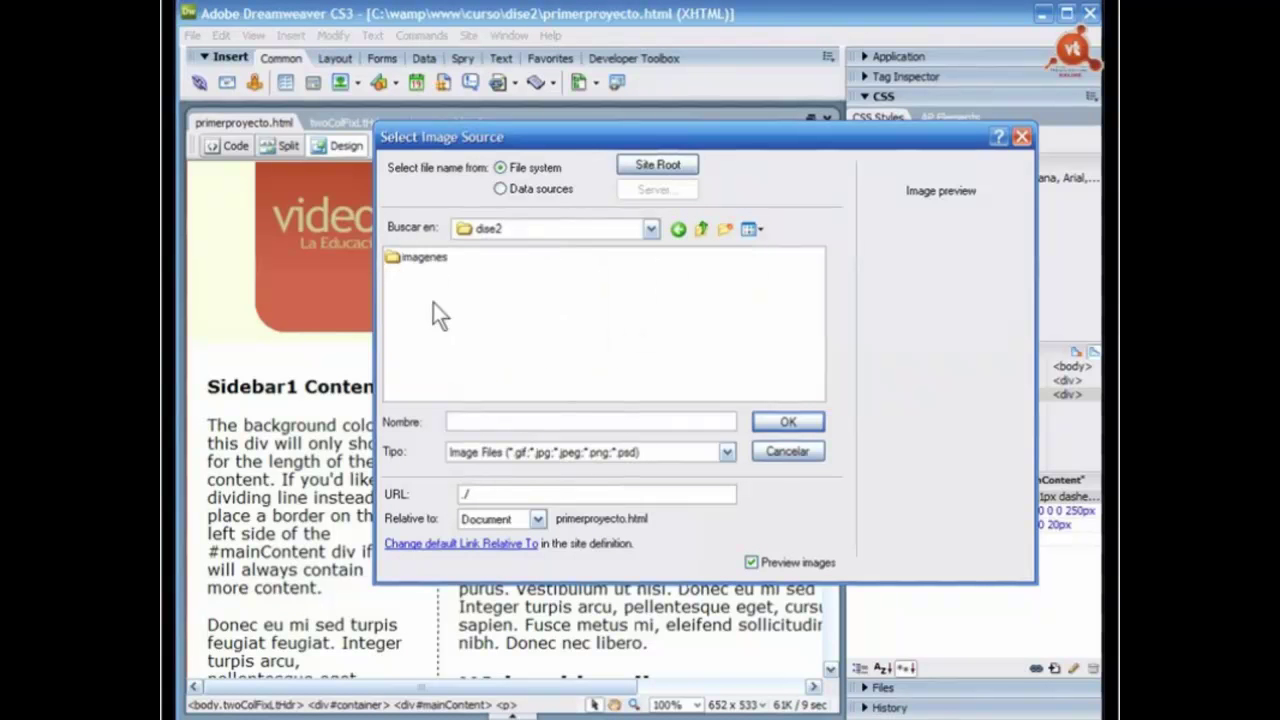
{"action": "double_click", "coordinate": [424, 257]}
Step: Display the image files as thumbnails and insert ubuntuservidores.png with the alternate text "ubuntu"
{"action": "right_click", "coordinate": [590, 293]}
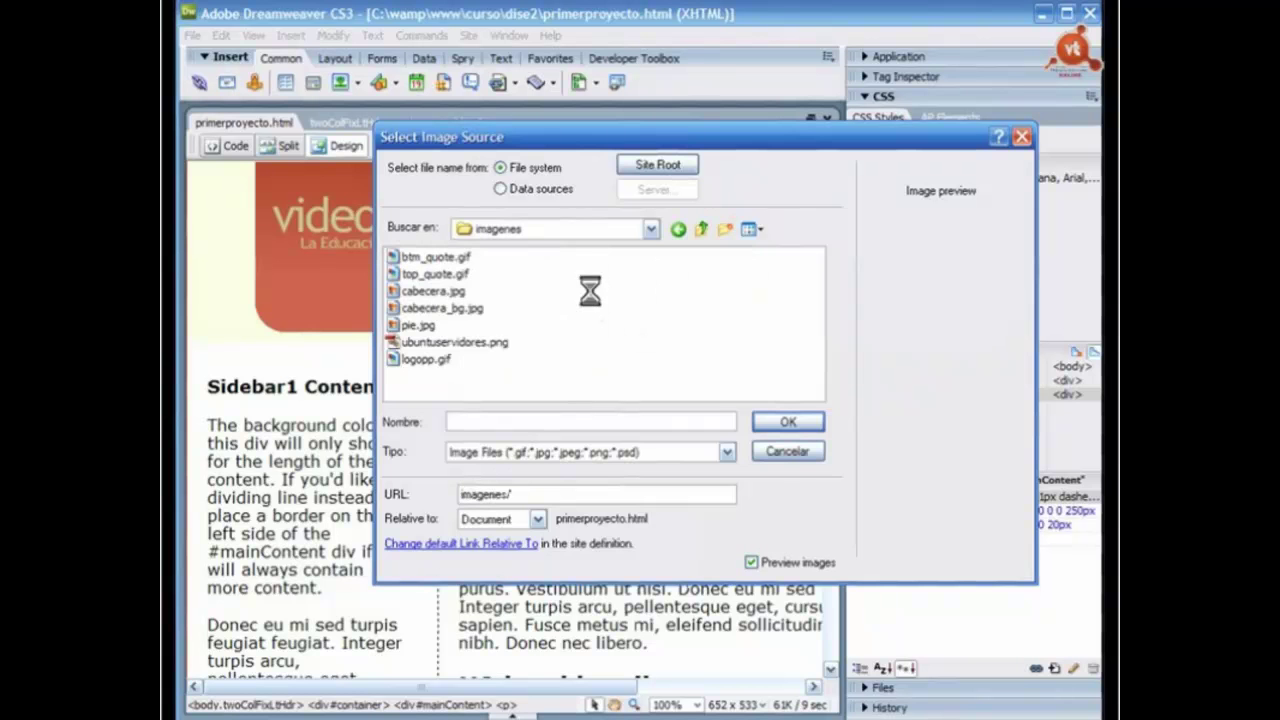
{"action": "mouse_move", "coordinate": [620, 303]}
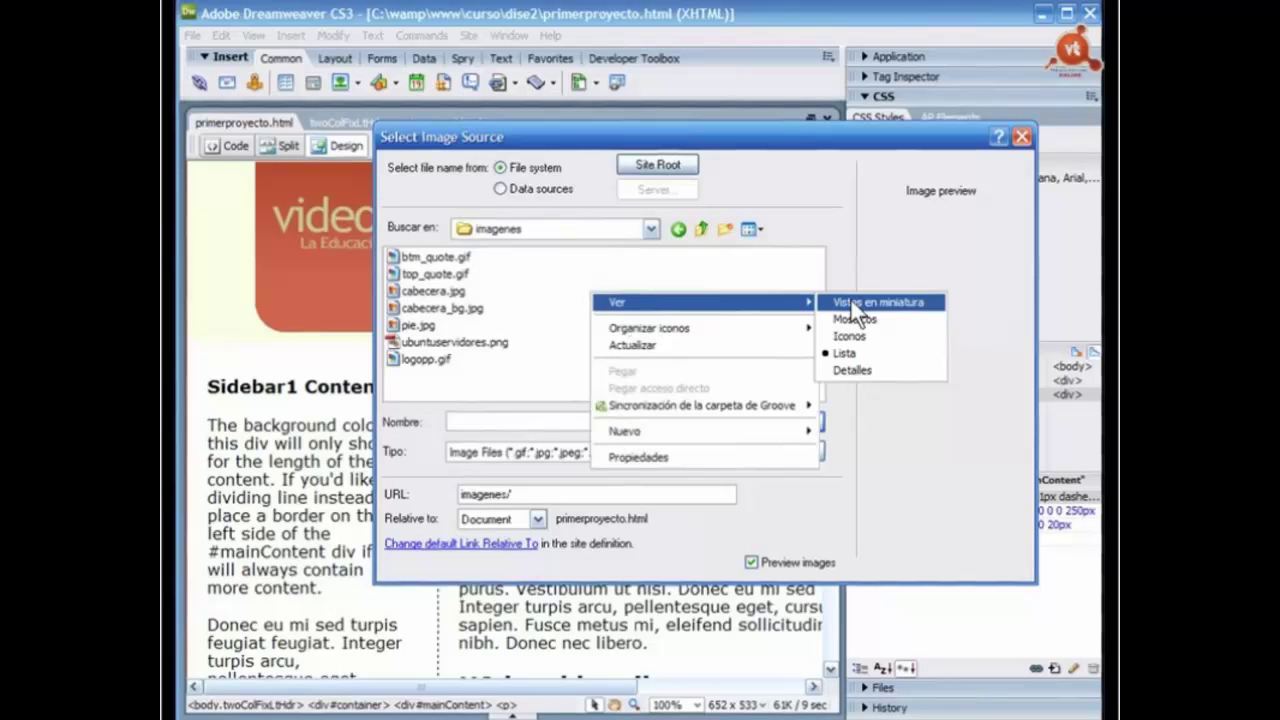
{"action": "left_click", "coordinate": [857, 305]}
{"action": "left_click_drag", "start_coordinate": [815, 290], "coordinate": [815, 340]}
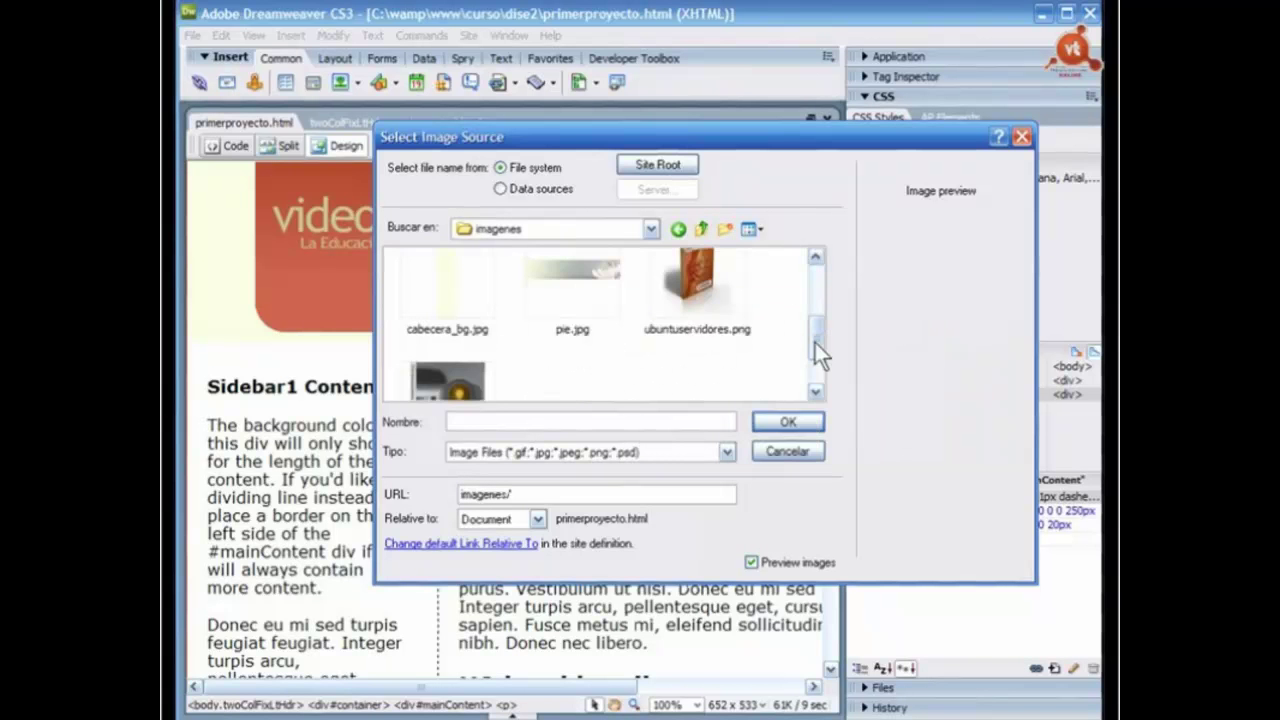
{"action": "left_click", "coordinate": [698, 290]}
{"action": "left_click", "coordinate": [785, 422]}
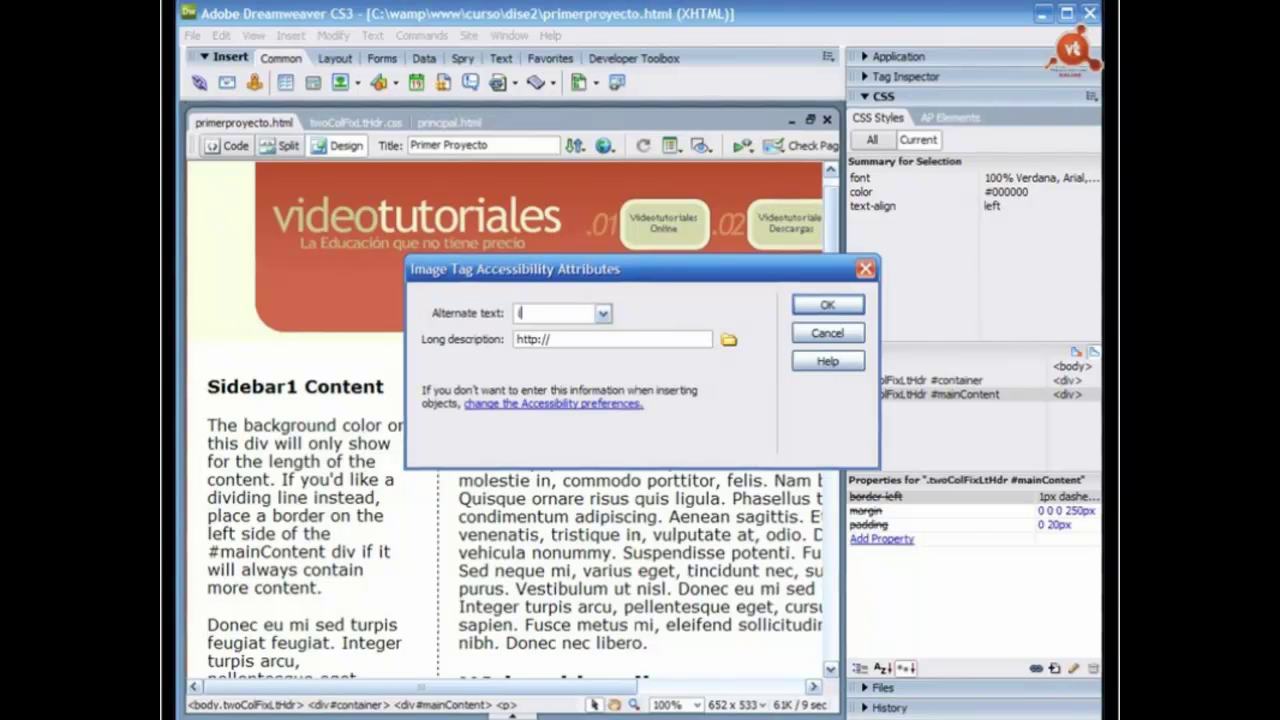
{"action": "type", "text": "ubuntu"}
{"action": "left_click", "coordinate": [818, 335]}
Step: Select the inserted book image, show its properties with the side panels collapsed, and assign it the class fltrt
{"action": "scroll", "coordinate": [833, 437], "scroll_direction": "down", "scroll_amount": 3}
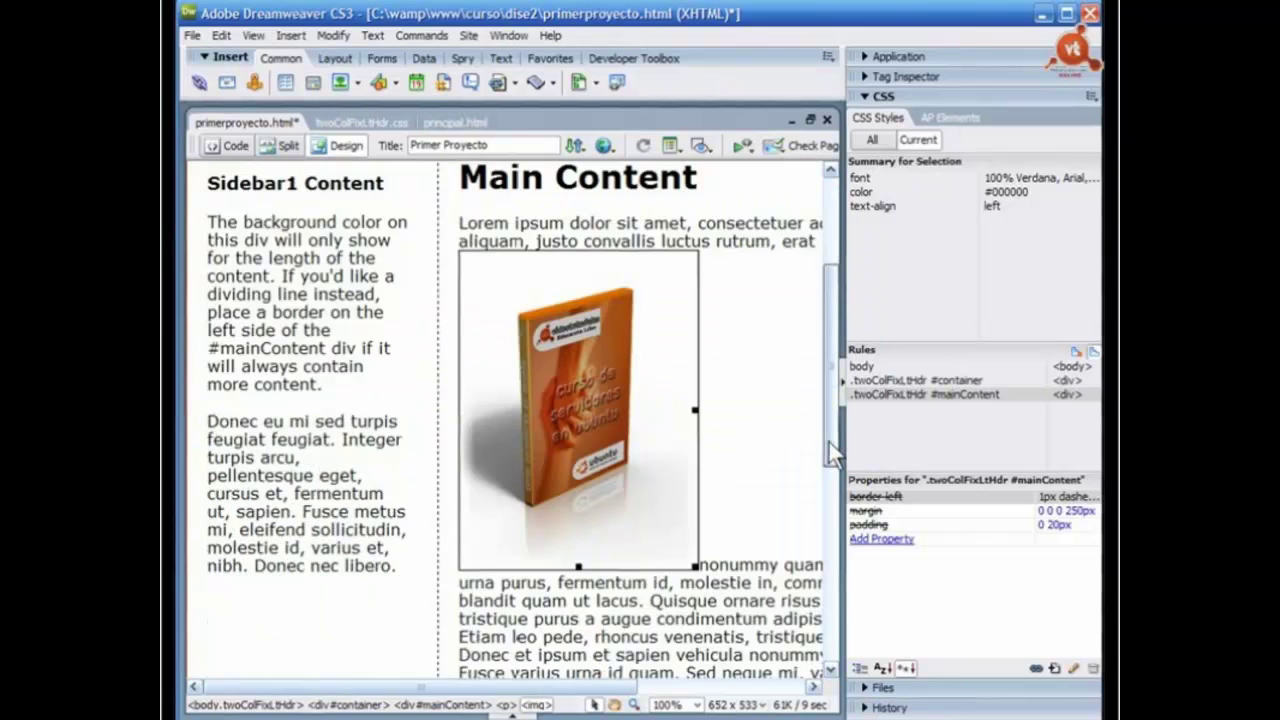
{"action": "left_click_drag", "start_coordinate": [829, 442], "coordinate": [829, 435]}
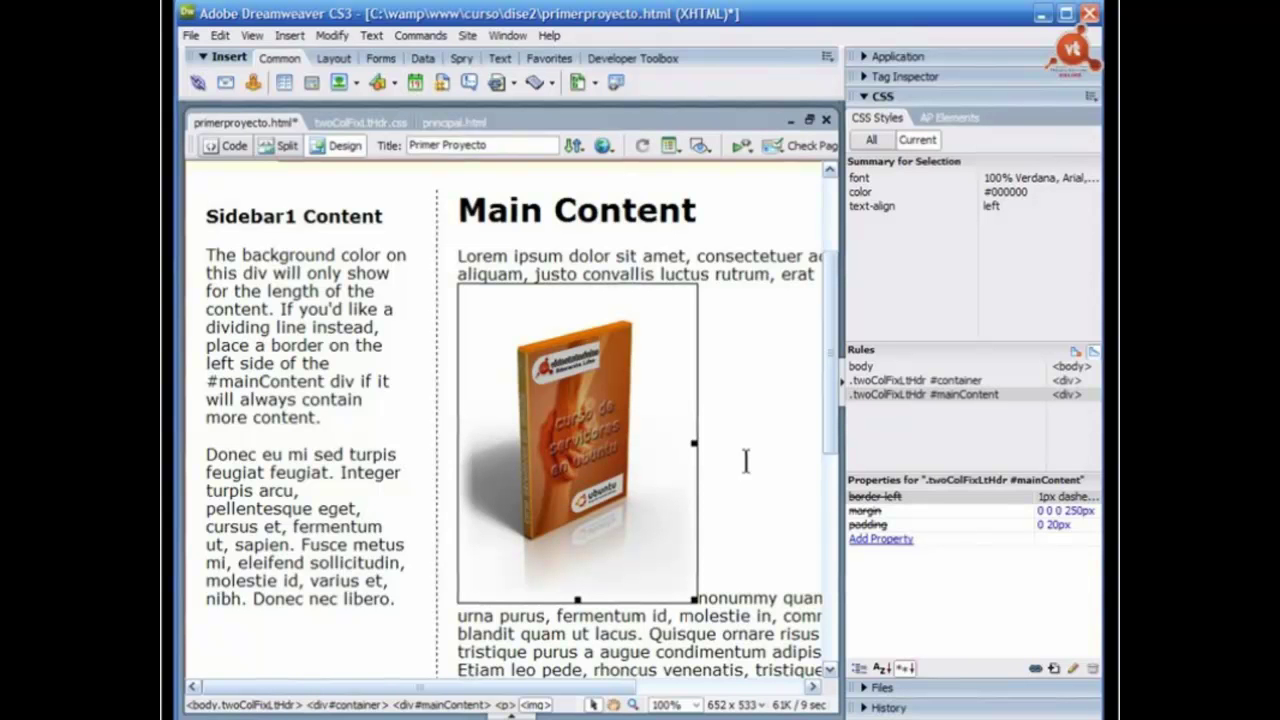
{"action": "left_click", "coordinate": [745, 461]}
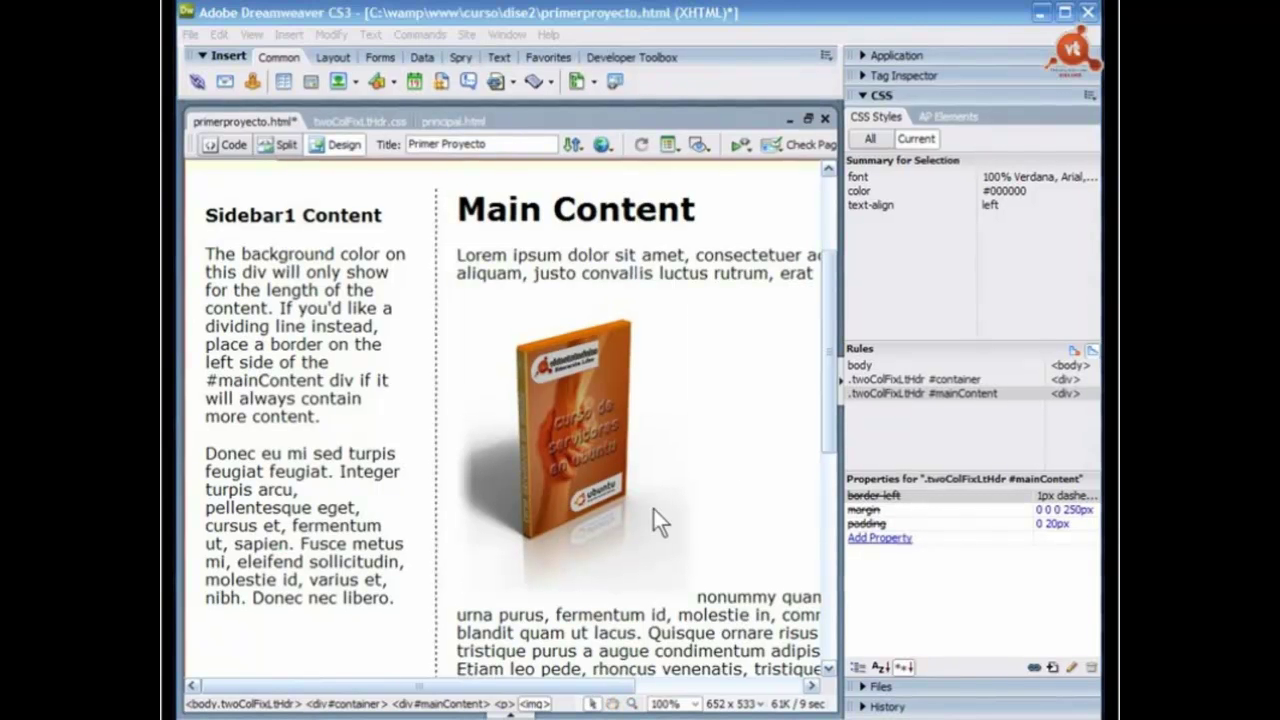
{"action": "left_click", "coordinate": [571, 459]}
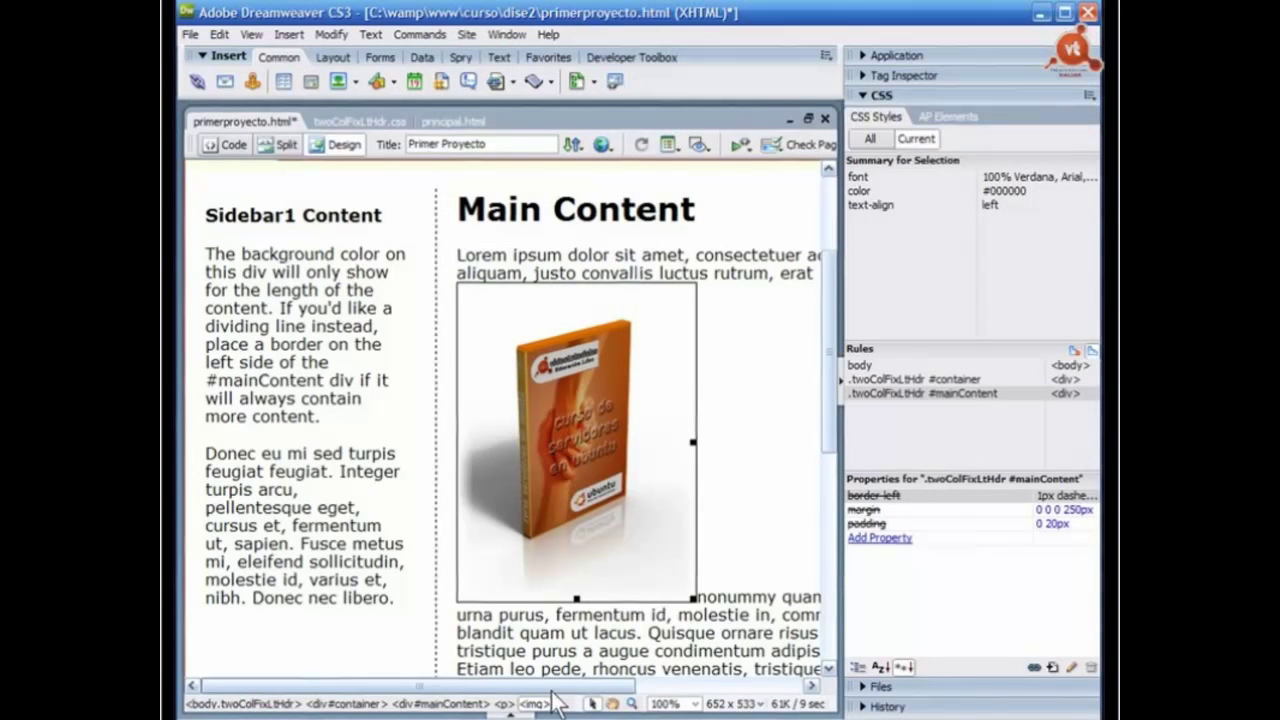
{"action": "left_click", "coordinate": [511, 712]}
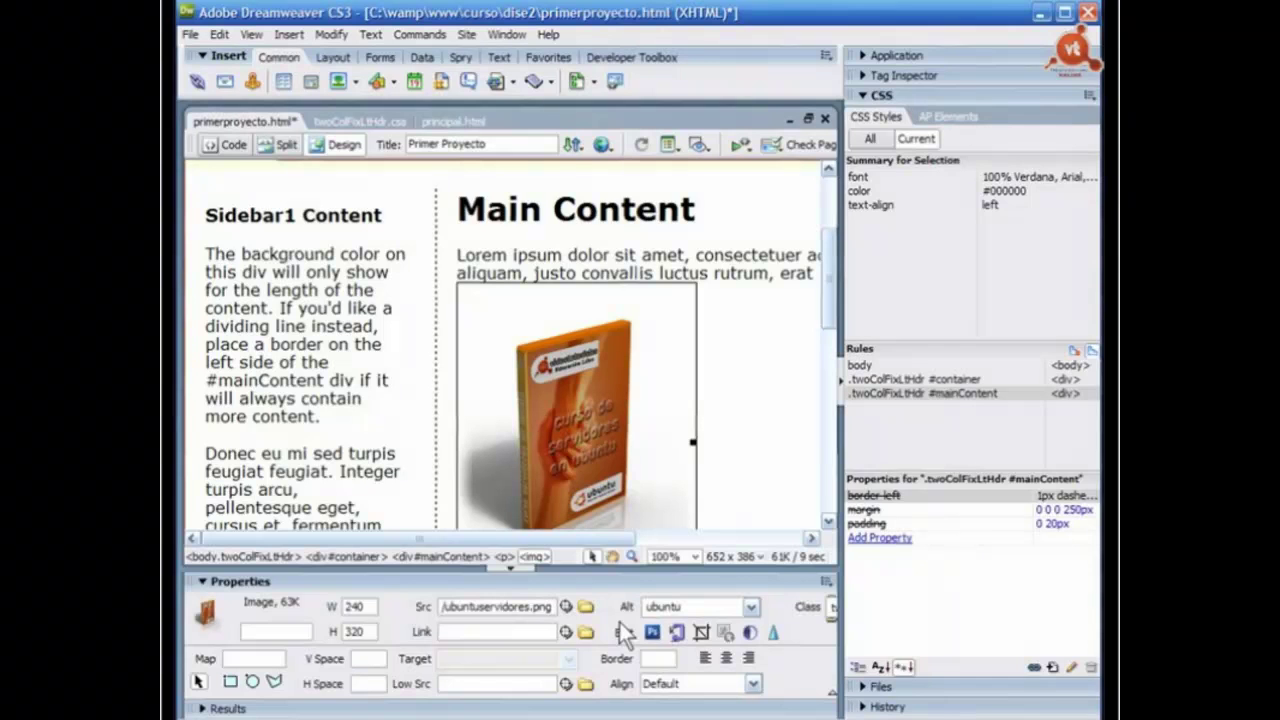
{"action": "left_click", "coordinate": [842, 383]}
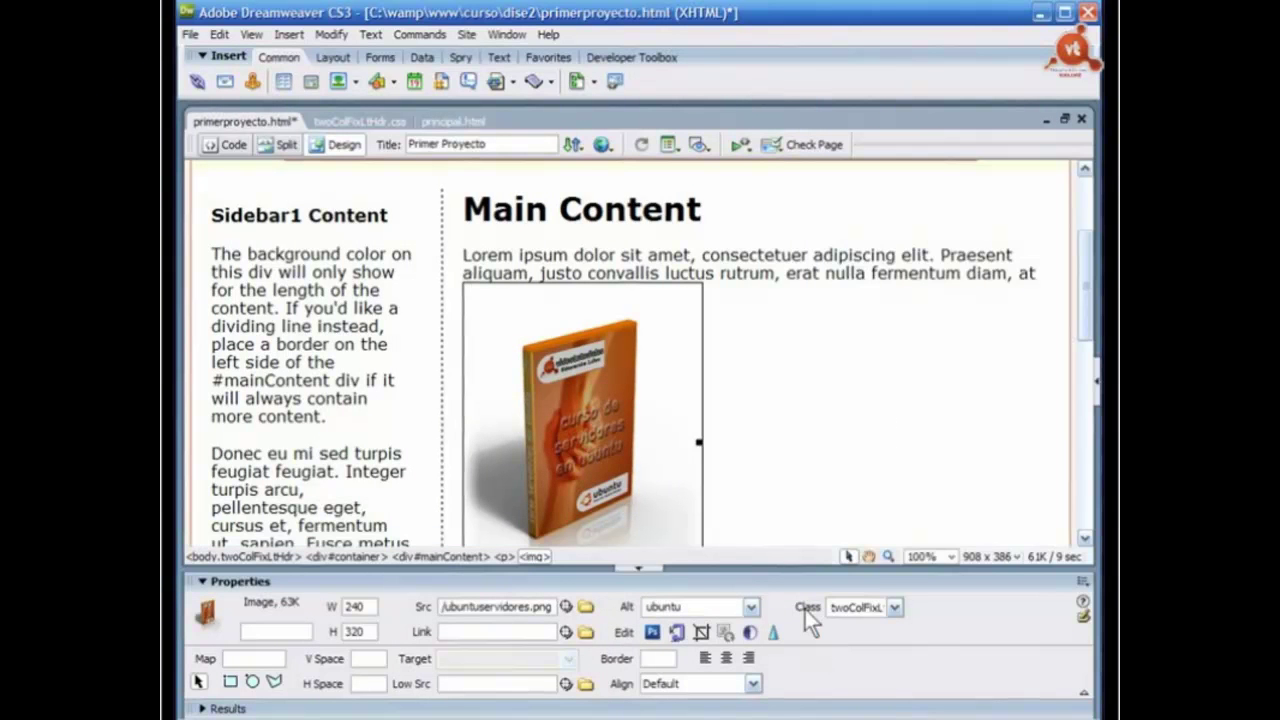
{"action": "left_click", "coordinate": [896, 608]}
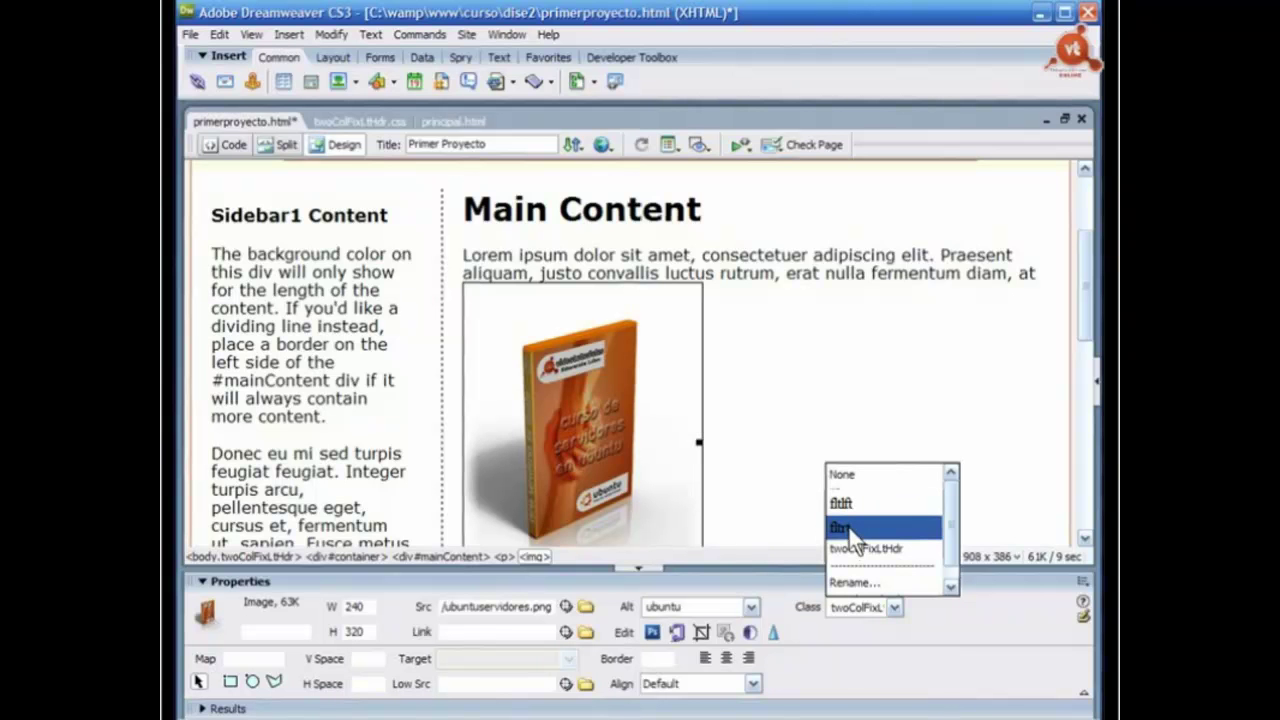
{"action": "left_click", "coordinate": [849, 528]}
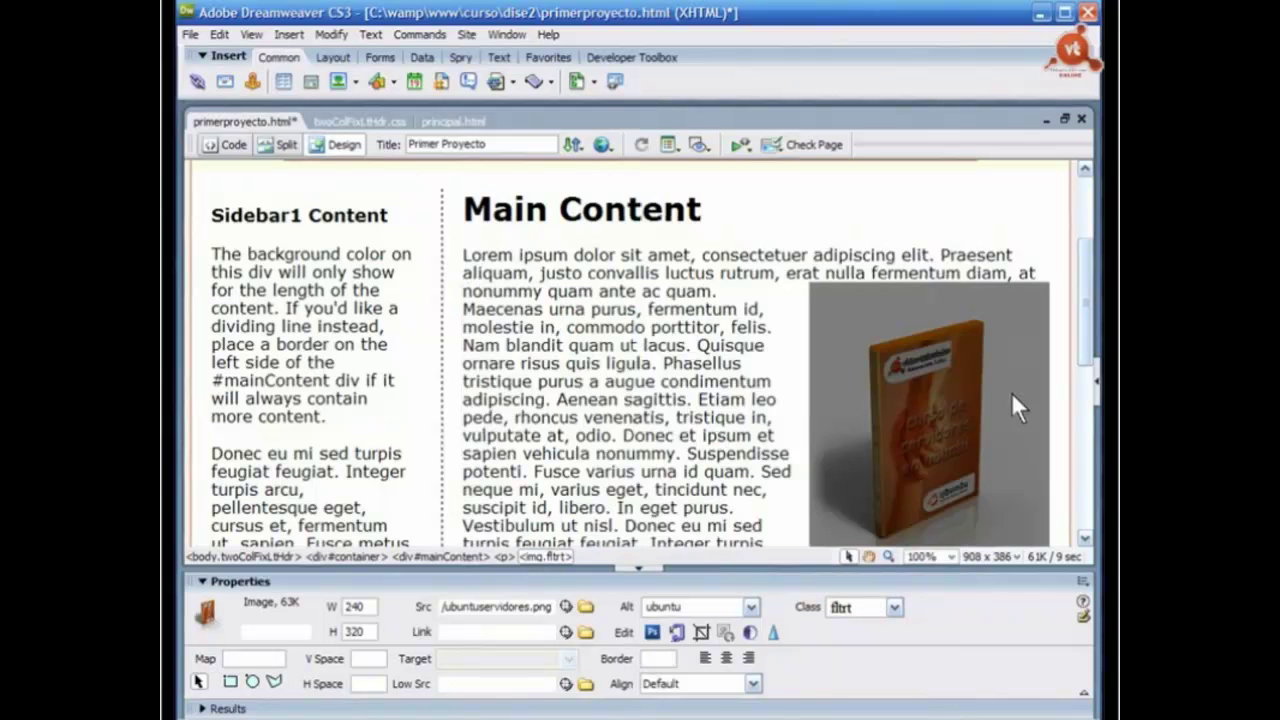
Step: Restore the side panels, examine the .fltrt rule's float and margin properties against the image's placement, and collapse the panels again
{"action": "left_click_drag", "start_coordinate": [1085, 341], "coordinate": [1087, 358]}
{"action": "key", "text": "shift+F11"}
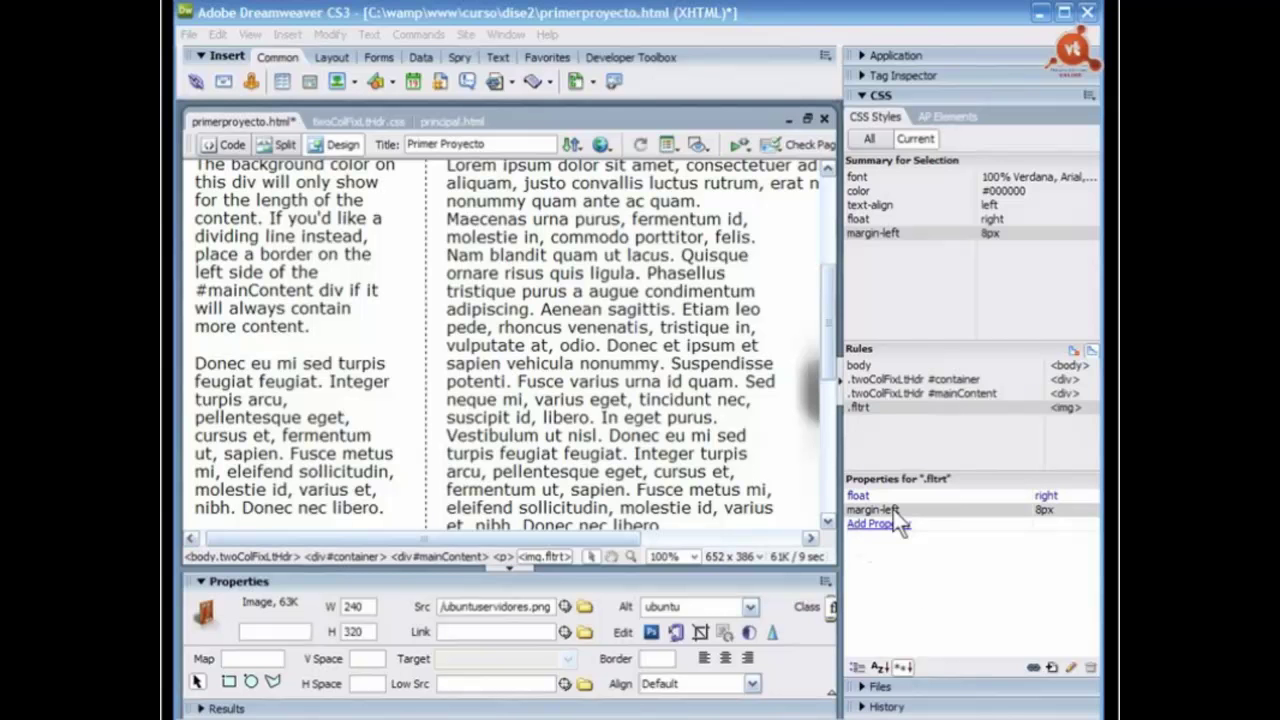
{"action": "key", "text": "Return"}
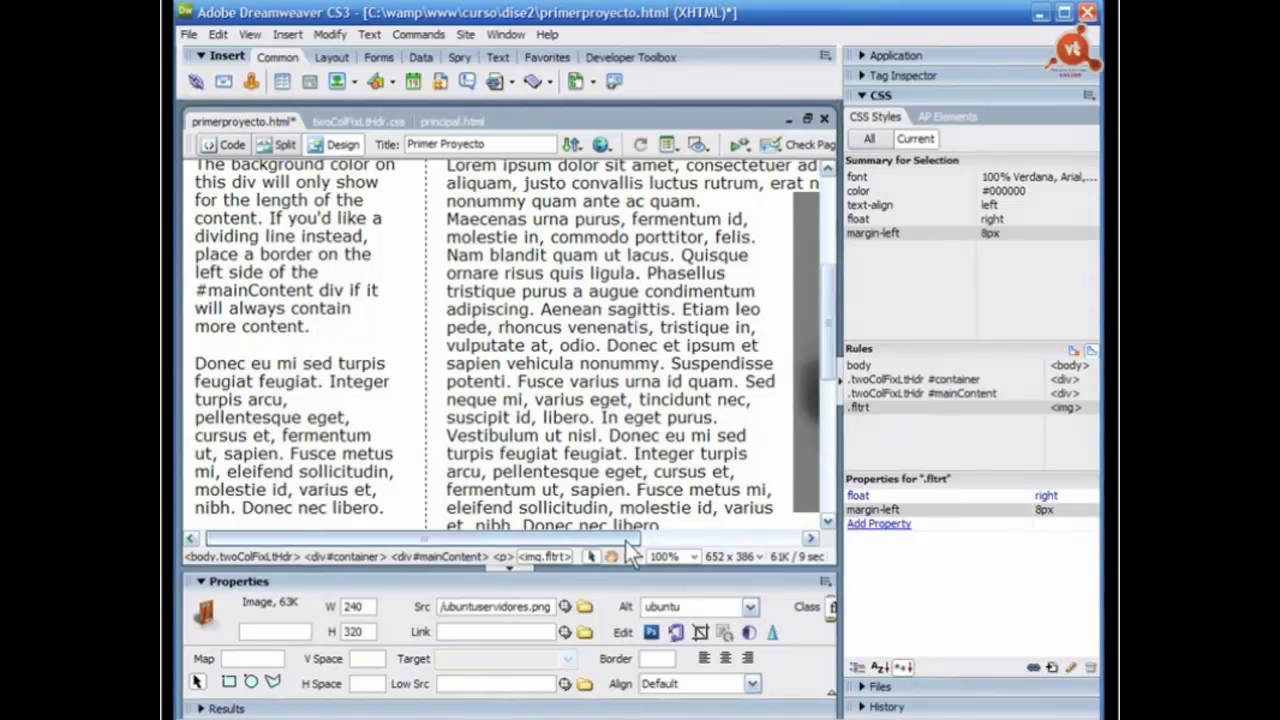
{"action": "left_click_drag", "start_coordinate": [625, 541], "coordinate": [724, 538]}
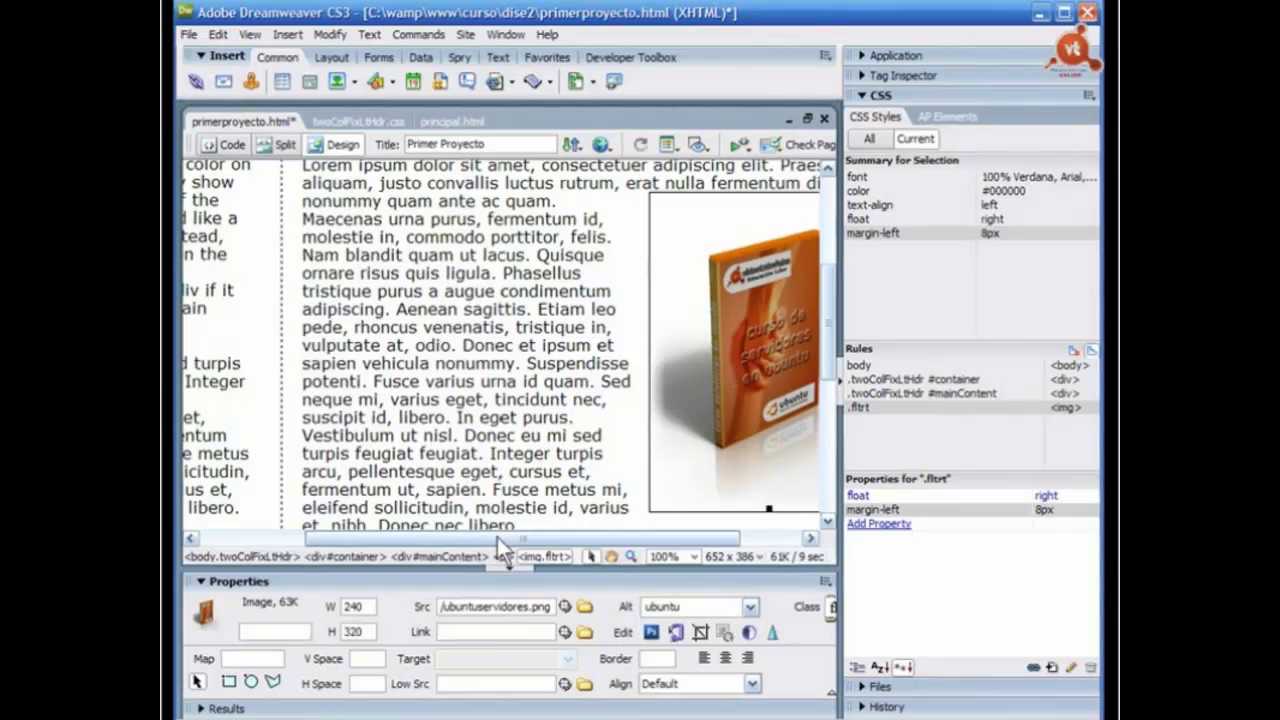
{"action": "left_click_drag", "start_coordinate": [497, 537], "coordinate": [486, 538]}
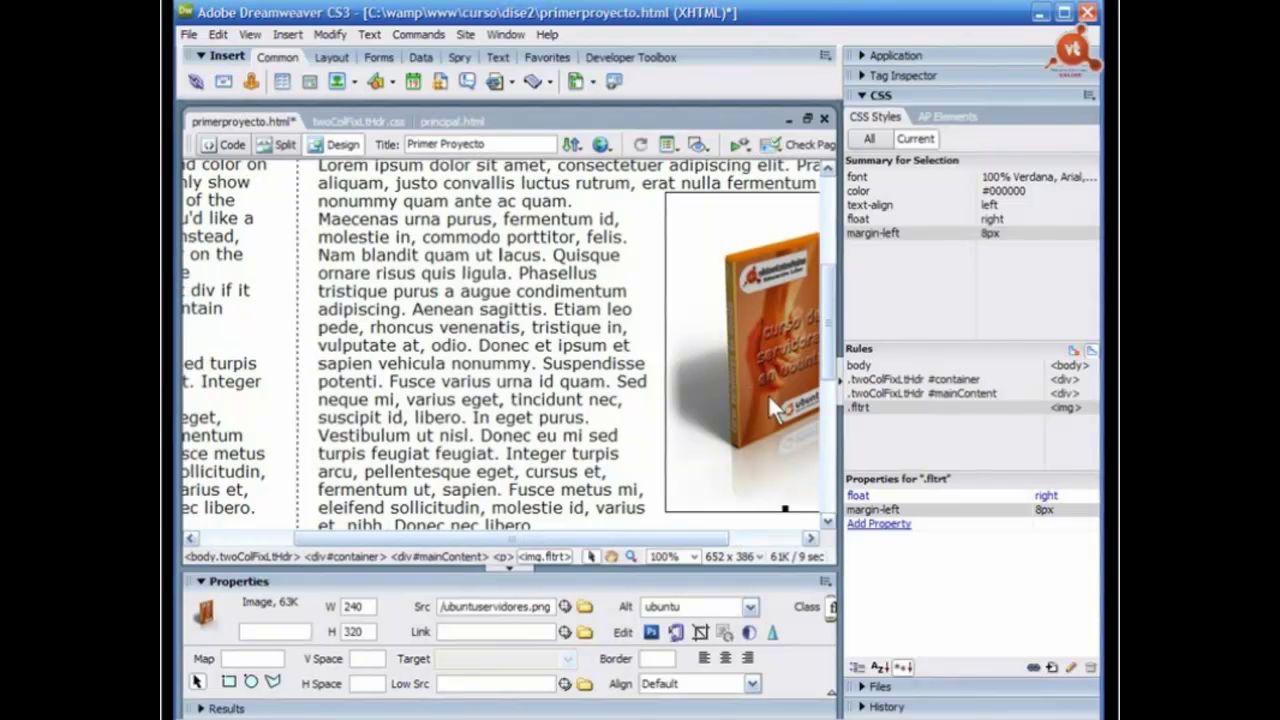
{"action": "left_click_drag", "start_coordinate": [693, 540], "coordinate": [703, 543]}
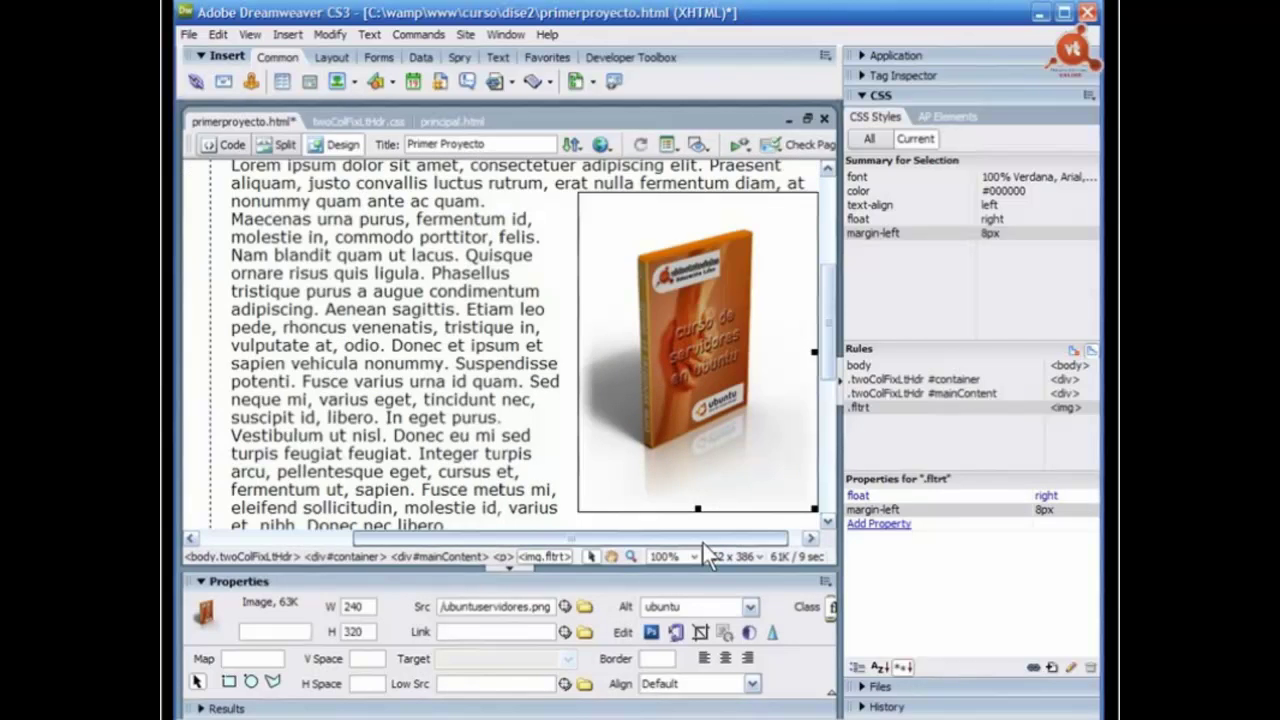
{"action": "left_click", "coordinate": [837, 390]}
{"action": "left_click", "coordinate": [875, 393]}
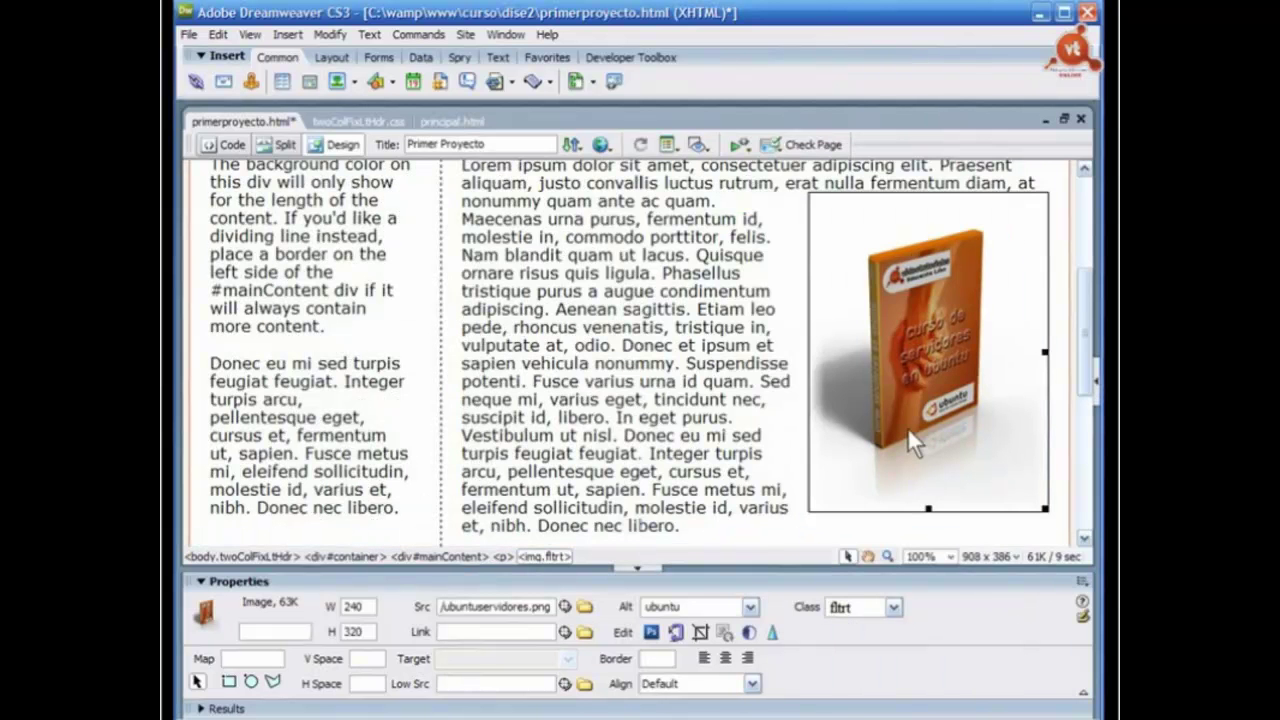
Step: Change the book image's class to fltlft and check how the paragraph text wraps around it
{"action": "left_click", "coordinate": [893, 608]}
{"action": "scroll", "coordinate": [856, 504], "scroll_direction": "down", "scroll_amount": 1}
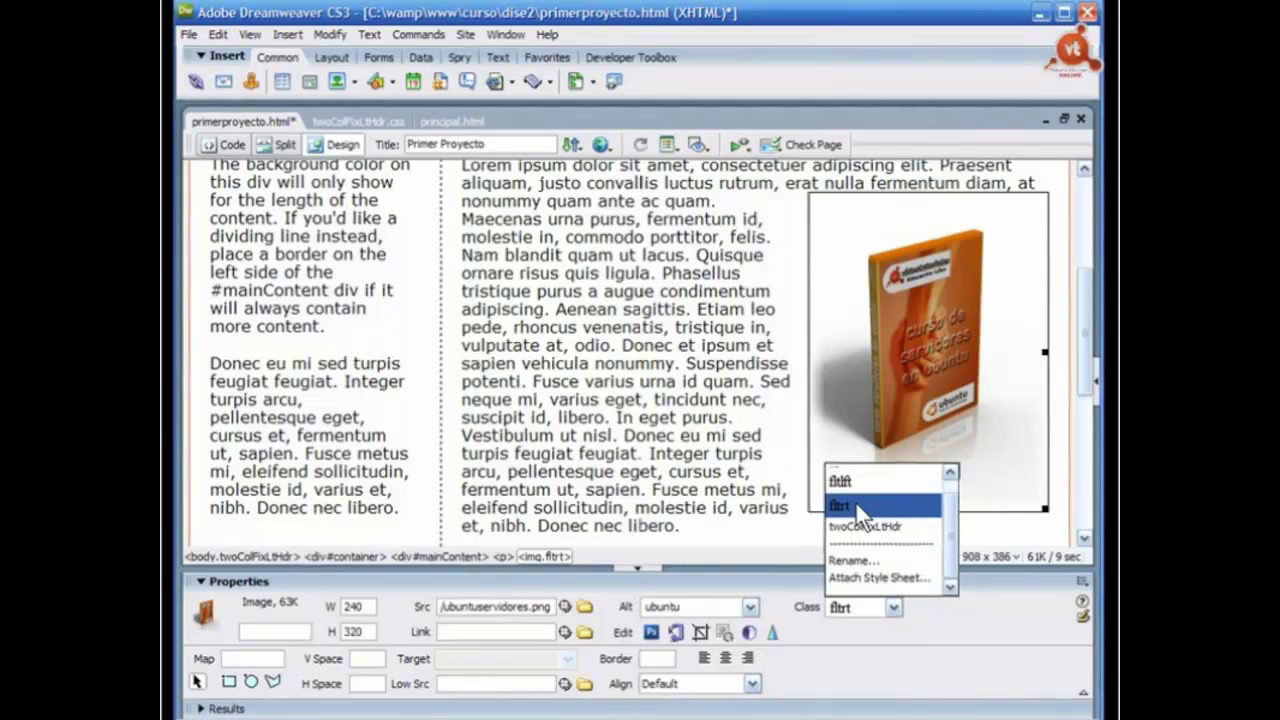
{"action": "left_click", "coordinate": [845, 482]}
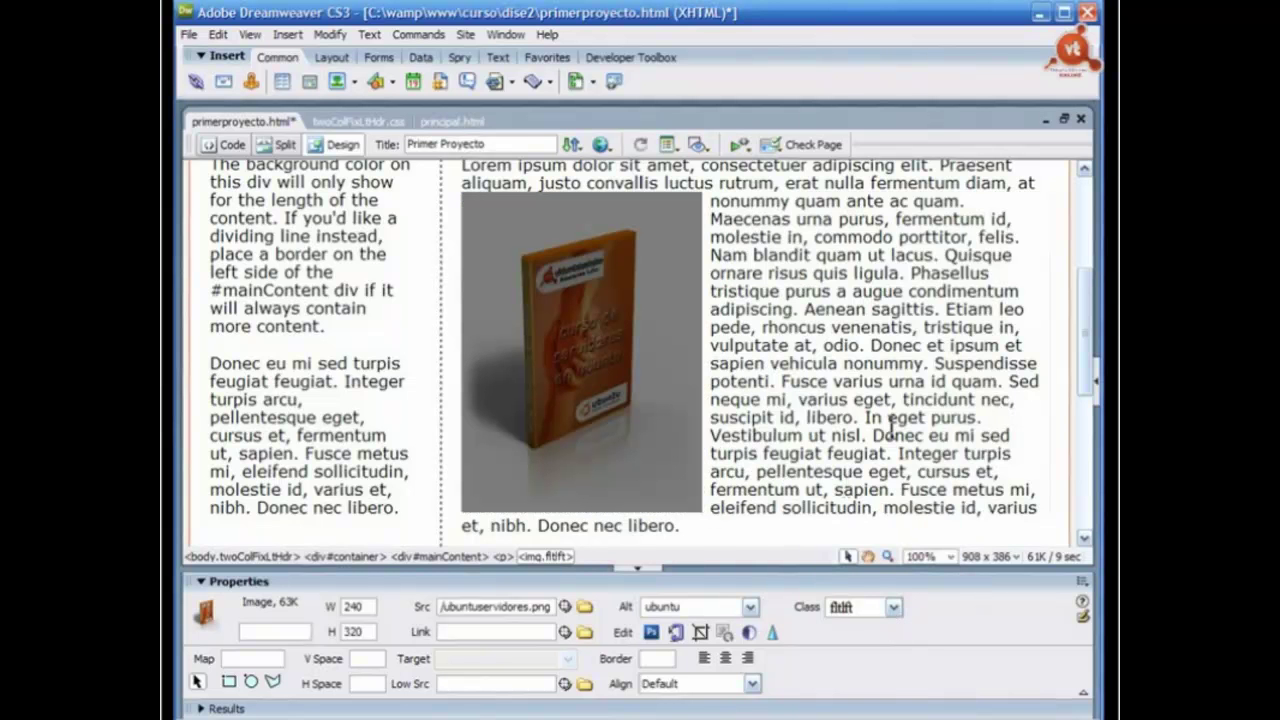
{"action": "mouse_move", "coordinate": [1088, 380]}
{"action": "left_mouse_down"}
{"action": "mouse_move", "coordinate": [1088, 343]}
{"action": "mouse_move", "coordinate": [1088, 388]}
{"action": "left_mouse_up"}
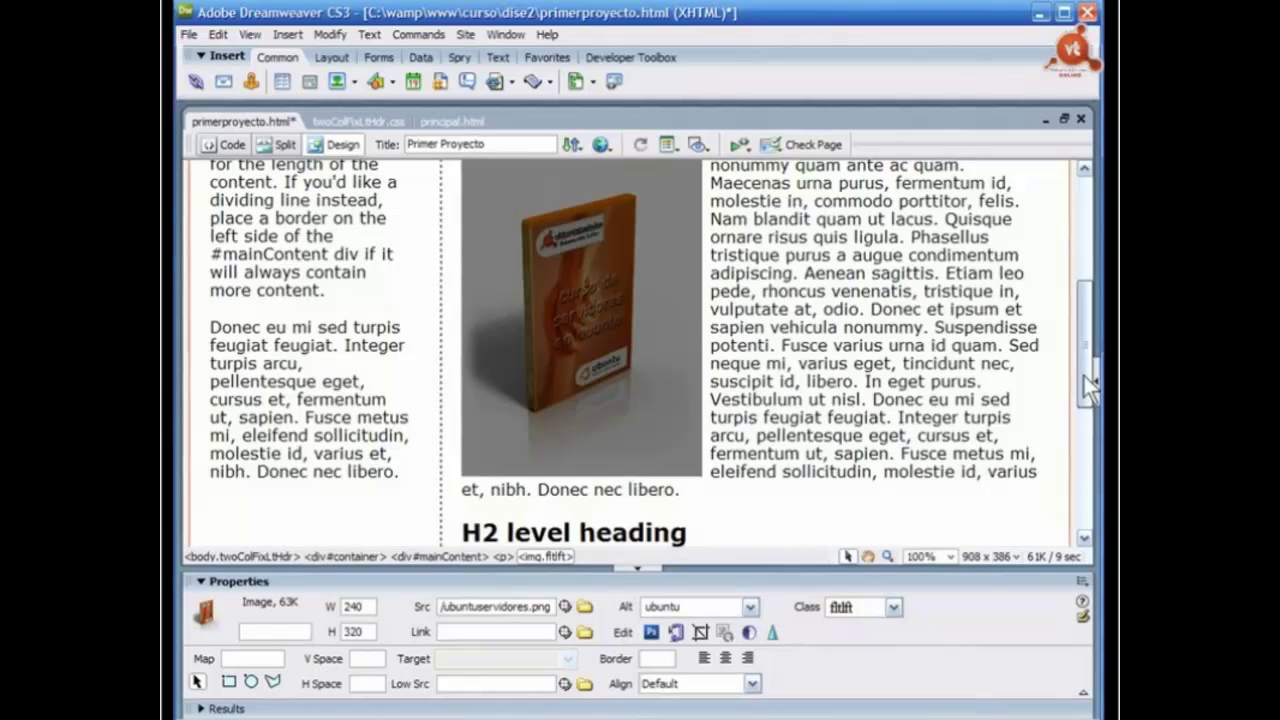
Step: Set the book image's class back to fltrt and deselect it
{"action": "left_click", "coordinate": [893, 607]}
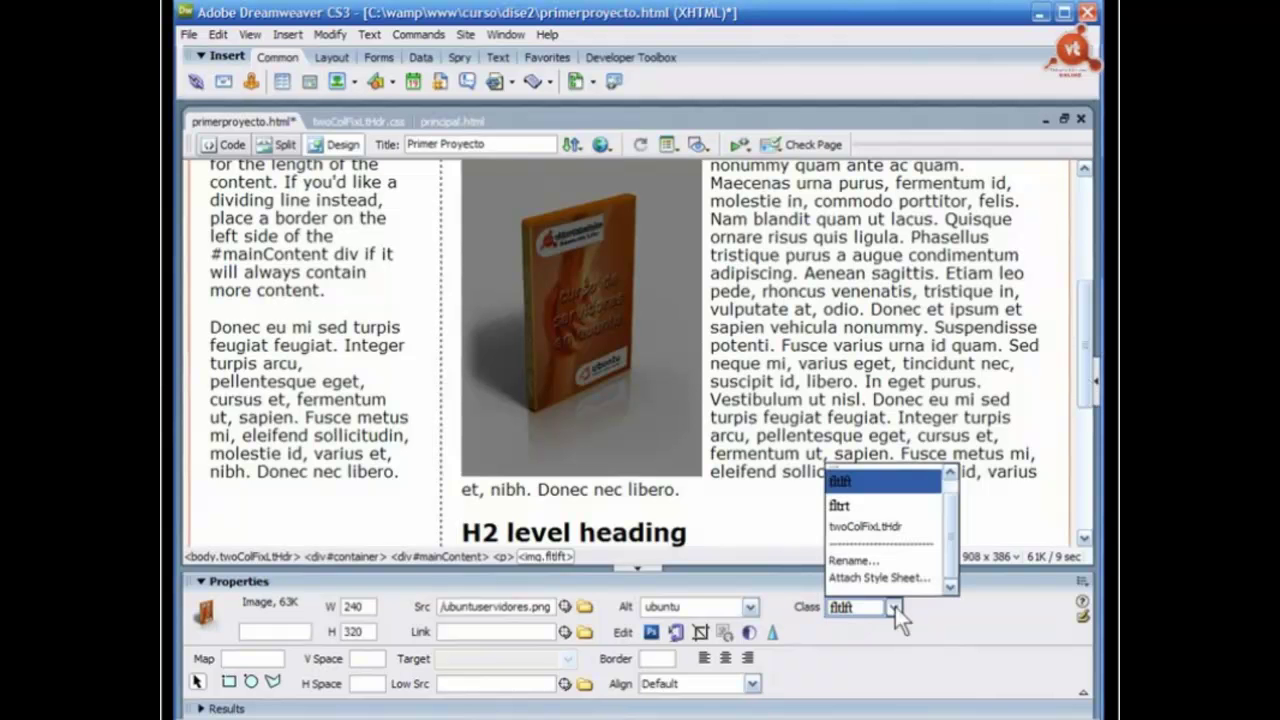
{"action": "left_click", "coordinate": [845, 508]}
{"action": "scroll", "coordinate": [877, 471], "scroll_direction": "down", "scroll_amount": 1}
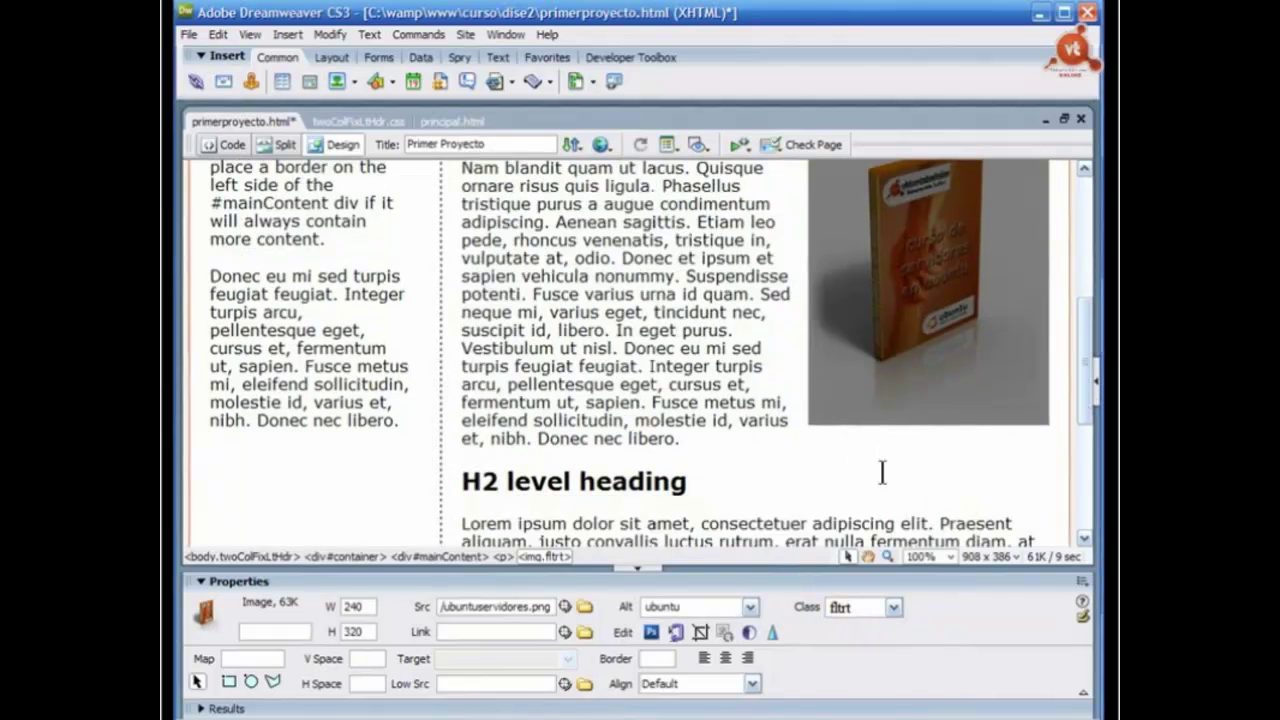
{"action": "left_click", "coordinate": [877, 471]}
{"action": "left_click_drag", "start_coordinate": [1085, 382], "coordinate": [1085, 357]}
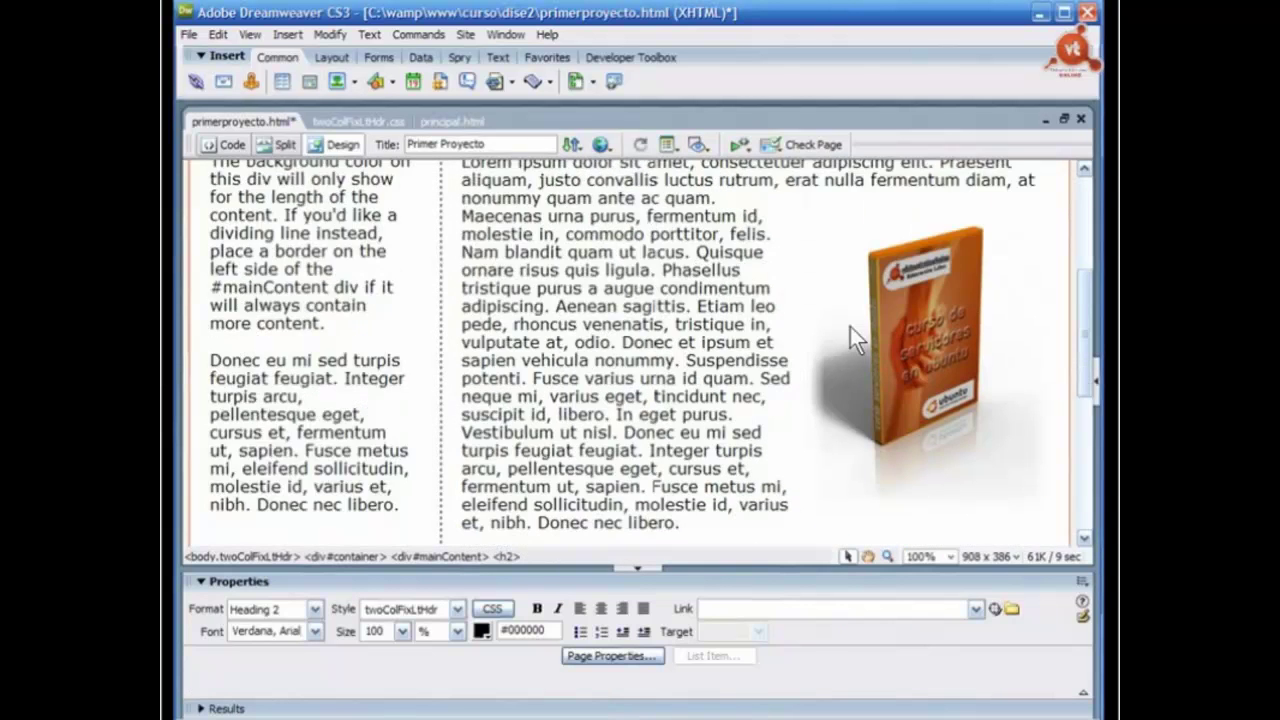
Step: Add an empty paragraph after the first paragraph under the H2 level heading in the main content
{"action": "scroll", "coordinate": [850, 327], "scroll_direction": "down", "scroll_amount": 3}
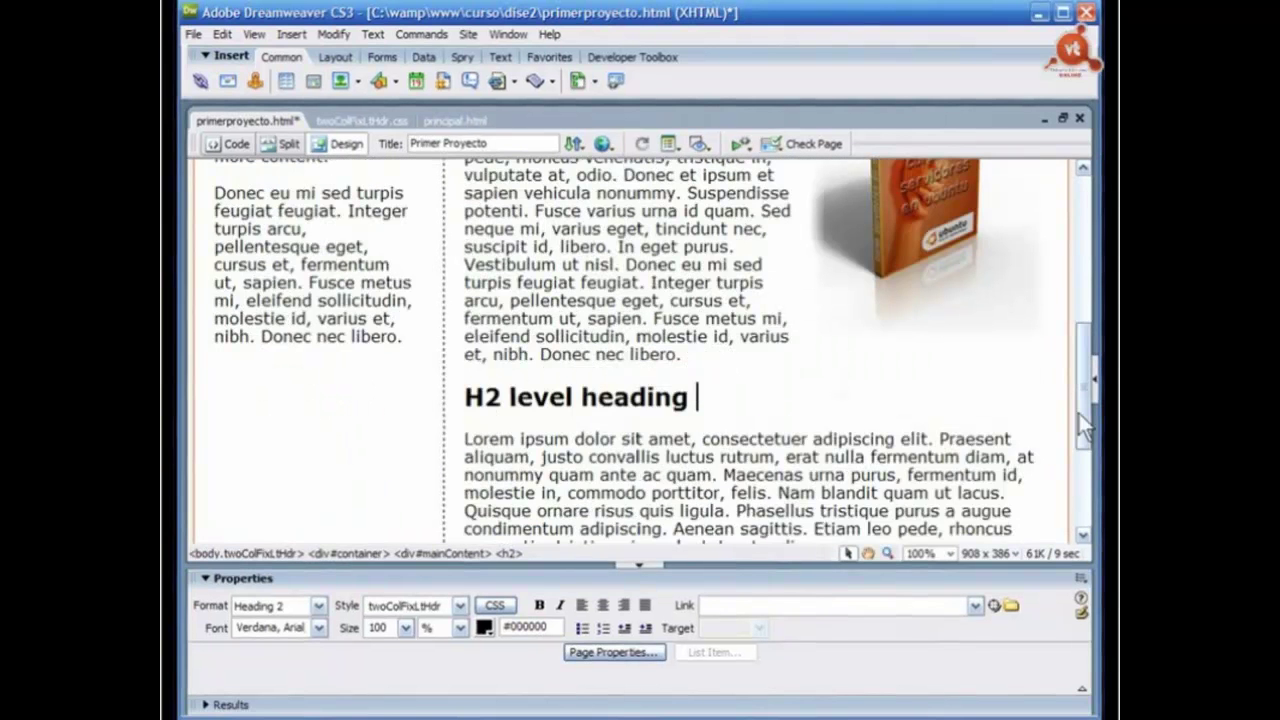
{"action": "scroll", "coordinate": [1078, 413], "scroll_direction": "up", "scroll_amount": 1}
{"action": "scroll", "coordinate": [800, 415], "scroll_direction": "down", "scroll_amount": 3}
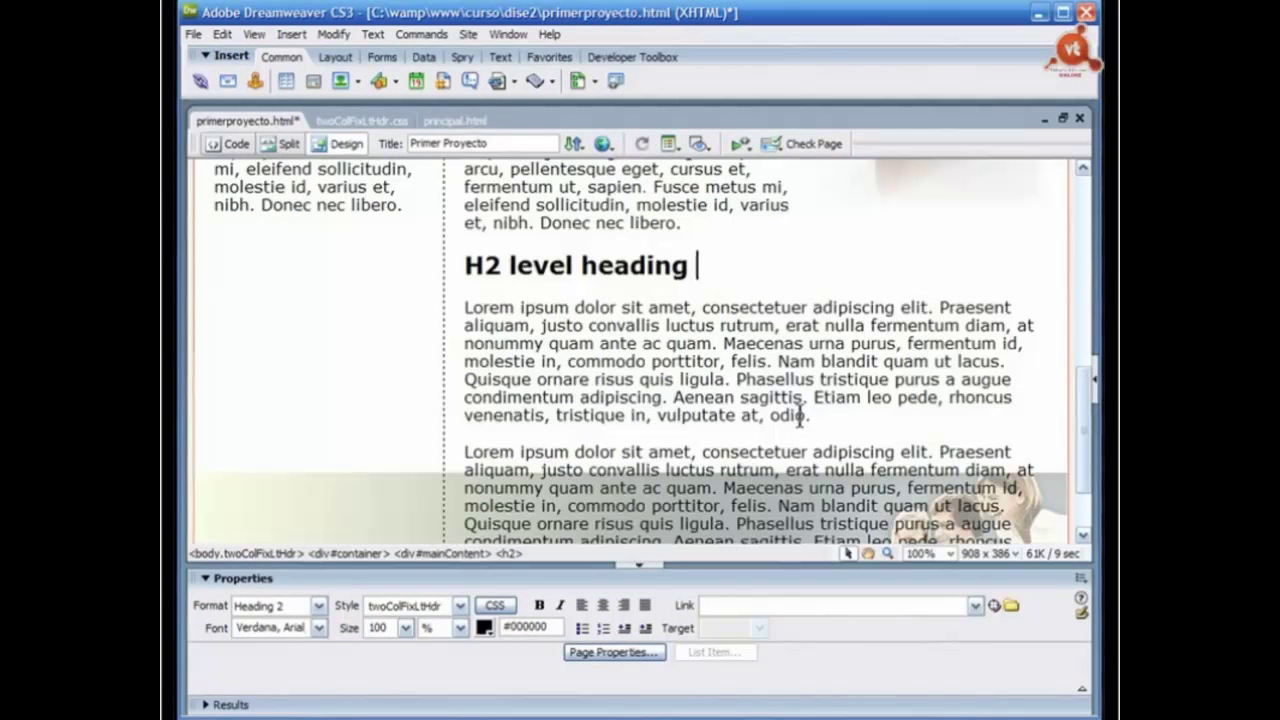
{"action": "left_click", "coordinate": [810, 418]}
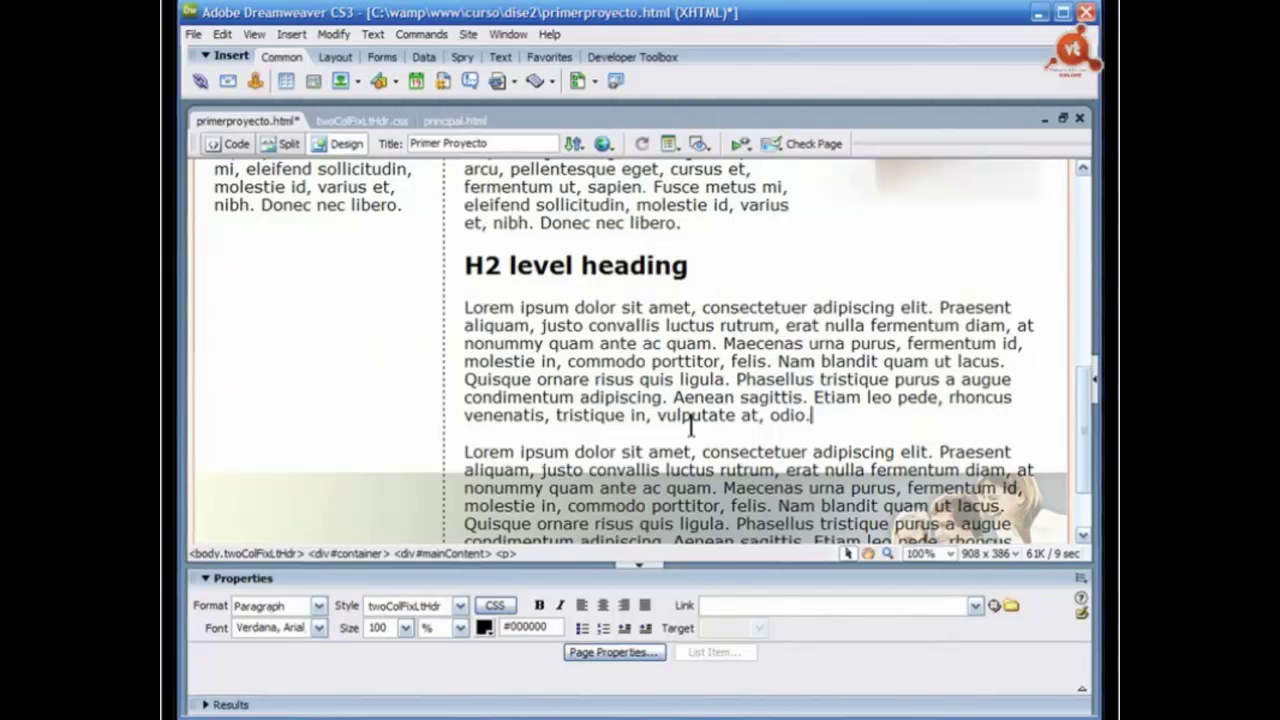
{"action": "key", "text": "Return"}
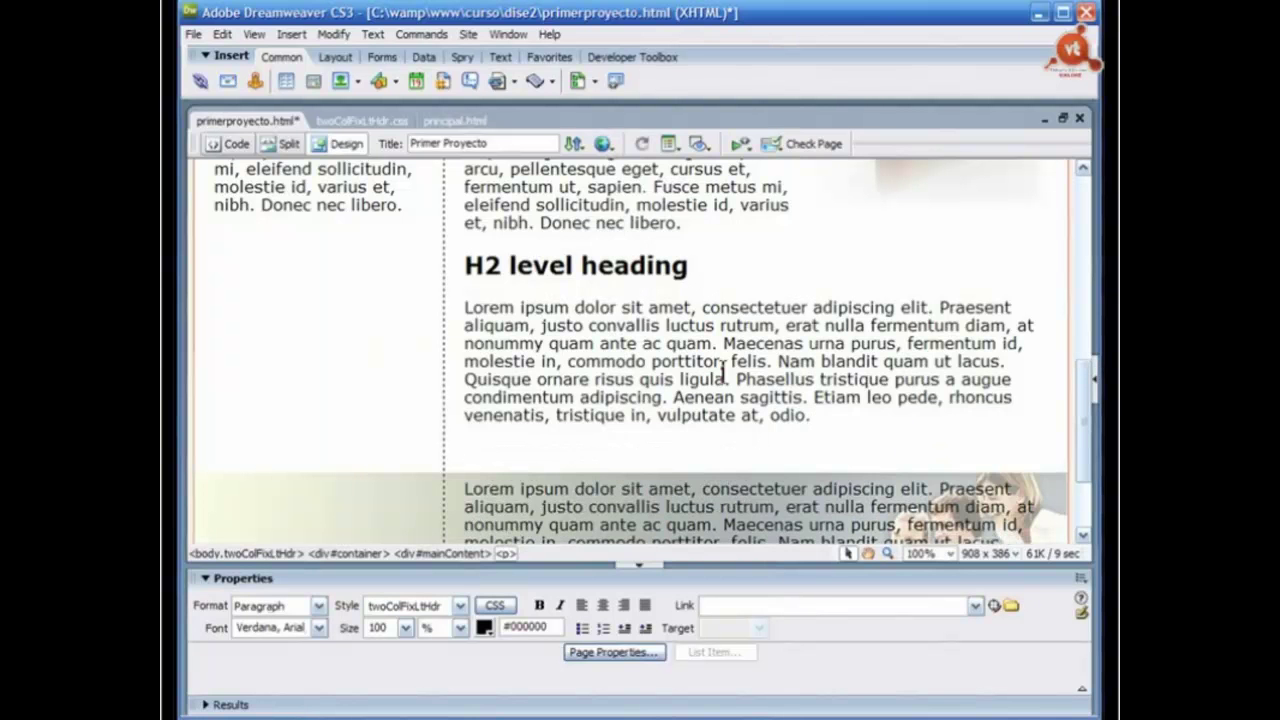
Step: Insert the image logopp.gif from the imagenes folder into the empty paragraph with the alternate text "powerpoint"
{"action": "left_click", "coordinate": [340, 82]}
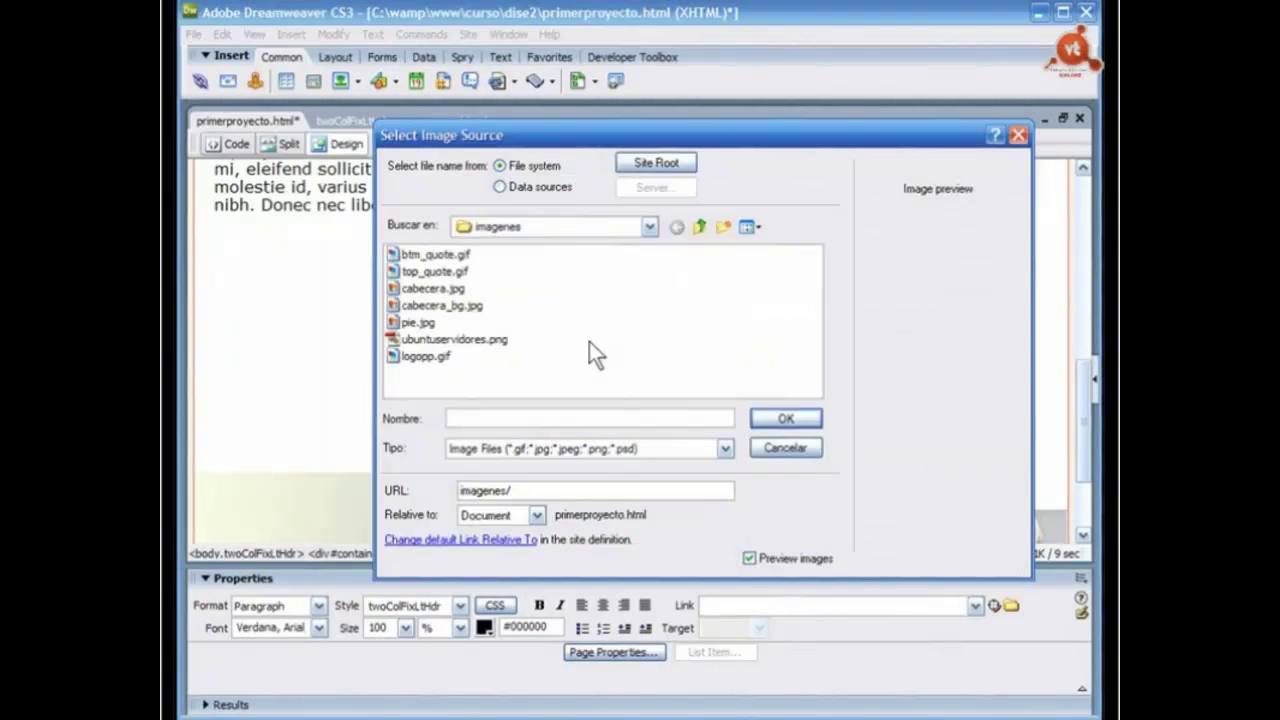
{"action": "left_click", "coordinate": [427, 357]}
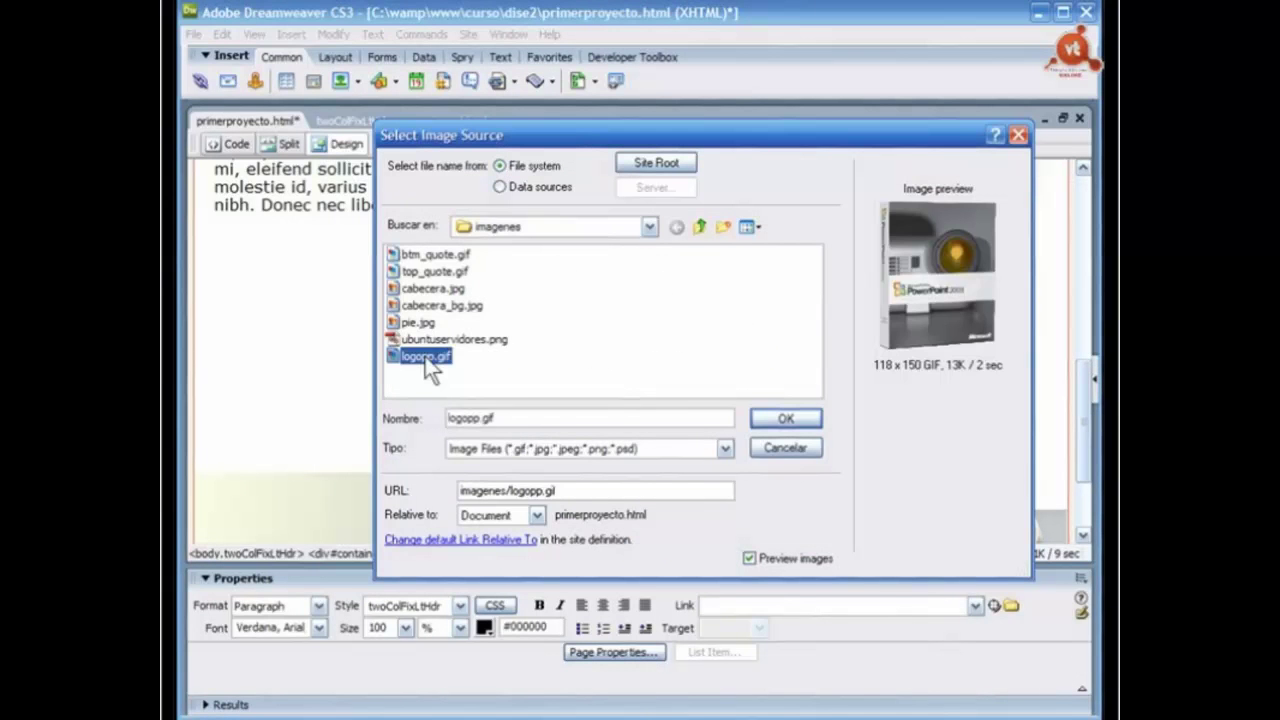
{"action": "left_click", "coordinate": [782, 419]}
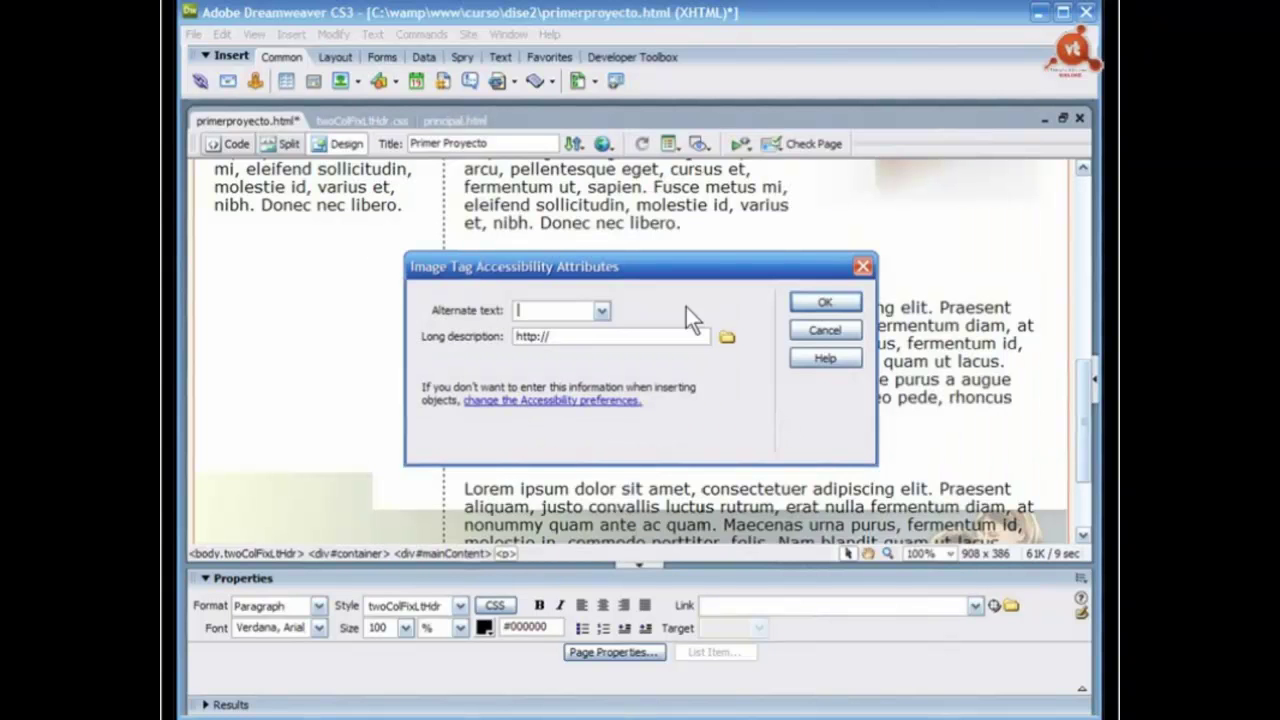
{"action": "type", "text": "powerpoint"}
{"action": "left_click", "coordinate": [825, 305]}
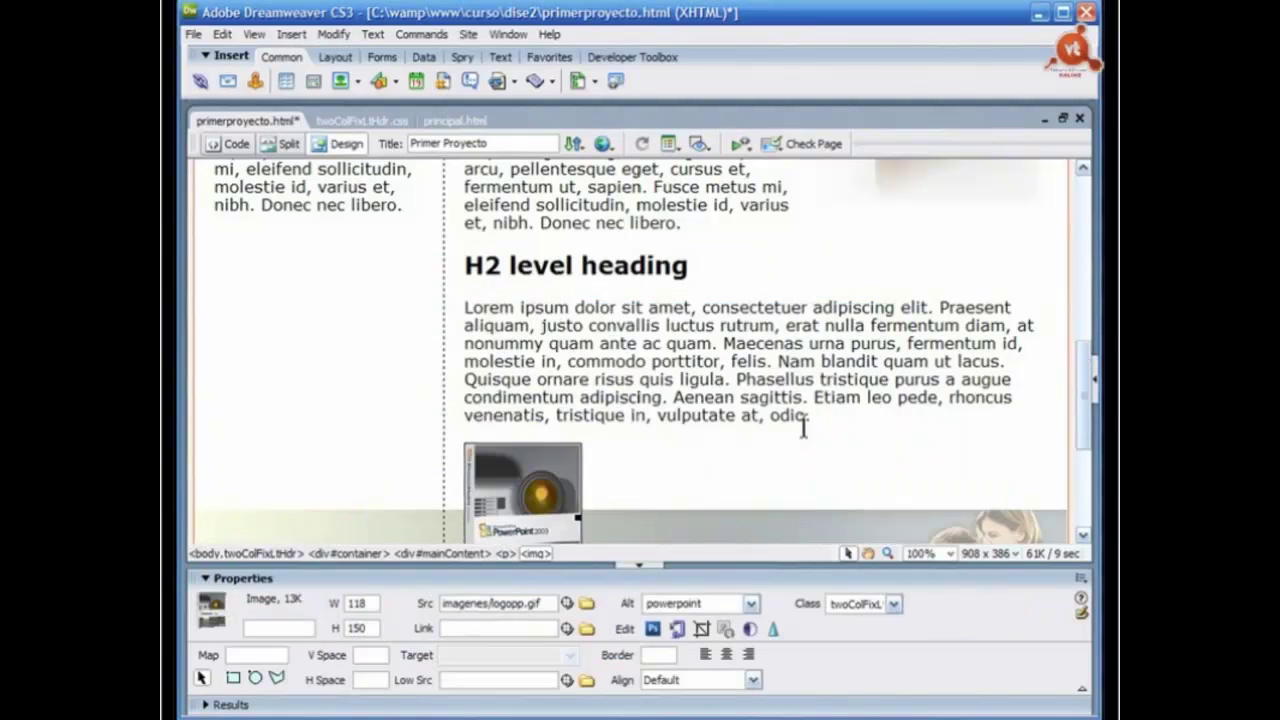
Step: Assign the class fltlft to the PowerPoint image and check how the following paragraph wraps around it
{"action": "mouse_move", "coordinate": [1085, 399]}
{"action": "left_mouse_down"}
{"action": "mouse_move", "coordinate": [1078, 462]}
{"action": "mouse_move", "coordinate": [1076, 418]}
{"action": "left_mouse_up"}
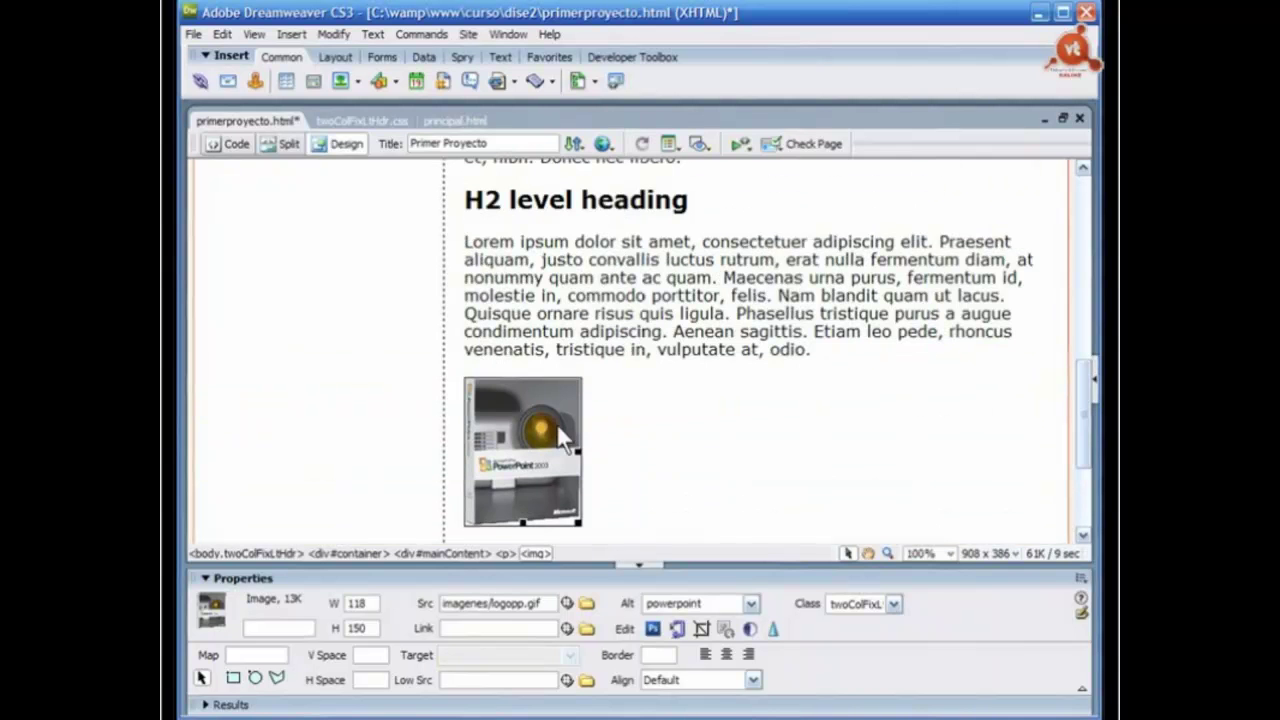
{"action": "left_click", "coordinate": [893, 604]}
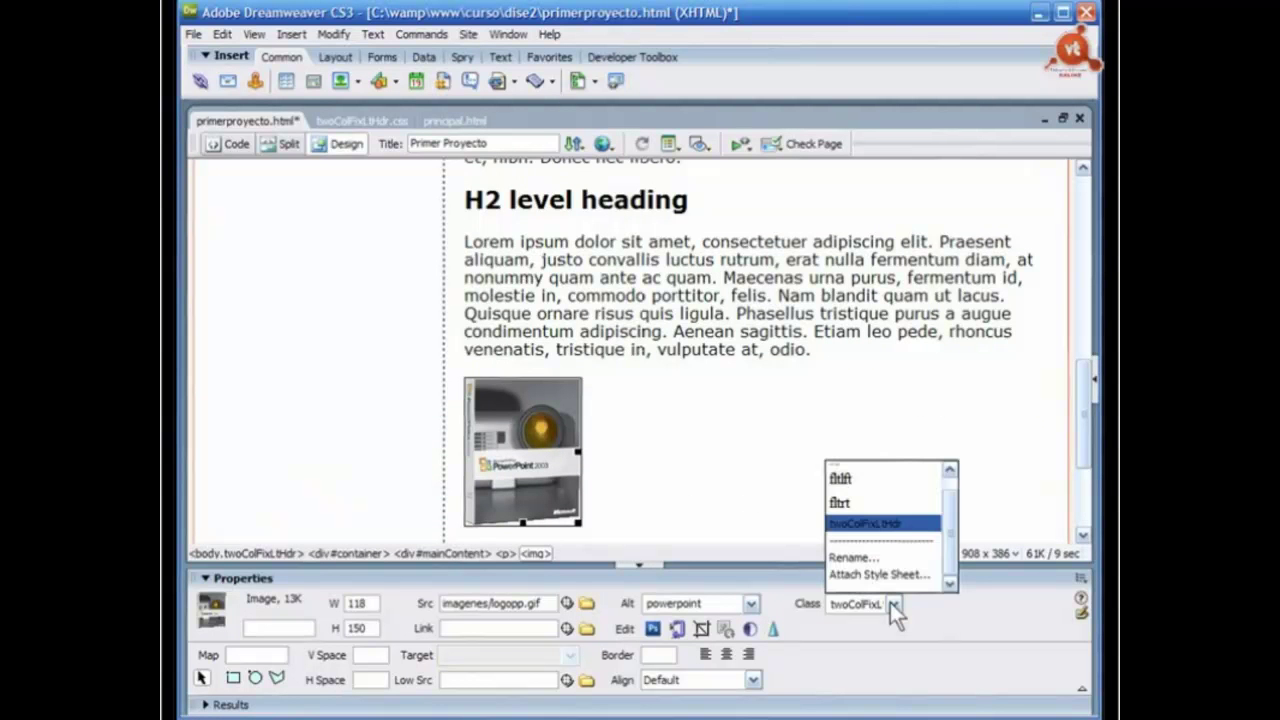
{"action": "left_click", "coordinate": [858, 480]}
{"action": "scroll", "coordinate": [1085, 440], "scroll_direction": "down", "scroll_amount": 1}
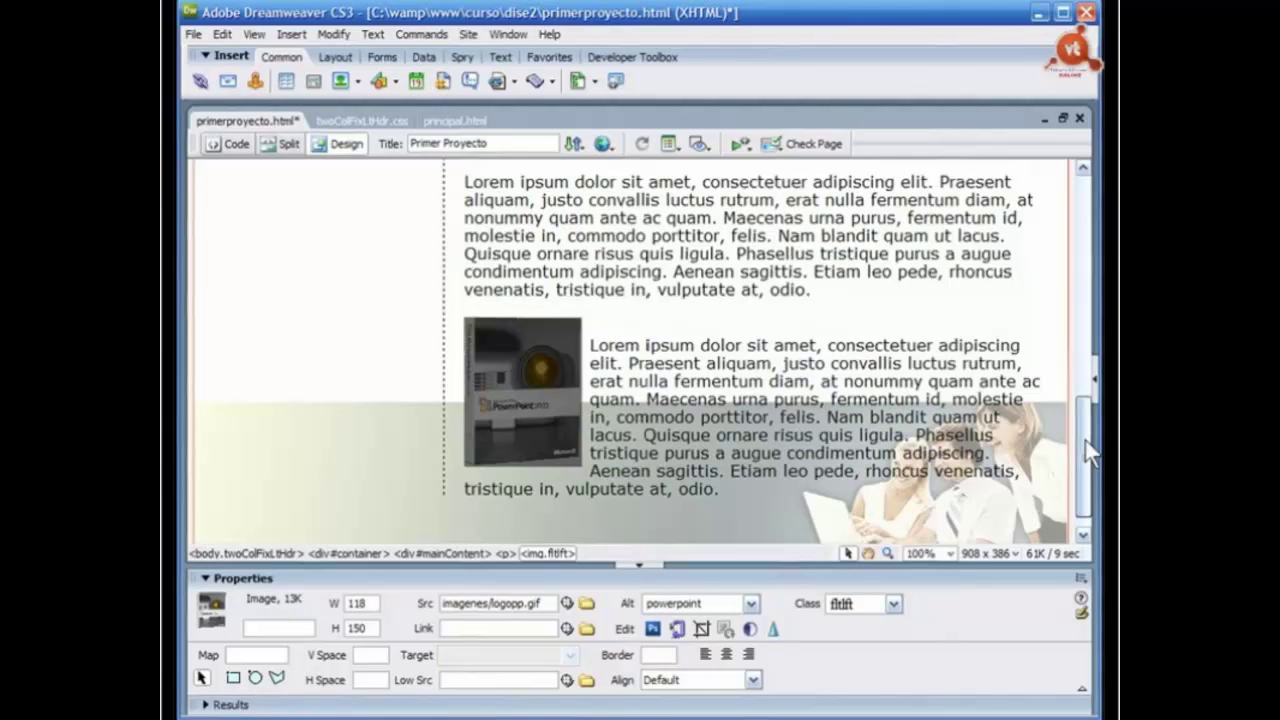
{"action": "mouse_move", "coordinate": [1085, 440]}
{"action": "left_mouse_down"}
{"action": "mouse_move", "coordinate": [1090, 340]}
{"action": "mouse_move", "coordinate": [1092, 476]}
{"action": "mouse_move", "coordinate": [1095, 318]}
{"action": "mouse_move", "coordinate": [1093, 448]}
{"action": "left_mouse_up"}
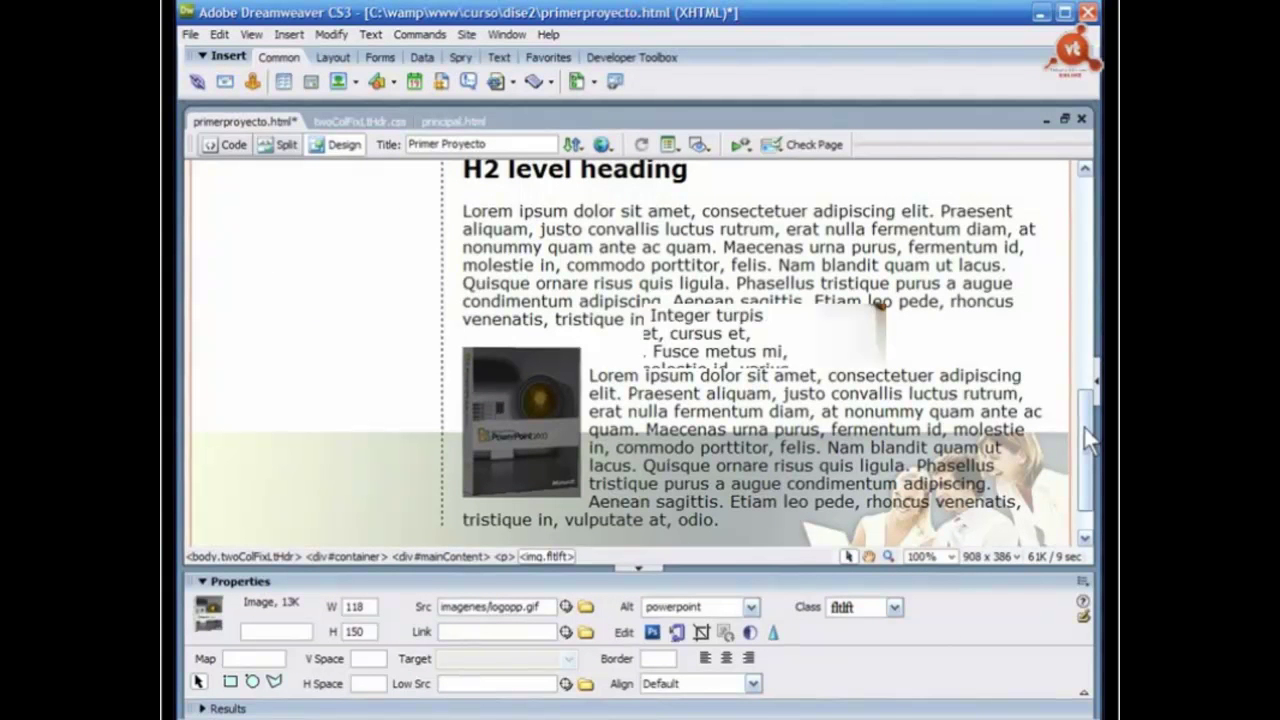
Step: Place the cursor in the first Main Content paragraph and examine its font property and CSS rules with the styles area widened
{"action": "left_click_drag", "start_coordinate": [1084, 428], "coordinate": [1070, 285]}
{"action": "left_click", "coordinate": [484, 290]}
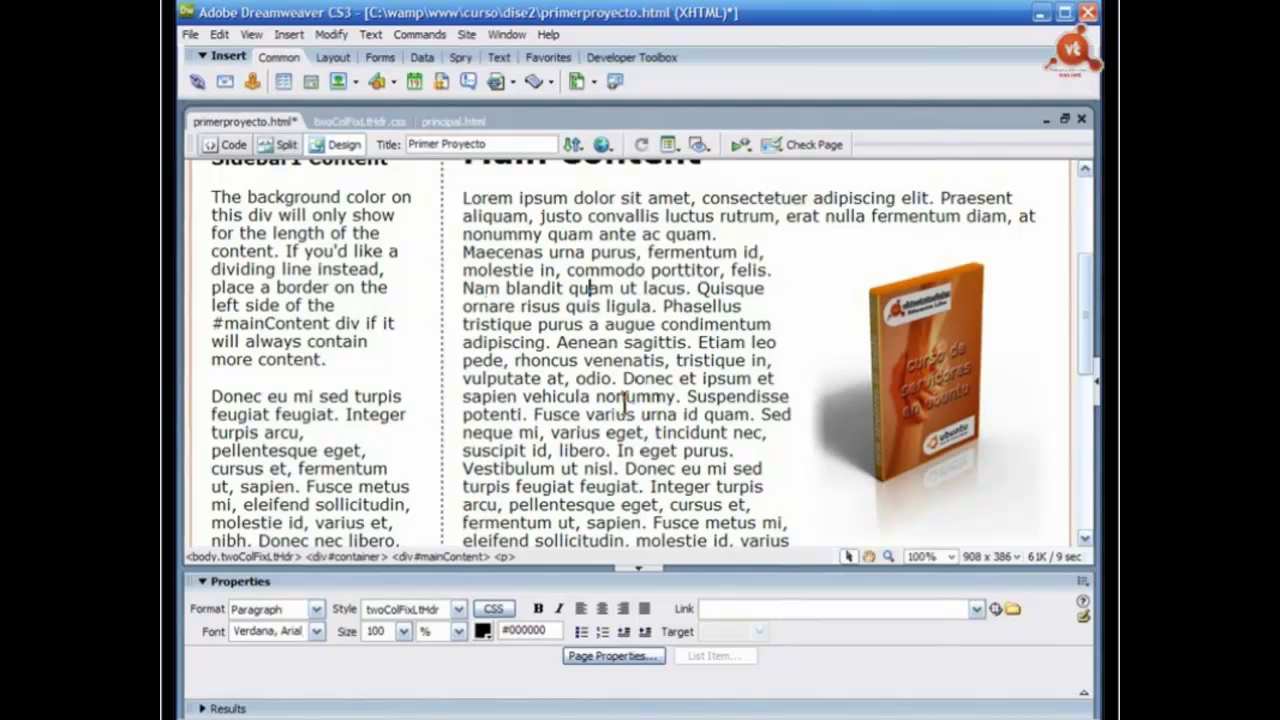
{"action": "key", "text": "Down"}
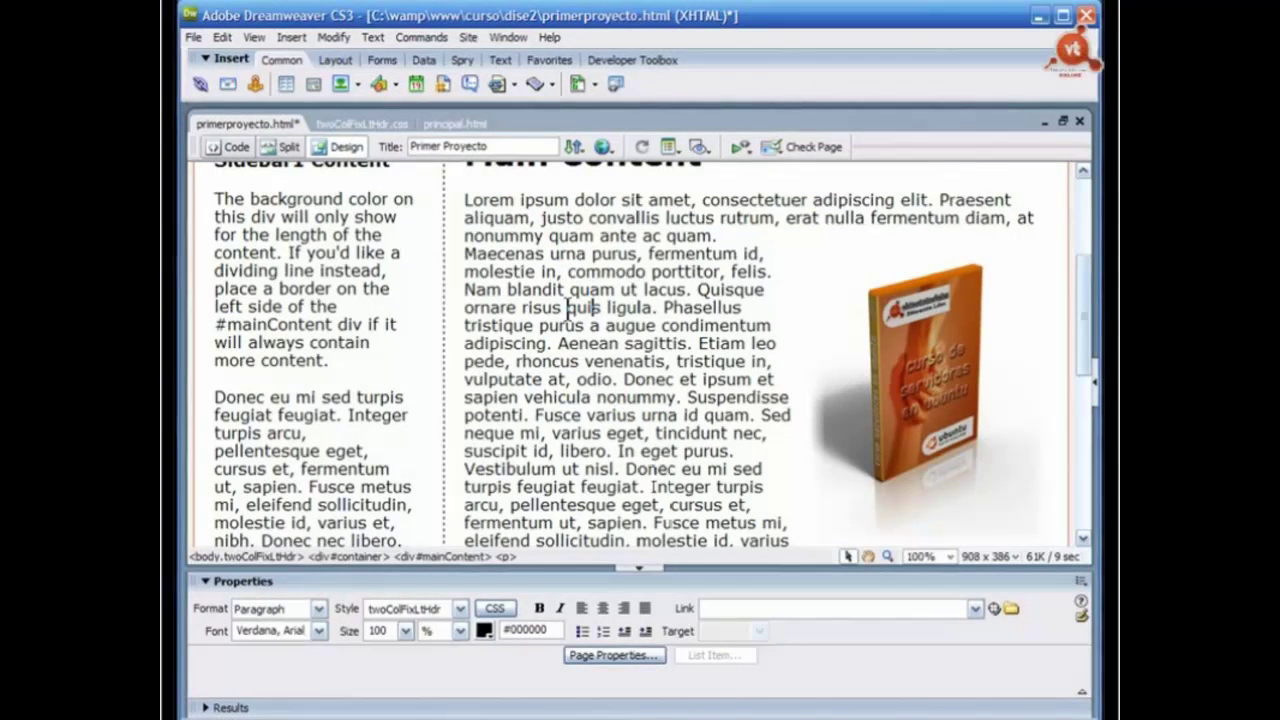
{"action": "key", "text": "Up"}
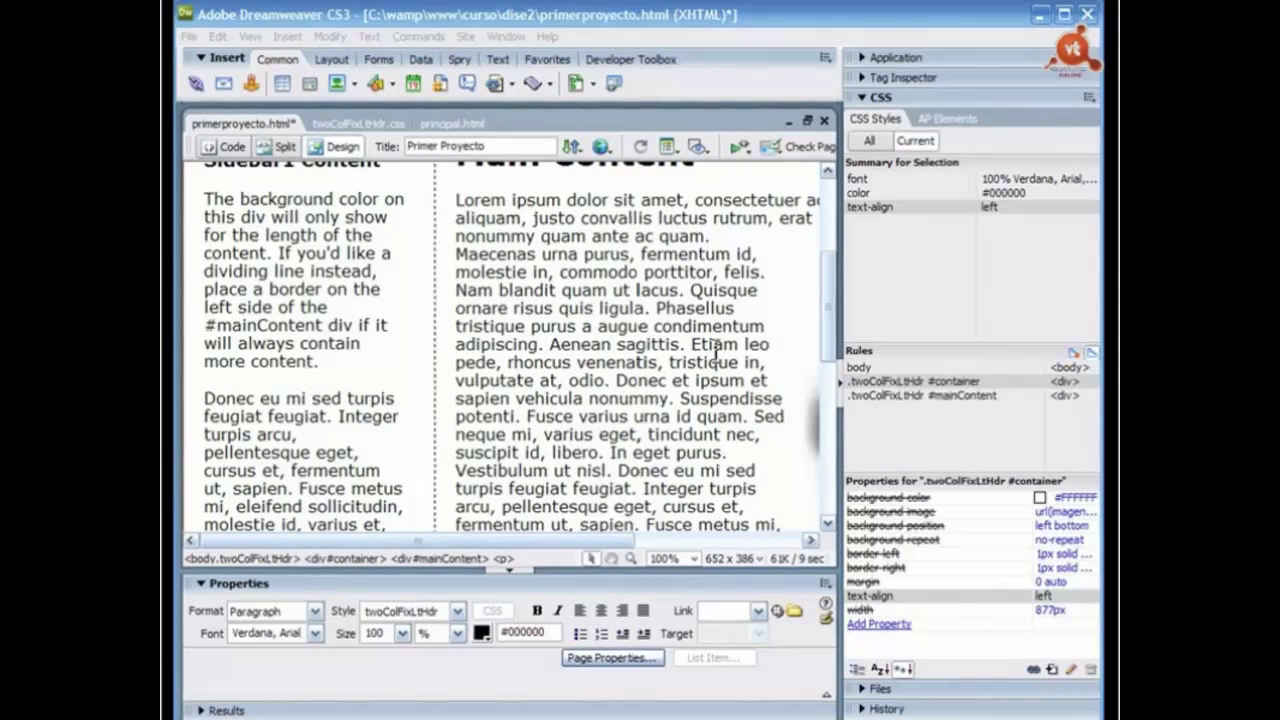
{"action": "left_click", "coordinate": [858, 180]}
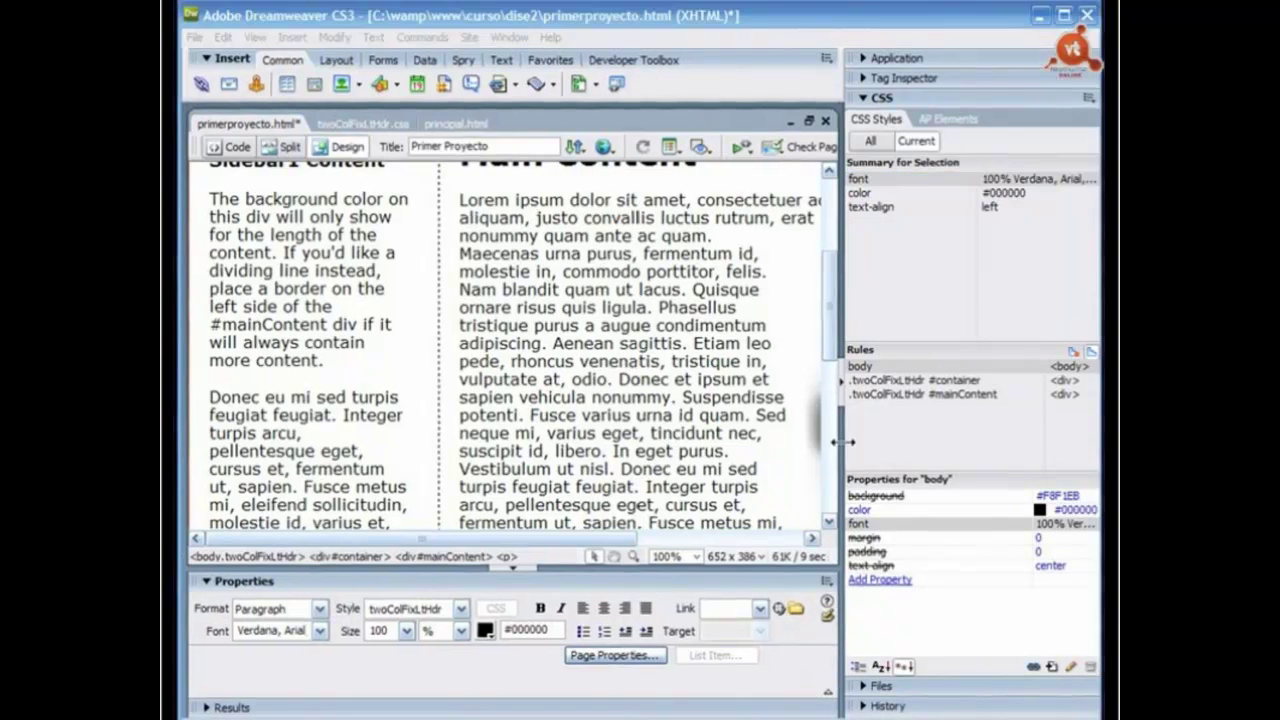
{"action": "left_click_drag", "start_coordinate": [838, 441], "coordinate": [703, 434]}
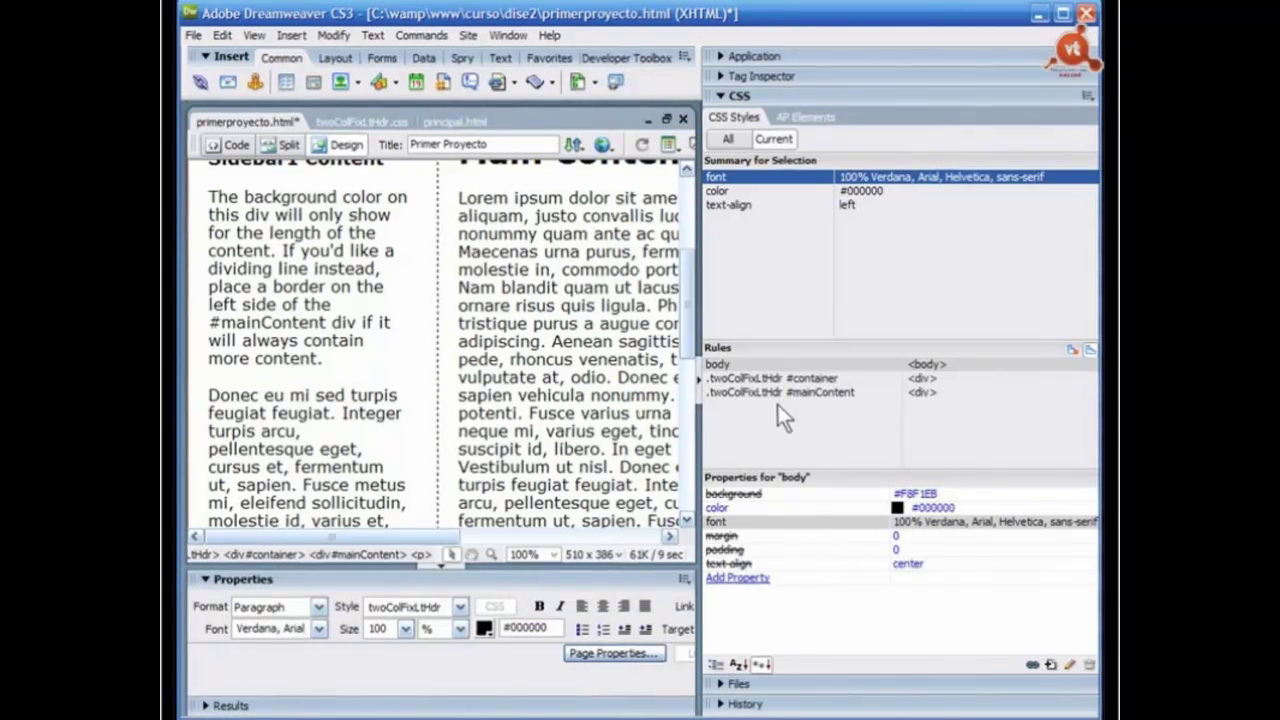
{"action": "left_click", "coordinate": [641, 432]}
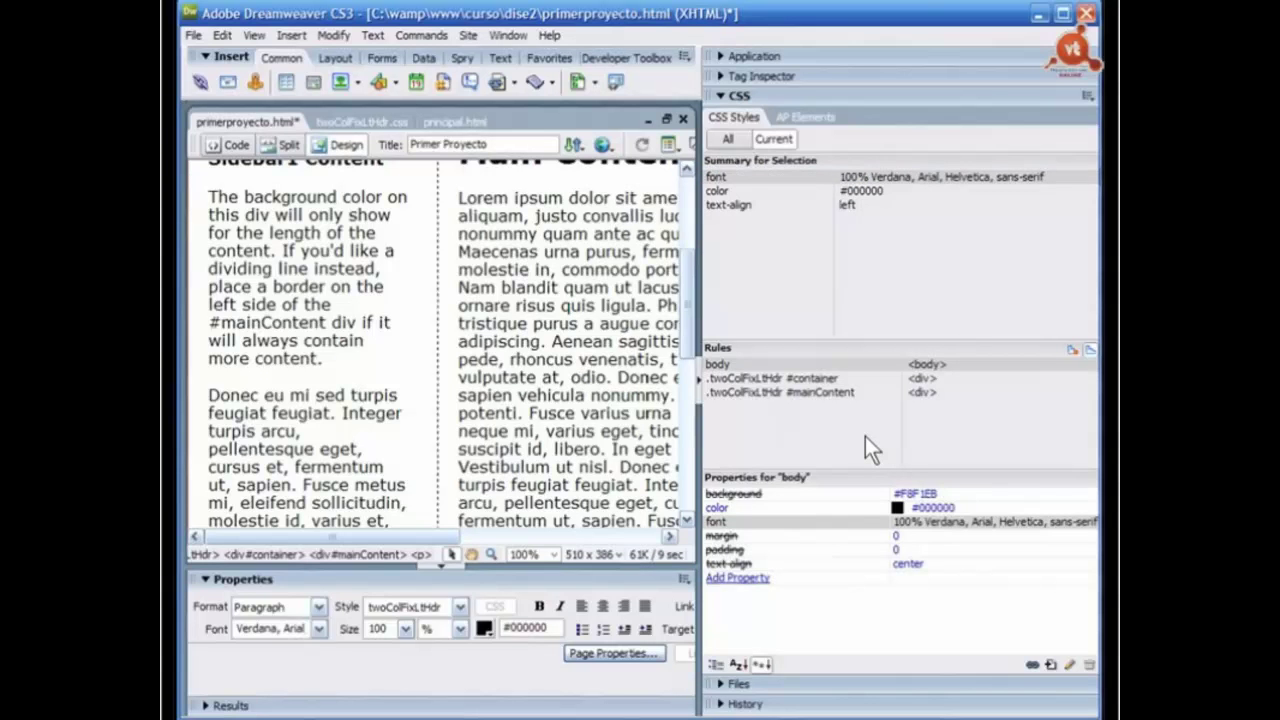
Step: Start a new CSS rule in twoColFixLtHdr.css with the advanced selector for the main content paragraphs and review the proposed selector
{"action": "left_click", "coordinate": [1050, 663]}
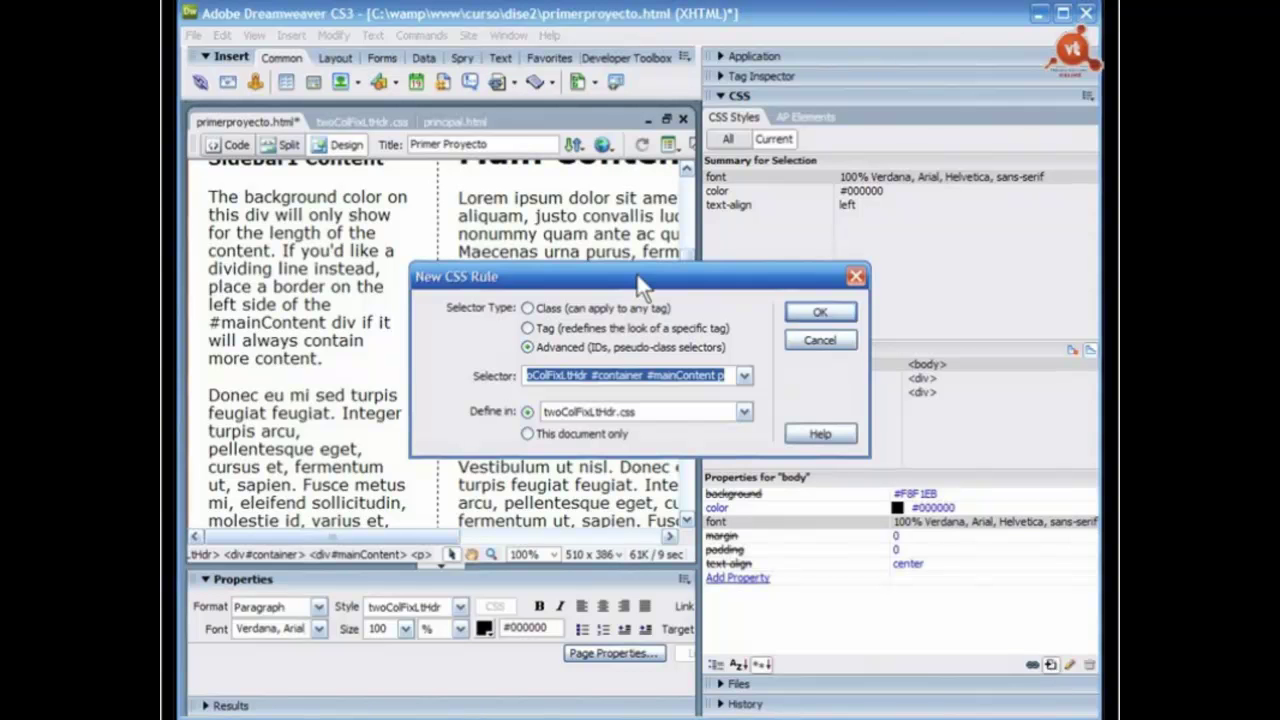
{"action": "left_click_drag", "start_coordinate": [637, 275], "coordinate": [635, 225]}
{"action": "left_click", "coordinate": [572, 327]}
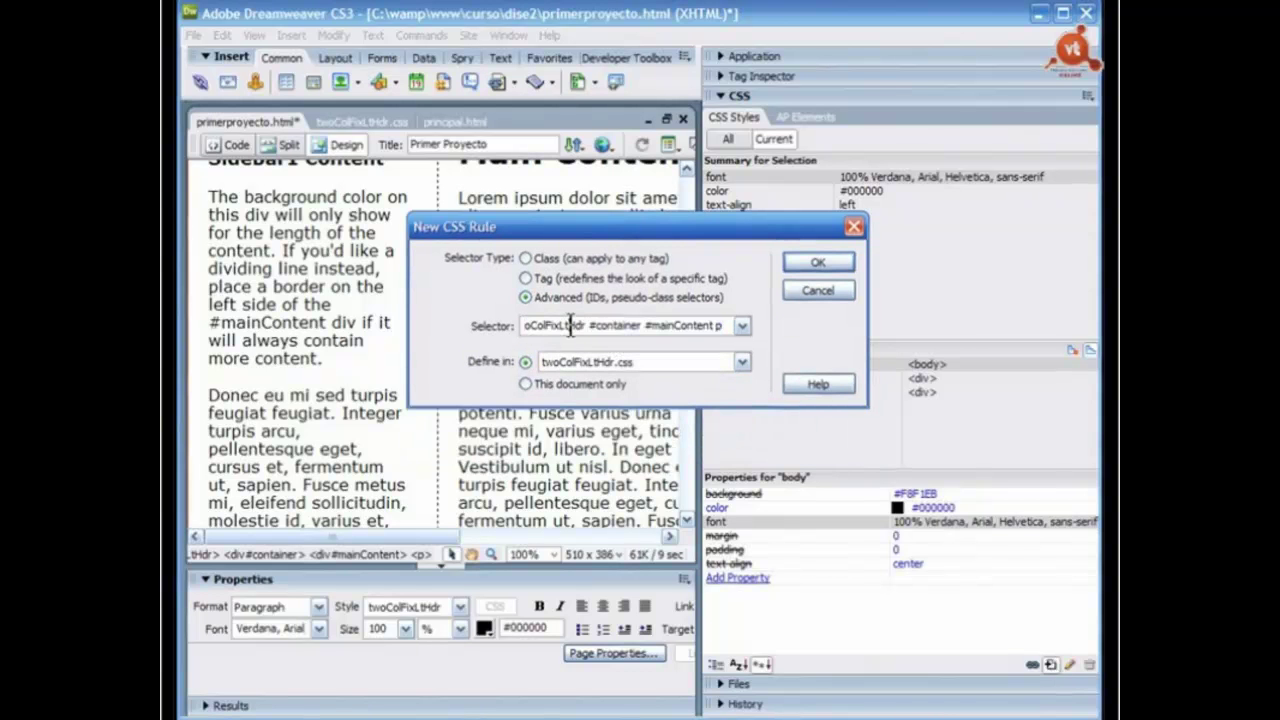
{"action": "left_click_drag", "start_coordinate": [597, 326], "coordinate": [748, 333]}
{"action": "left_click", "coordinate": [520, 330]}
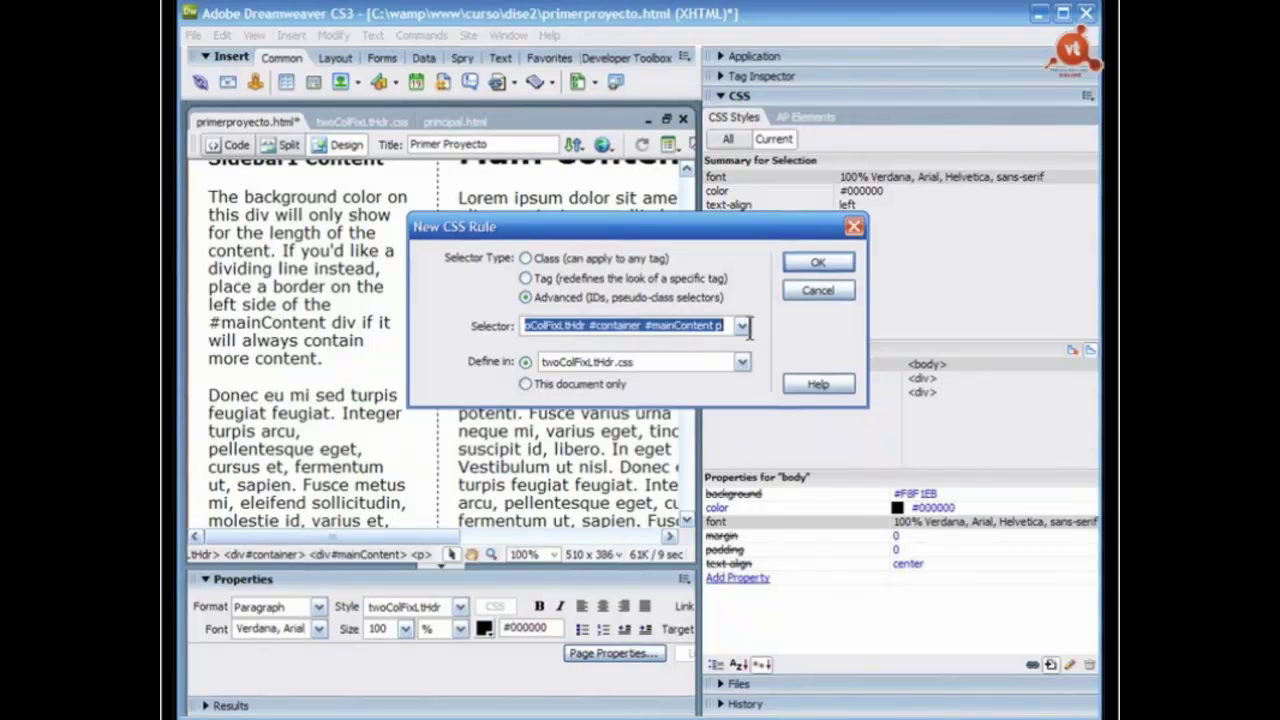
{"action": "left_click", "coordinate": [616, 327]}
{"action": "left_click_drag", "start_coordinate": [616, 327], "coordinate": [749, 322]}
{"action": "left_click", "coordinate": [653, 327]}
{"action": "left_click_drag", "start_coordinate": [653, 327], "coordinate": [496, 291]}
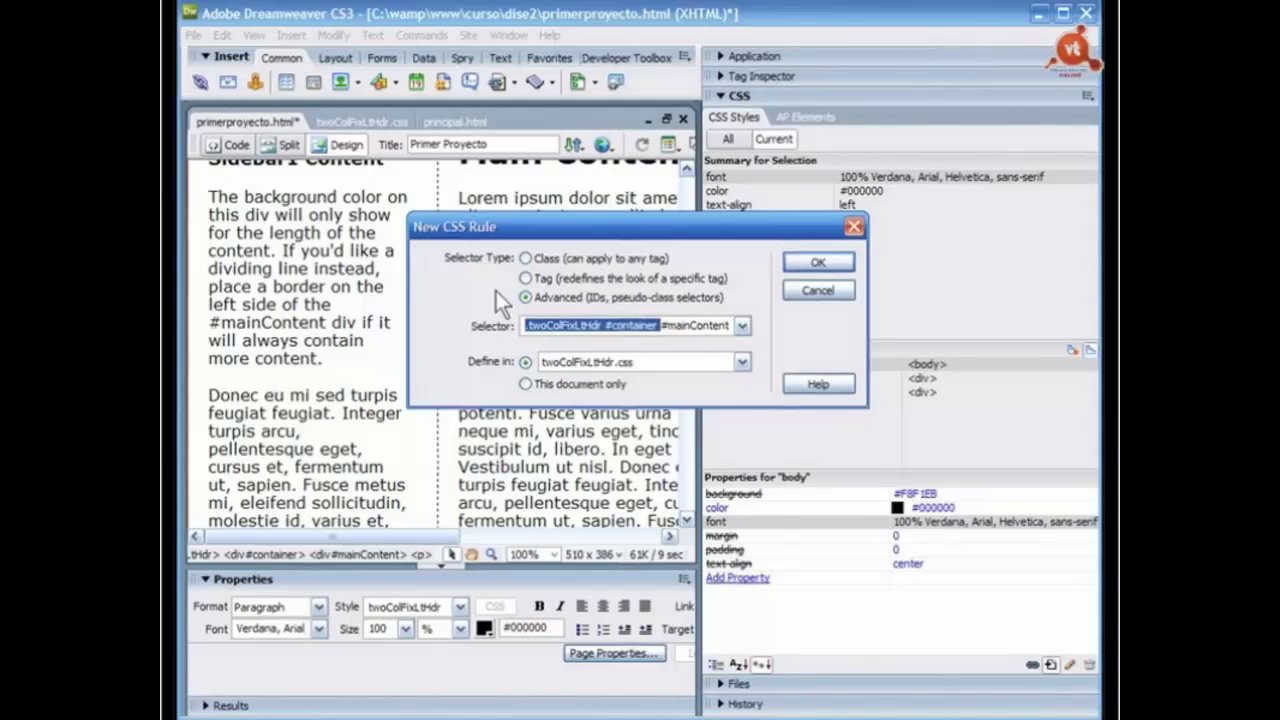
Step: Examine each part of the selector .twoColFixLtHdr #container #mainContent p, from the body class through both div IDs to the paragraph tag
{"action": "left_click", "coordinate": [557, 326]}
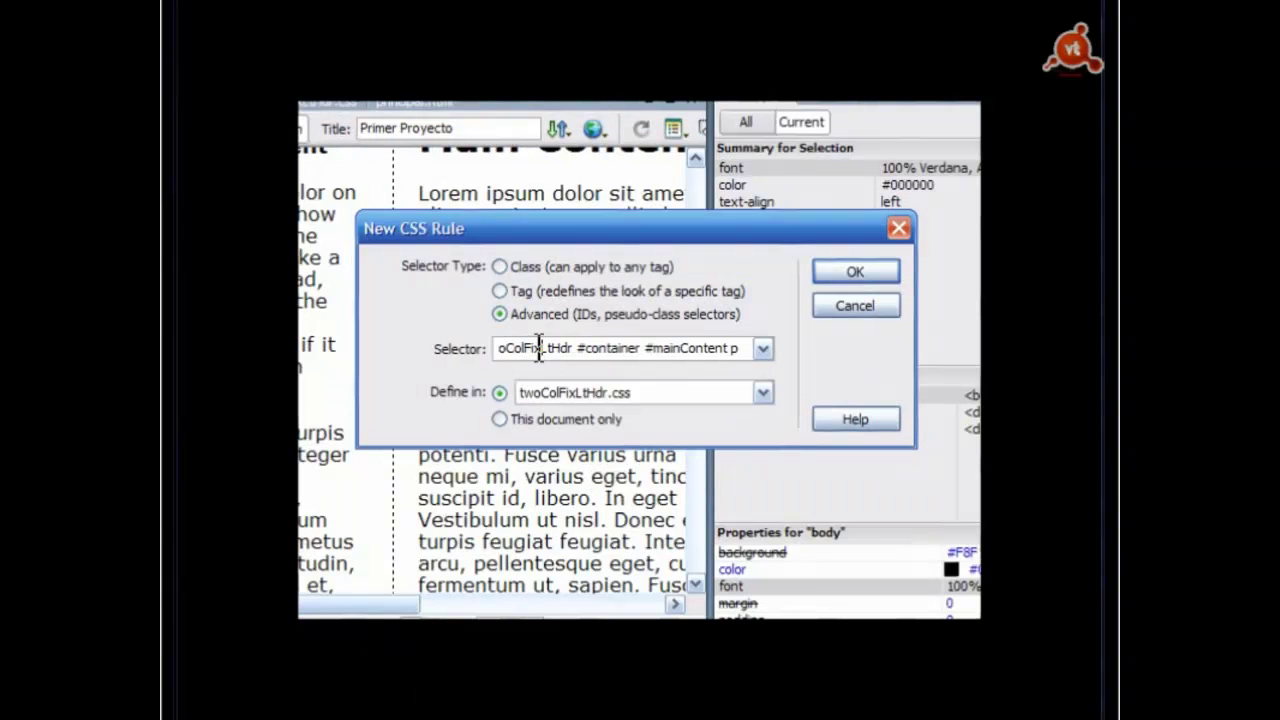
{"action": "left_click_drag", "start_coordinate": [539, 348], "coordinate": [489, 343]}
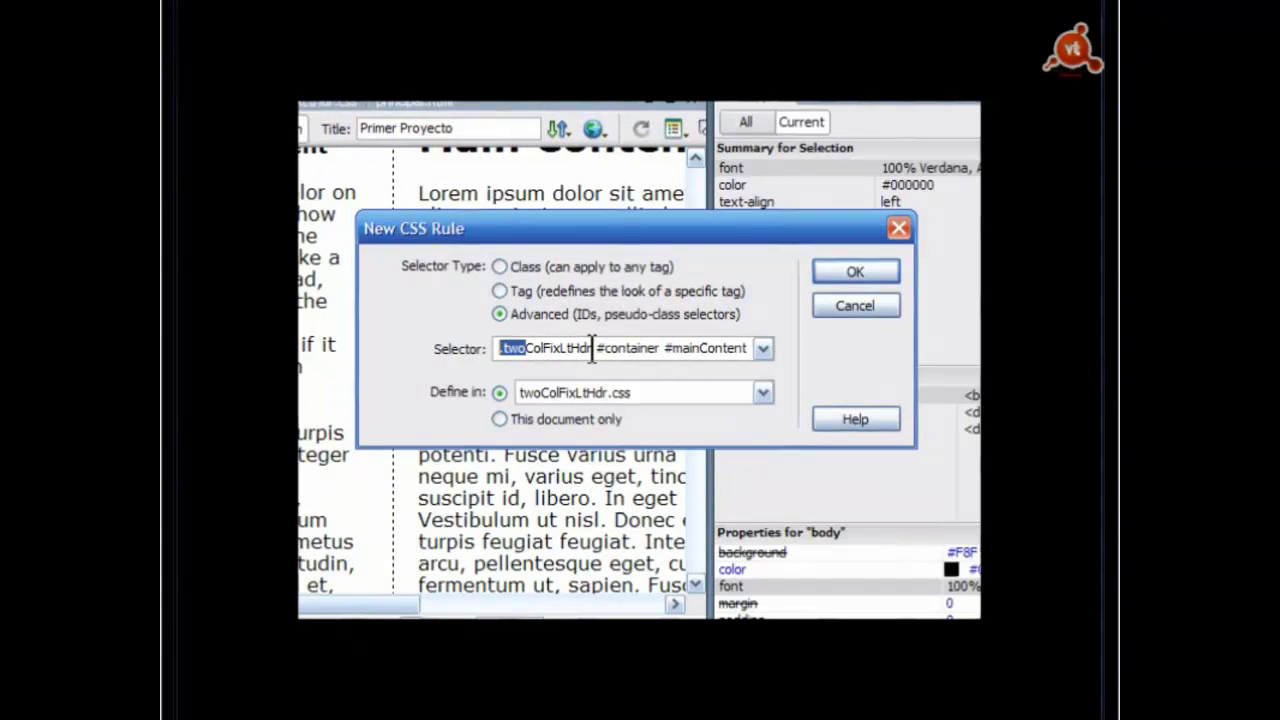
{"action": "left_click_drag", "start_coordinate": [598, 348], "coordinate": [757, 341]}
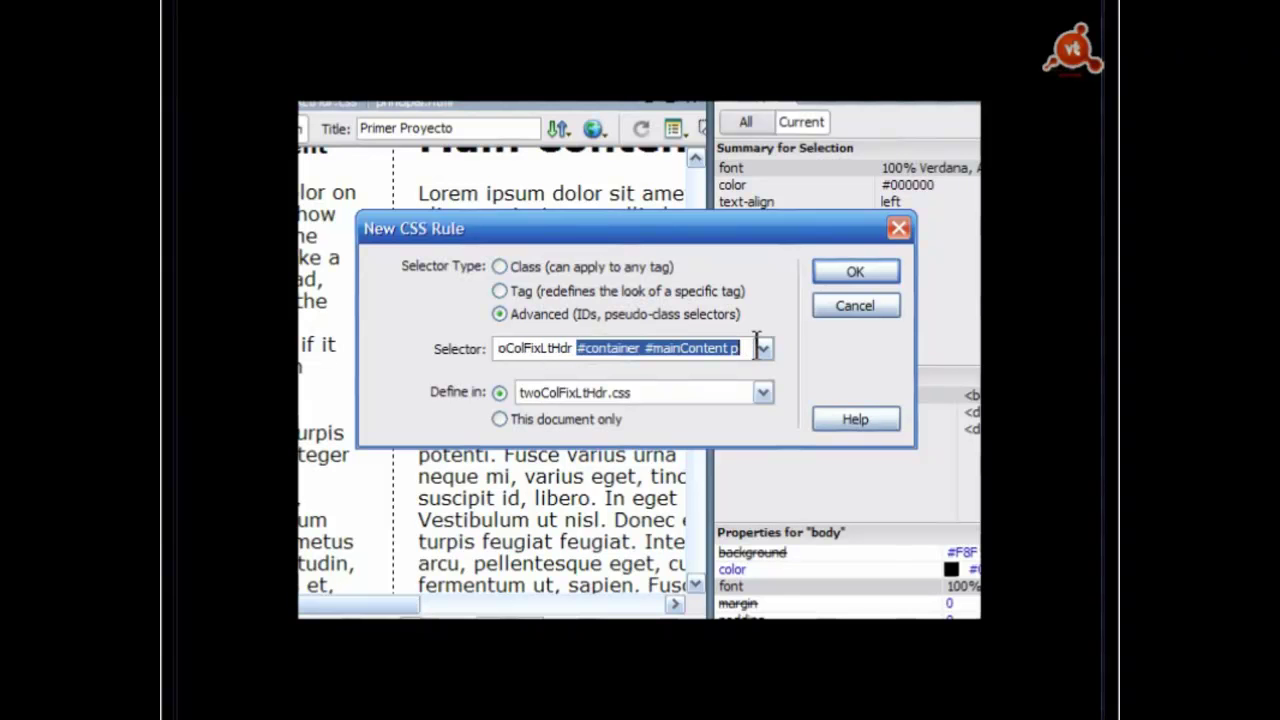
{"action": "left_click", "coordinate": [619, 348]}
{"action": "left_click_drag", "start_coordinate": [578, 348], "coordinate": [729, 347]}
{"action": "left_click", "coordinate": [740, 348]}
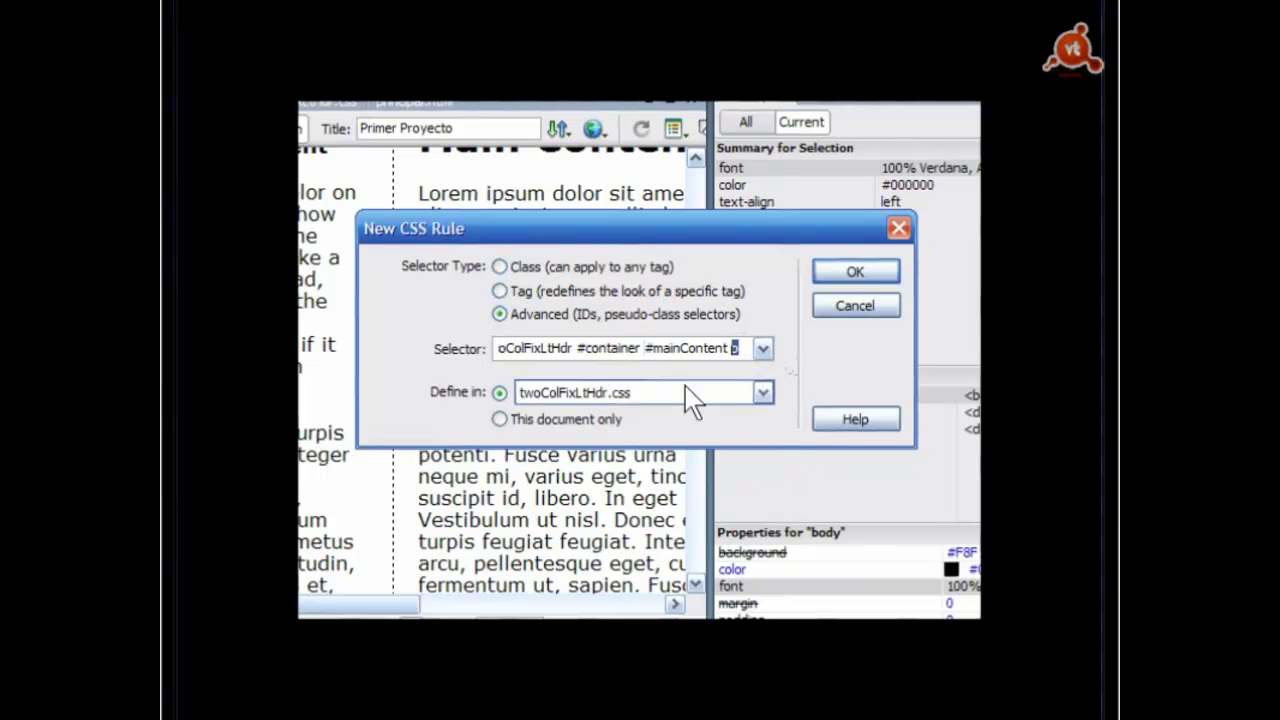
{"action": "left_click", "coordinate": [747, 348]}
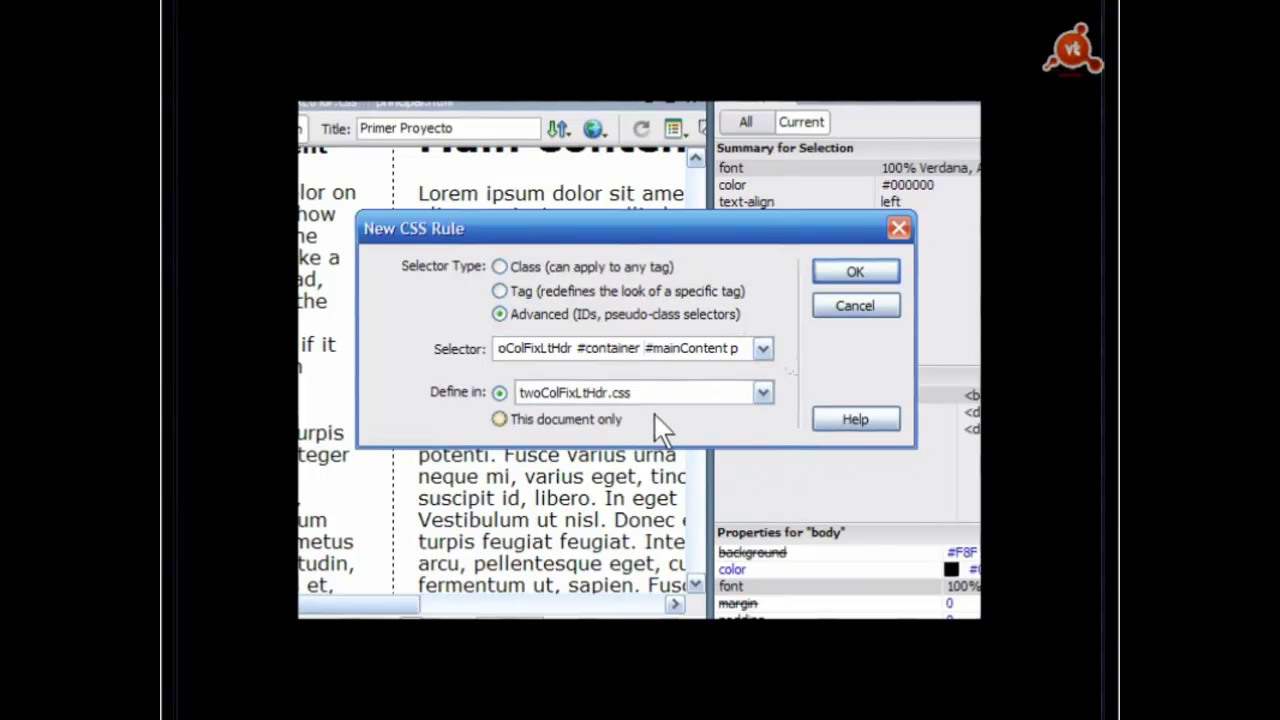
{"action": "double_click", "coordinate": [735, 349]}
{"action": "left_click", "coordinate": [572, 348]}
{"action": "left_click_drag", "start_coordinate": [572, 348], "coordinate": [467, 333]}
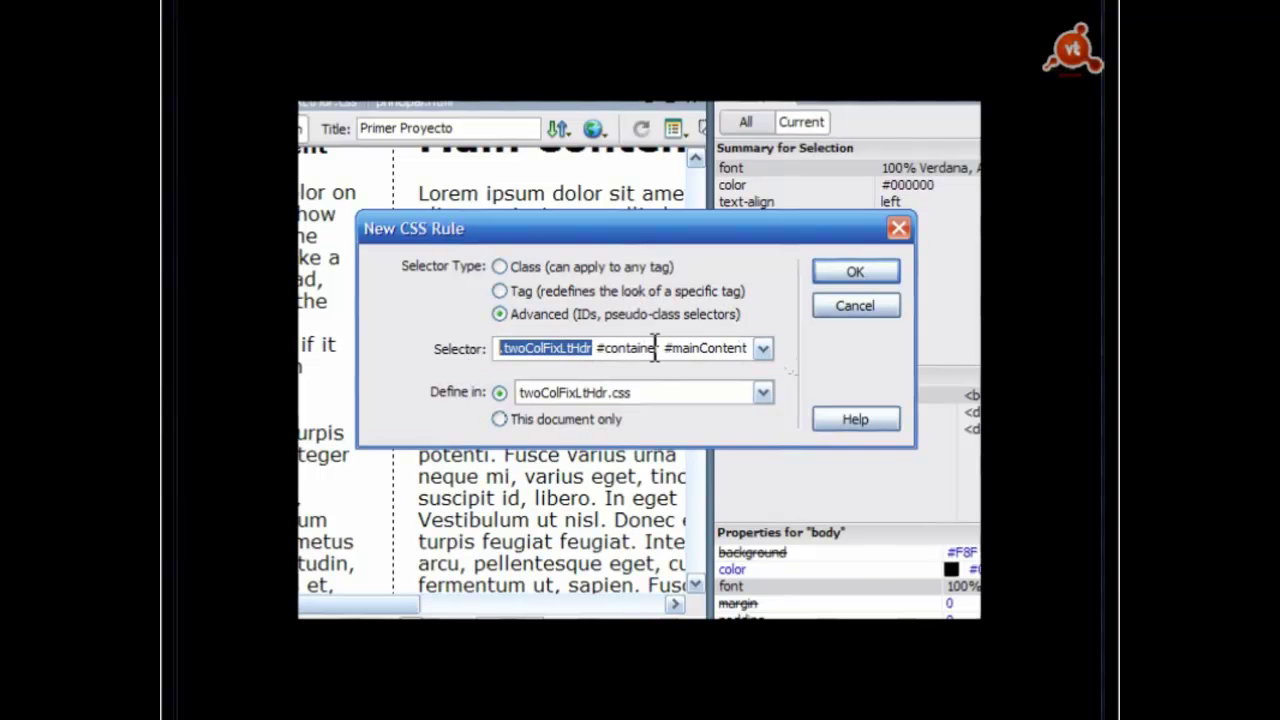
{"action": "left_click_drag", "start_coordinate": [656, 345], "coordinate": [594, 350]}
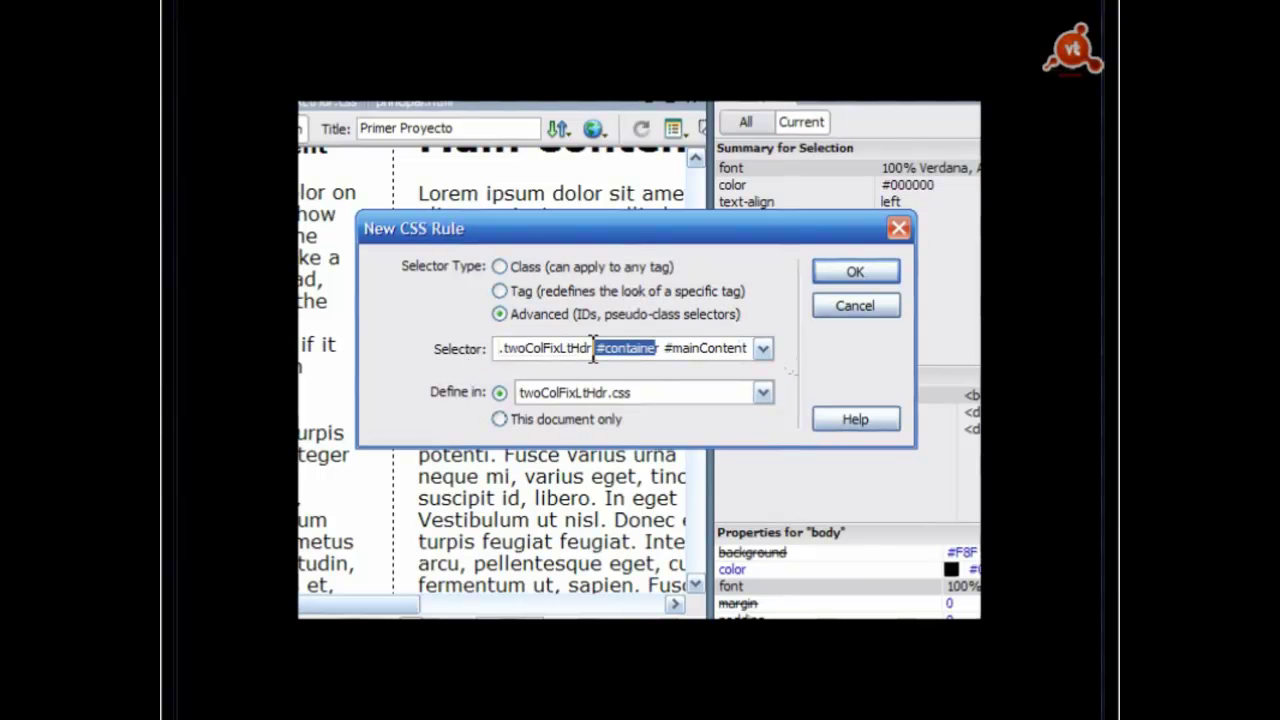
{"action": "left_click", "coordinate": [666, 347]}
{"action": "left_click_drag", "start_coordinate": [664, 347], "coordinate": [780, 365]}
{"action": "left_click", "coordinate": [734, 347]}
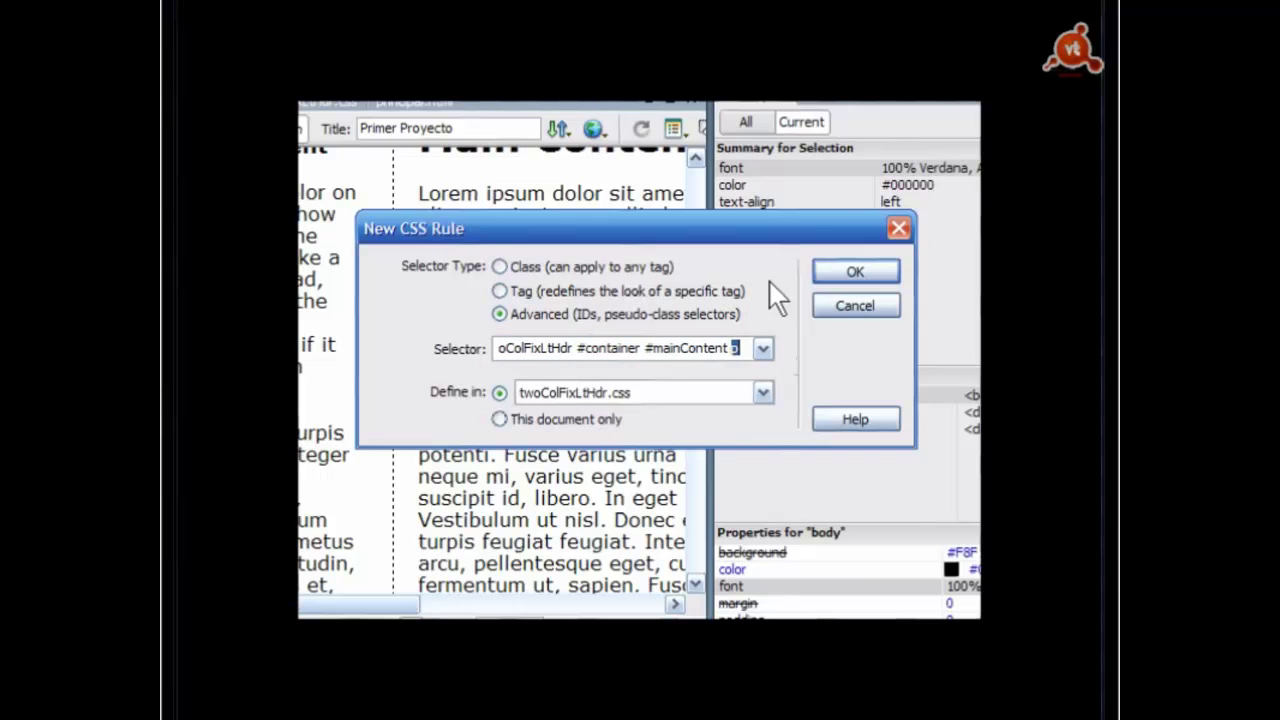
{"action": "left_click", "coordinate": [730, 358]}
{"action": "left_click_drag", "start_coordinate": [742, 354], "coordinate": [490, 338]}
{"action": "left_click", "coordinate": [519, 340]}
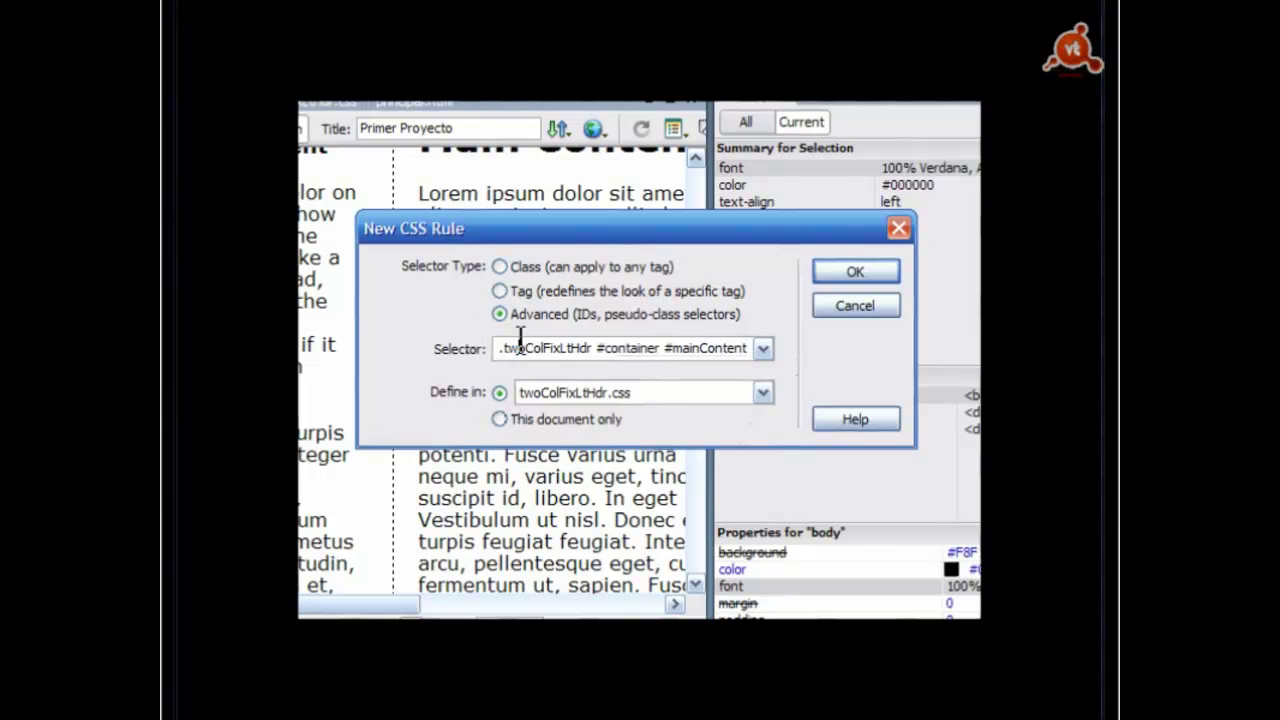
{"action": "left_click_drag", "start_coordinate": [498, 352], "coordinate": [744, 348]}
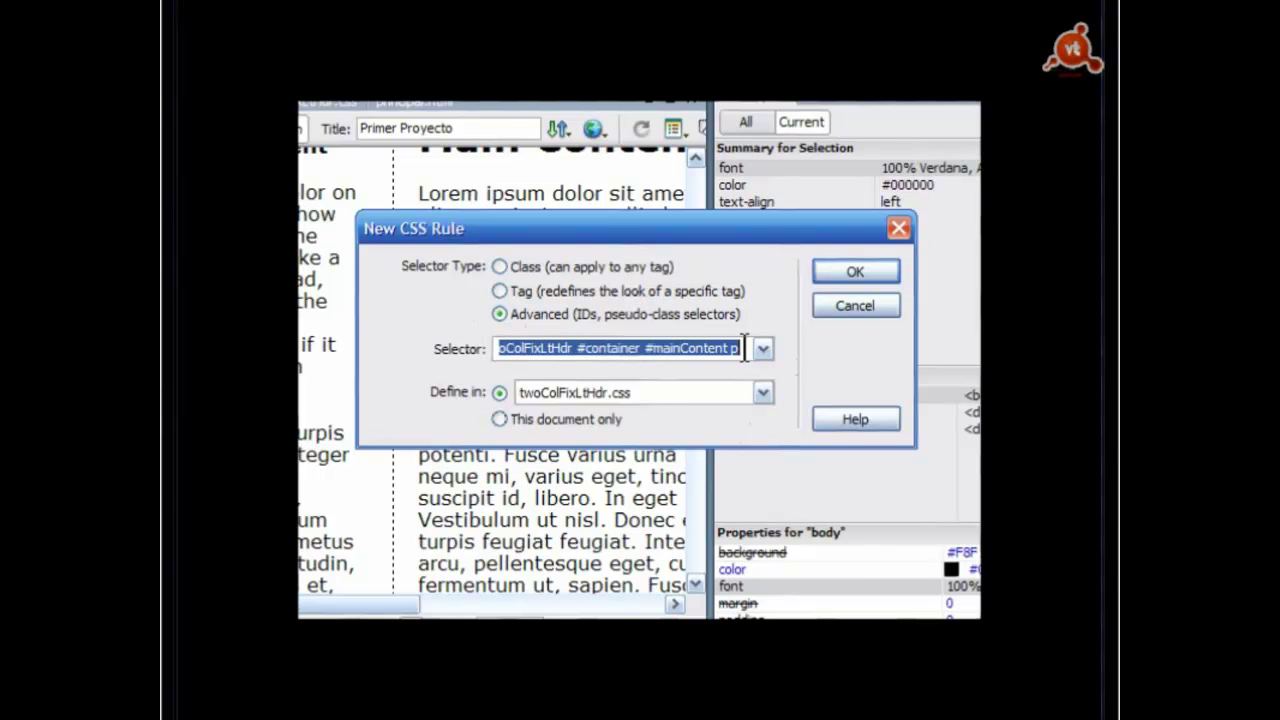
{"action": "left_click", "coordinate": [744, 348]}
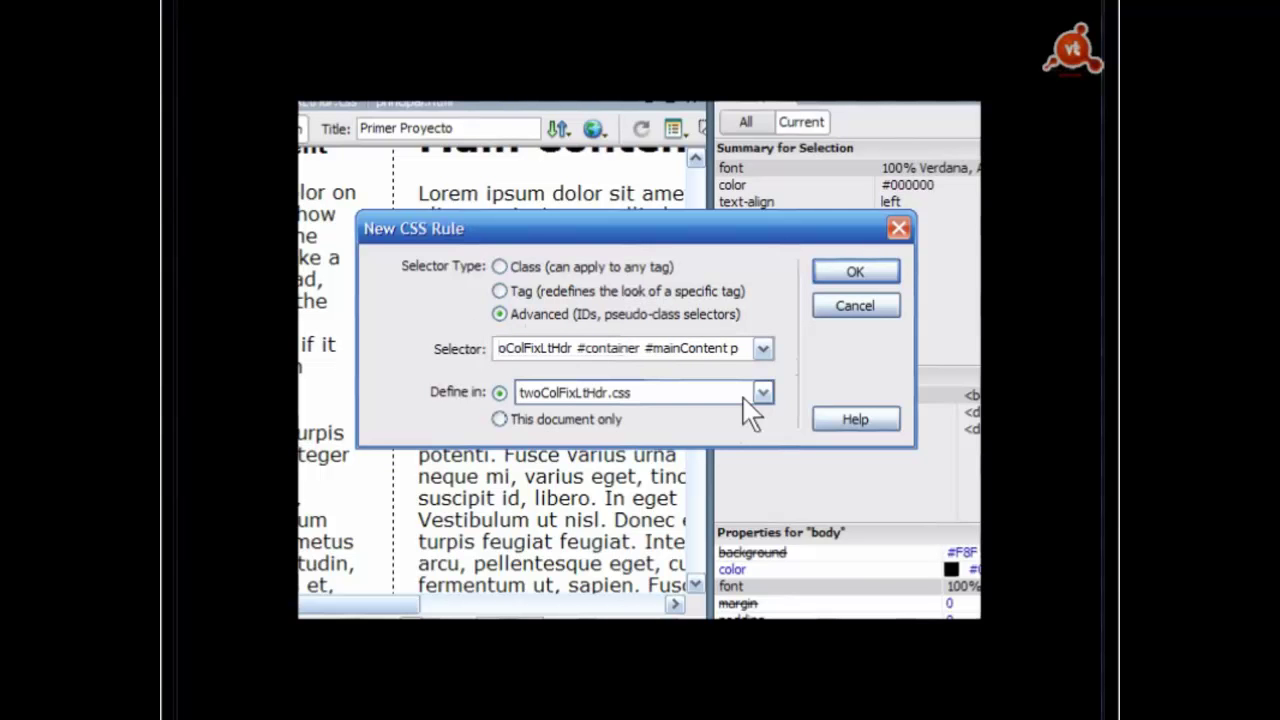
{"action": "double_click", "coordinate": [731, 348]}
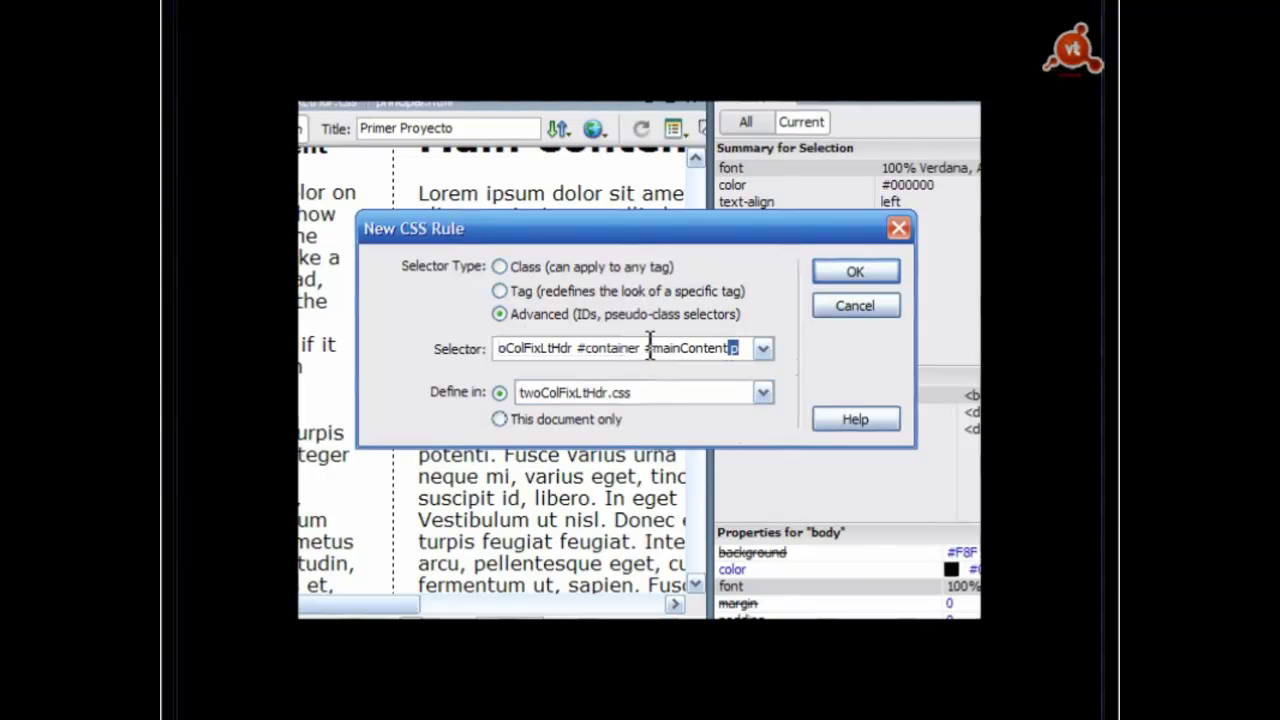
{"action": "left_click_drag", "start_coordinate": [646, 348], "coordinate": [736, 350]}
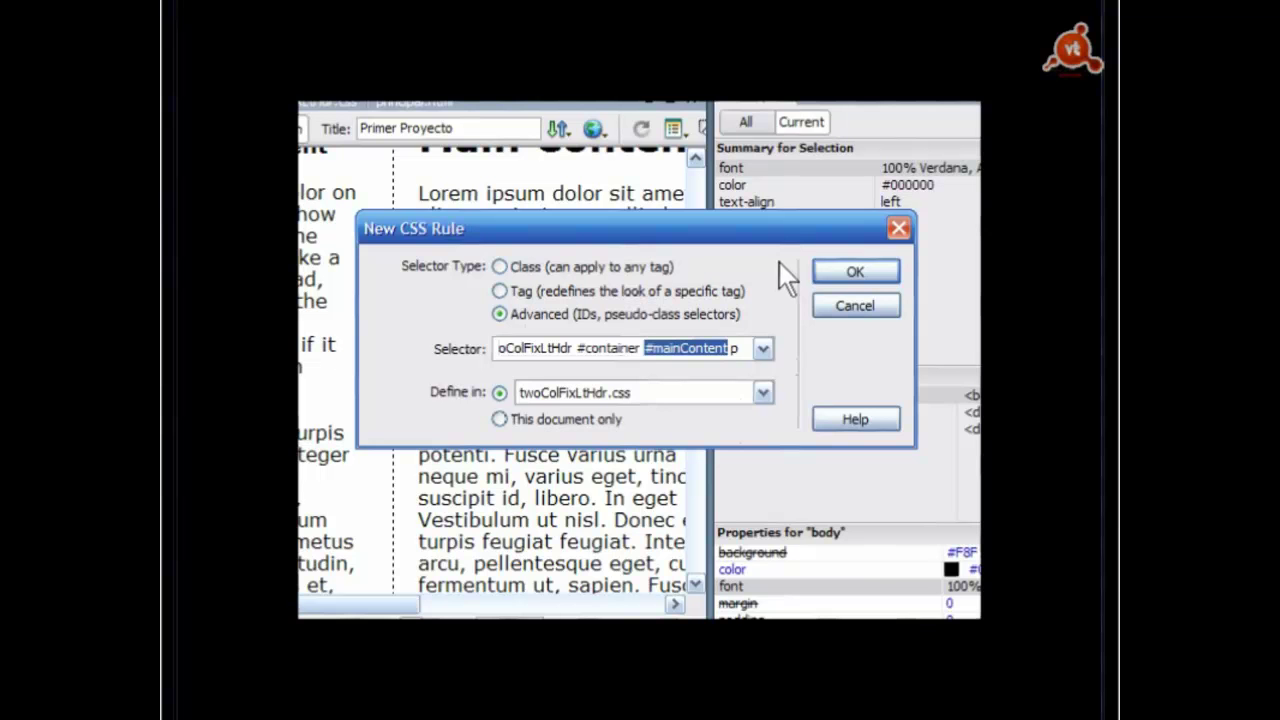
Step: Review the complete selector .twoColFixLtHdr #container #mainContent p proposed for the new rule, including its closing #mainContent p part
{"action": "left_click", "coordinate": [740, 352]}
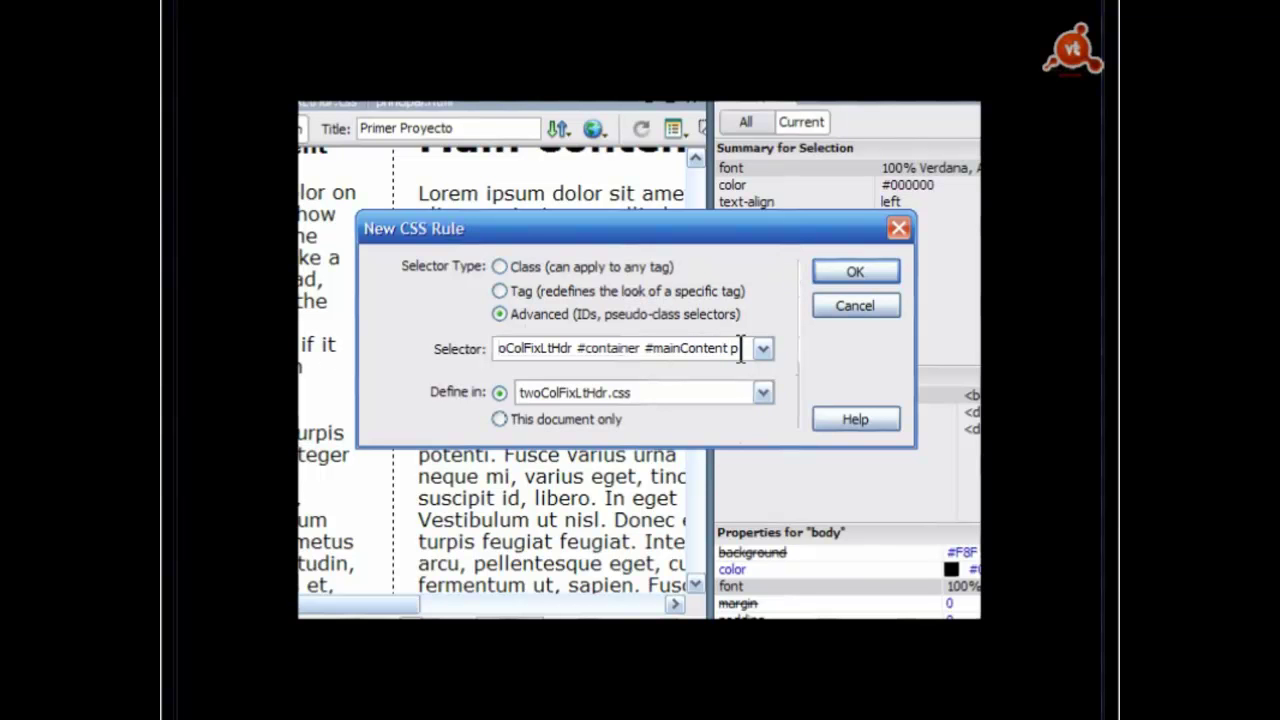
{"action": "left_click_drag", "start_coordinate": [740, 352], "coordinate": [487, 337]}
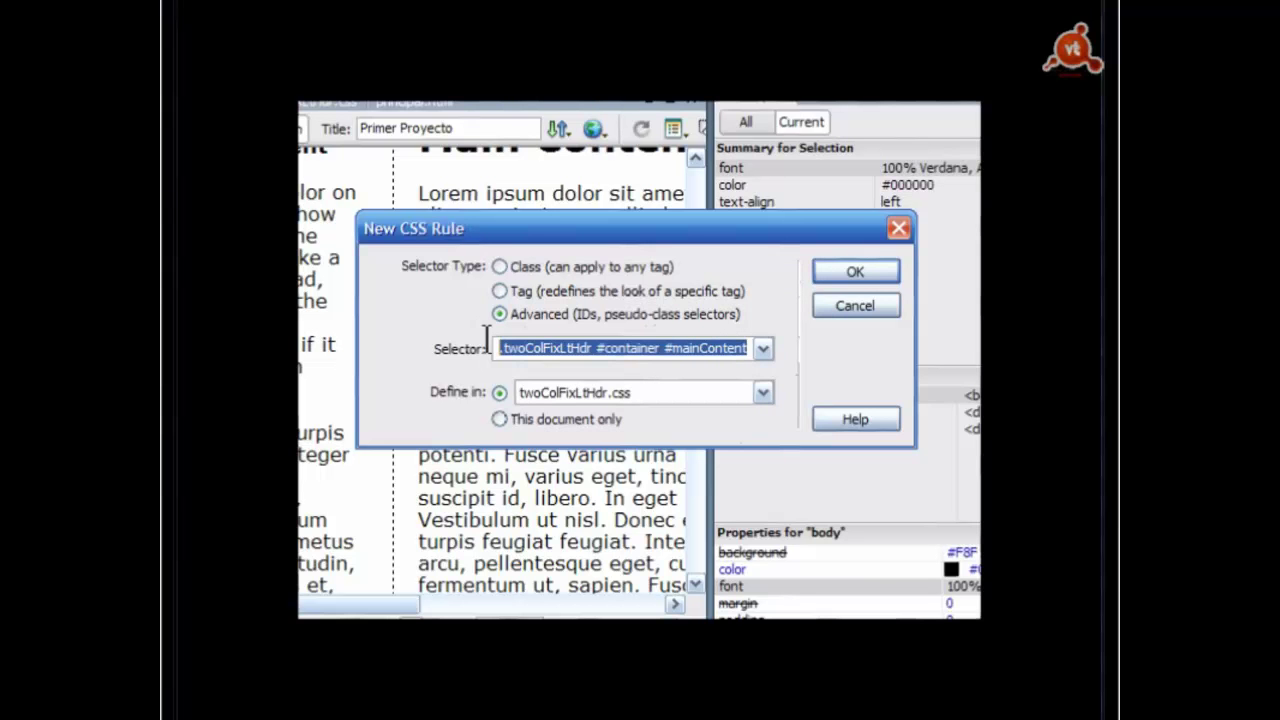
{"action": "left_click", "coordinate": [498, 347]}
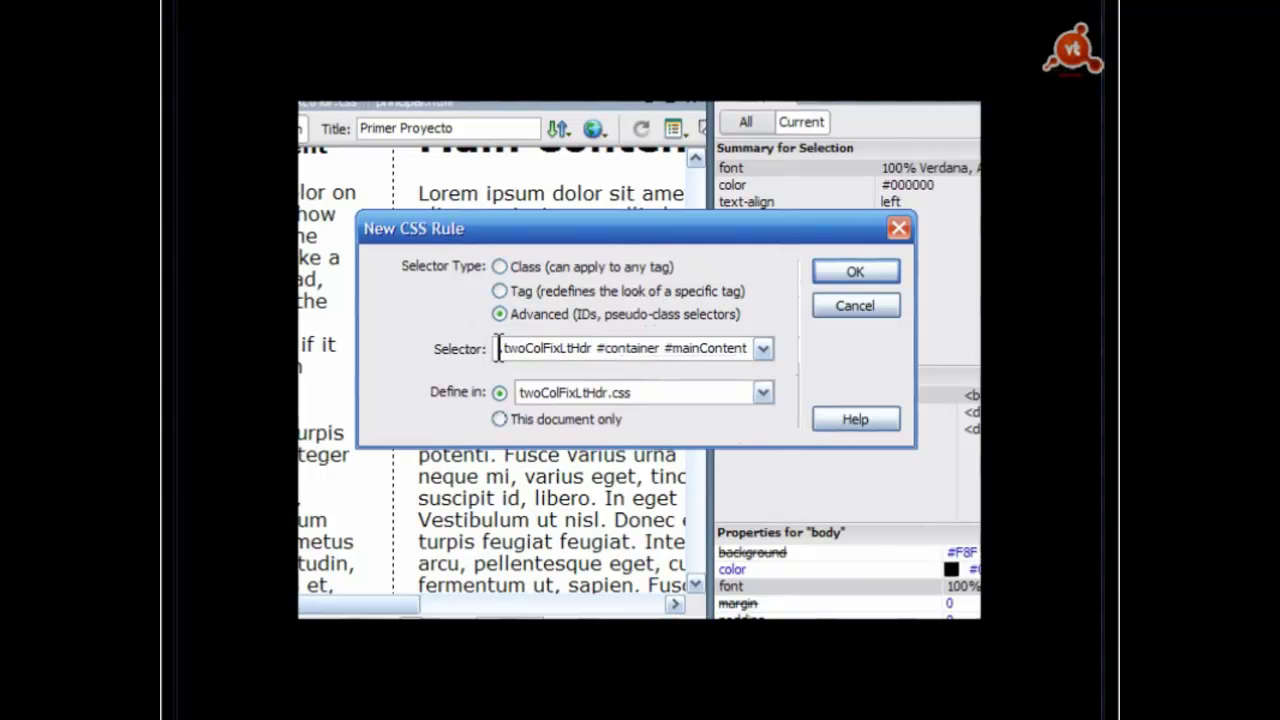
{"action": "left_click_drag", "start_coordinate": [498, 347], "coordinate": [722, 352]}
{"action": "left_click", "coordinate": [741, 352]}
{"action": "type", "text": "p"}
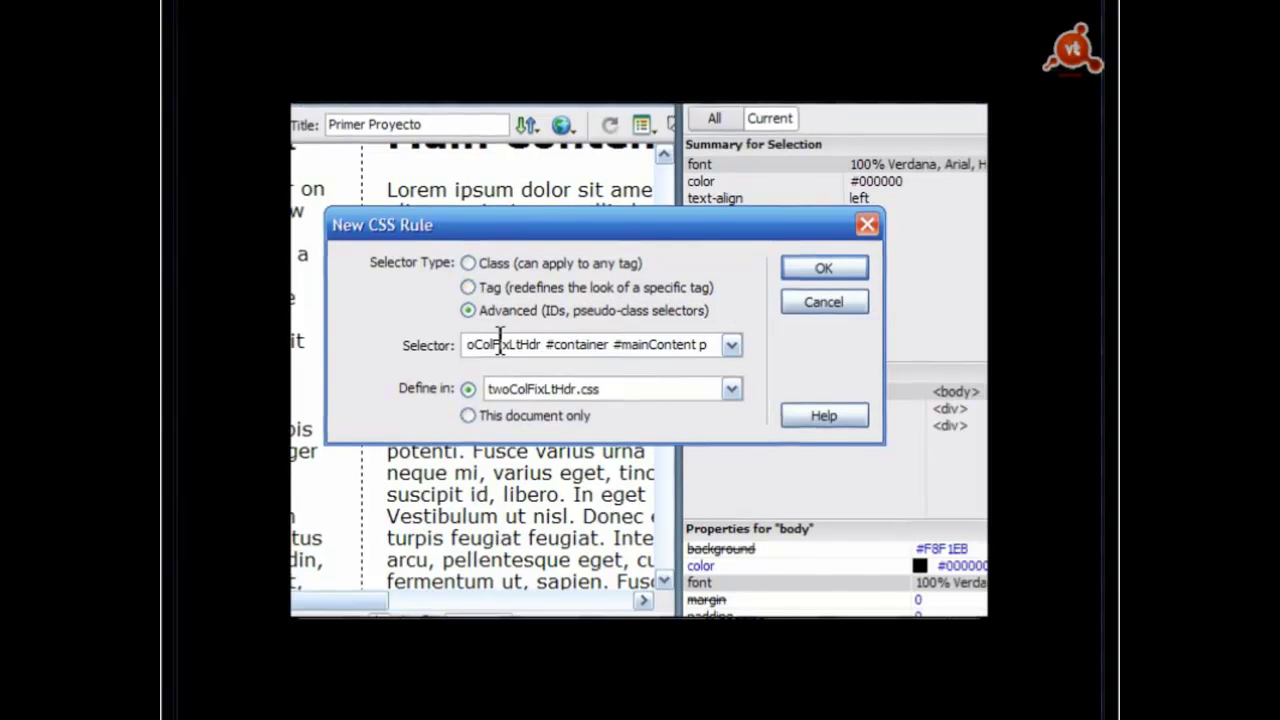
{"action": "left_click_drag", "start_coordinate": [500, 344], "coordinate": [455, 404]}
{"action": "left_click", "coordinate": [488, 344]}
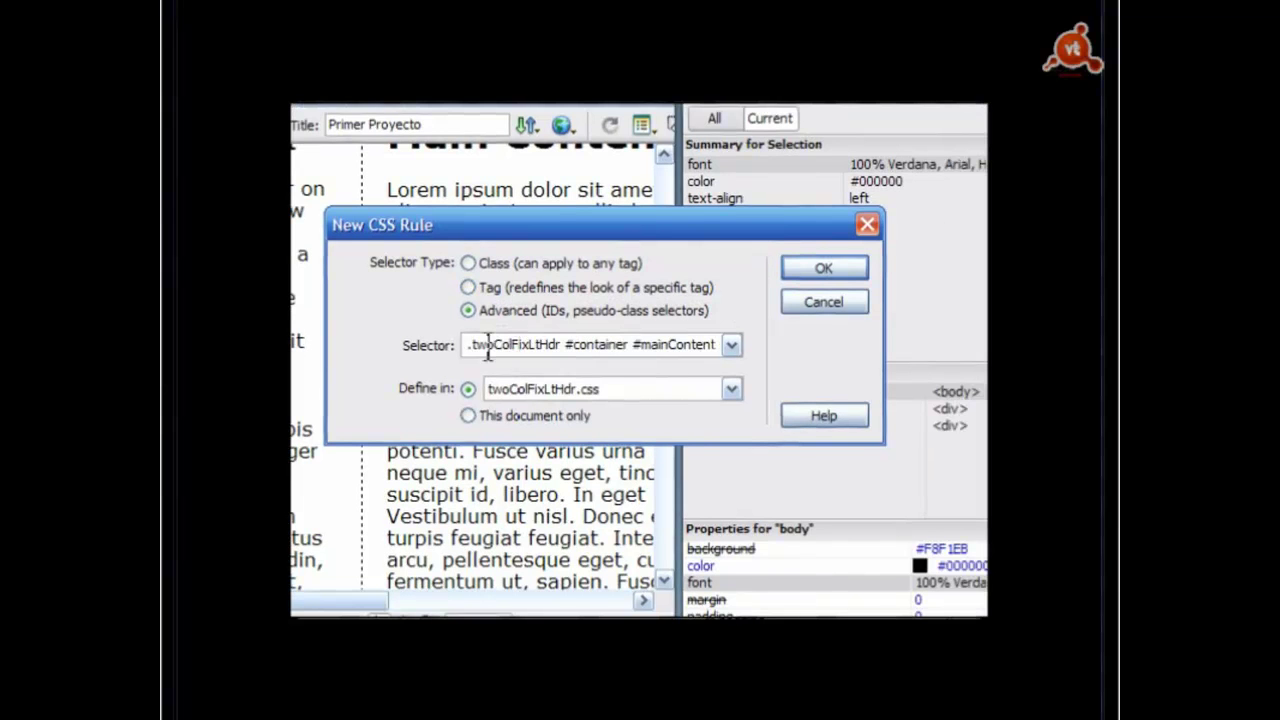
{"action": "left_click_drag", "start_coordinate": [468, 344], "coordinate": [709, 350]}
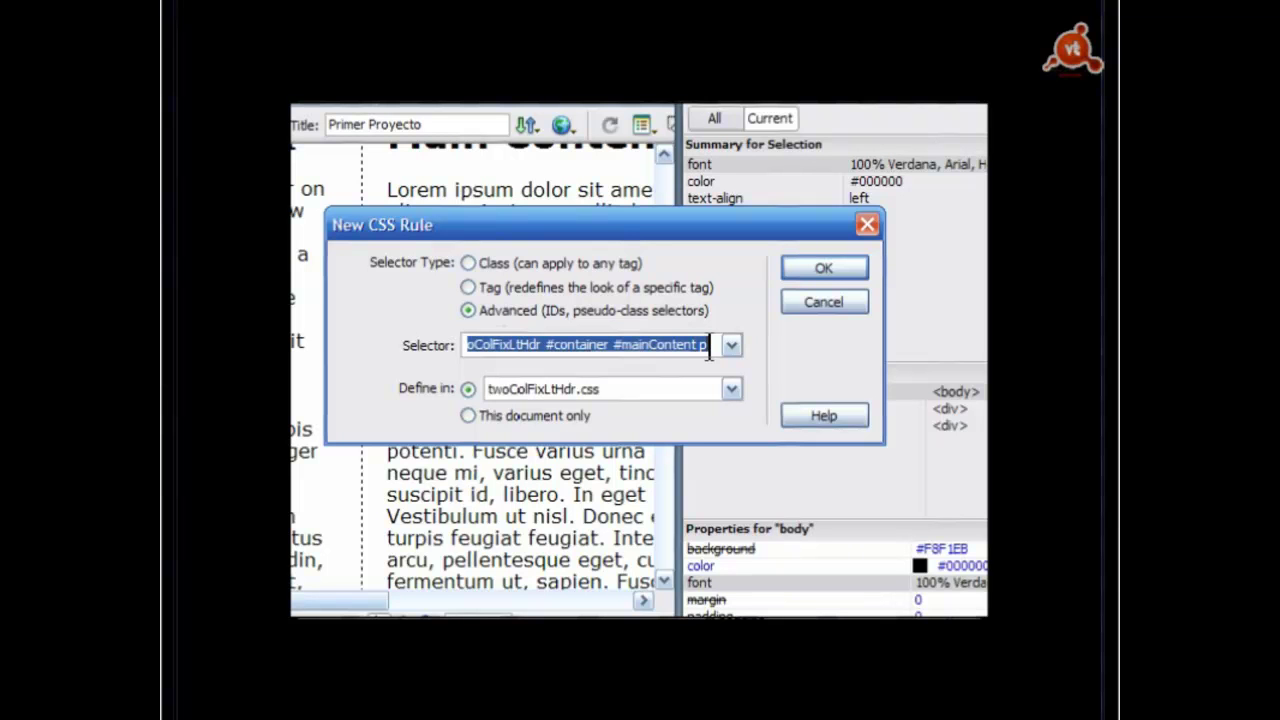
{"action": "left_click", "coordinate": [709, 345]}
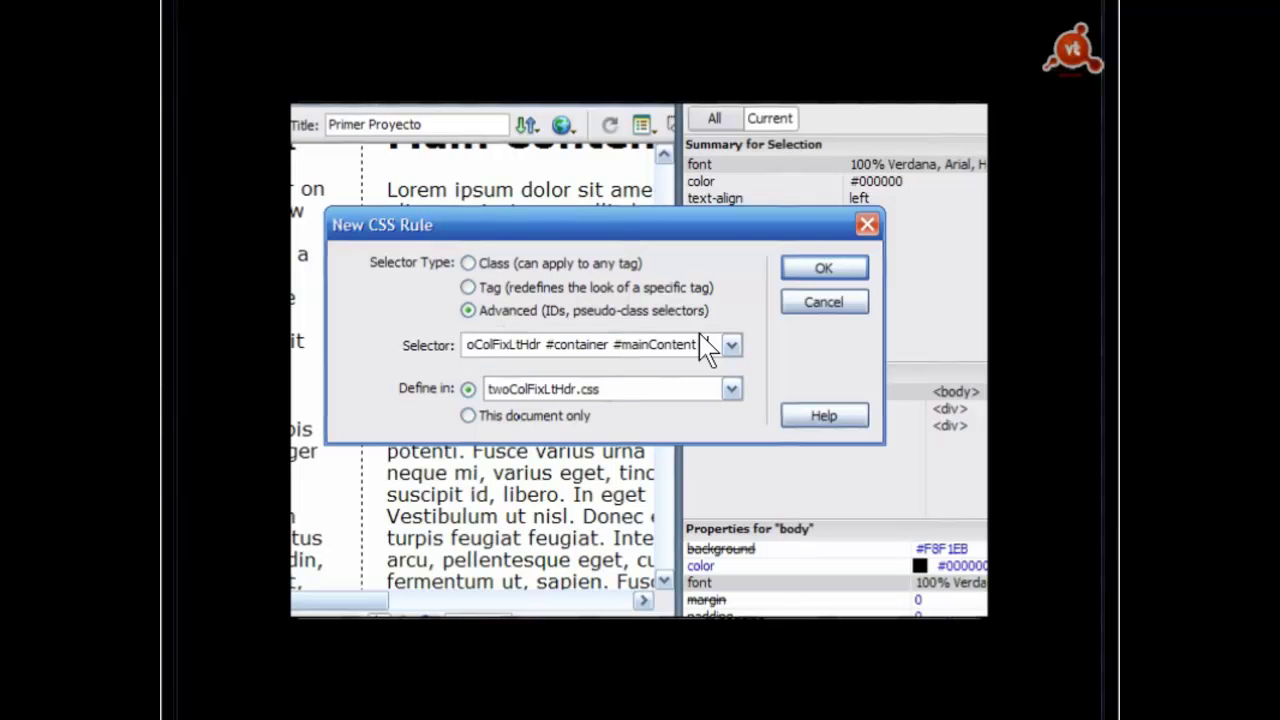
{"action": "type", "text": "p"}
{"action": "left_click_drag", "start_coordinate": [703, 342], "coordinate": [609, 338]}
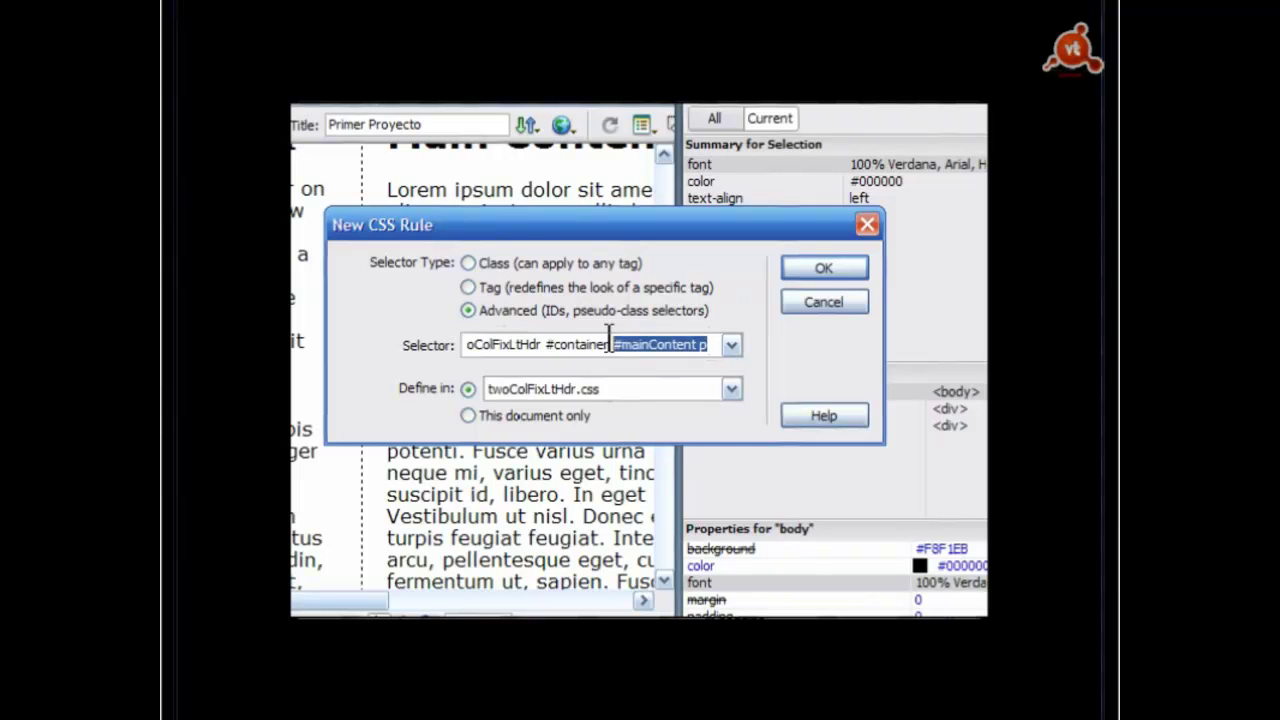
{"action": "left_click", "coordinate": [692, 350]}
{"action": "left_click_drag", "start_coordinate": [708, 344], "coordinate": [667, 360]}
{"action": "left_click", "coordinate": [475, 344]}
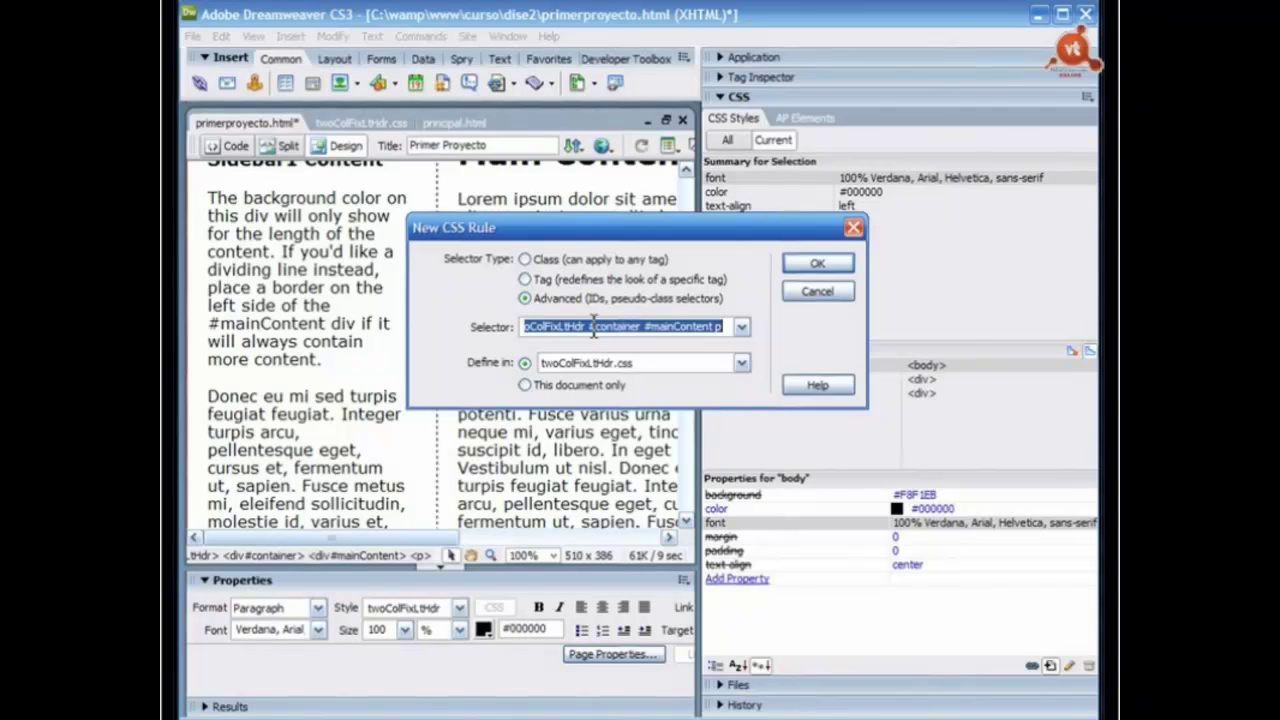
Step: Create the rule with the proposed selector and look through its Block, Box and Type definition categories
{"action": "left_click", "coordinate": [819, 264]}
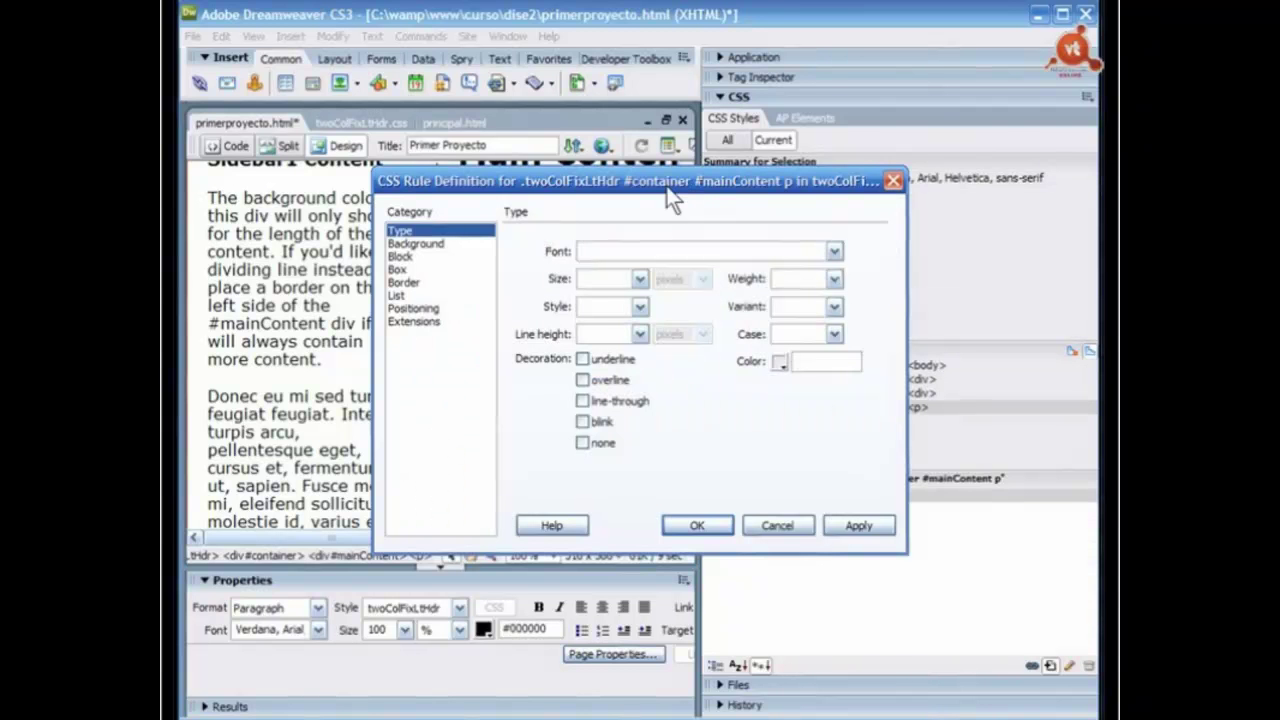
{"action": "left_click_drag", "start_coordinate": [668, 190], "coordinate": [672, 198]}
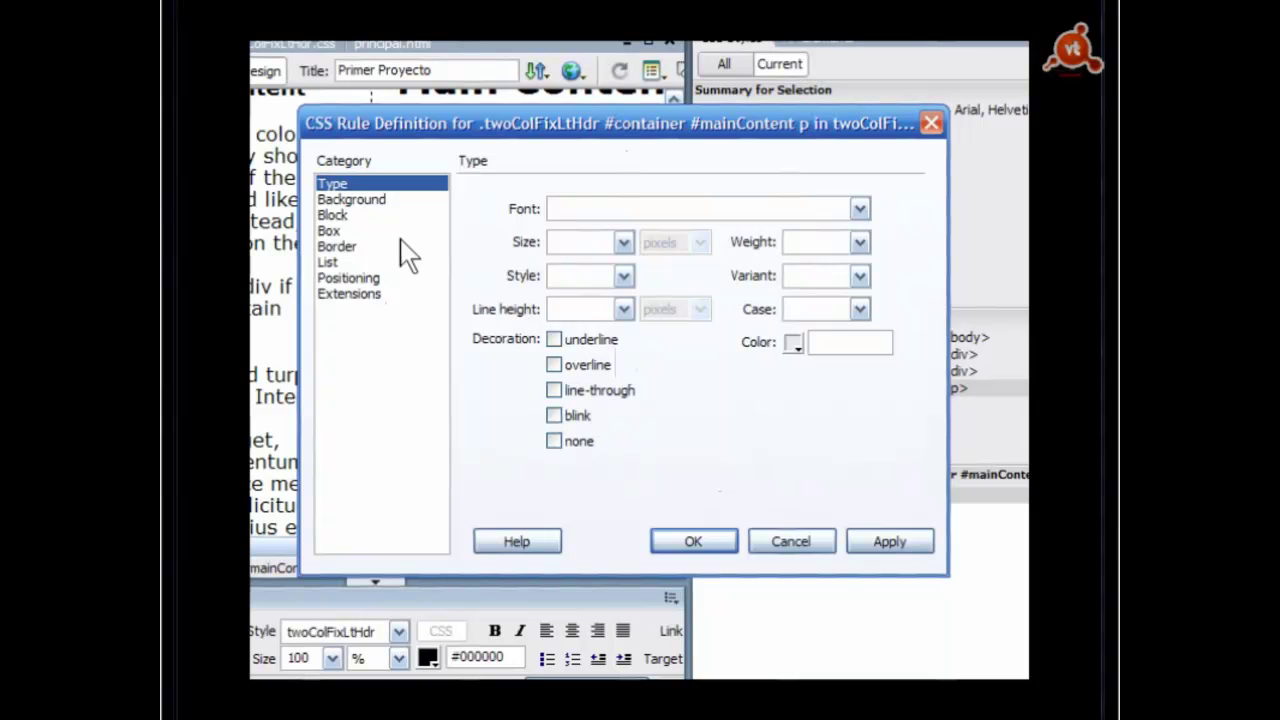
{"action": "left_click", "coordinate": [338, 215]}
{"action": "left_click", "coordinate": [328, 230]}
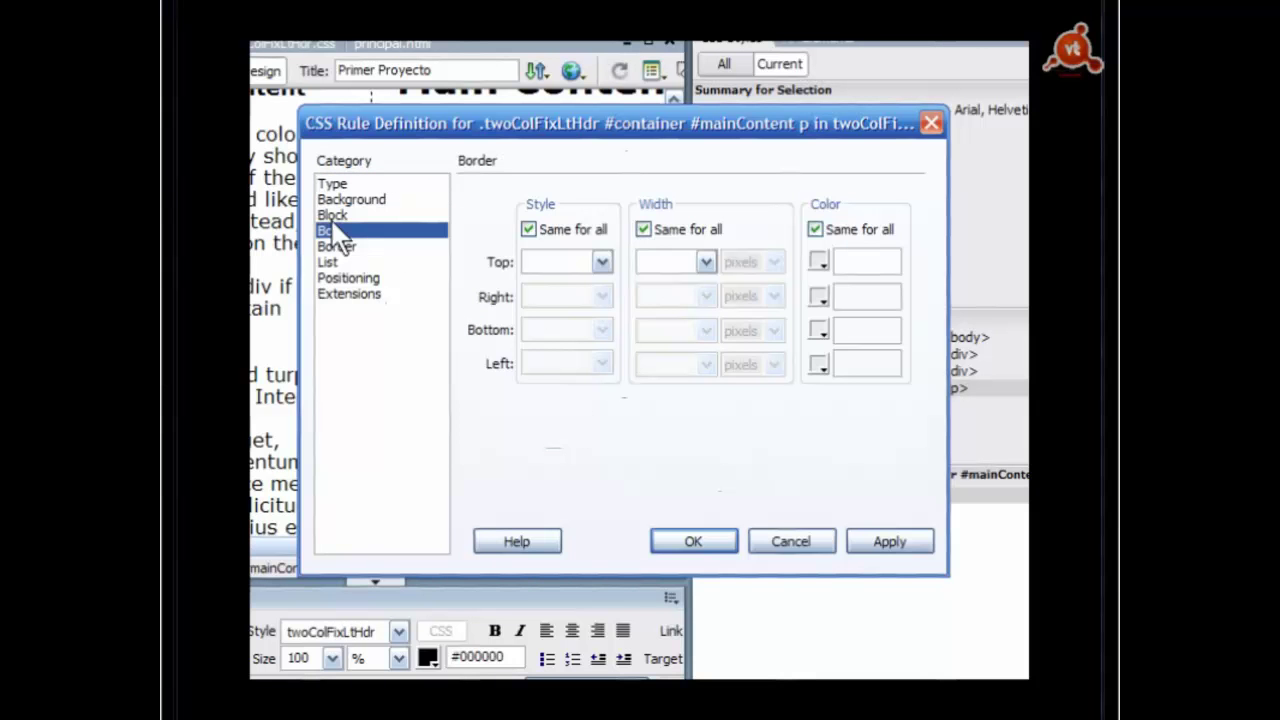
{"action": "left_click", "coordinate": [344, 185]}
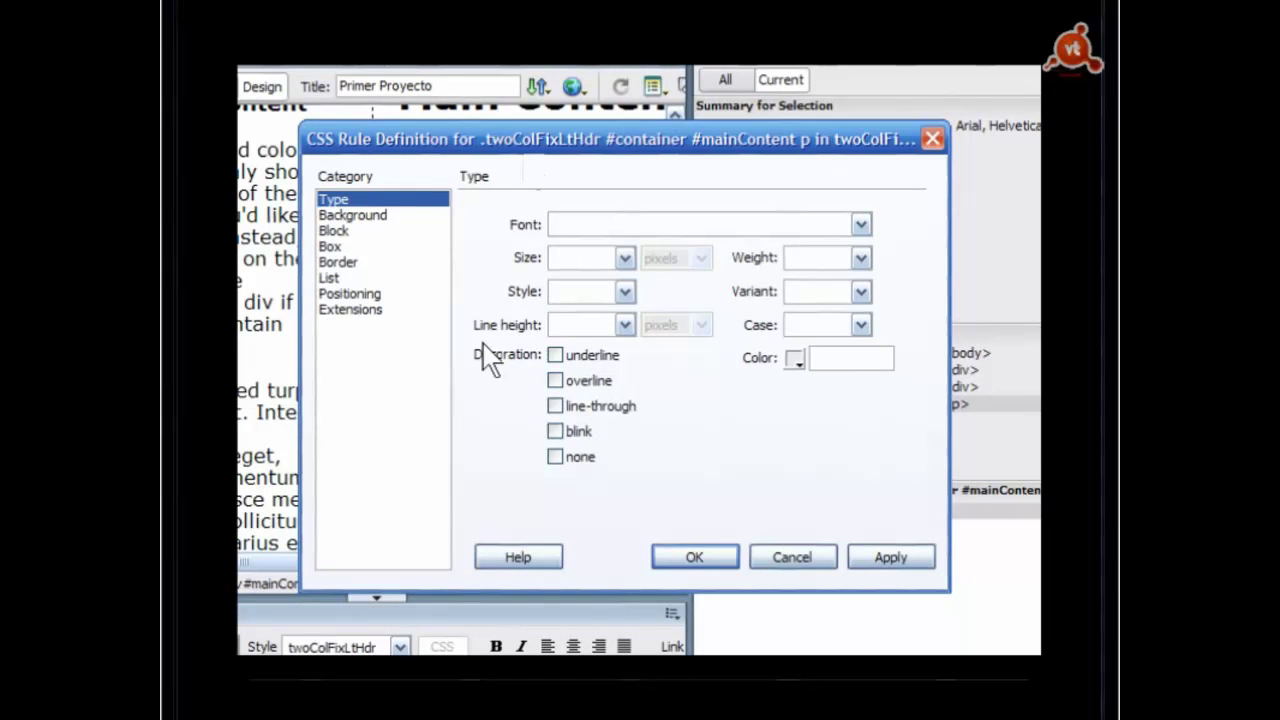
Step: Set the font size of the main content paragraph rule to 85% and apply the definition
{"action": "left_click", "coordinate": [582, 262]}
{"action": "type", "text": "85"}
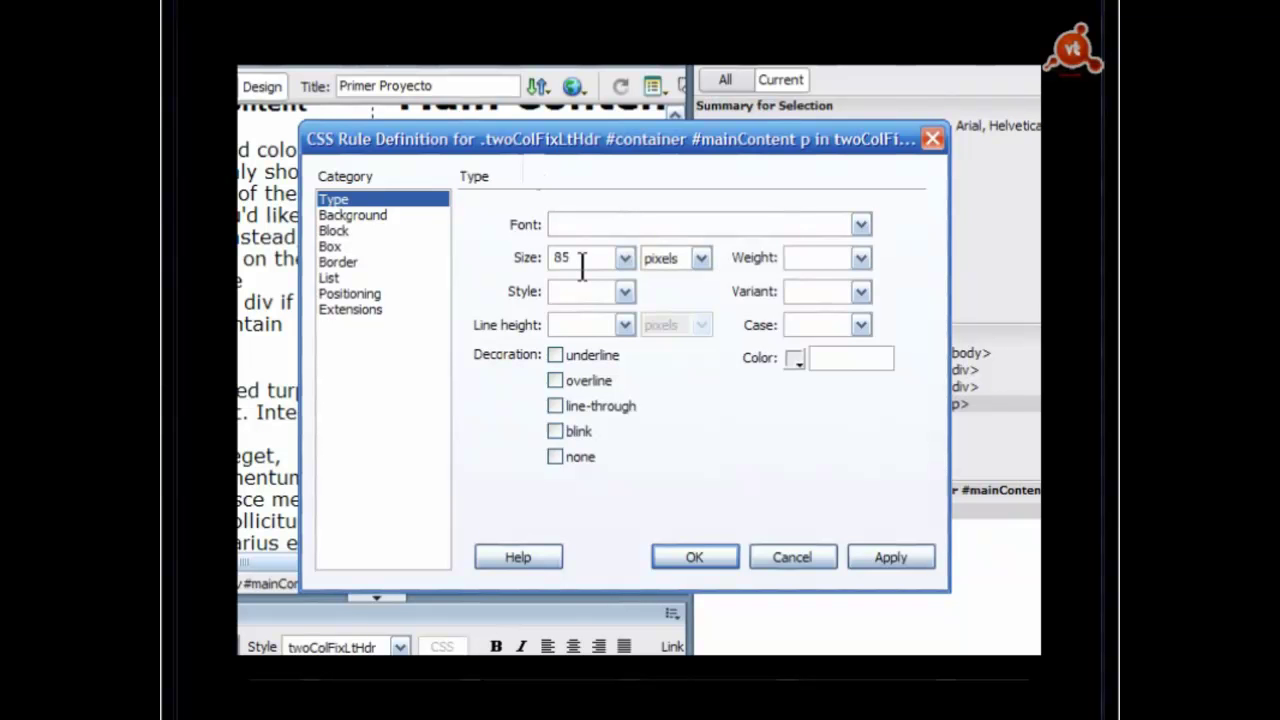
{"action": "type", "text": "%"}
{"action": "key", "text": "Return"}
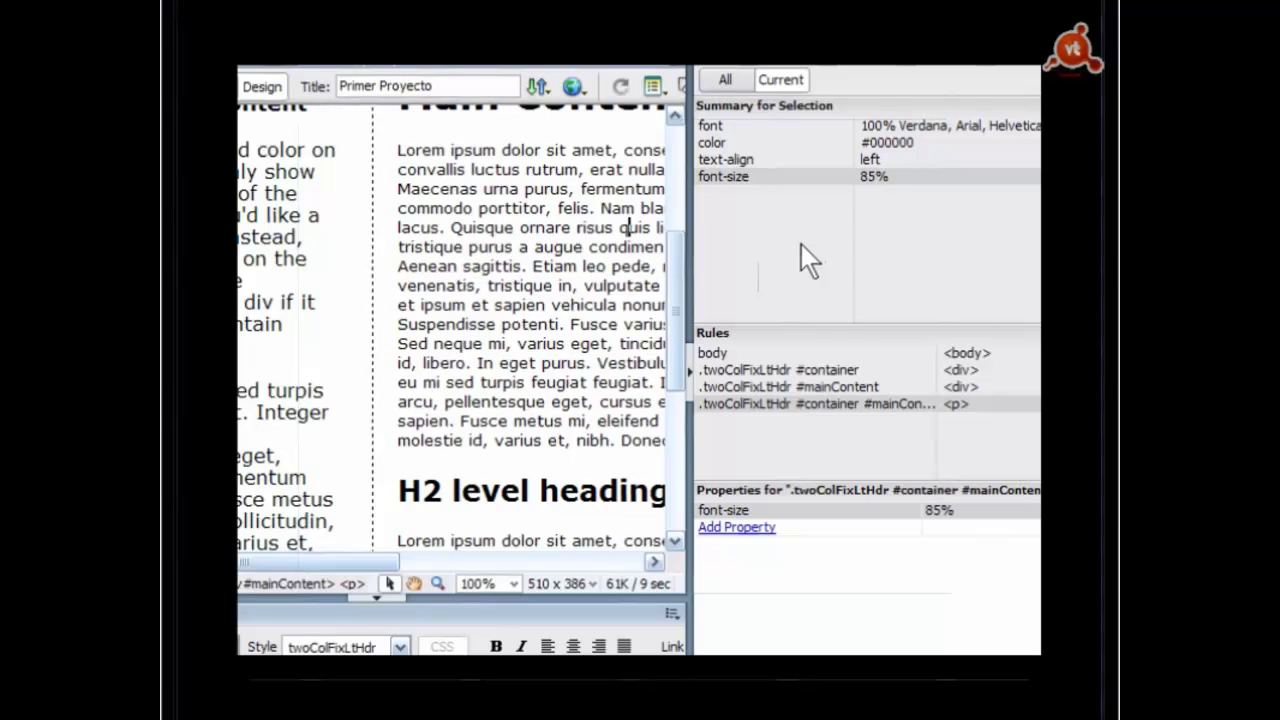
Step: Collapse the side panels and the property inspector to view the restyled main content in a larger document area
{"action": "left_click", "coordinate": [690, 384]}
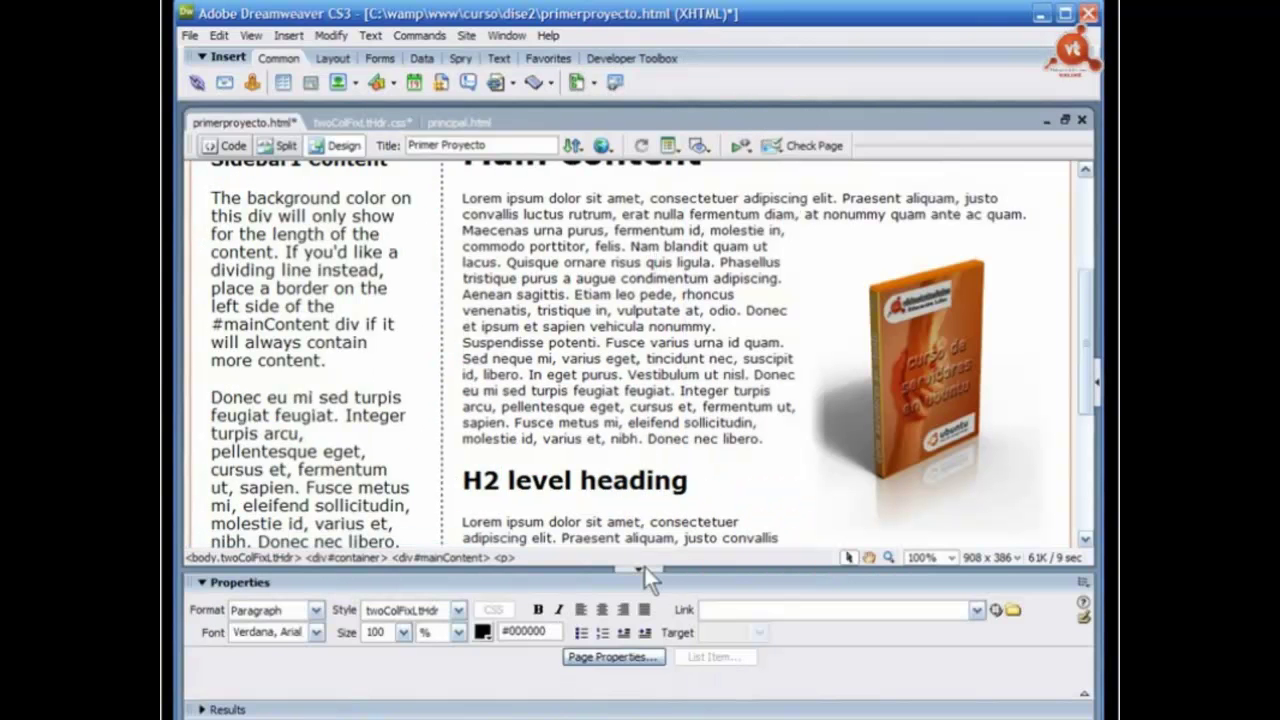
{"action": "left_click", "coordinate": [640, 566]}
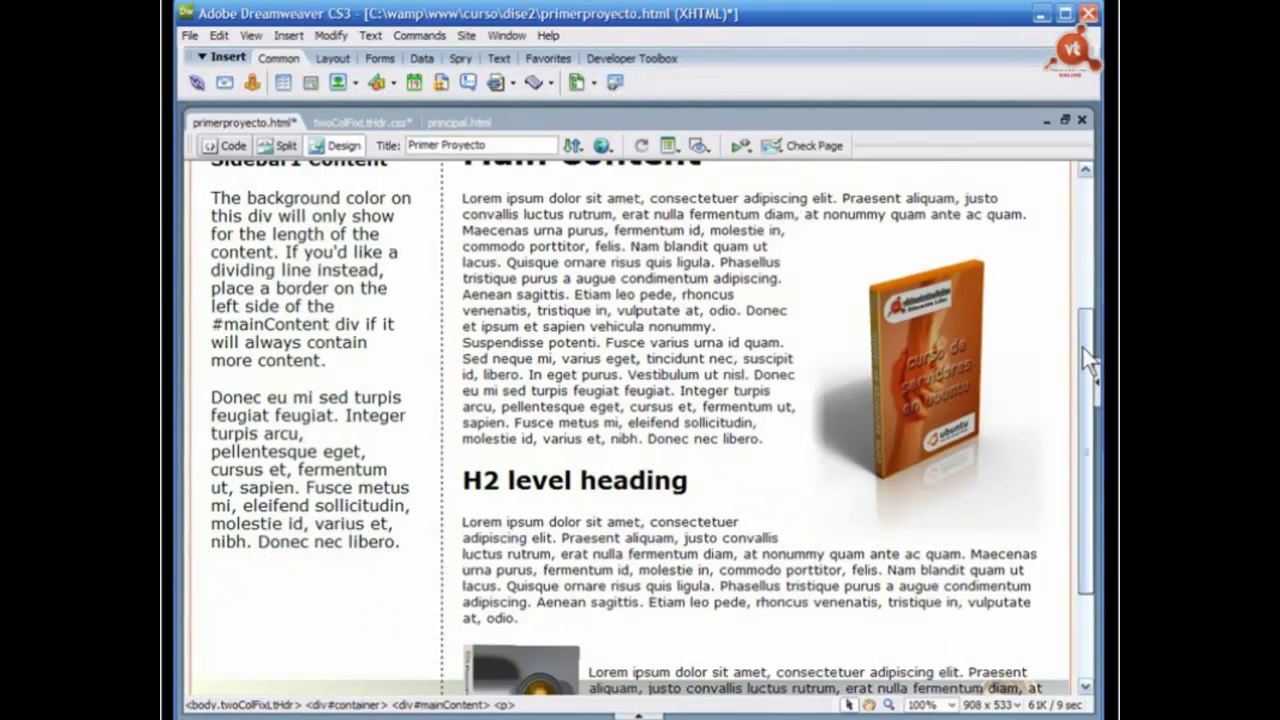
{"action": "left_click_drag", "start_coordinate": [1083, 348], "coordinate": [1069, 286]}
Step: Compare the tag paths and text size of the Sidebar1 paragraphs with those of the first Main Content paragraph
{"action": "left_click", "coordinate": [285, 417]}
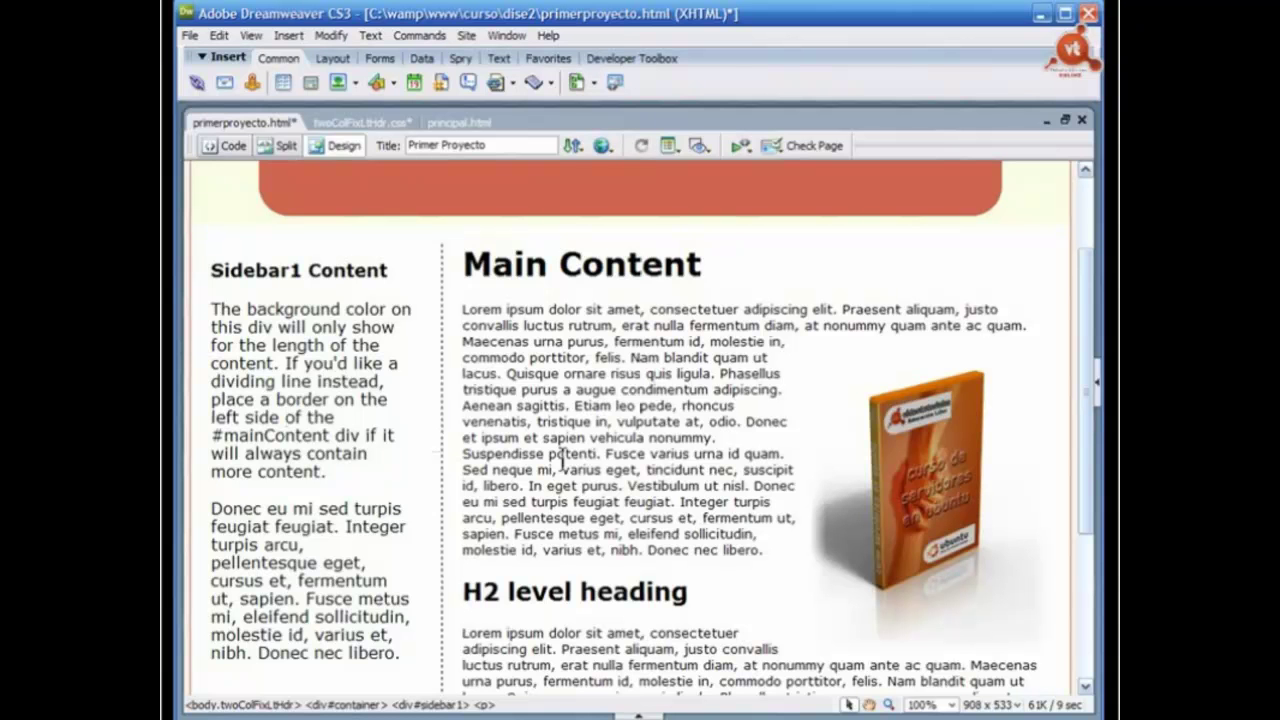
{"action": "left_click", "coordinate": [690, 425]}
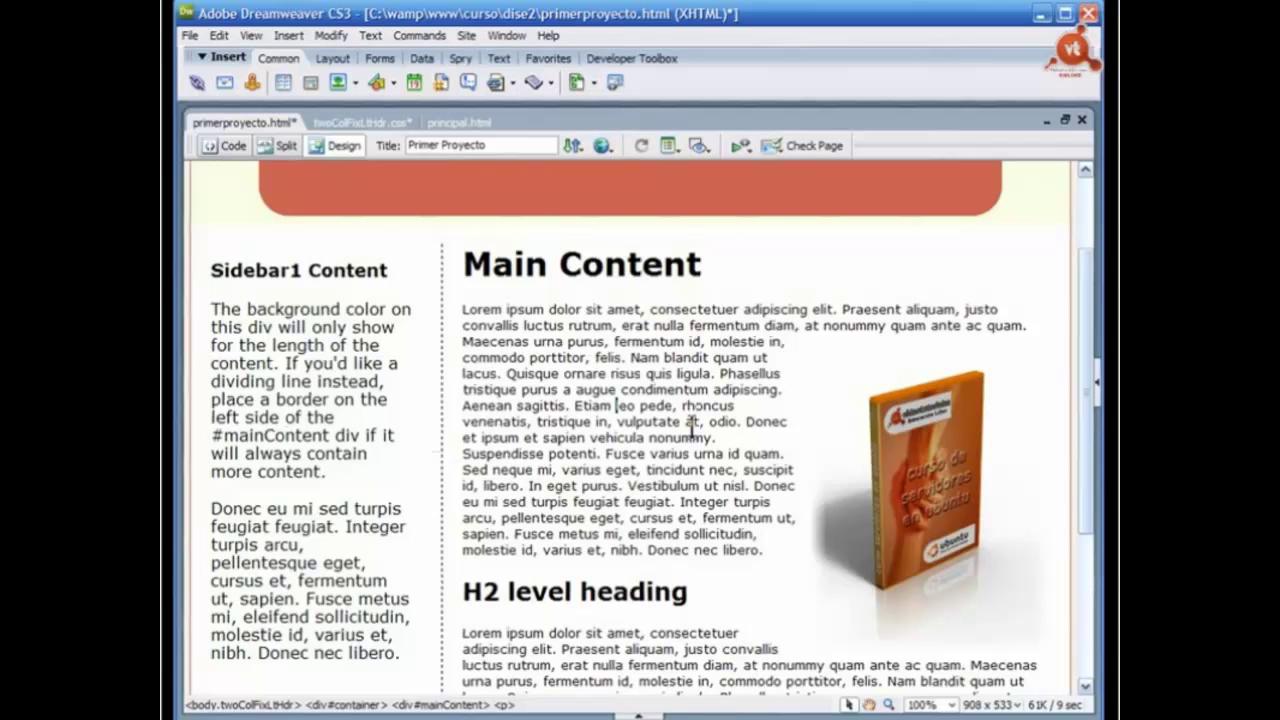
{"action": "left_click", "coordinate": [291, 381]}
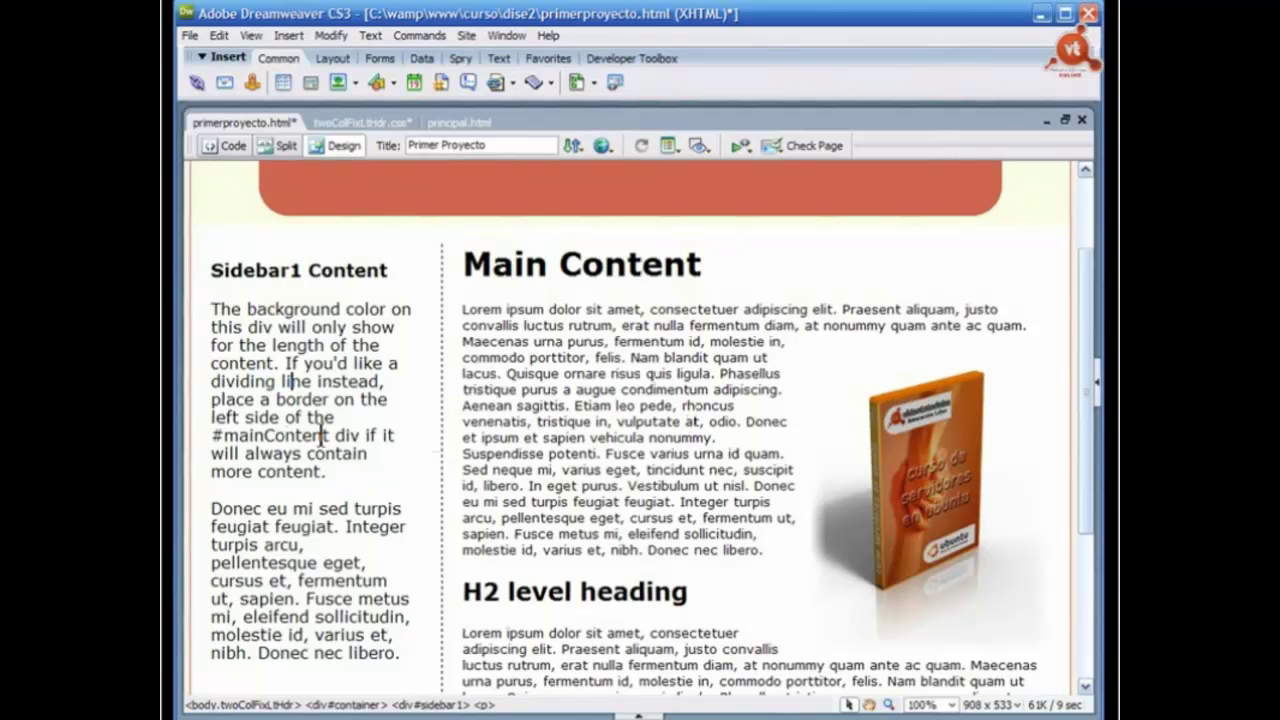
{"action": "key", "text": "Down"}
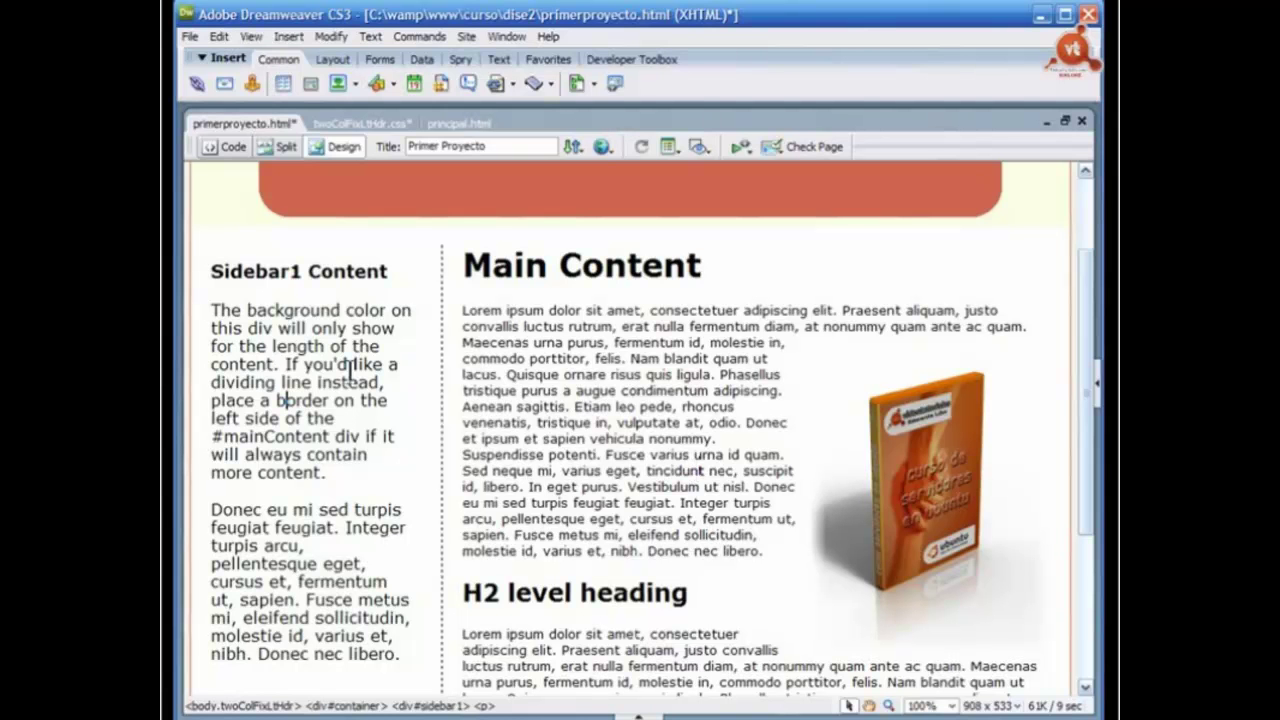
{"action": "left_click", "coordinate": [570, 368]}
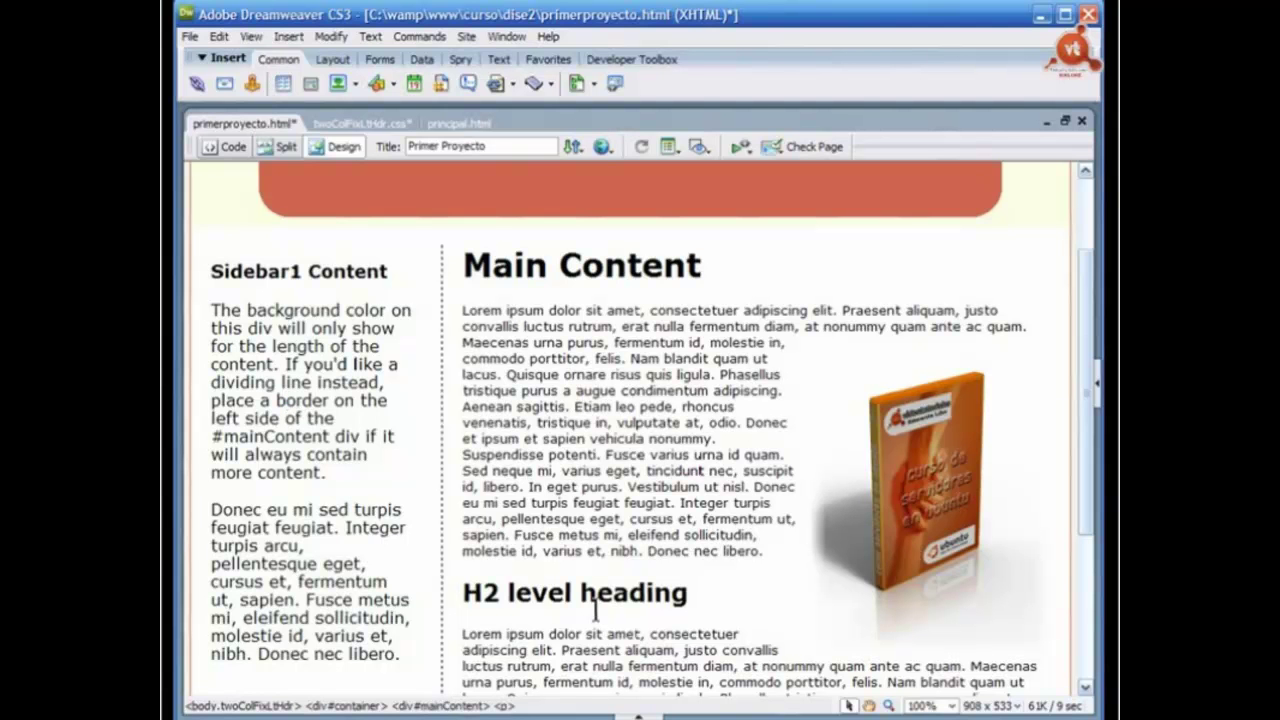
{"action": "left_click", "coordinate": [274, 346]}
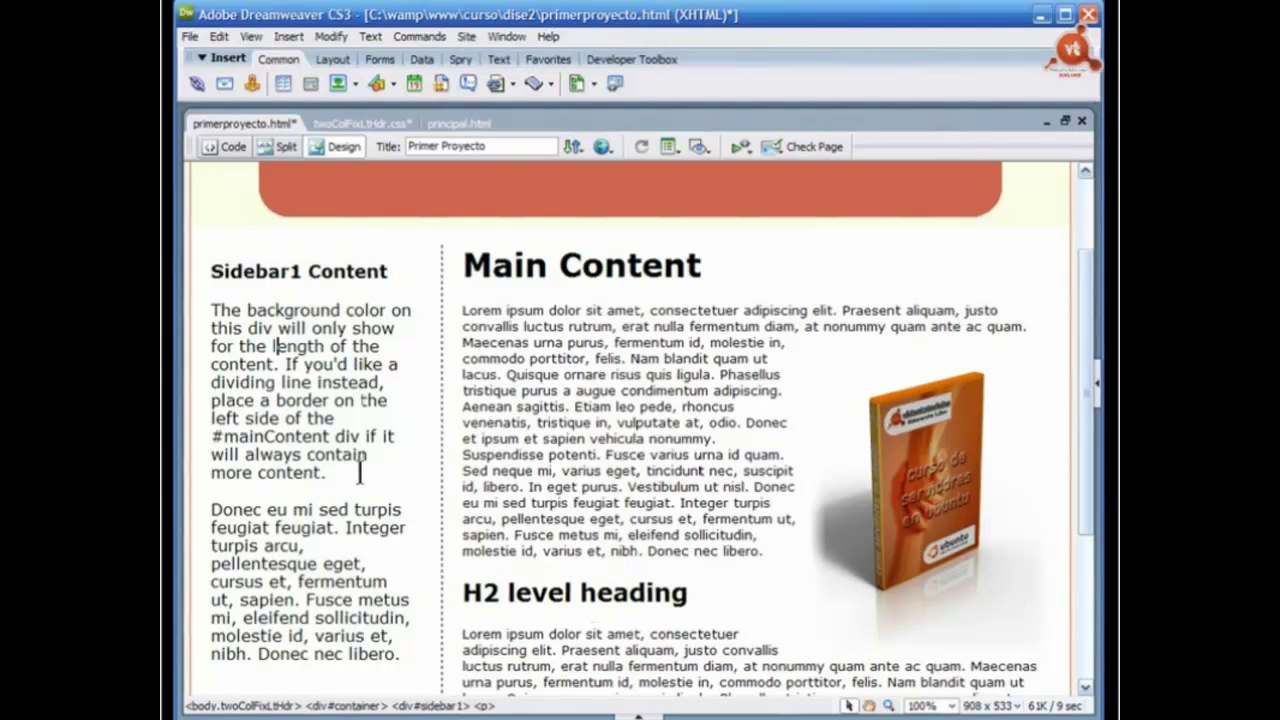
{"action": "left_click", "coordinate": [545, 406]}
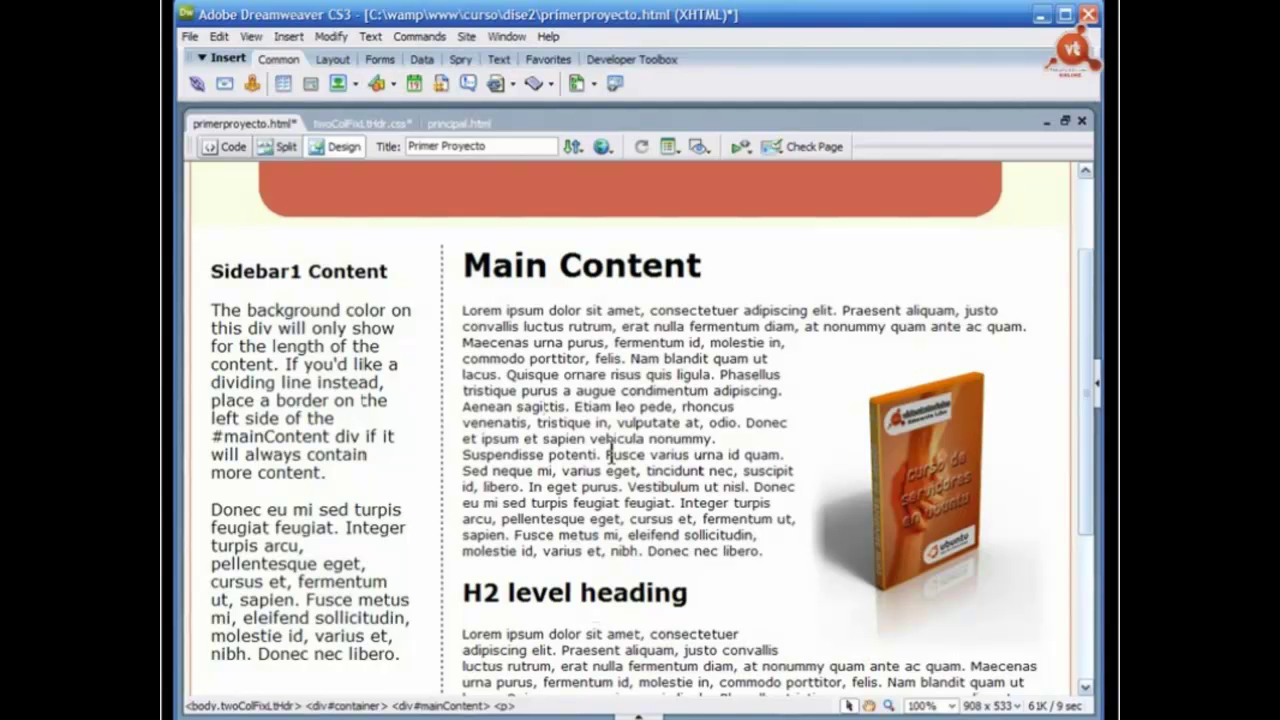
Step: Check the footer paragraph's tag path and return the cursor to the first Main Content paragraph
{"action": "left_click_drag", "start_coordinate": [1085, 301], "coordinate": [1097, 490]}
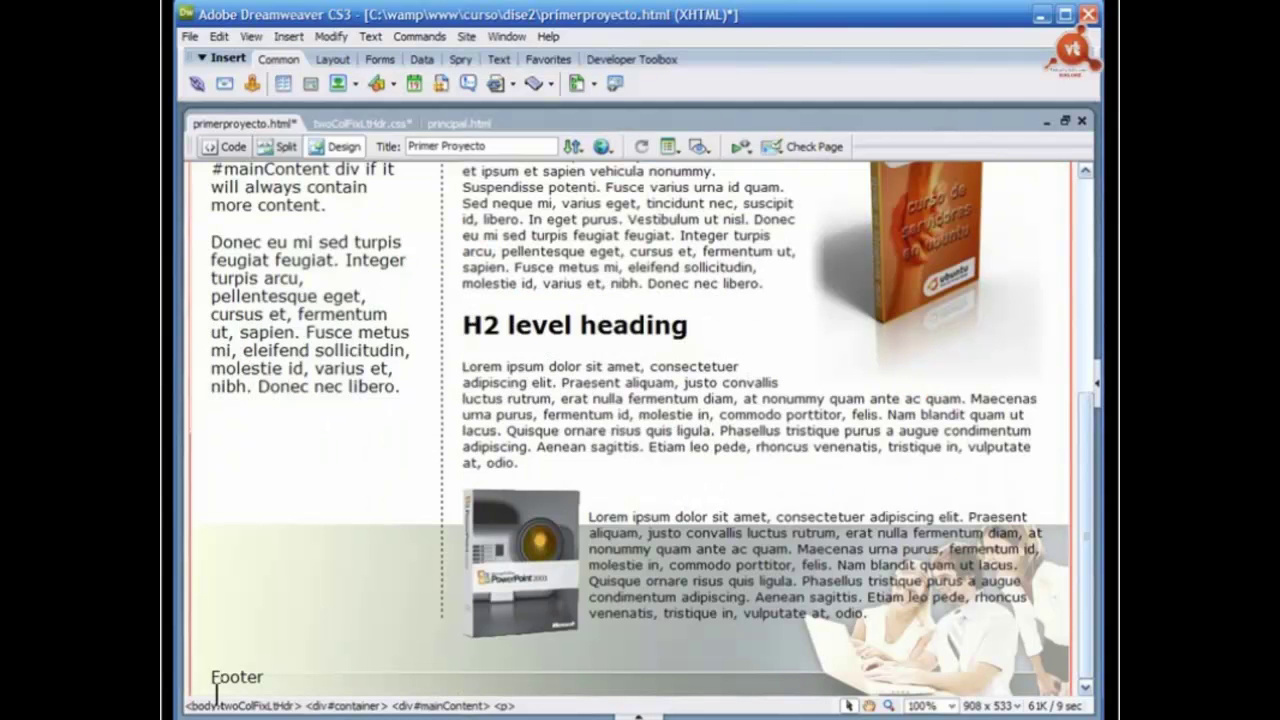
{"action": "left_click", "coordinate": [275, 676]}
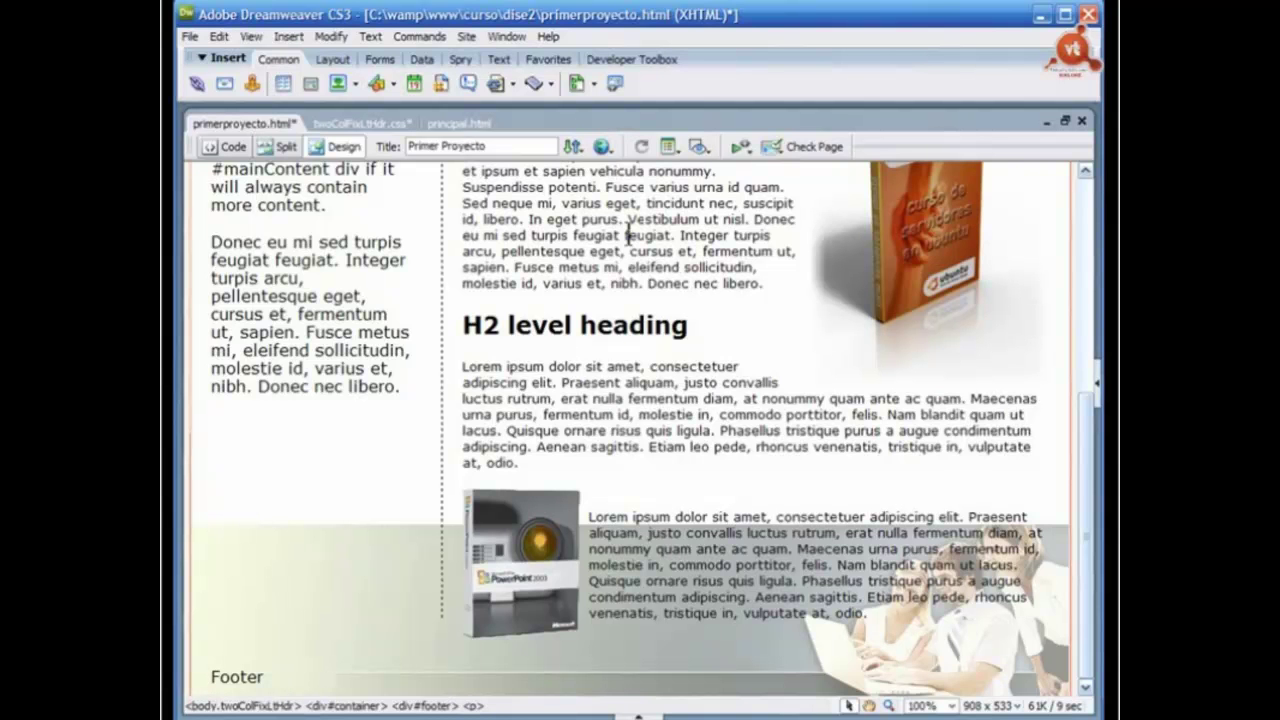
{"action": "scroll", "coordinate": [628, 236], "scroll_direction": "up", "scroll_amount": 5}
{"action": "left_click", "coordinate": [732, 595]}
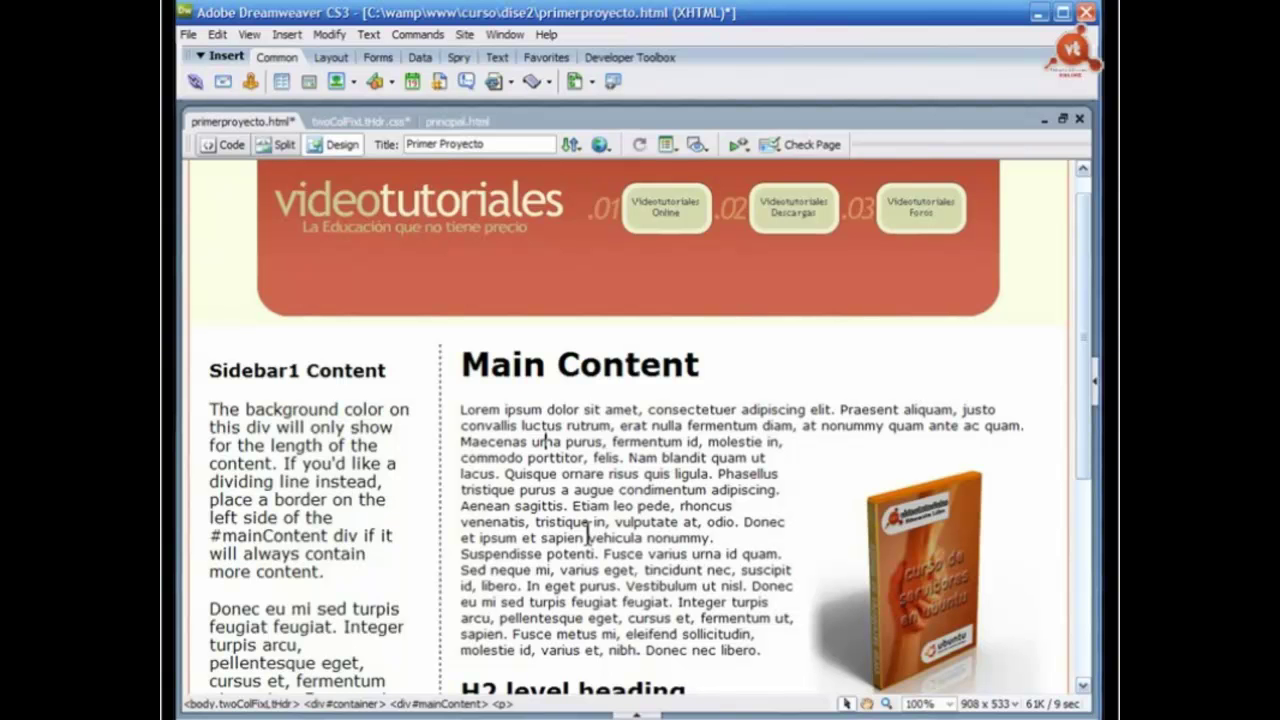
{"action": "key", "text": "Right"}
{"action": "key", "text": "Right"}
{"action": "key", "text": "Right"}
{"action": "key", "text": "Right"}
{"action": "key", "text": "Right"}
Step: Redisplay the CSS styles, list all rules of twoColFixLtHdr.css and select .twoColFixLtHdr #container #mainContent p
{"action": "left_click", "coordinate": [1096, 396]}
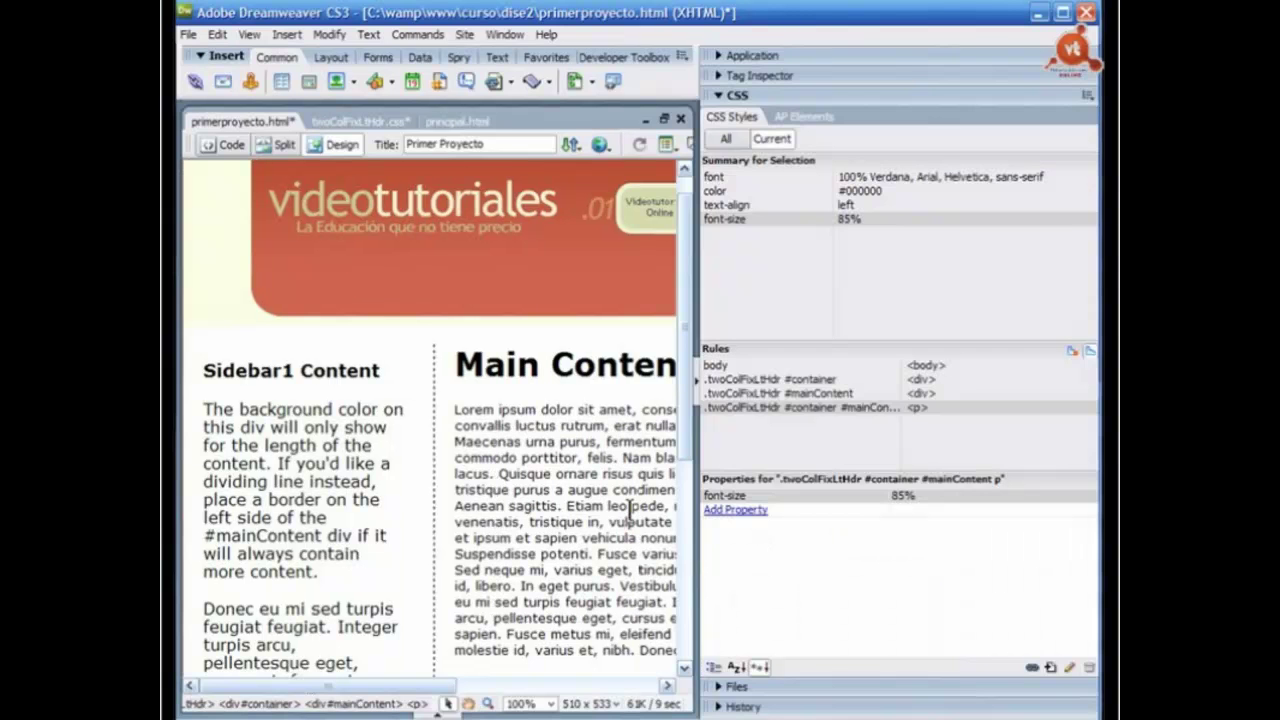
{"action": "left_click_drag", "start_coordinate": [575, 30], "coordinate": [578, 30]}
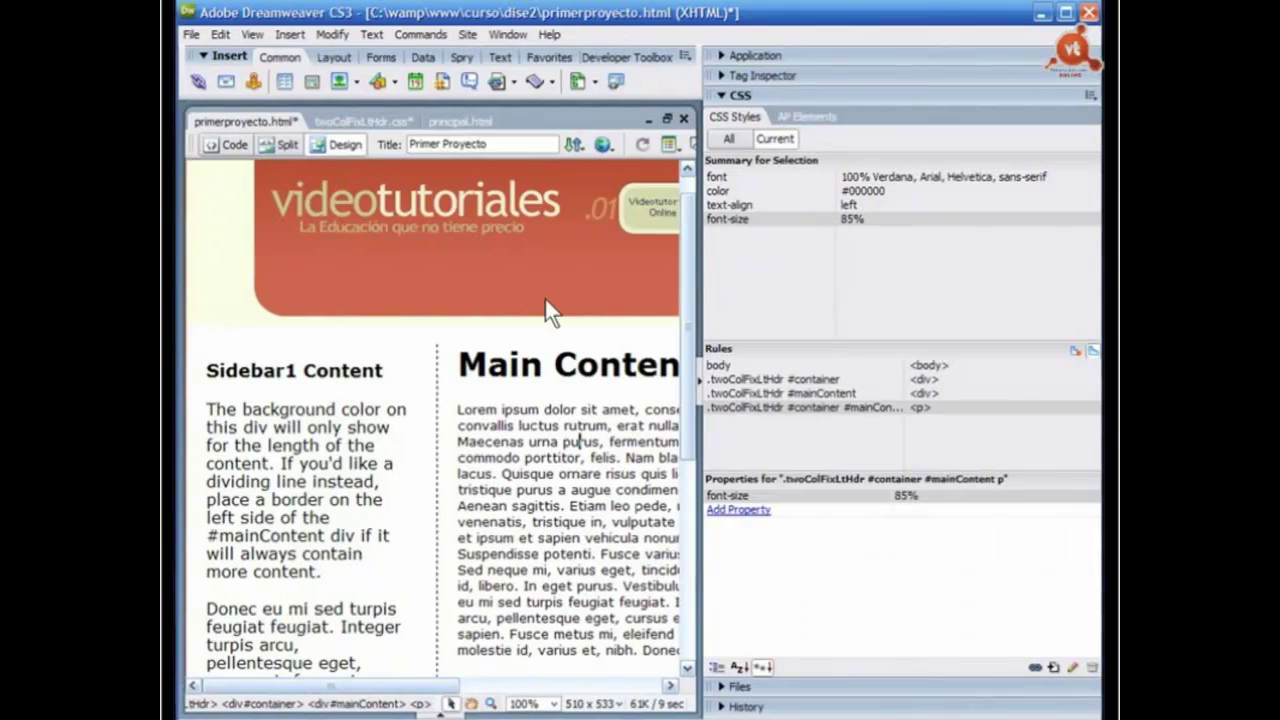
{"action": "left_click", "coordinate": [729, 139]}
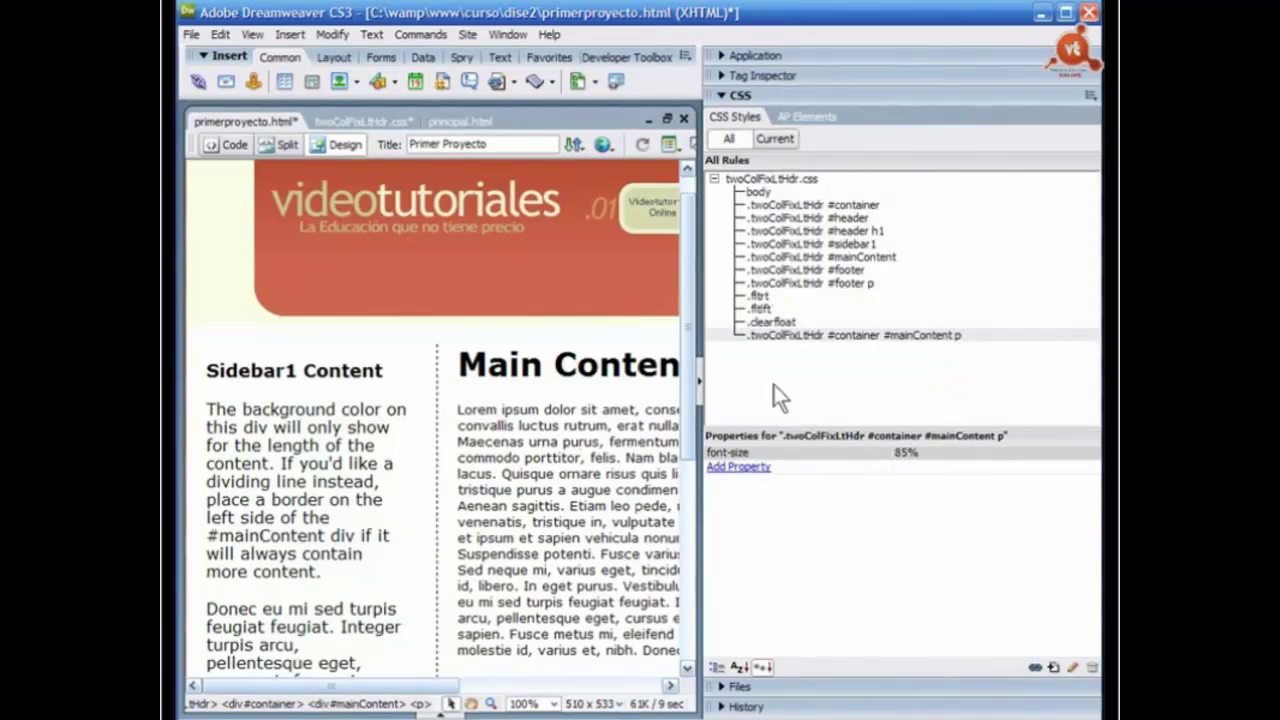
{"action": "left_click", "coordinate": [760, 336]}
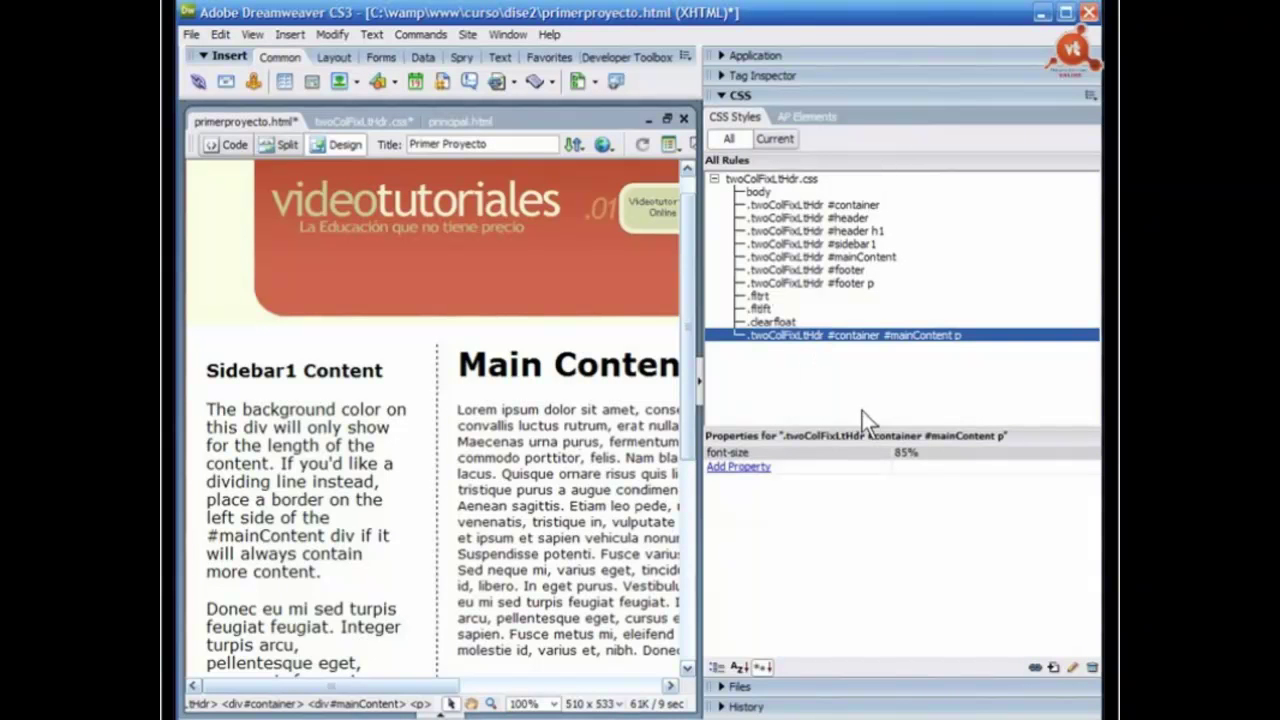
Step: Change the selector of the .twoColFixLtHdr #container #mainContent p rule to p
{"action": "left_click", "coordinate": [802, 334]}
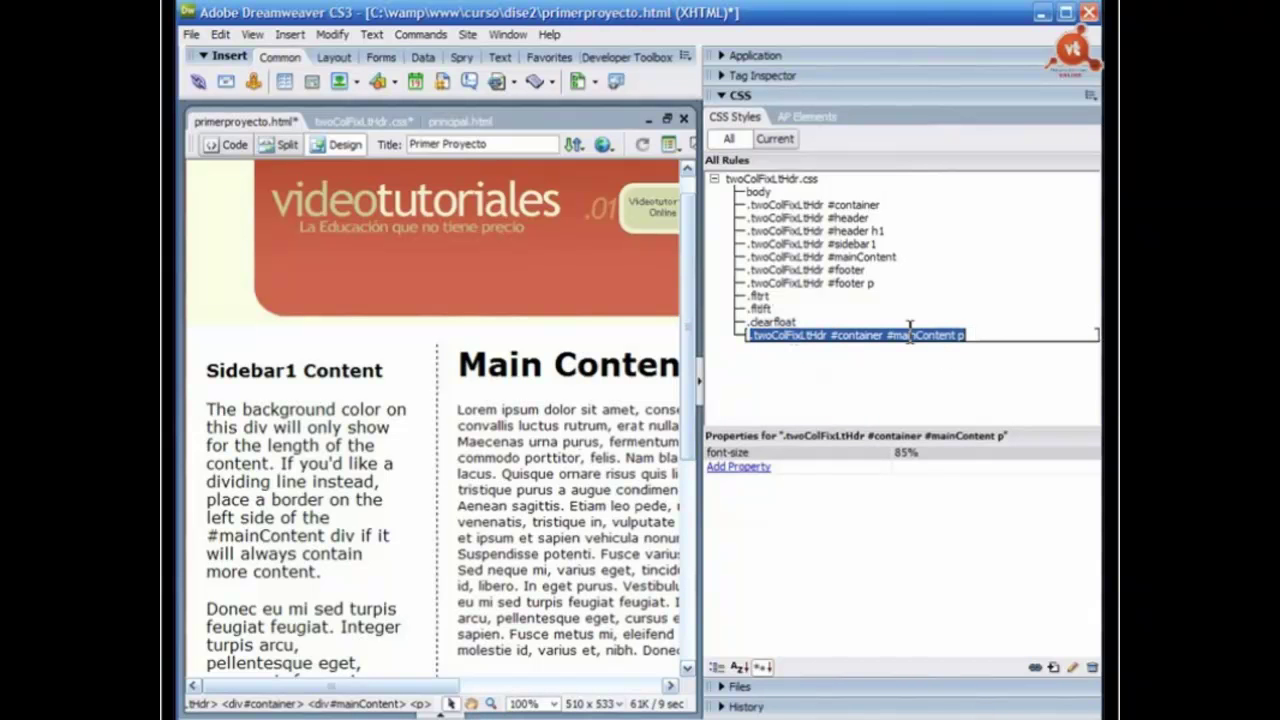
{"action": "key", "text": "Return"}
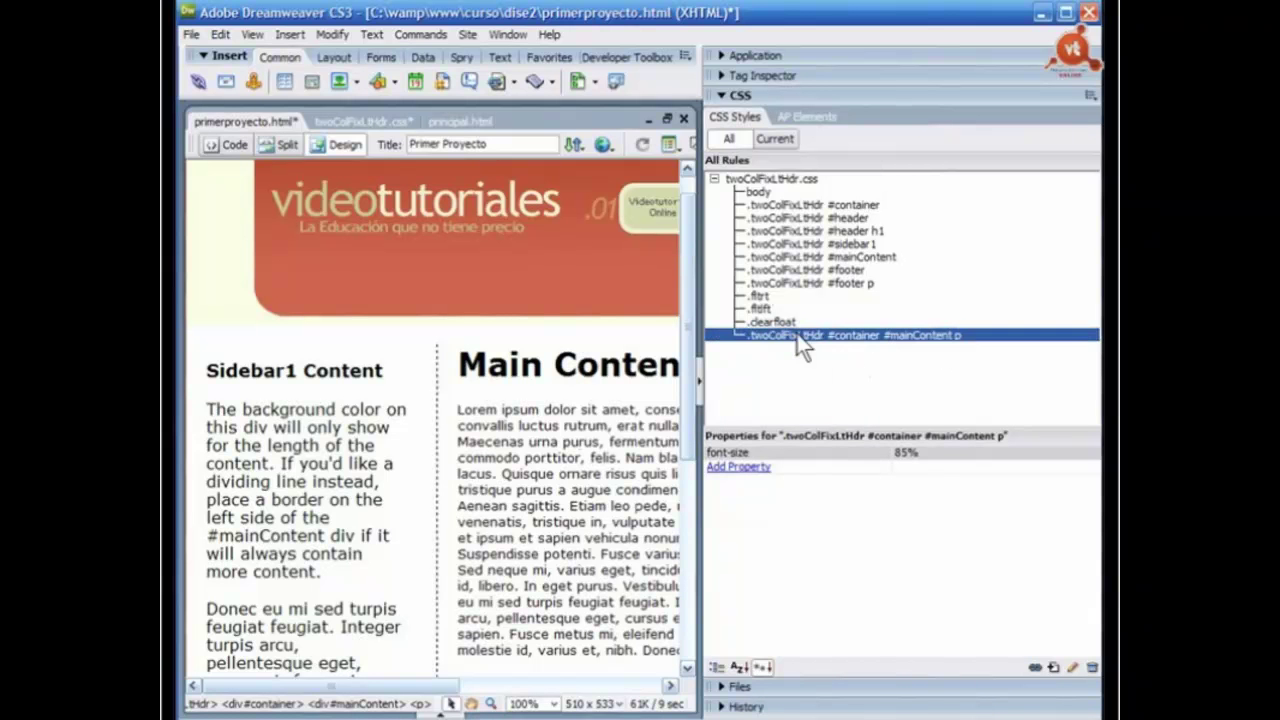
{"action": "right_click", "coordinate": [800, 340]}
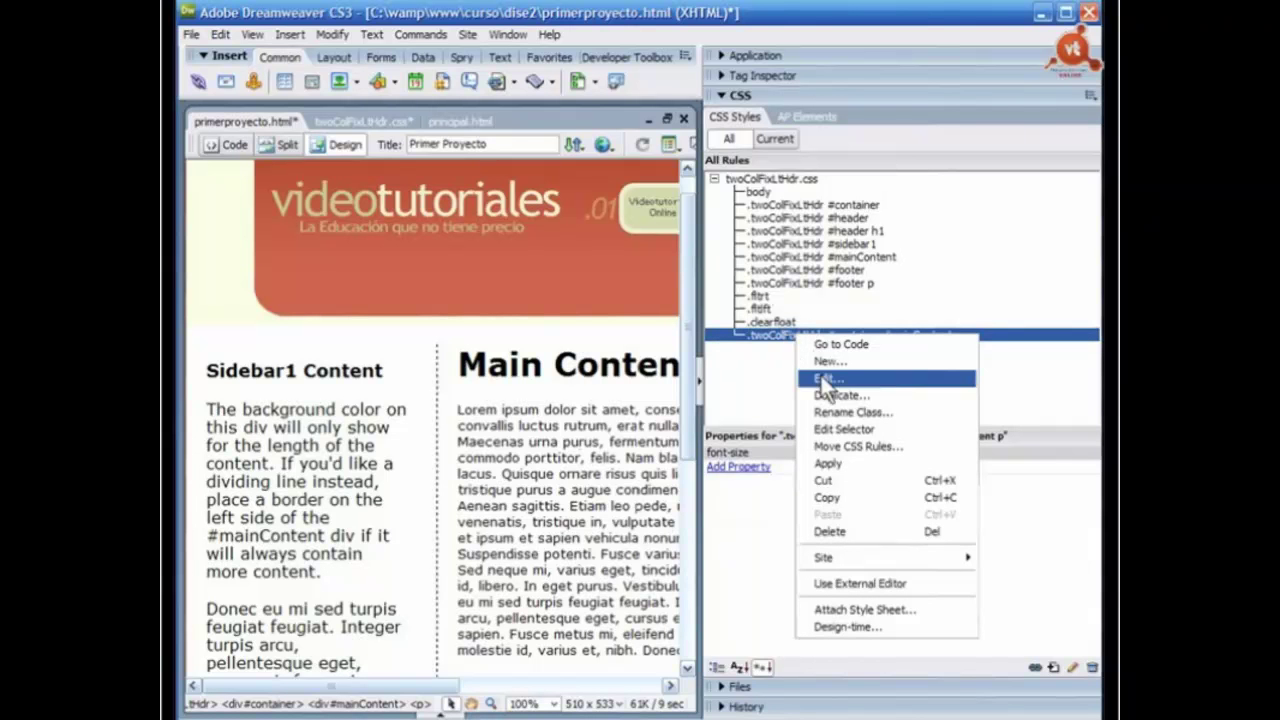
{"action": "left_click", "coordinate": [831, 430]}
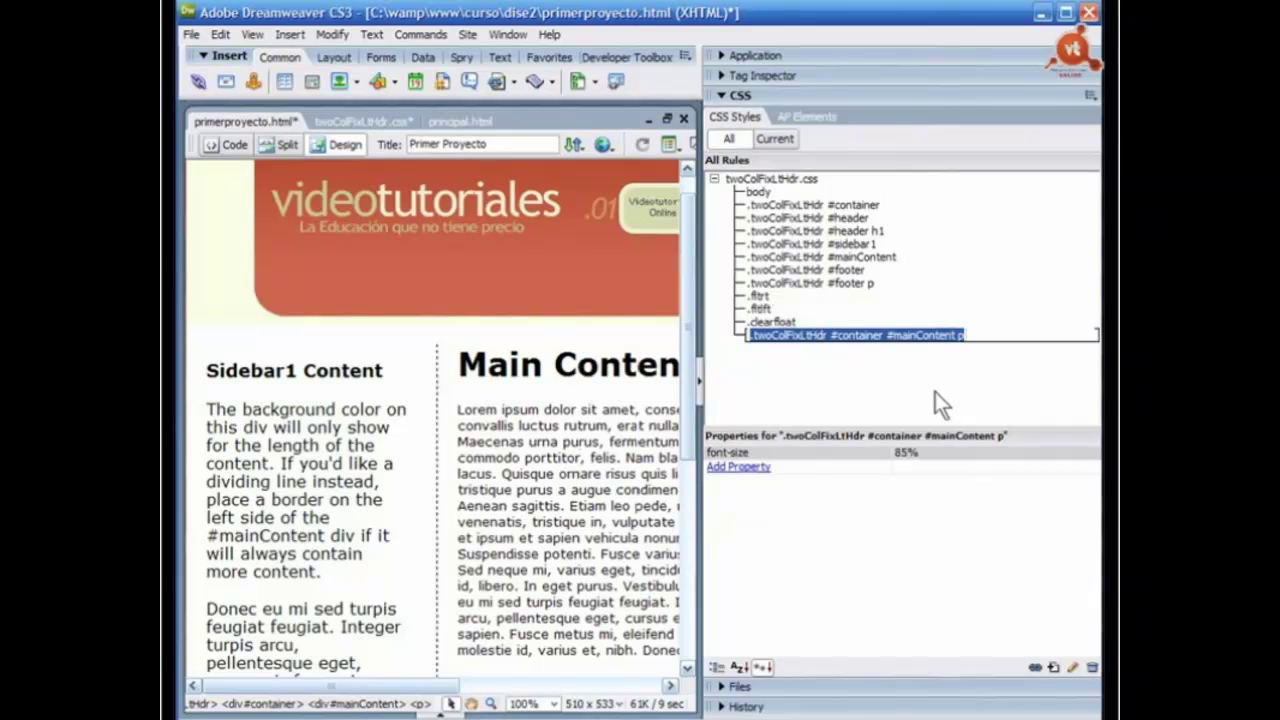
{"action": "type", "text": "p"}
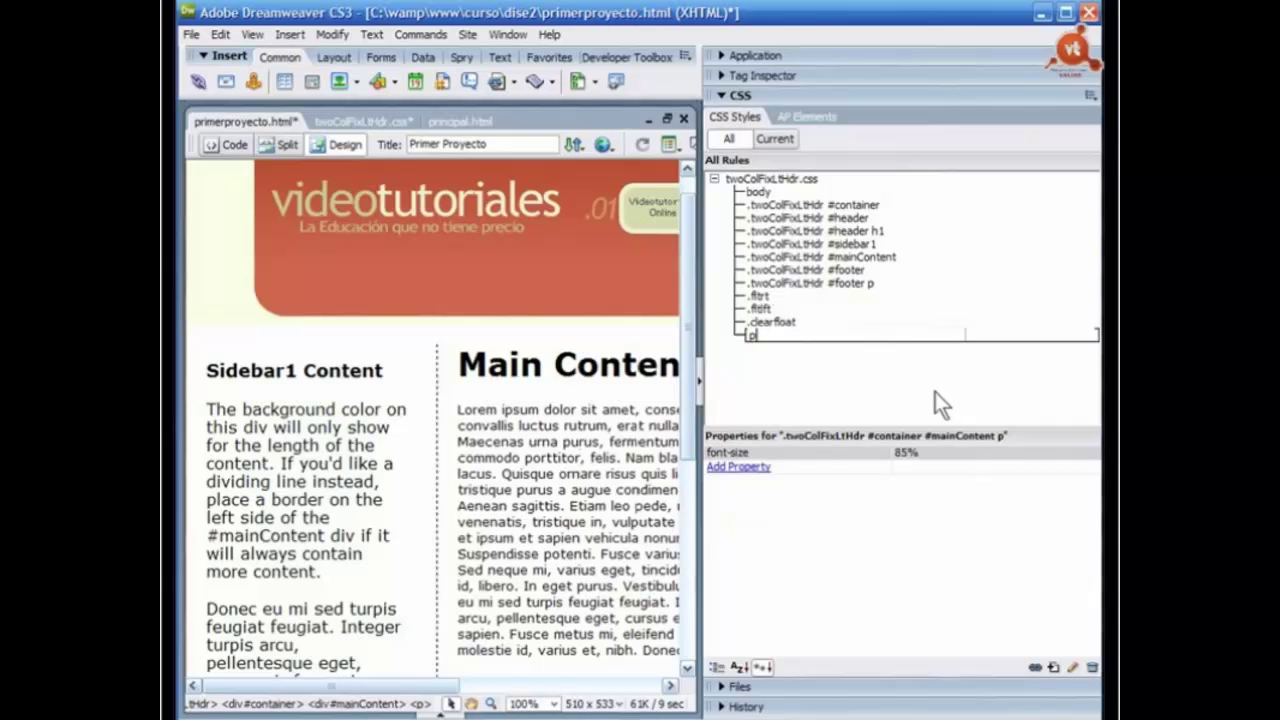
{"action": "key", "text": "ctrl+z"}
{"action": "left_click", "coordinate": [903, 342]}
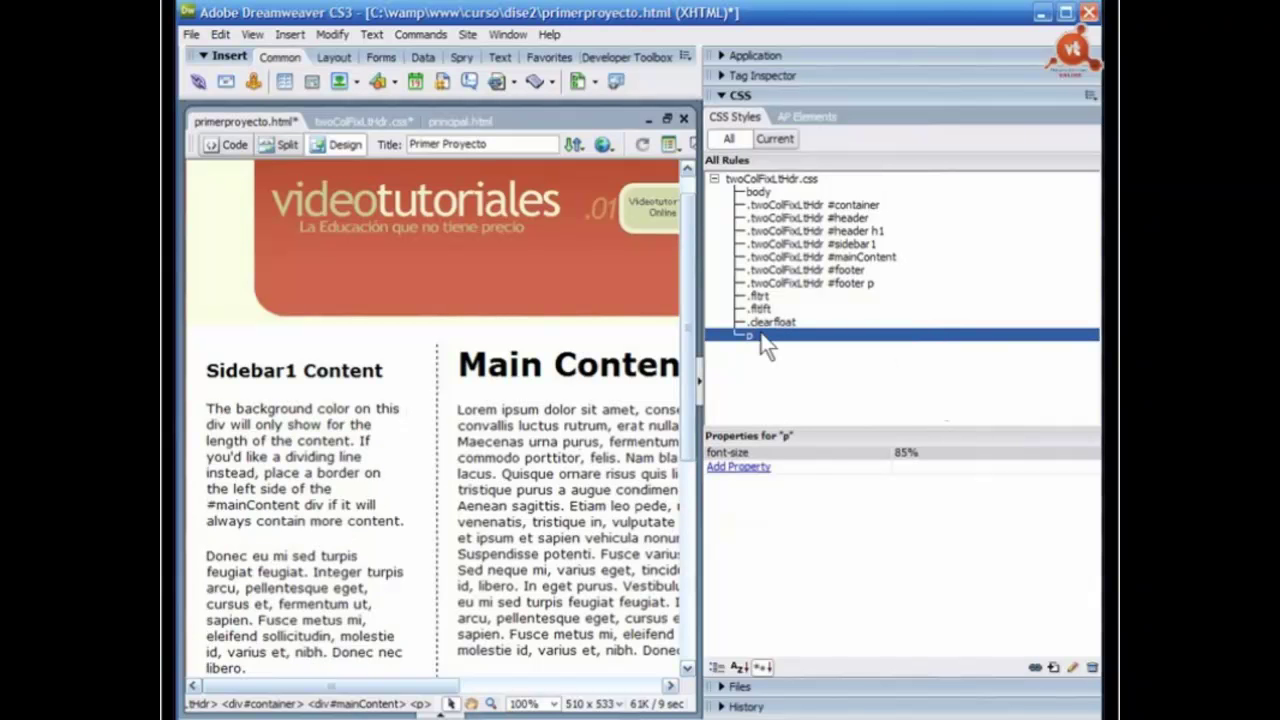
Step: Compare the paragraph text size in the sidebar, the main content and the footer under the p rule
{"action": "left_click", "coordinate": [382, 415]}
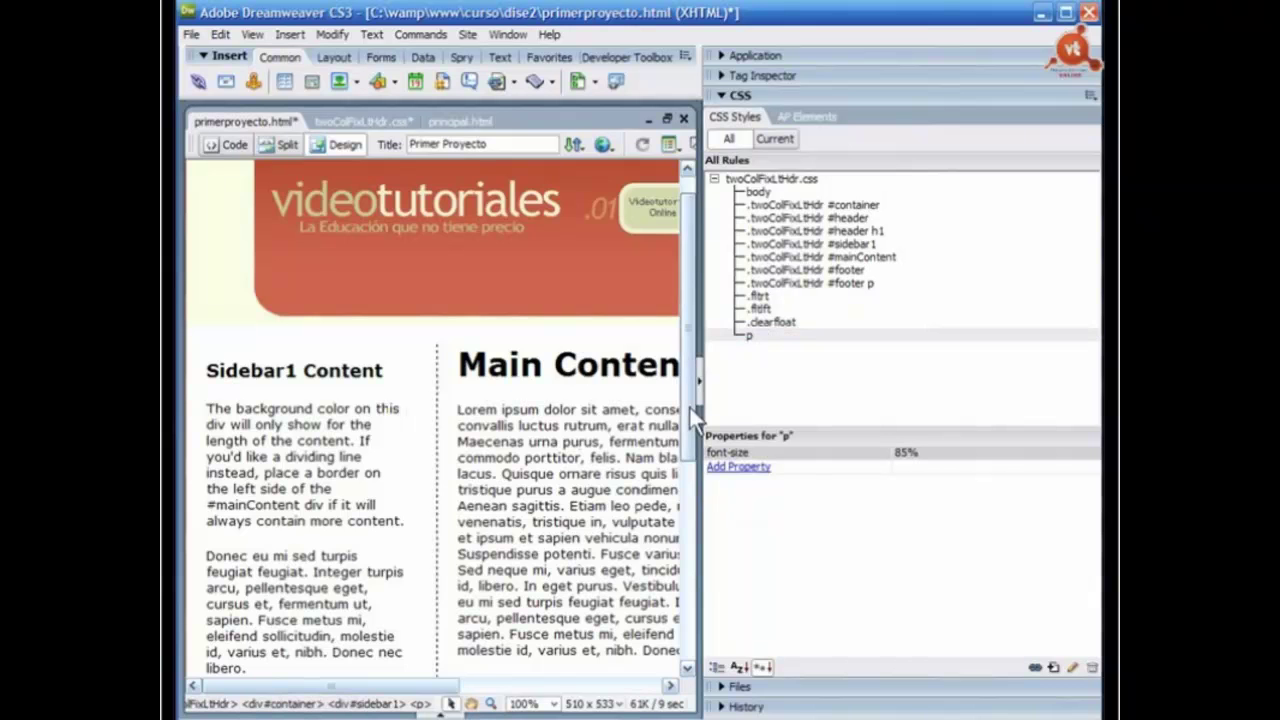
{"action": "scroll", "coordinate": [693, 410], "scroll_direction": "down", "scroll_amount": 4}
{"action": "left_click_drag", "start_coordinate": [687, 430], "coordinate": [692, 350]}
{"action": "scroll", "coordinate": [548, 503], "scroll_direction": "up", "scroll_amount": 3}
{"action": "left_click", "coordinate": [519, 455]}
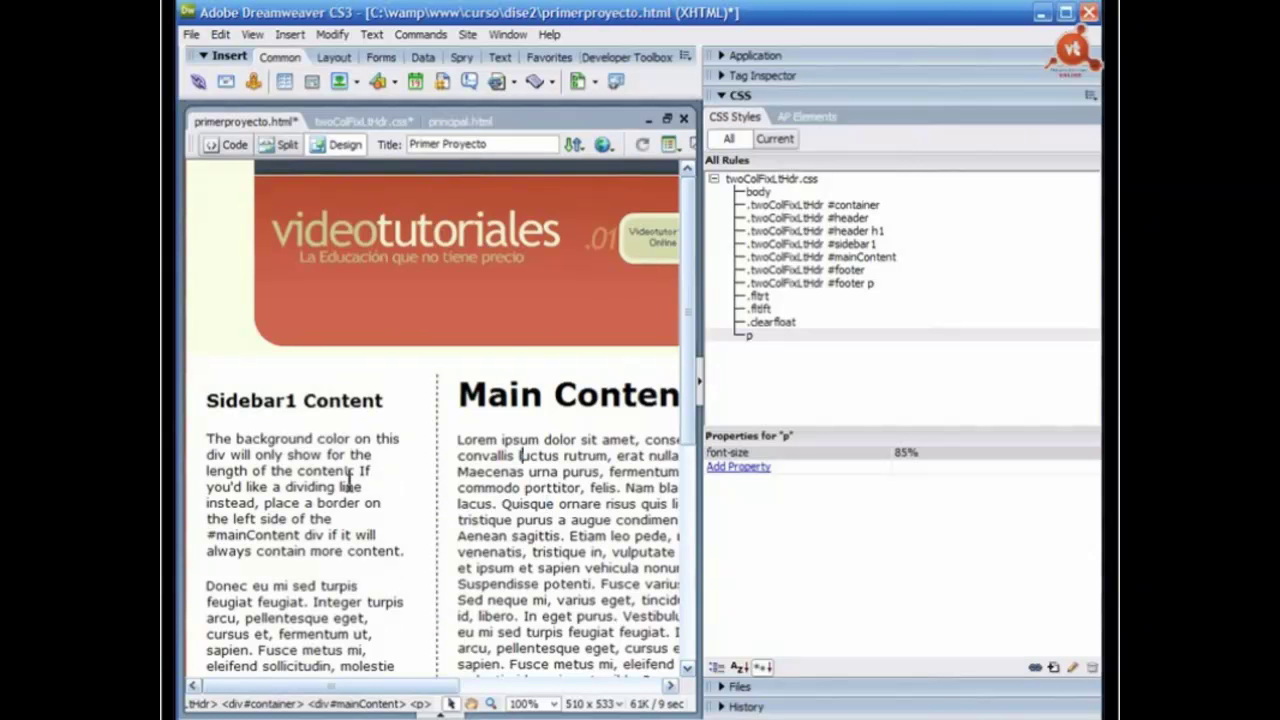
{"action": "left_click", "coordinate": [528, 472]}
{"action": "scroll", "coordinate": [692, 450], "scroll_direction": "down", "scroll_amount": 2}
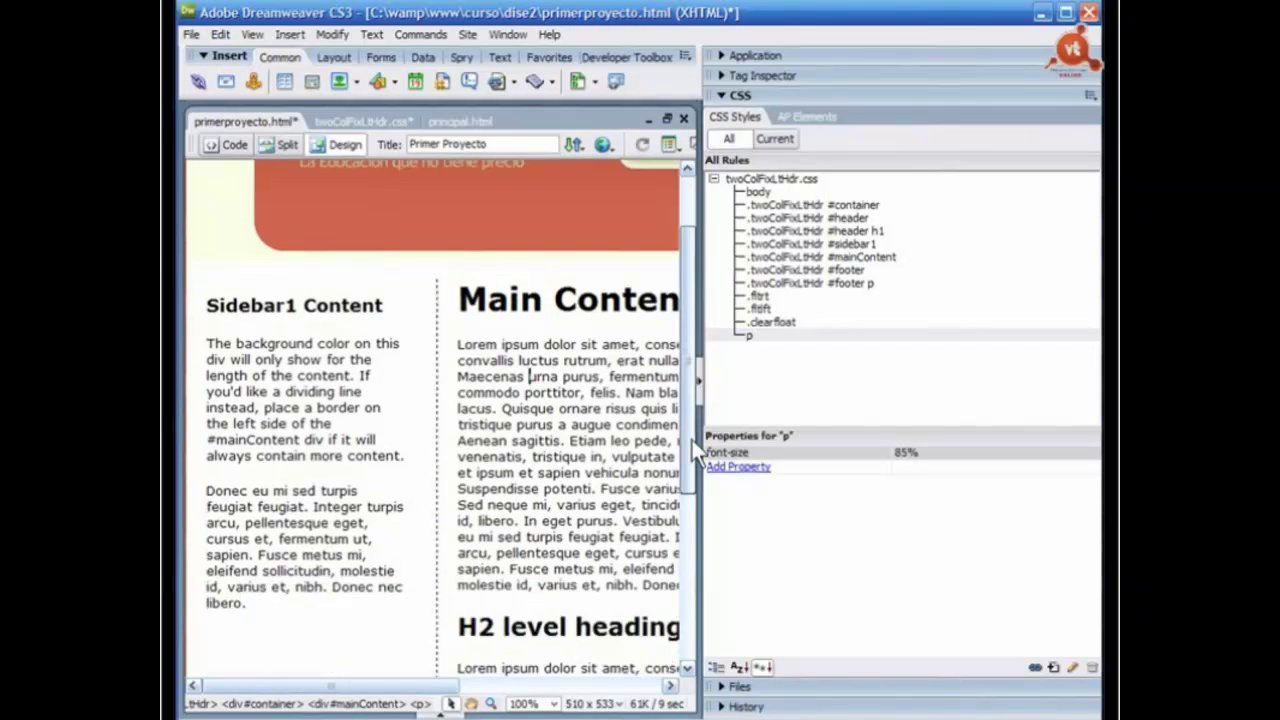
{"action": "left_click_drag", "start_coordinate": [692, 440], "coordinate": [693, 380]}
{"action": "left_click", "coordinate": [303, 517]}
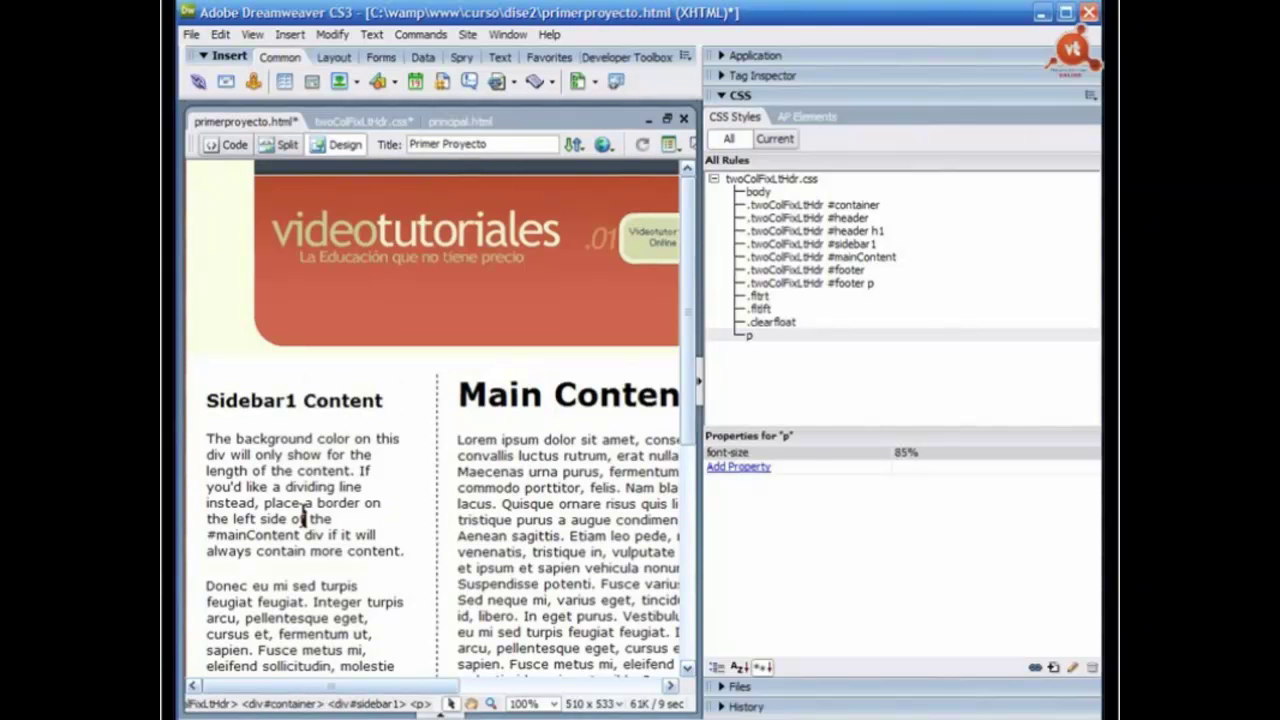
{"action": "left_click", "coordinate": [502, 503]}
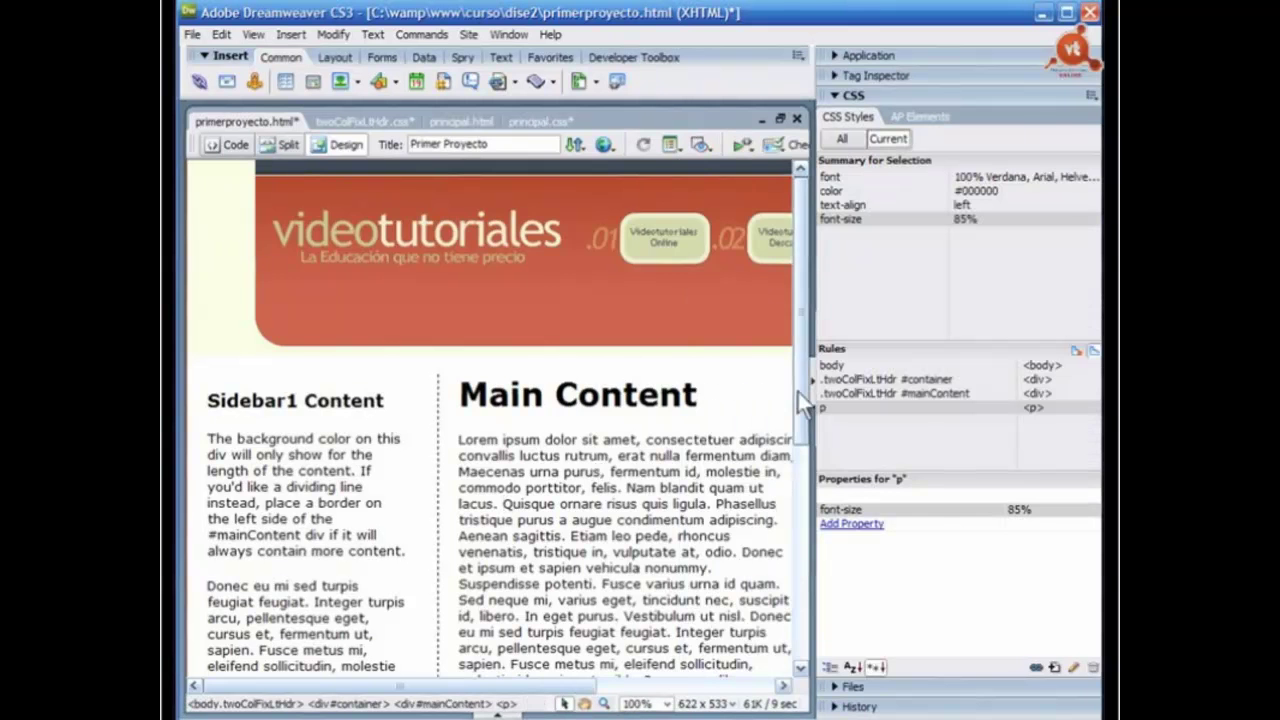
{"action": "left_click_drag", "start_coordinate": [798, 392], "coordinate": [802, 618]}
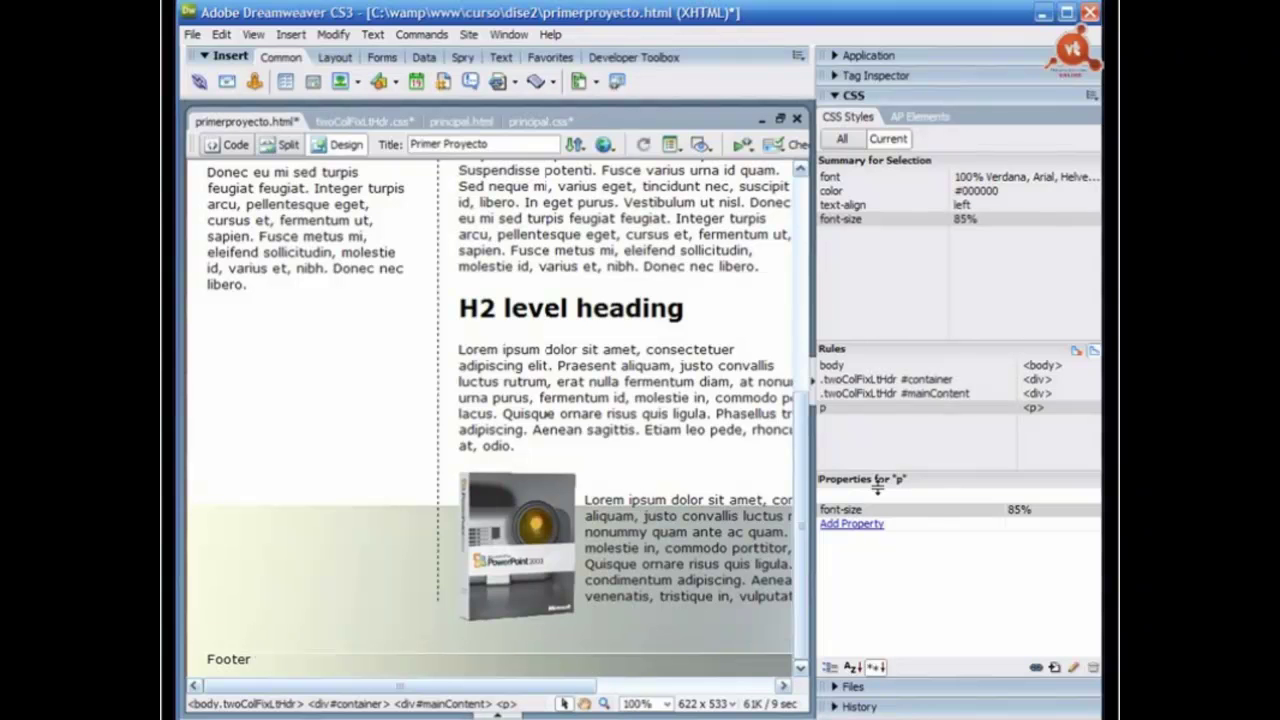
Step: Add a color property with the value 8A5B31 to the .twoColFixLtHdr #footer p rule
{"action": "left_click", "coordinate": [843, 139]}
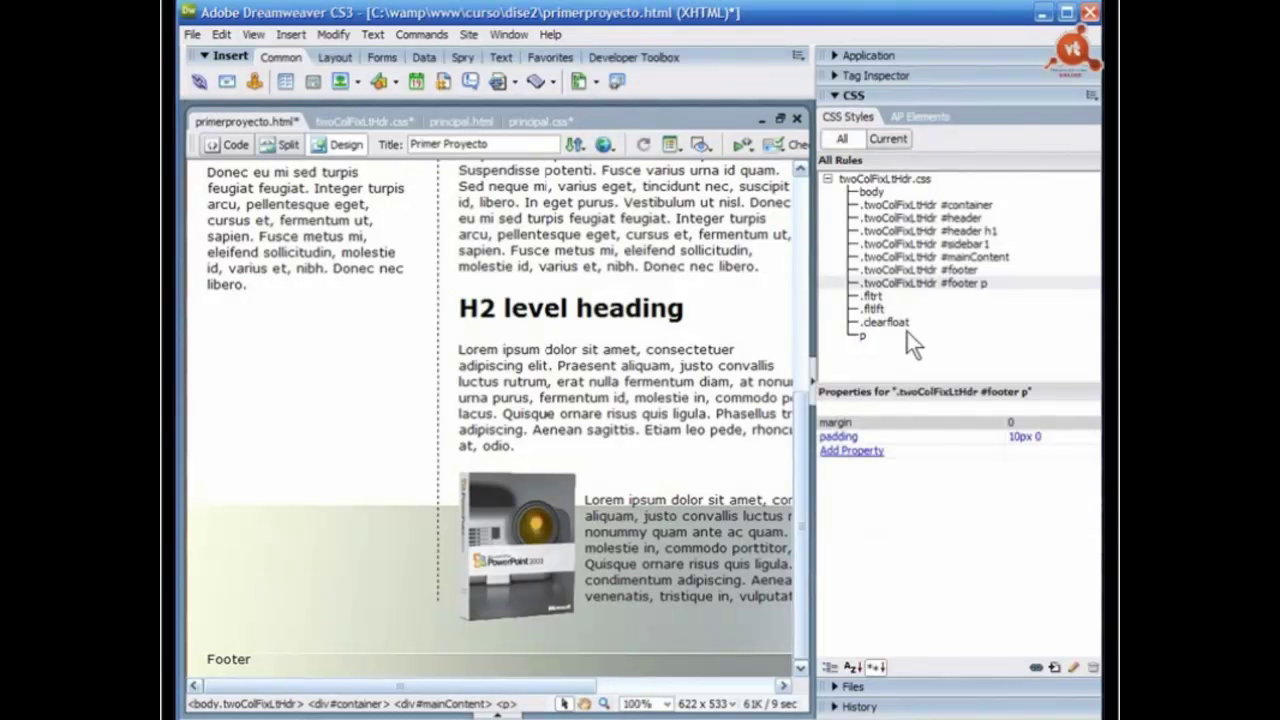
{"action": "left_click", "coordinate": [884, 283]}
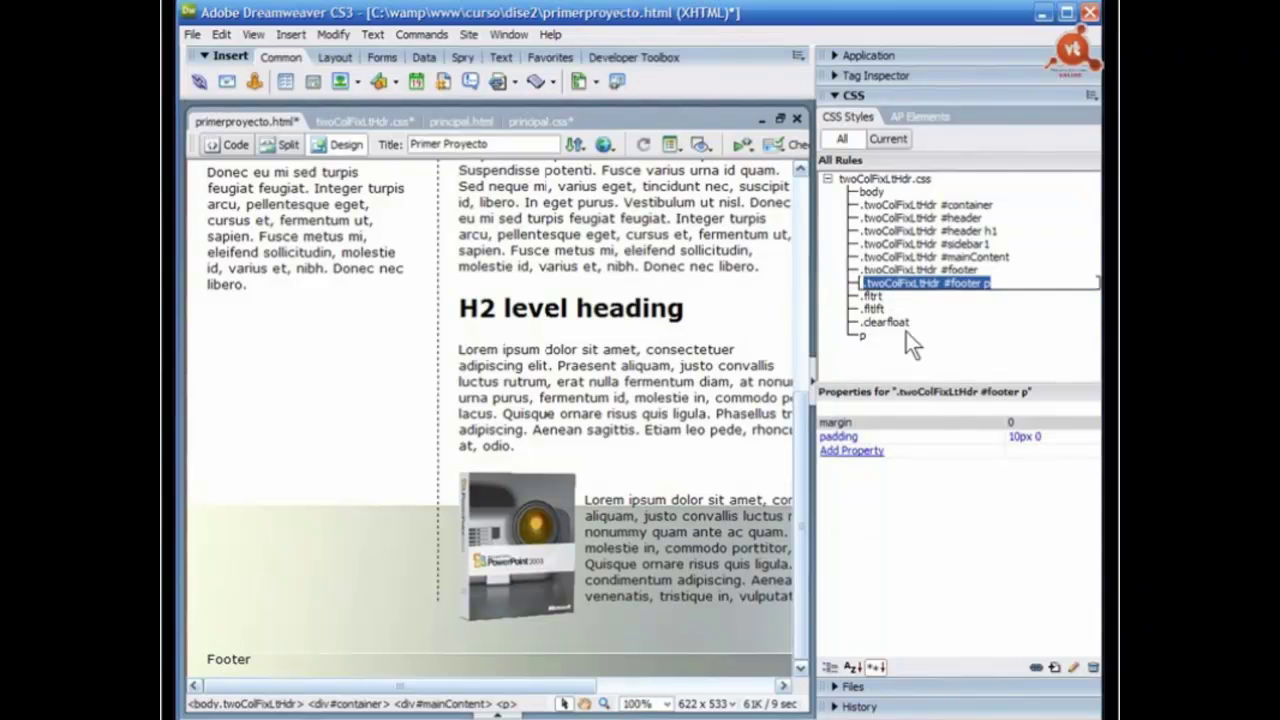
{"action": "left_click", "coordinate": [851, 286]}
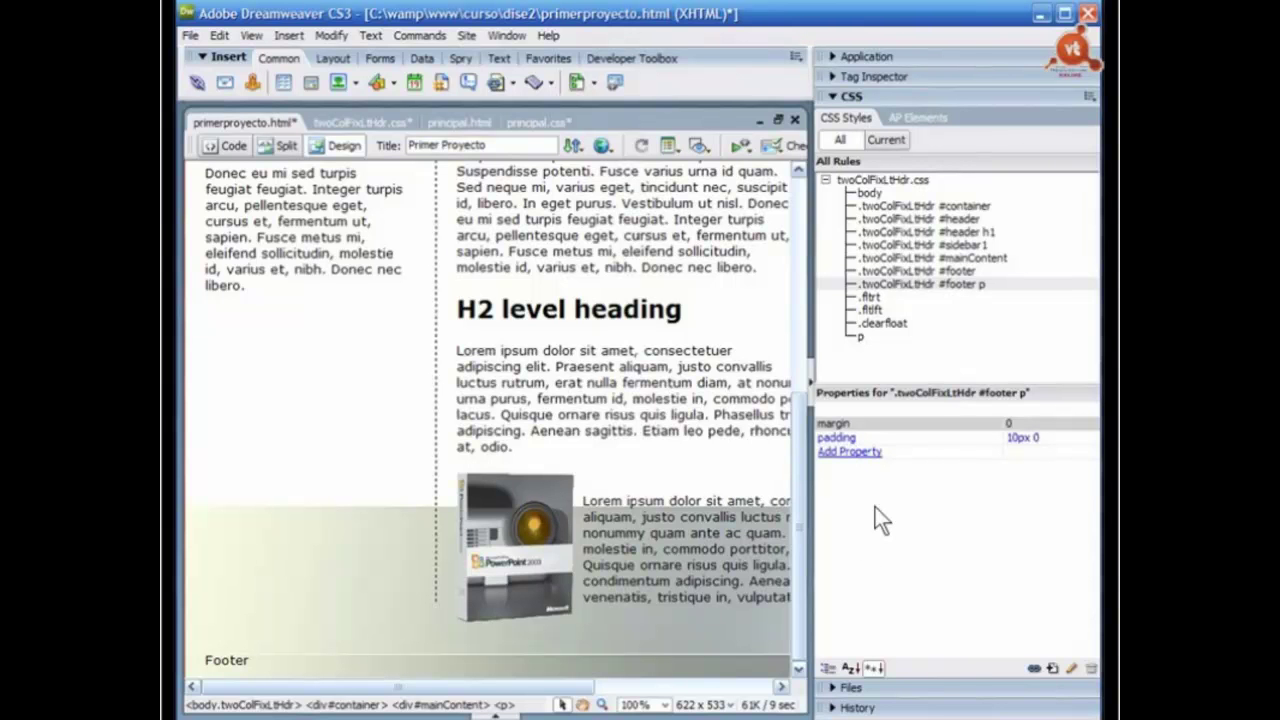
{"action": "left_click", "coordinate": [850, 452]}
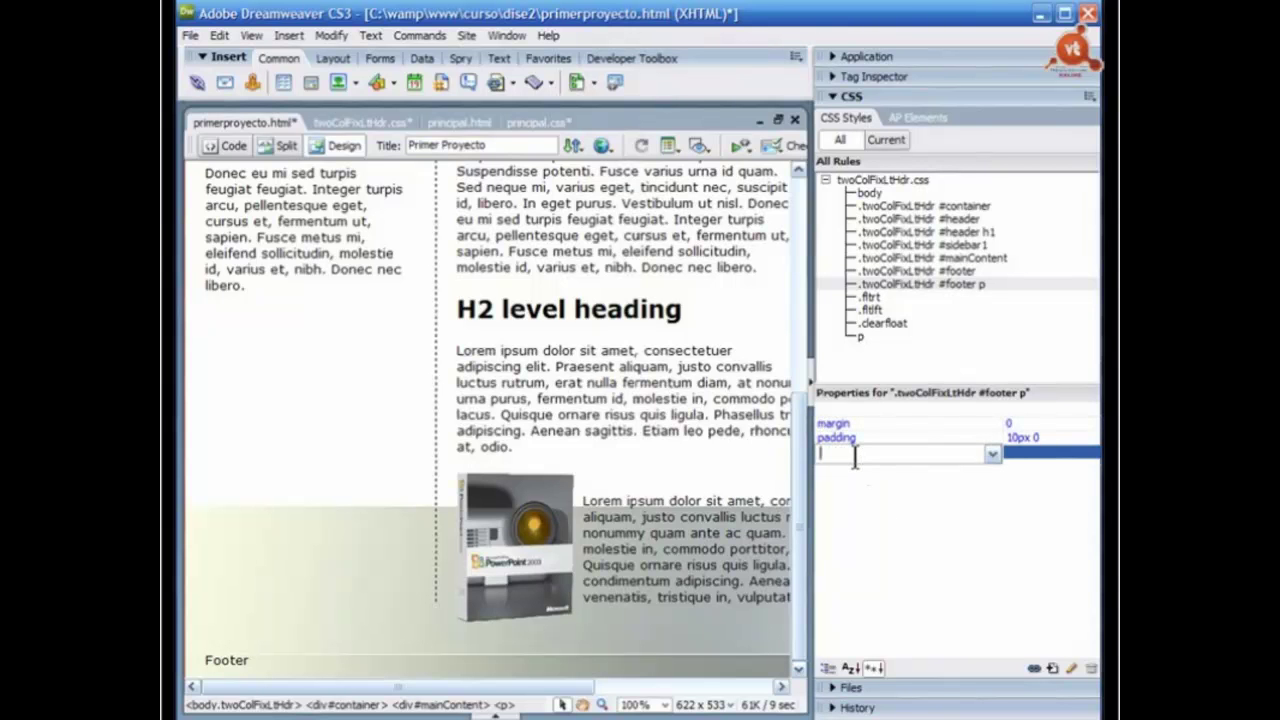
{"action": "type", "text": "d"}
{"action": "left_click", "coordinate": [992, 454]}
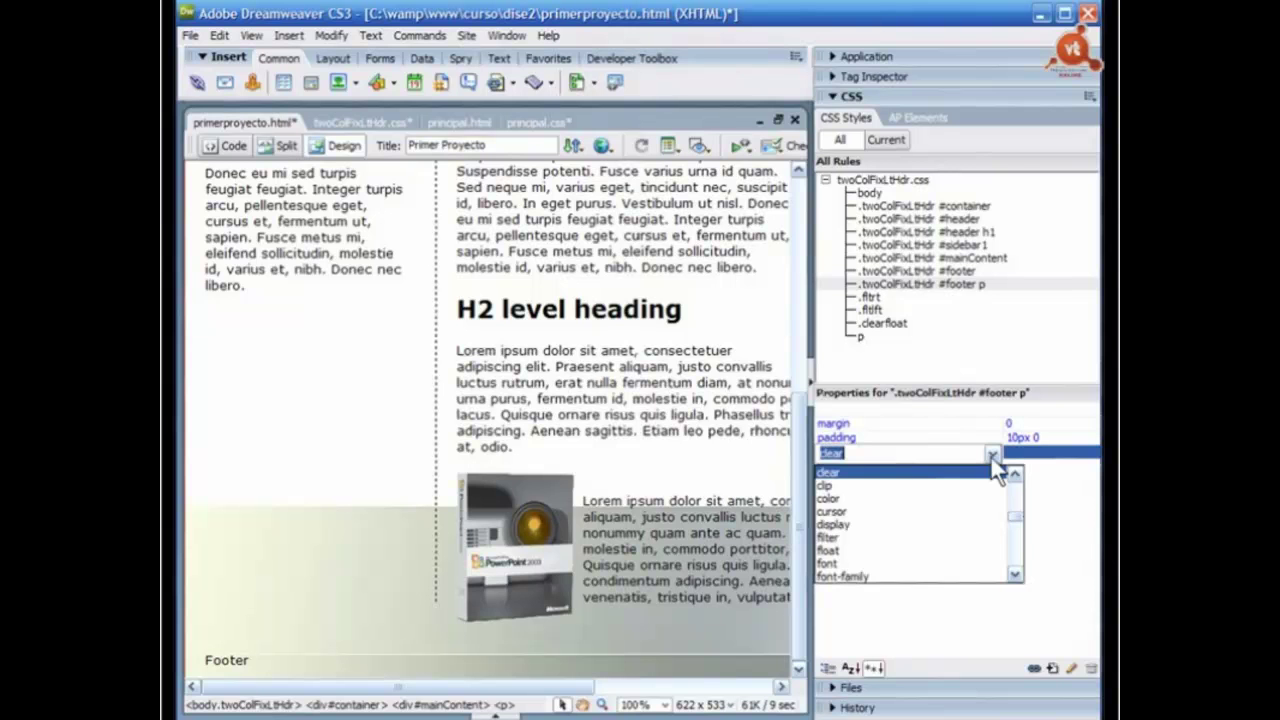
{"action": "left_click", "coordinate": [853, 499]}
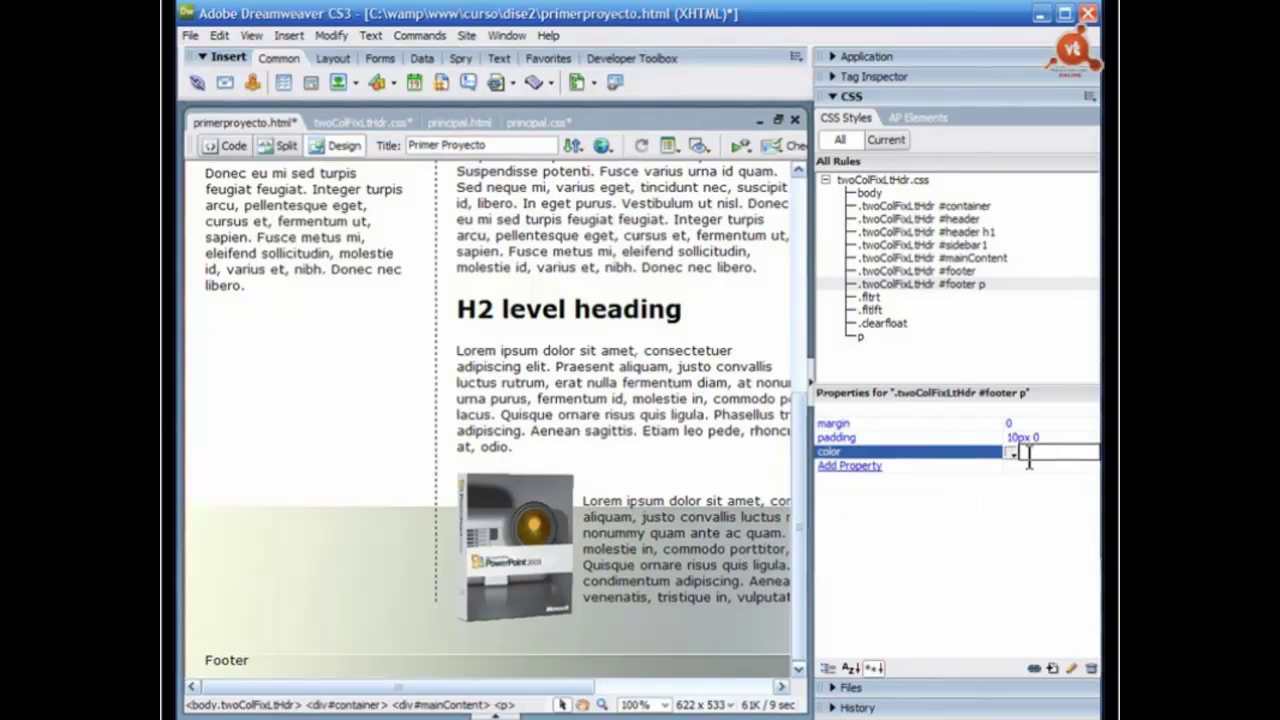
{"action": "right_click", "coordinate": [1028, 455]}
{"action": "left_click", "coordinate": [1062, 523]}
{"action": "key", "text": "Return"}
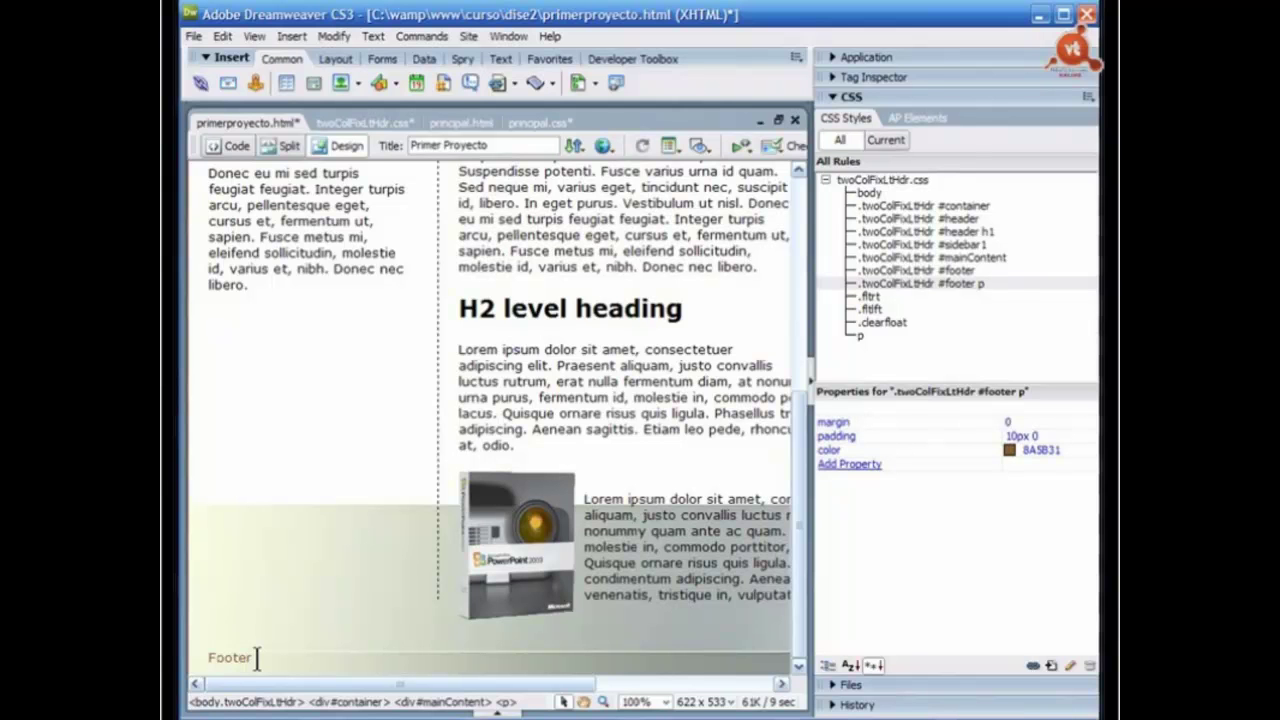
Step: Add a font-size property of 65% to the .twoColFixLtHdr #footer p rule
{"action": "left_click", "coordinate": [852, 465]}
{"action": "type", "text": "f"}
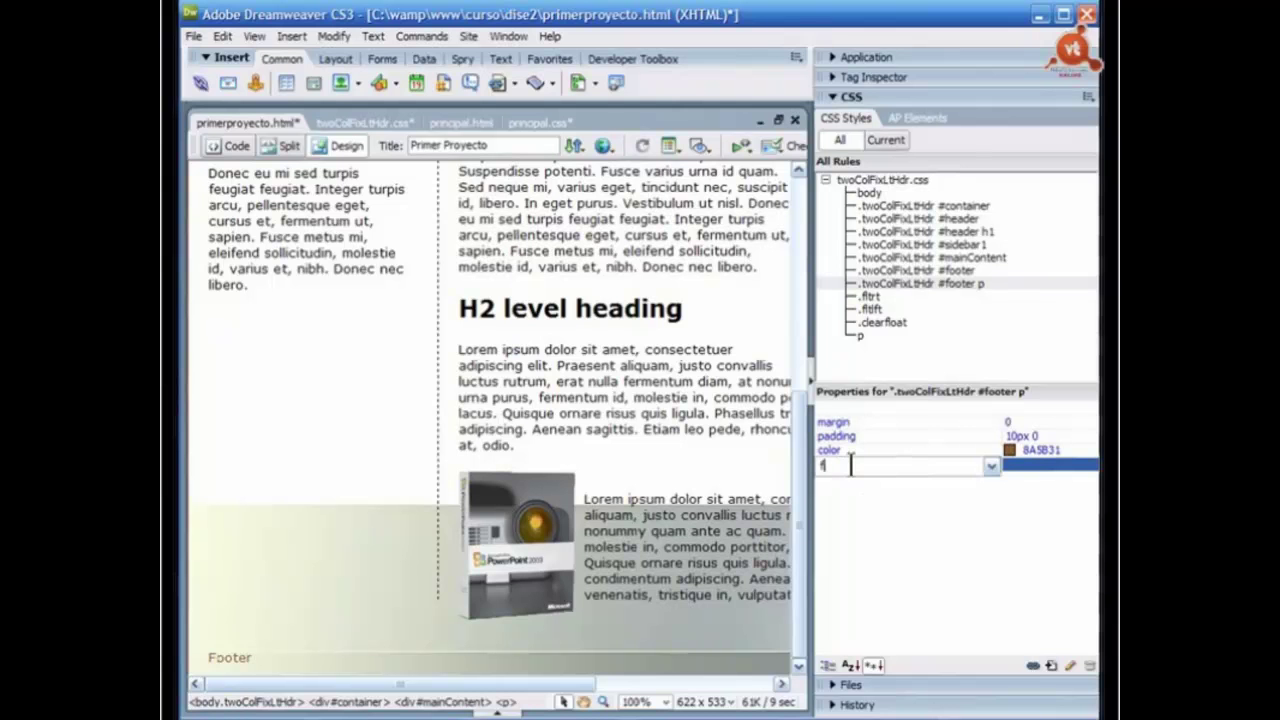
{"action": "type", "text": "ont"}
{"action": "left_click", "coordinate": [991, 466]}
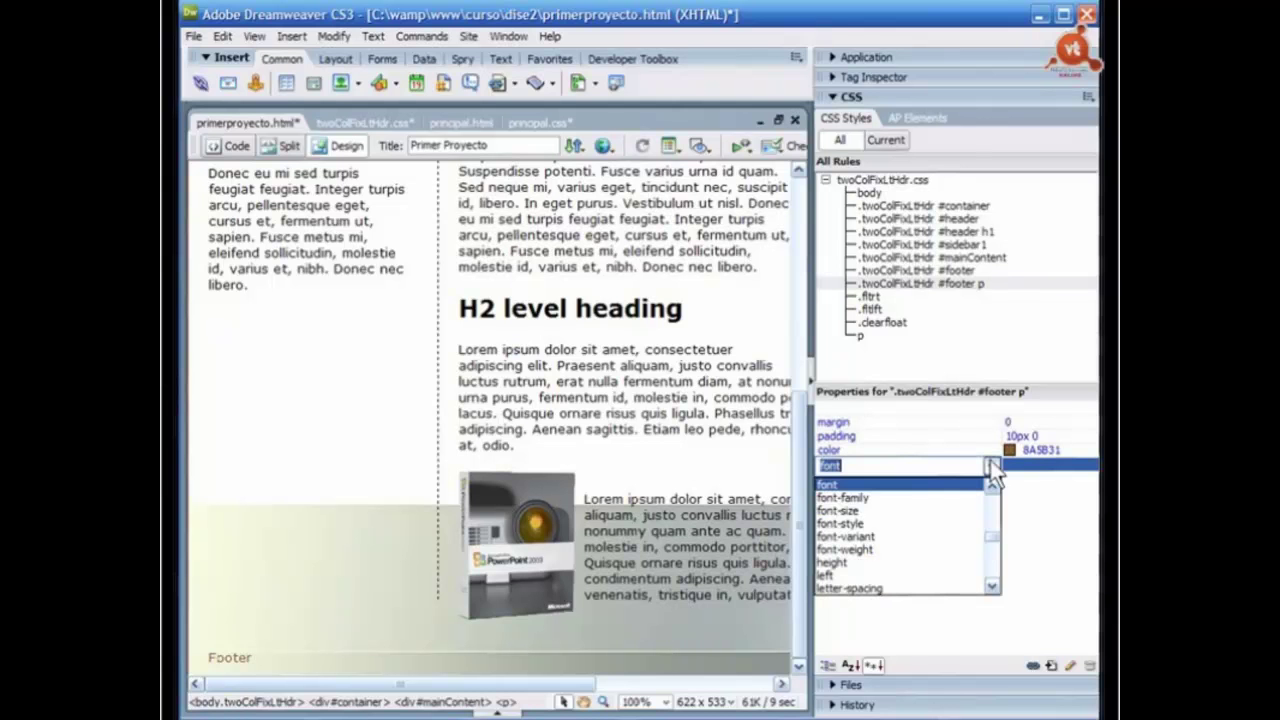
{"action": "left_click", "coordinate": [871, 510]}
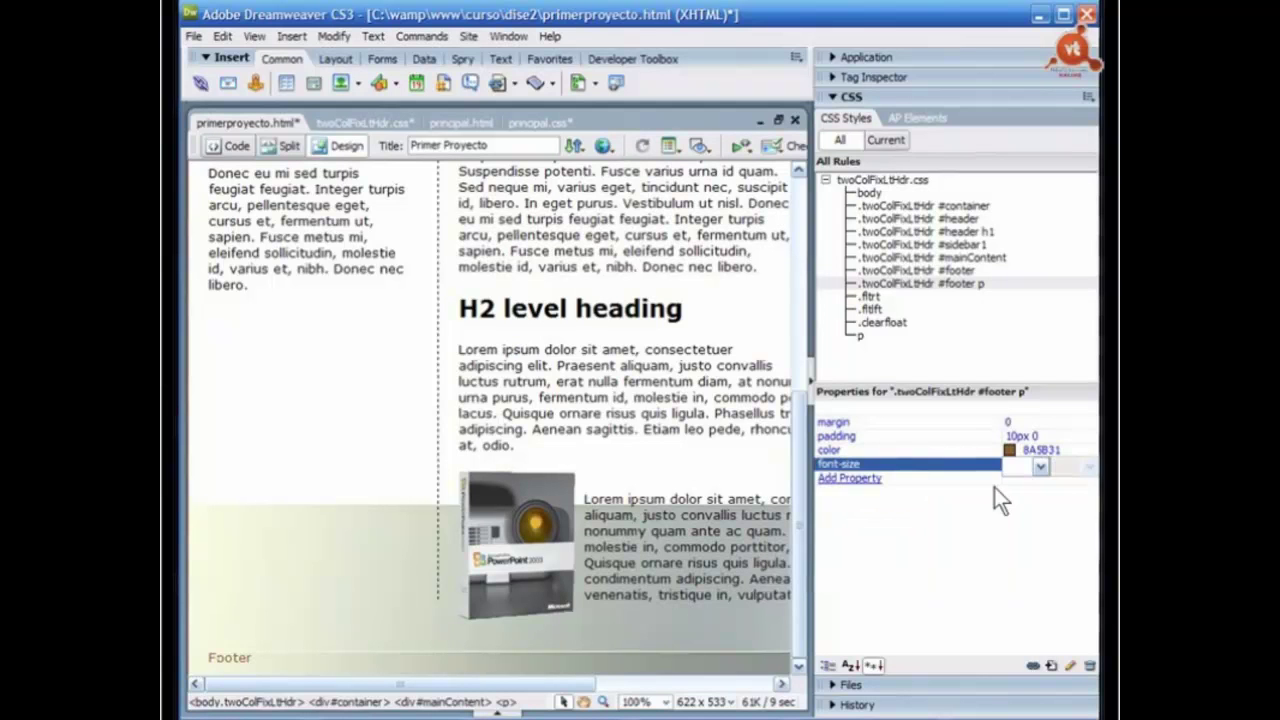
{"action": "left_click", "coordinate": [1014, 465]}
{"action": "type", "text": "6"}
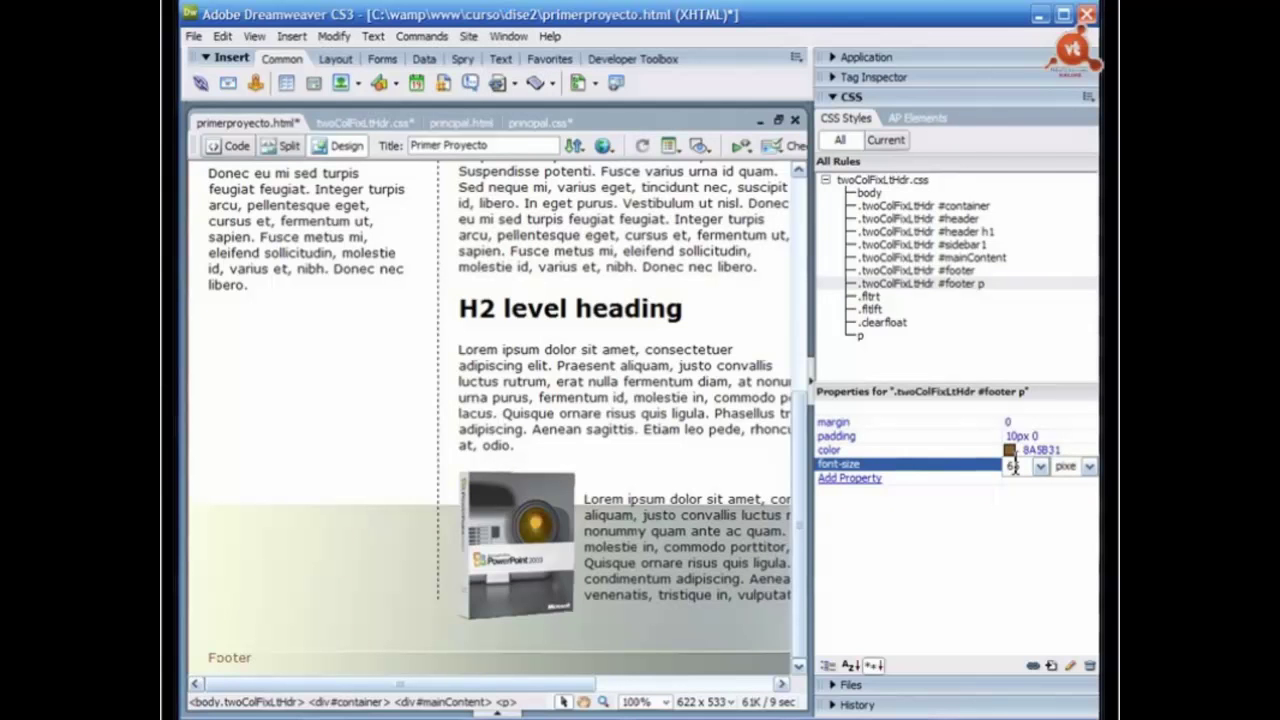
{"action": "key", "text": "BackSpace"}
{"action": "type", "text": "5"}
{"action": "key", "text": "Return"}
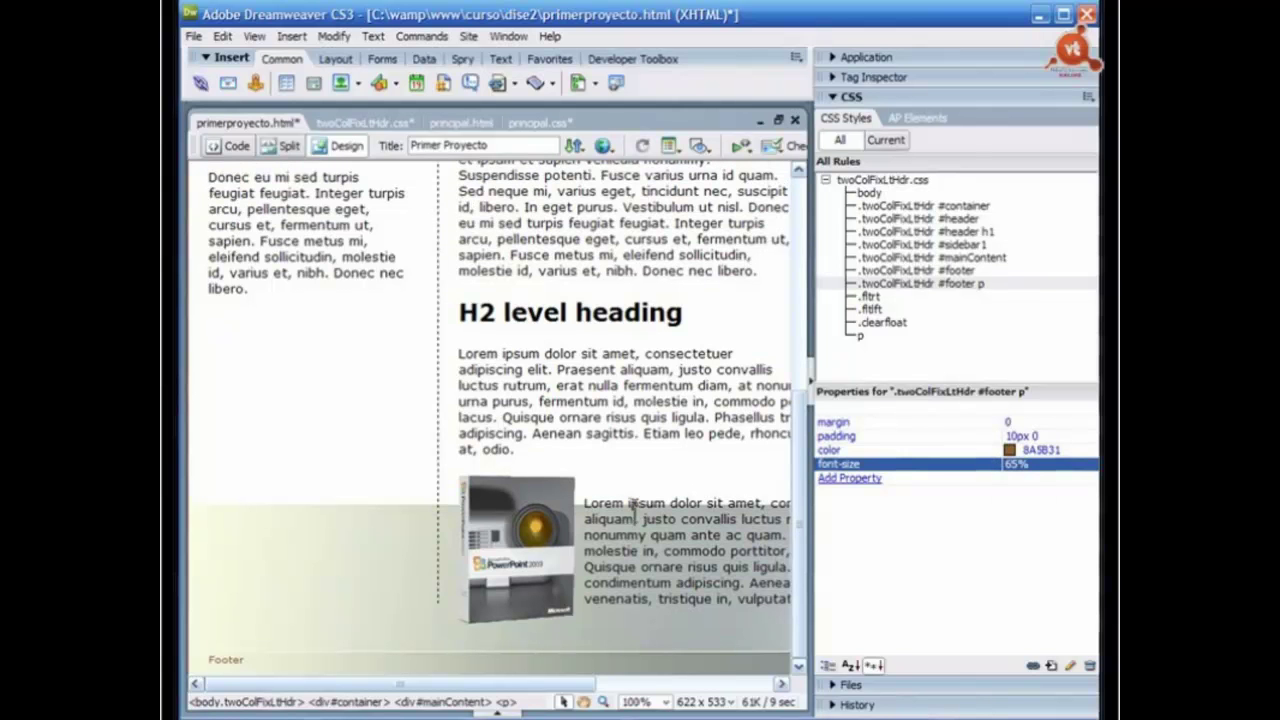
Step: Replace the word Footer in the footer paragraph with a copyright special character
{"action": "left_click", "coordinate": [361, 216]}
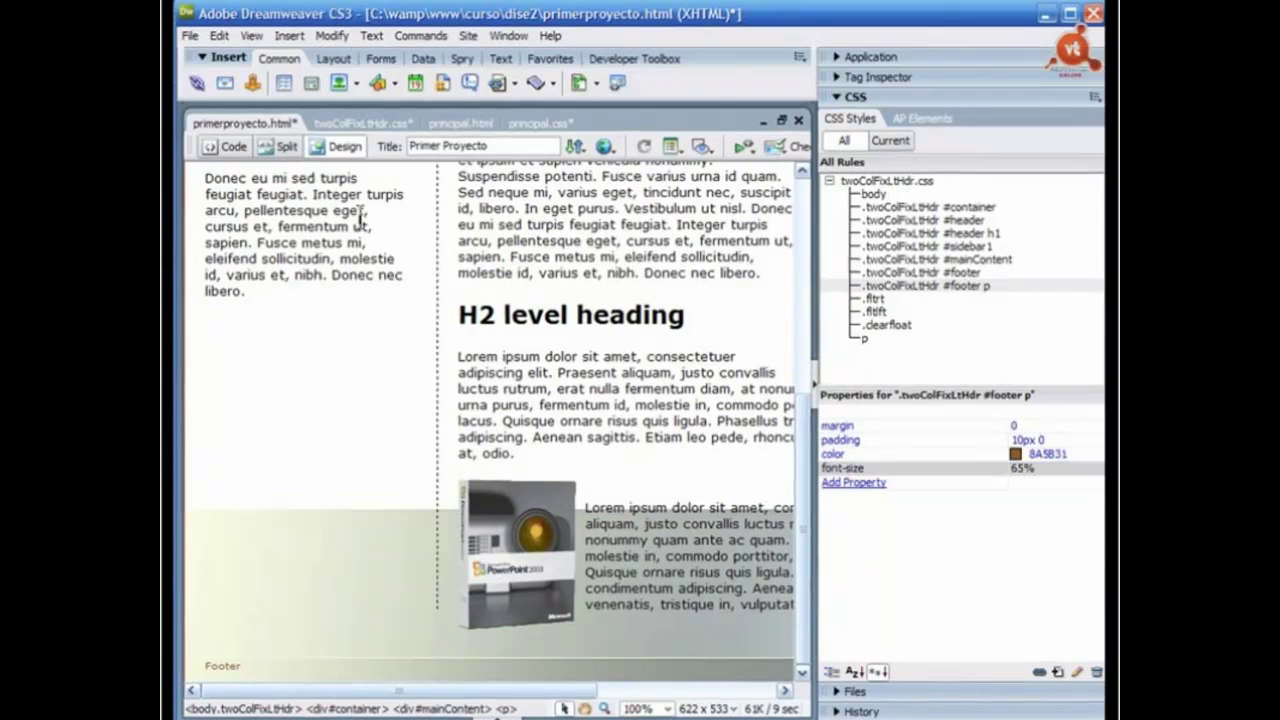
{"action": "left_click", "coordinate": [251, 666]}
{"action": "double_click", "coordinate": [251, 666]}
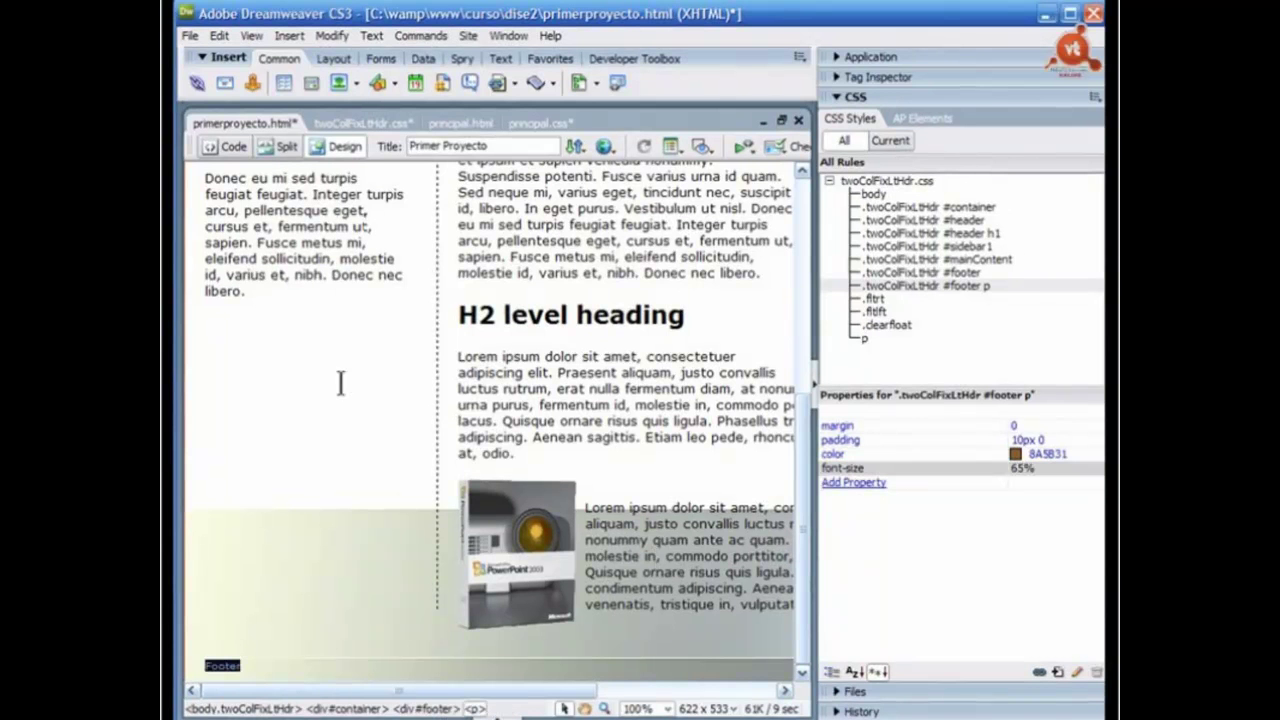
{"action": "left_click", "coordinate": [289, 36]}
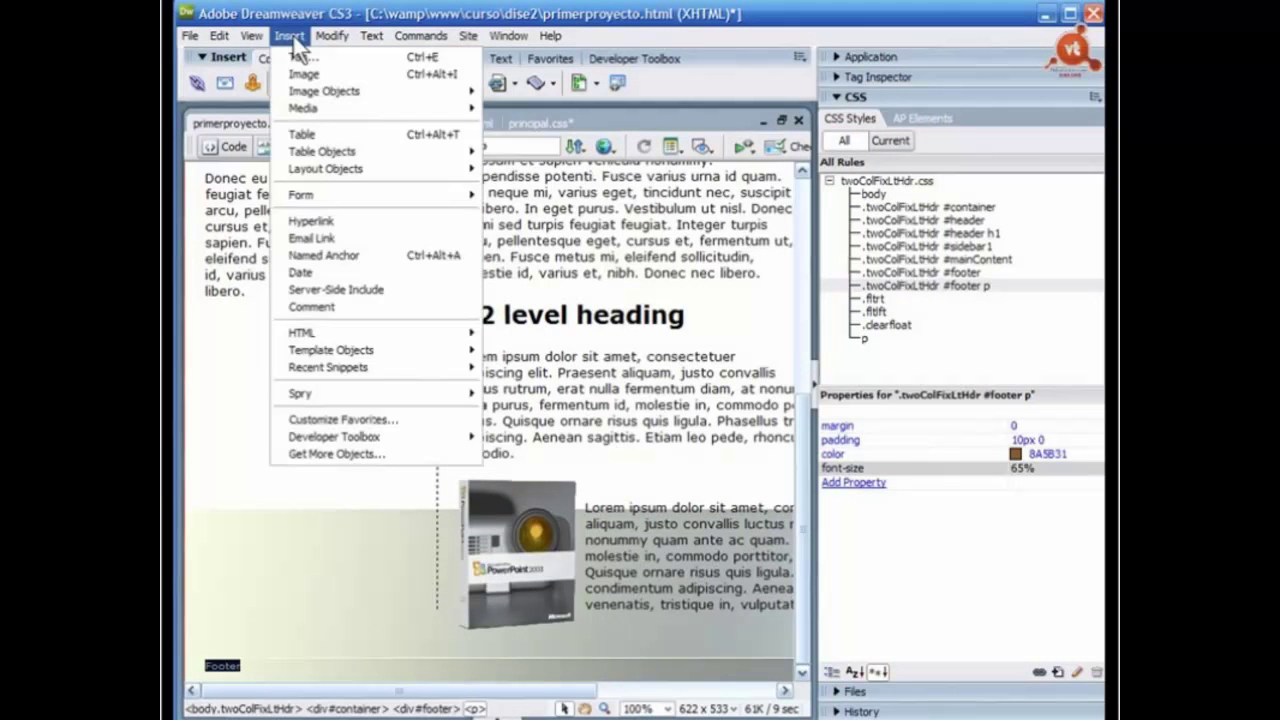
{"action": "mouse_move", "coordinate": [378, 333]}
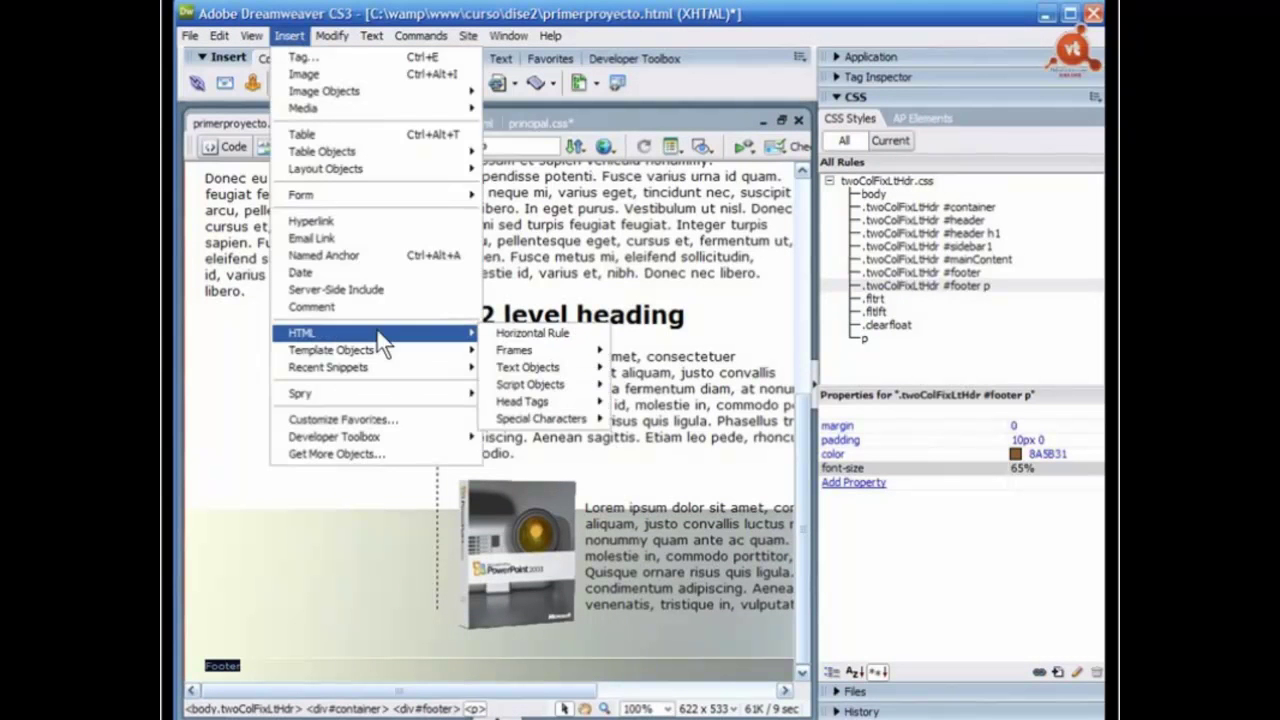
{"action": "mouse_move", "coordinate": [552, 420]}
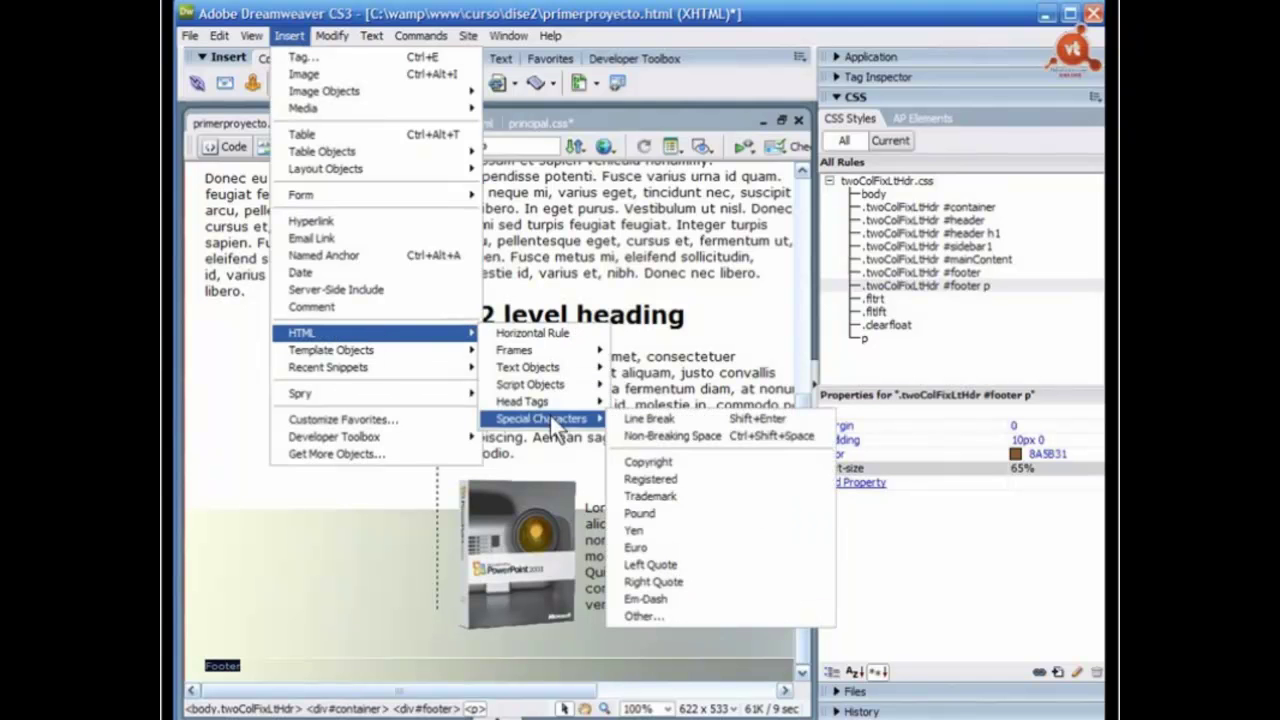
{"action": "left_click", "coordinate": [651, 466]}
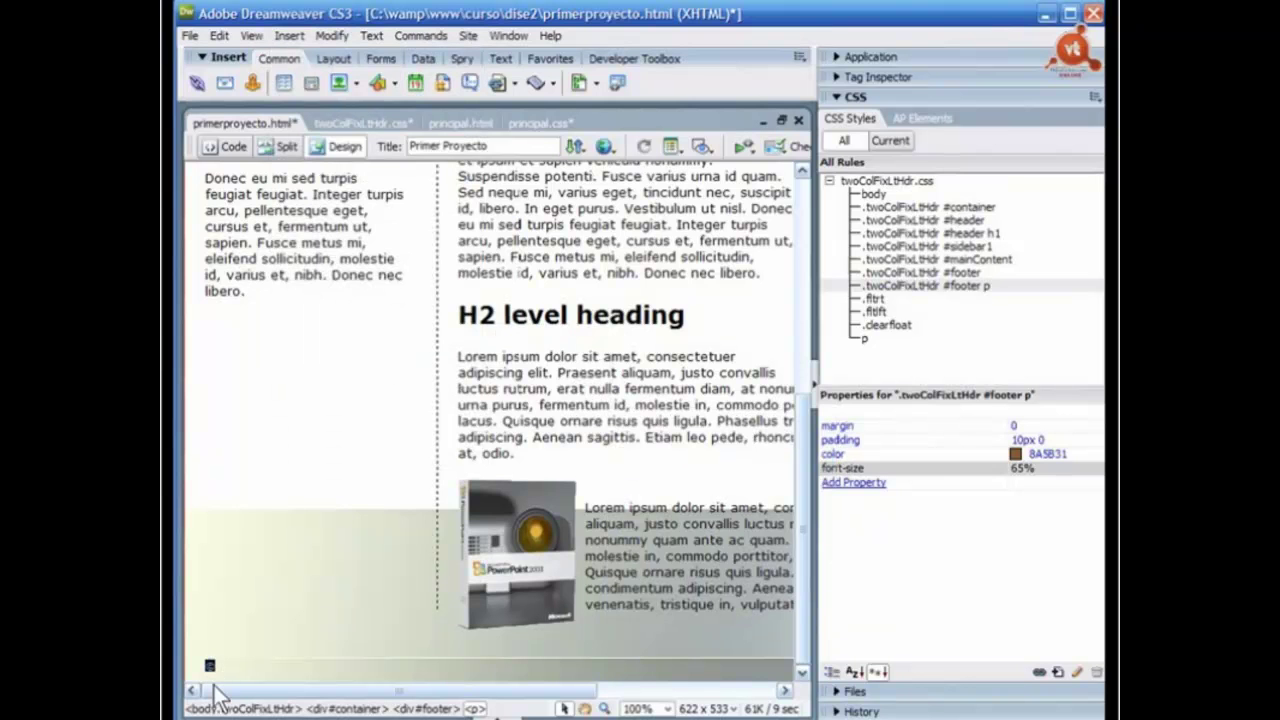
Step: Add "© videotutoriales.com" after the copyright symbol in the footer paragraph
{"action": "right_click", "coordinate": [223, 661]}
{"action": "left_click", "coordinate": [214, 662]}
{"action": "left_click", "coordinate": [214, 660]}
{"action": "type", "text": "© videotutoriales.com"}
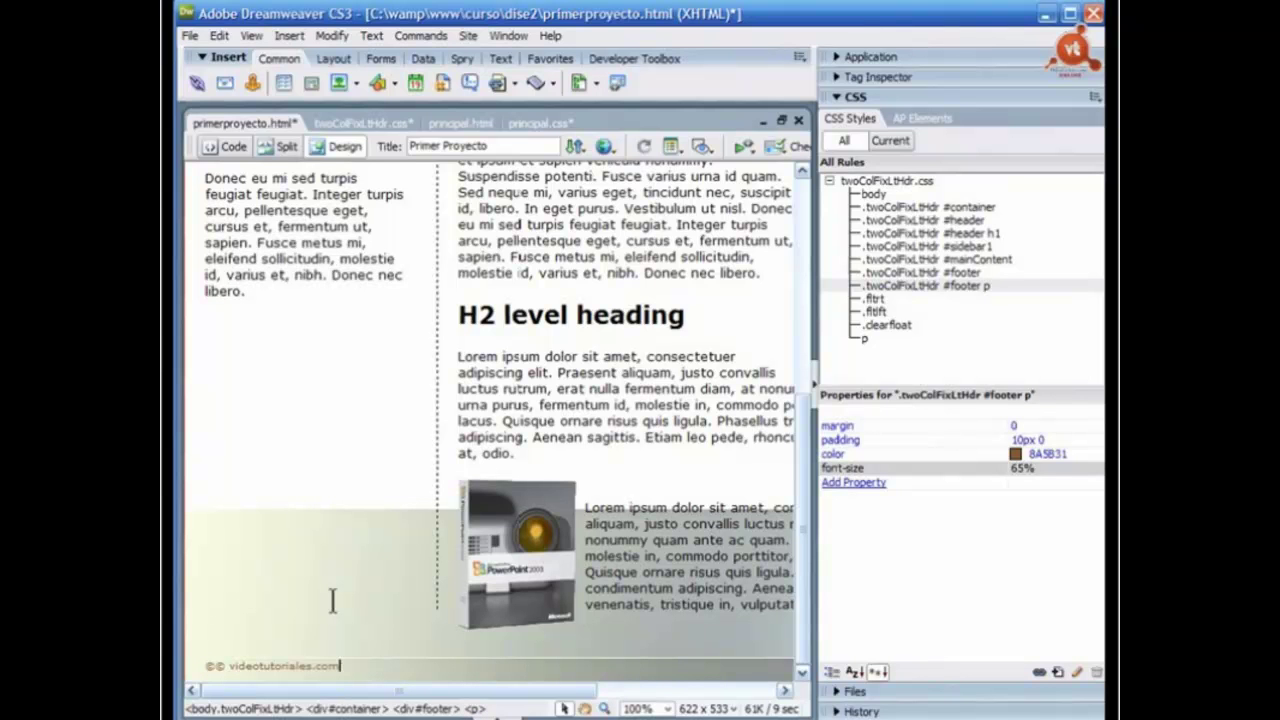
{"action": "type", "text": " Todos"}
{"action": "type", "text": " los dere"}
{"action": "type", "text": "chos re"}
{"action": "type", "text": "s"}
{"action": "key", "text": "BackSpace"}
{"action": "key", "text": "BackSpace"}
{"action": "key", "text": "BackSpace"}
{"action": "key", "text": "BackSpace"}
{"action": "key", "text": "BackSpace"}
{"action": "key", "text": "BackSpace"}
{"action": "key", "text": "BackSpace"}
{"action": "key", "text": "BackSpace"}
{"action": "key", "text": "BackSpace"}
{"action": "key", "text": "BackSpace"}
{"action": "key", "text": "BackSpace"}
{"action": "key", "text": "BackSpace"}
{"action": "key", "text": "BackSpace"}
{"action": "key", "text": "BackSpace"}
{"action": "key", "text": "BackSpace"}
{"action": "key", "text": "BackSpace"}
{"action": "key", "text": "BackSpace"}
{"action": "key", "text": "BackSpace"}
{"action": "key", "text": "BackSpace"}
{"action": "key", "text": "BackSpace"}
{"action": "key", "text": "BackSpace"}
Step: Append "Algunos derechos reservados." after videotutoriales.com in the footer paragraph
{"action": "type", "text": "Al"}
{"action": "type", "text": "gunos derechos reservados."}
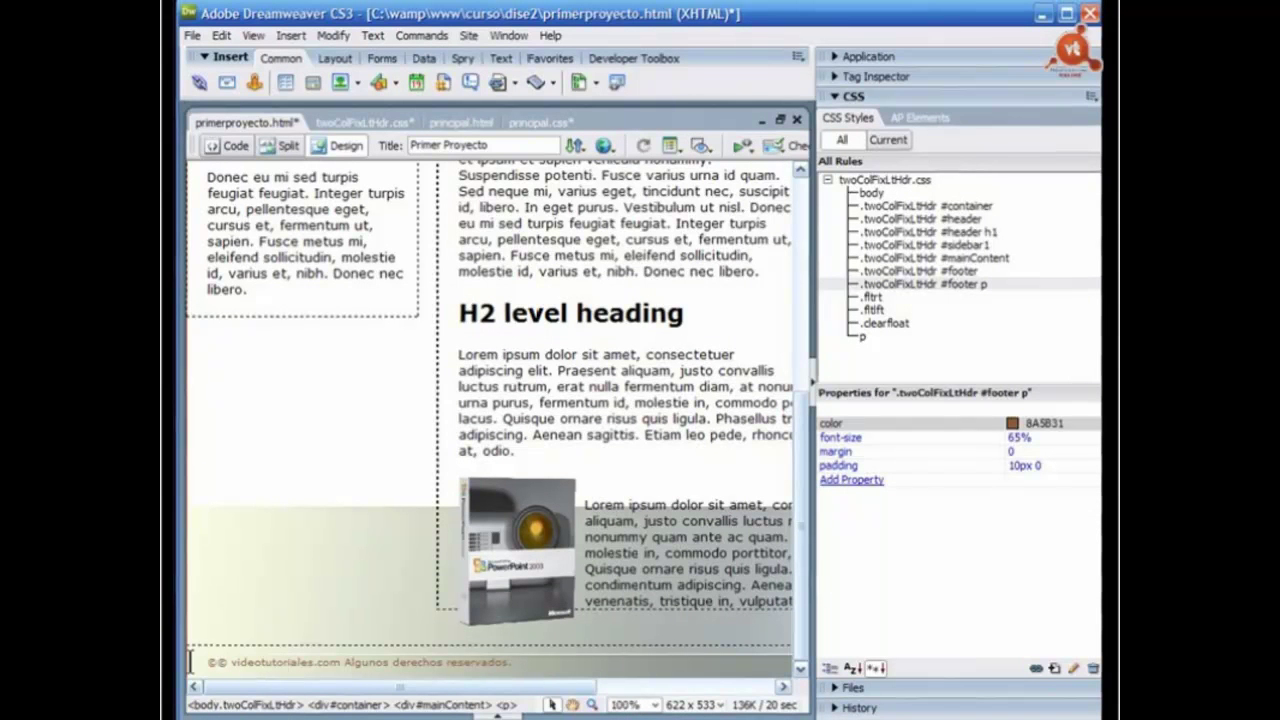
Step: Set the padding of the .twoColFixLtHdr #footer rule to 0 10px 0 40px
{"action": "left_click", "coordinate": [600, 645]}
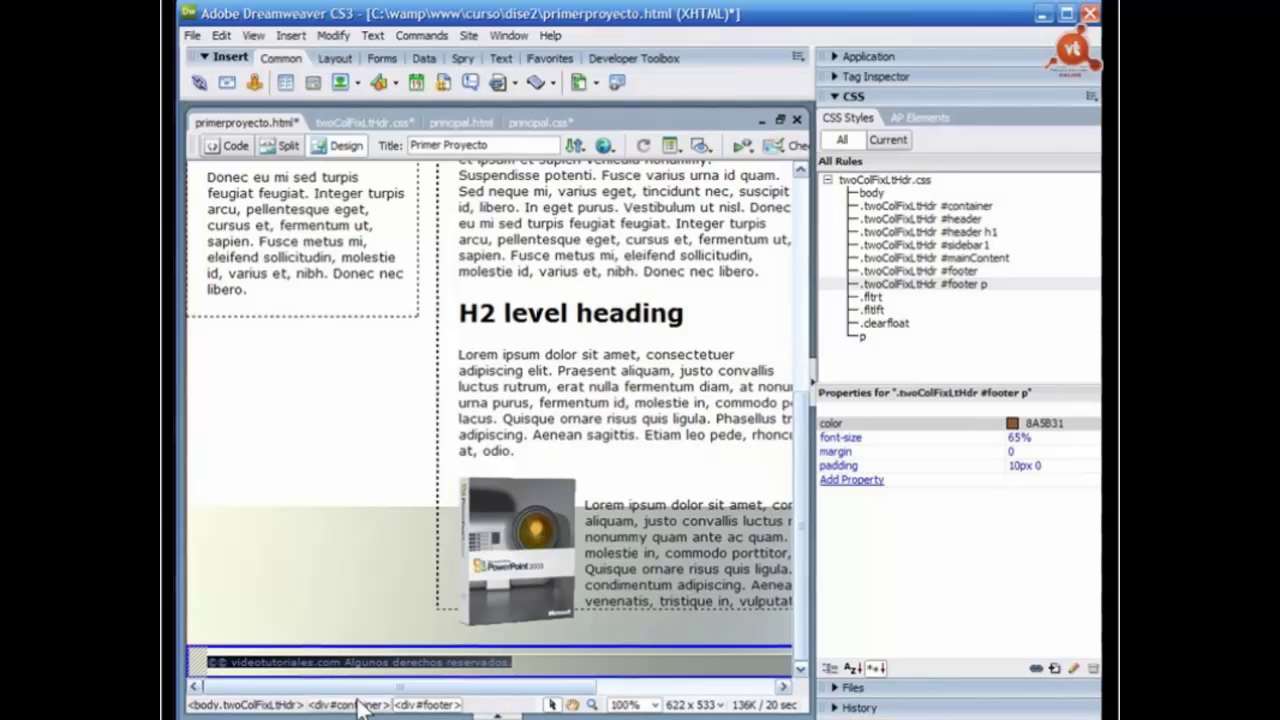
{"action": "left_click", "coordinate": [432, 705]}
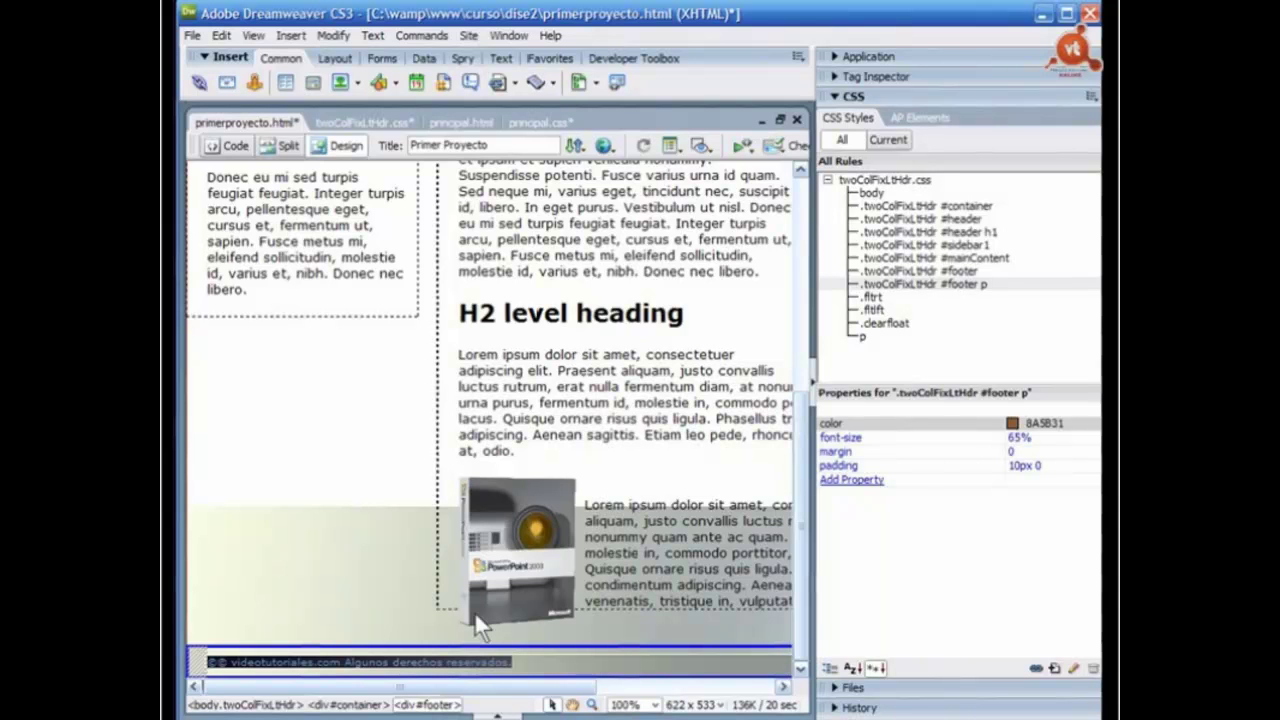
{"action": "left_click", "coordinate": [912, 271]}
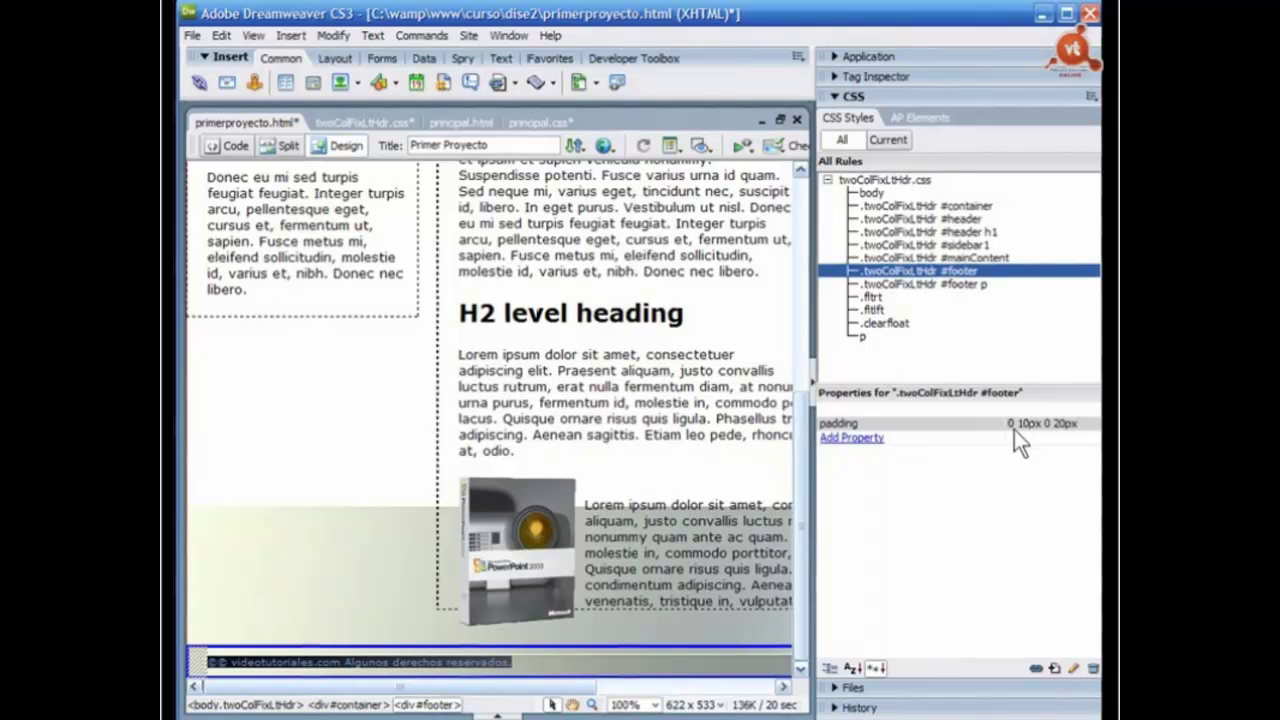
{"action": "left_click", "coordinate": [204, 662]}
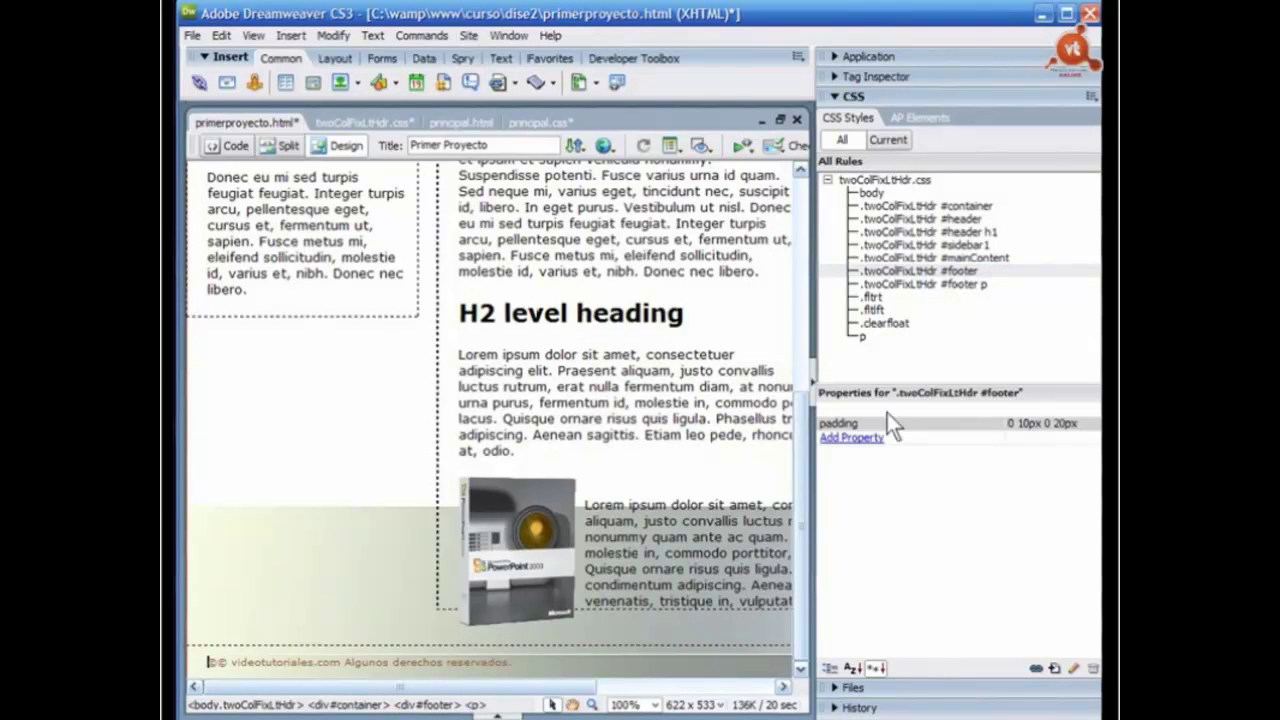
{"action": "triple_click", "coordinate": [245, 662]}
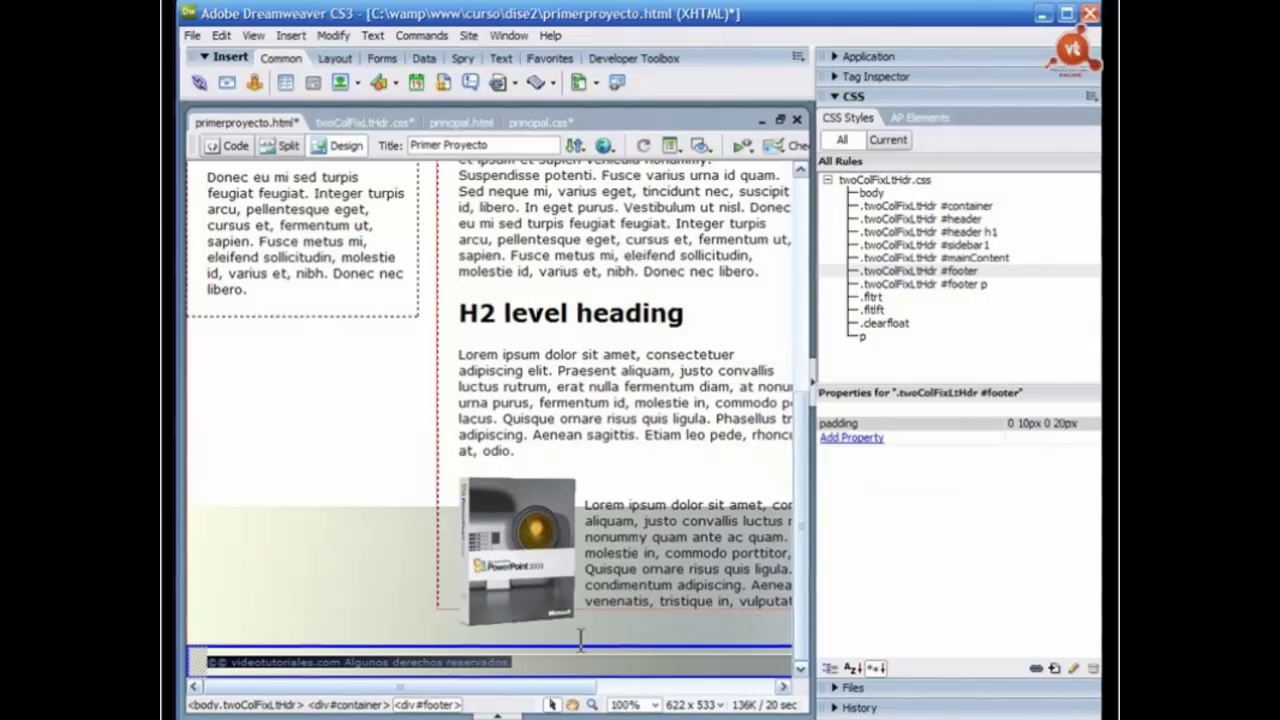
{"action": "left_click", "coordinate": [515, 662]}
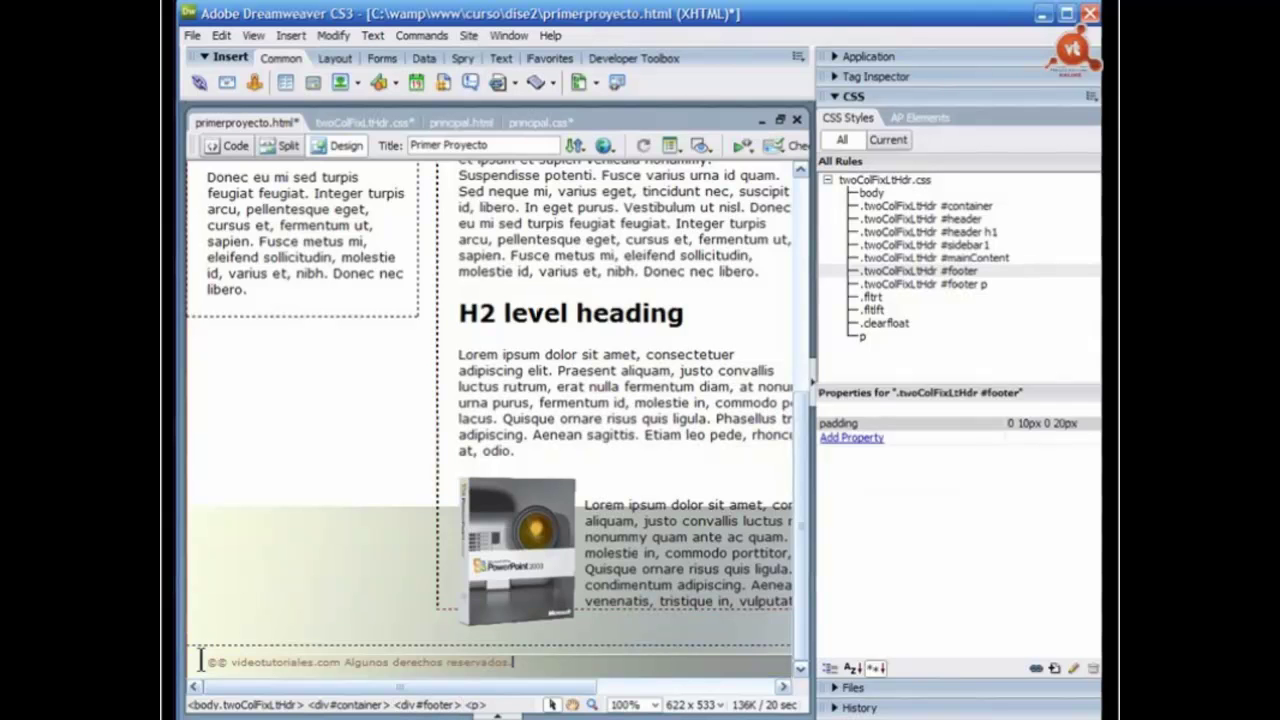
{"action": "left_click", "coordinate": [197, 661]}
{"action": "left_click", "coordinate": [235, 647]}
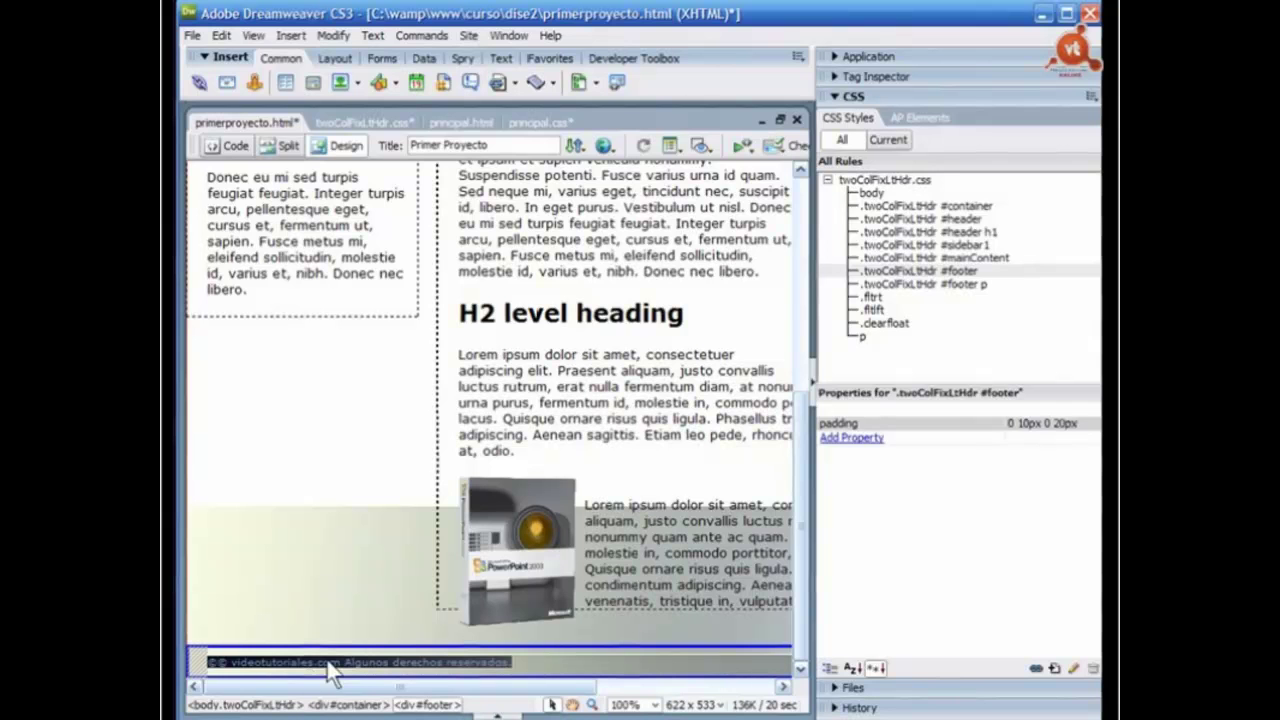
{"action": "left_click", "coordinate": [1062, 423]}
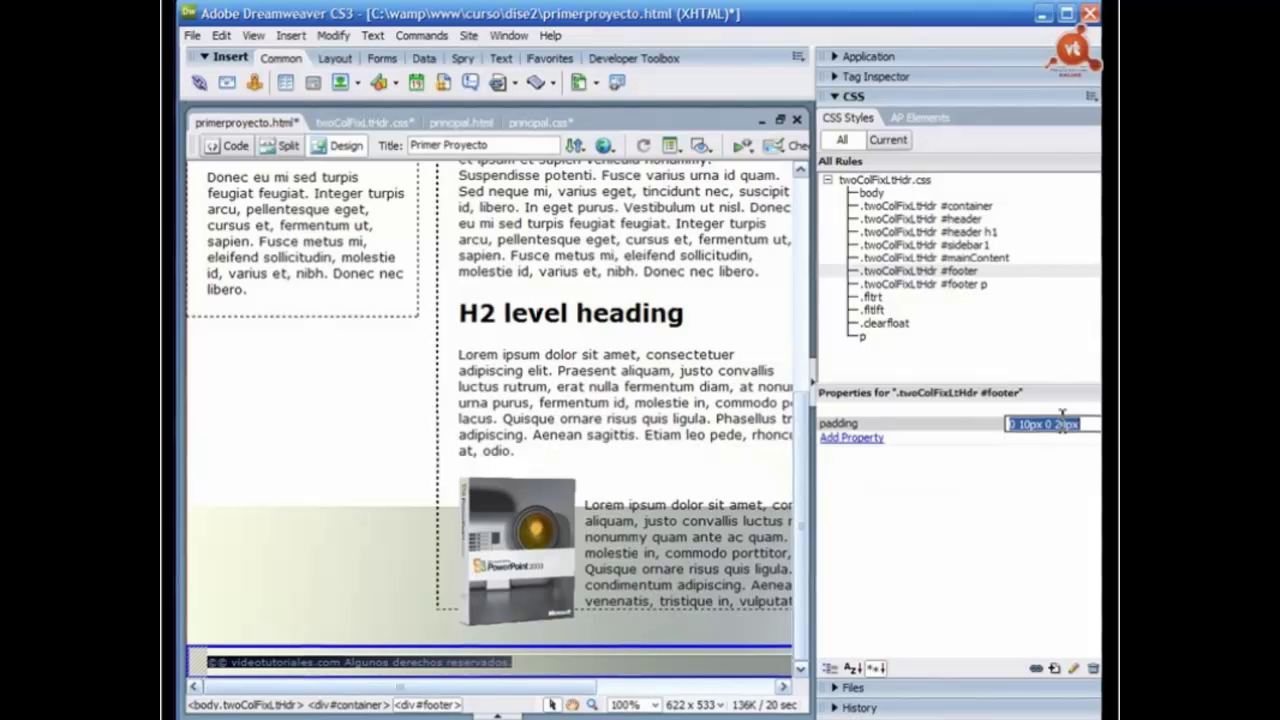
{"action": "left_click", "coordinate": [1059, 423]}
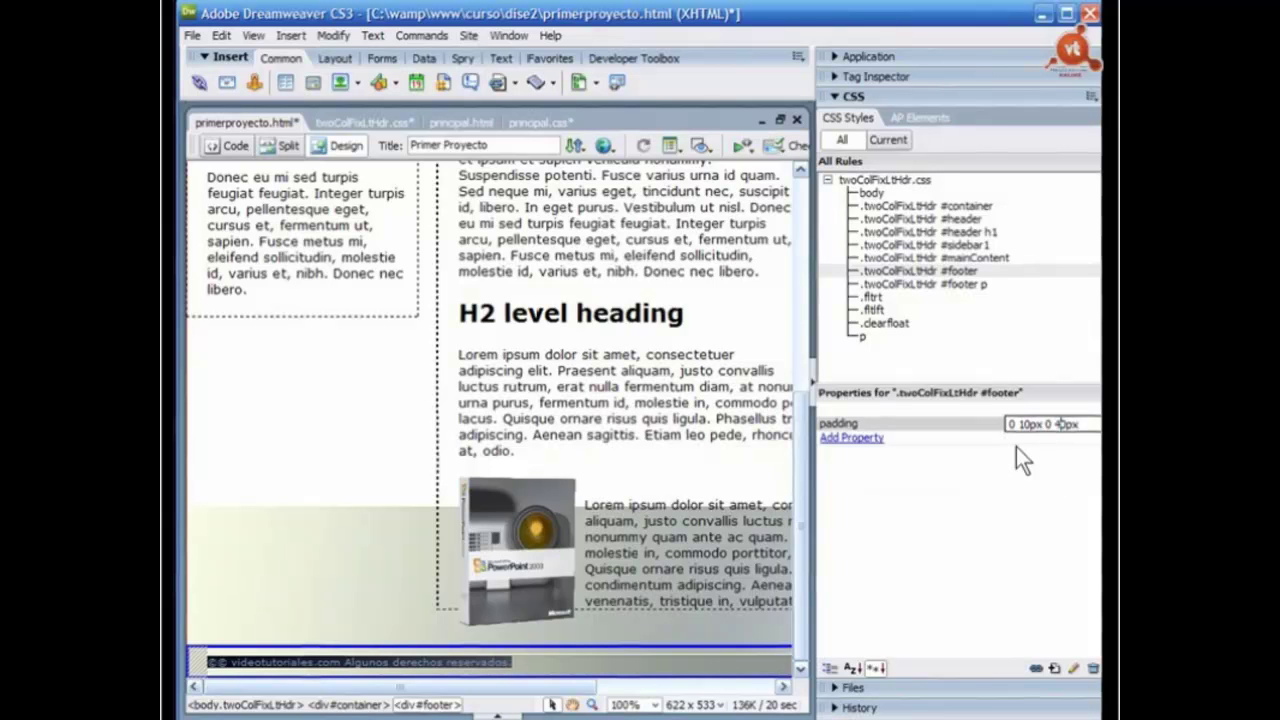
{"action": "type", "text": "4"}
{"action": "key", "text": "Return"}
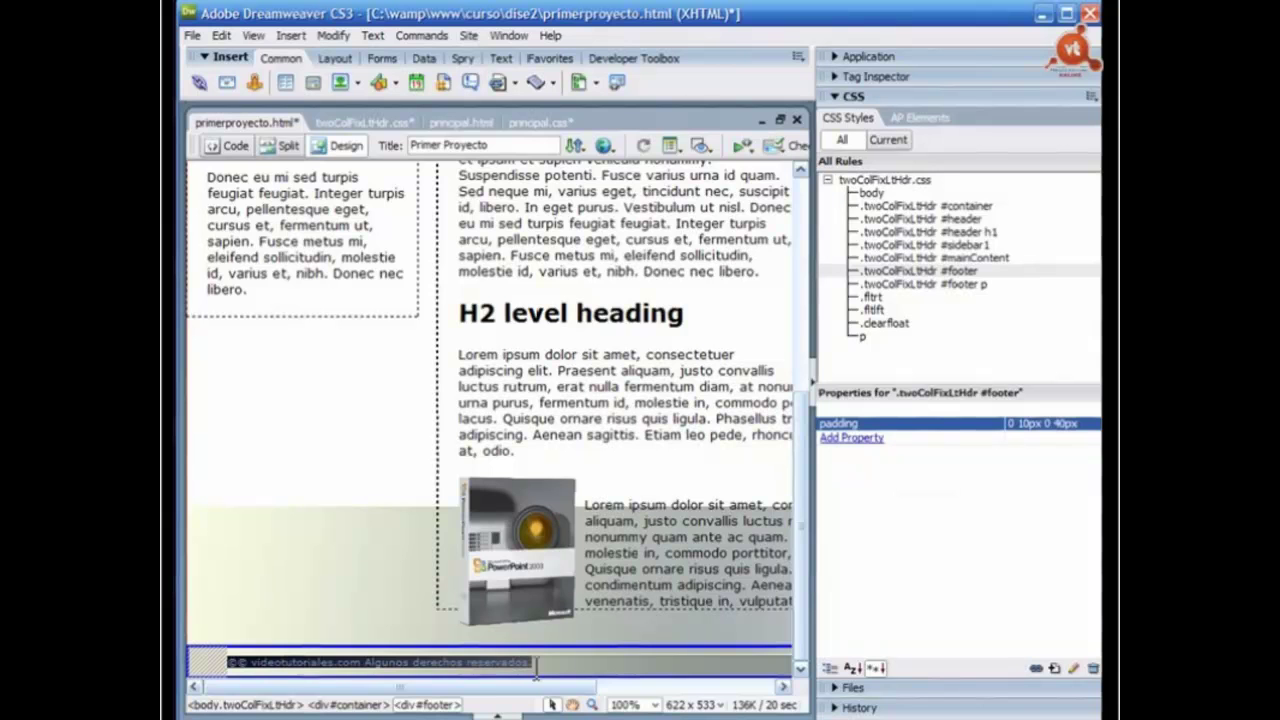
Step: Give the design view the full window width and review the page layout from footer to header
{"action": "left_click", "coordinate": [371, 601]}
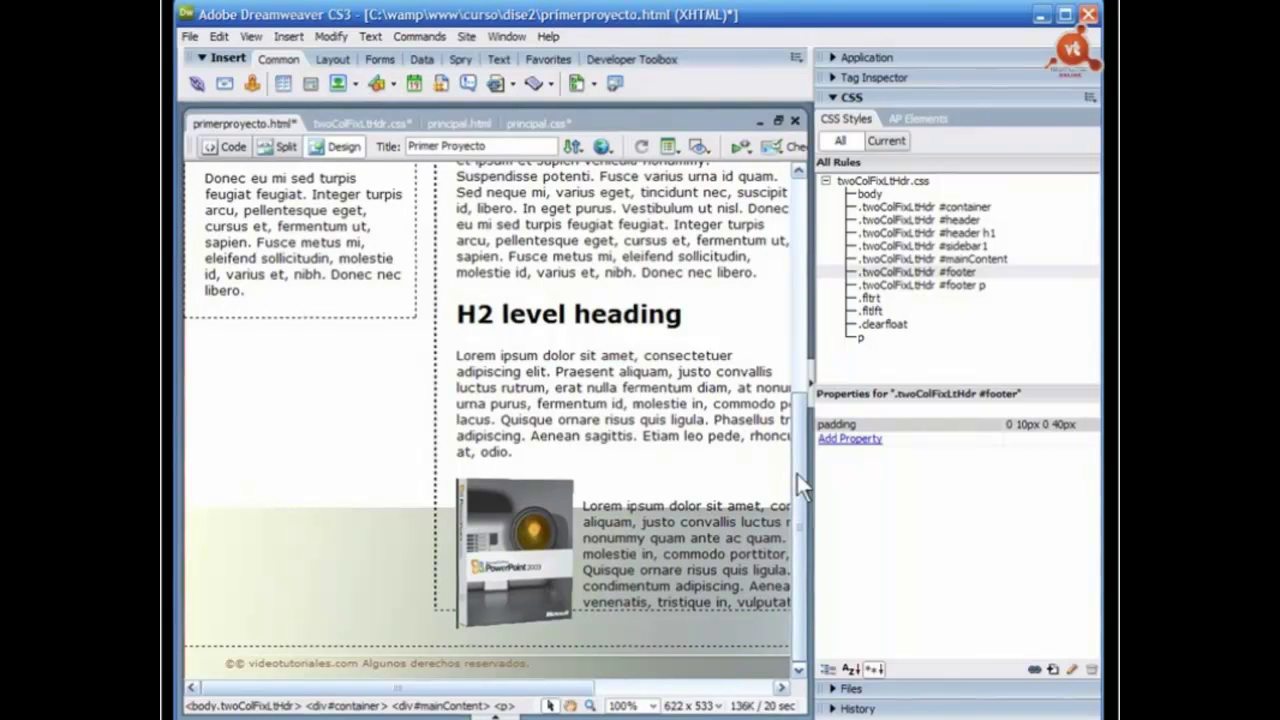
{"action": "scroll", "coordinate": [797, 474], "scroll_direction": "up", "scroll_amount": 5}
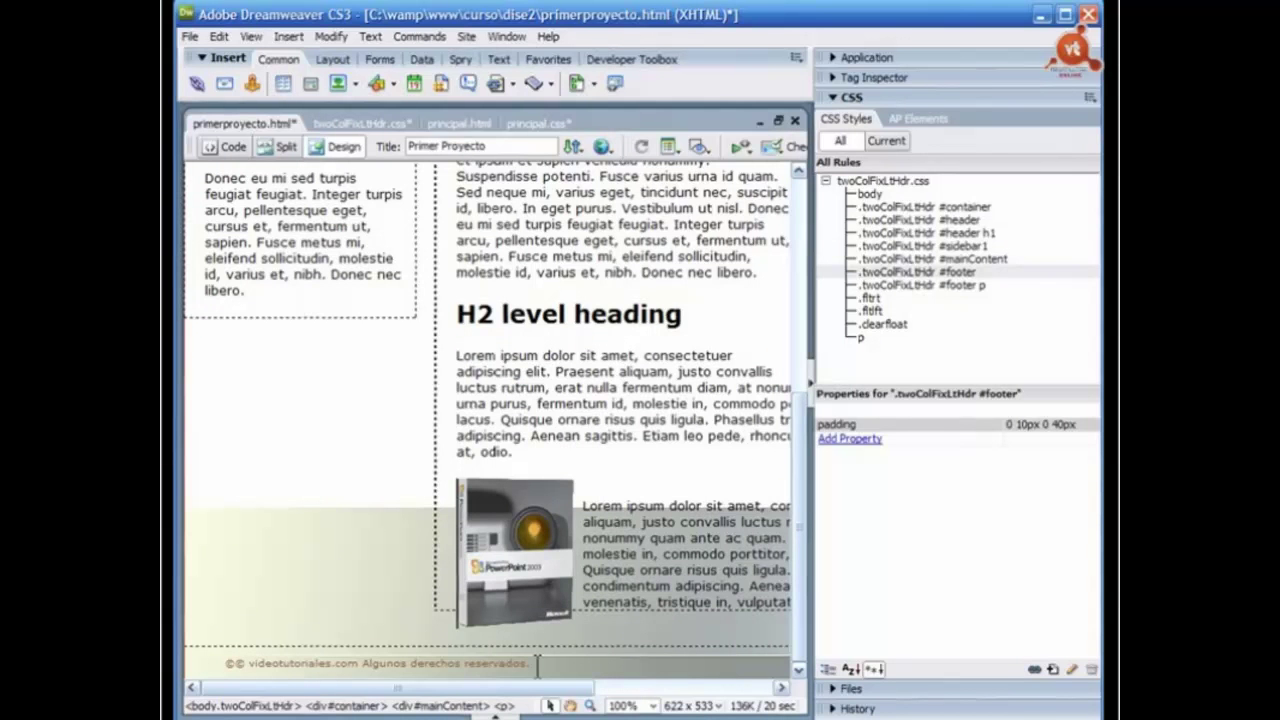
{"action": "left_click", "coordinate": [813, 386]}
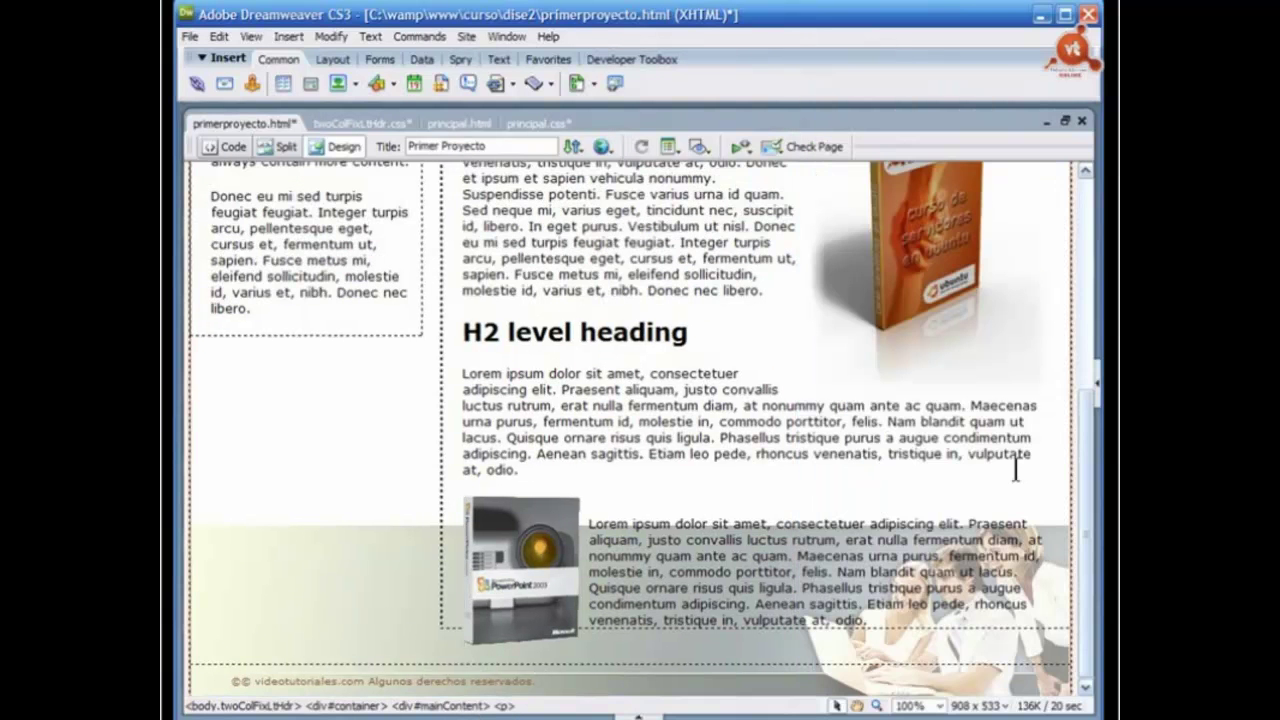
{"action": "mouse_move", "coordinate": [1090, 321]}
{"action": "left_mouse_down"}
{"action": "mouse_move", "coordinate": [1077, 321]}
{"action": "mouse_move", "coordinate": [1088, 319]}
{"action": "left_mouse_up"}
{"action": "left_click_drag", "start_coordinate": [1085, 409], "coordinate": [1077, 228]}
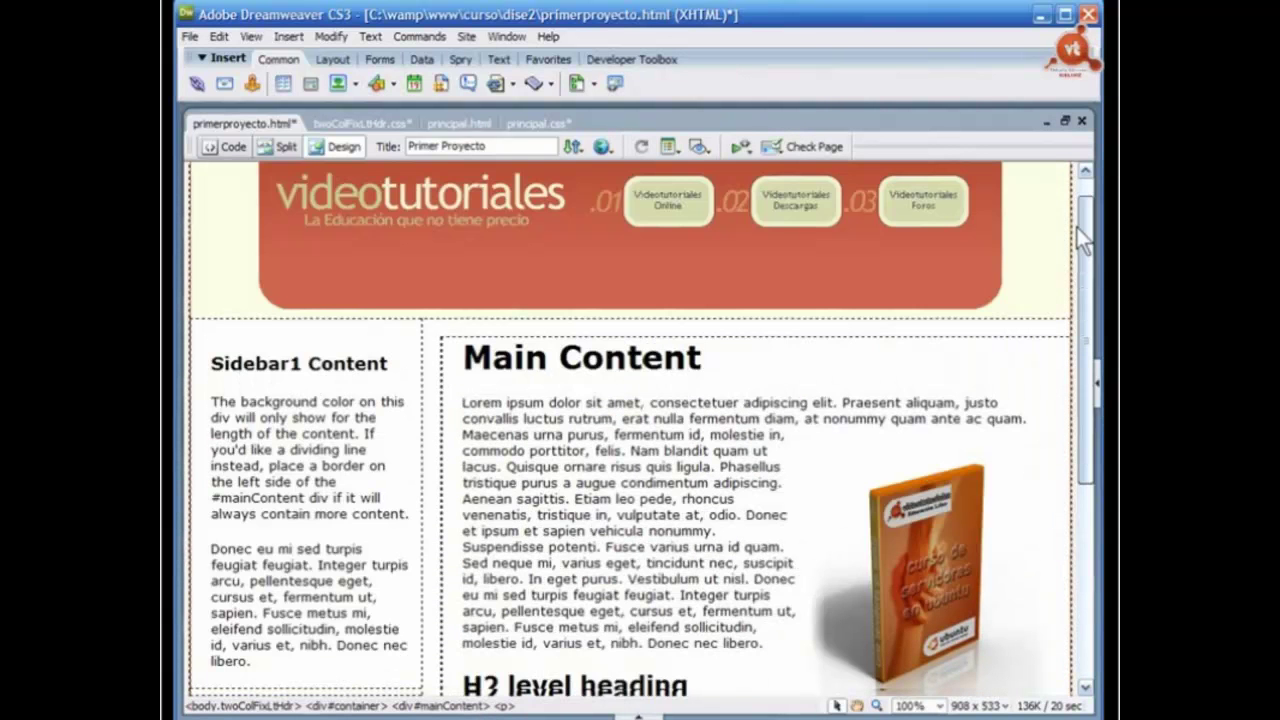
Step: Review the restyled page in the browser preview, checking the header, sidebar, main content and footer
{"action": "scroll", "coordinate": [843, 436], "scroll_direction": "down", "scroll_amount": 5}
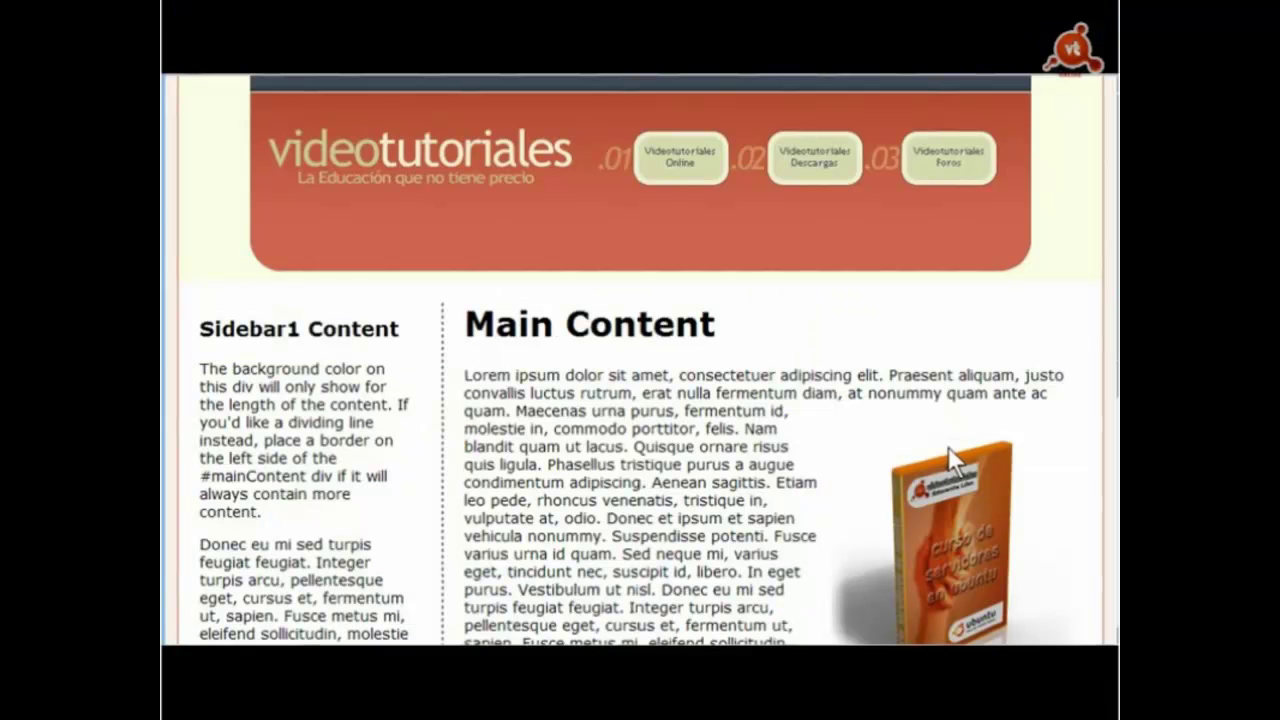
{"action": "scroll", "coordinate": [640, 360], "scroll_direction": "down", "scroll_amount": 3}
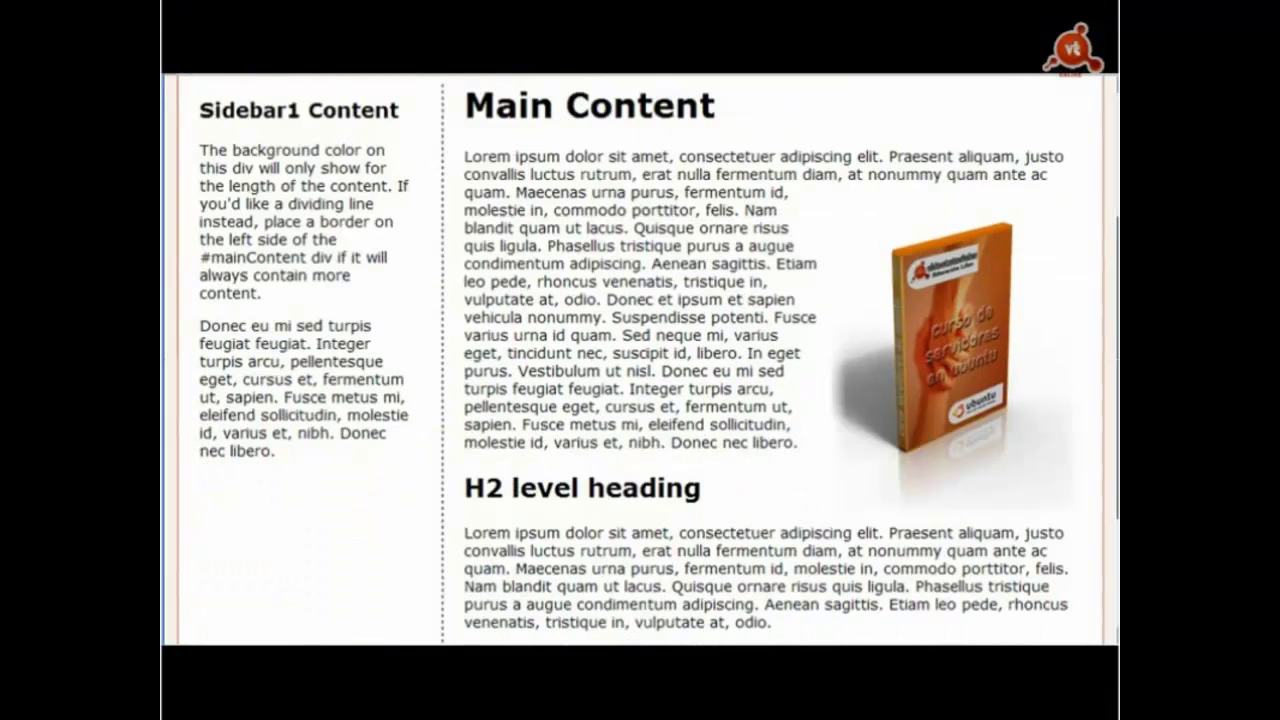
{"action": "scroll", "coordinate": [640, 360], "scroll_direction": "down", "scroll_amount": 2}
{"action": "scroll", "coordinate": [640, 360], "scroll_direction": "down", "scroll_amount": 2}
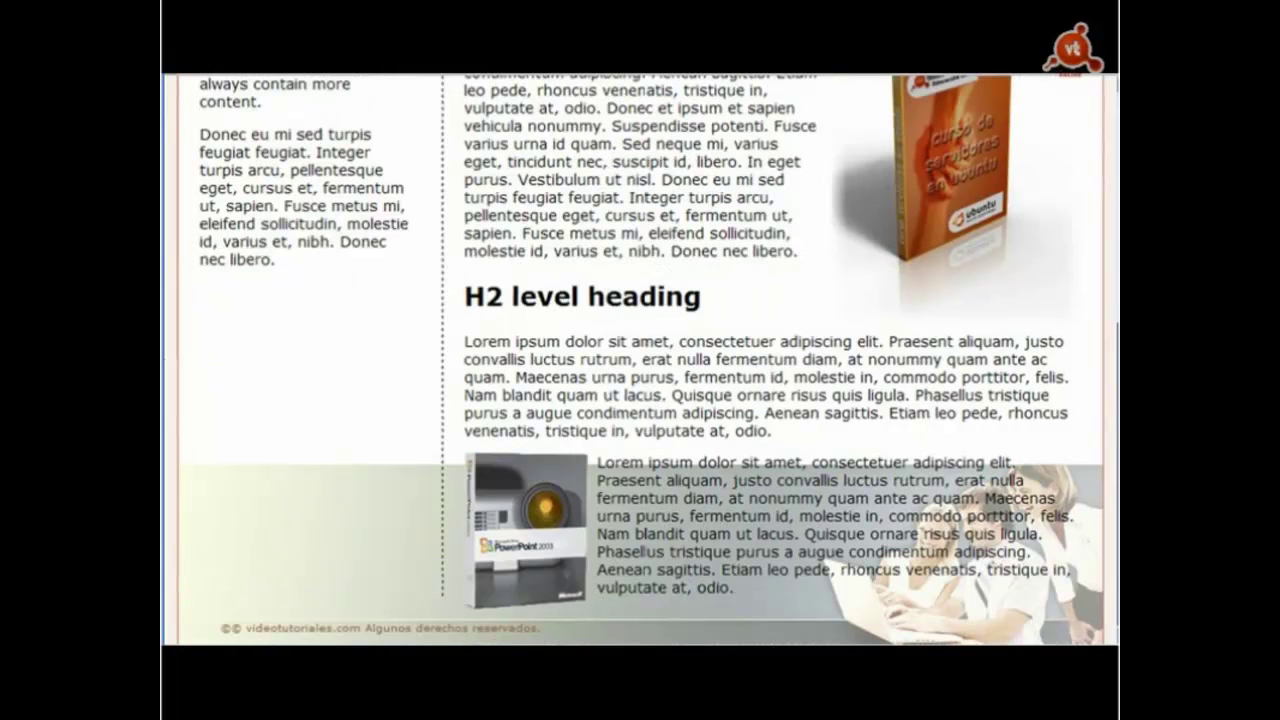
{"action": "scroll", "coordinate": [640, 360], "scroll_direction": "up", "scroll_amount": 1}
{"action": "scroll", "coordinate": [640, 360], "scroll_direction": "up", "scroll_amount": 3}
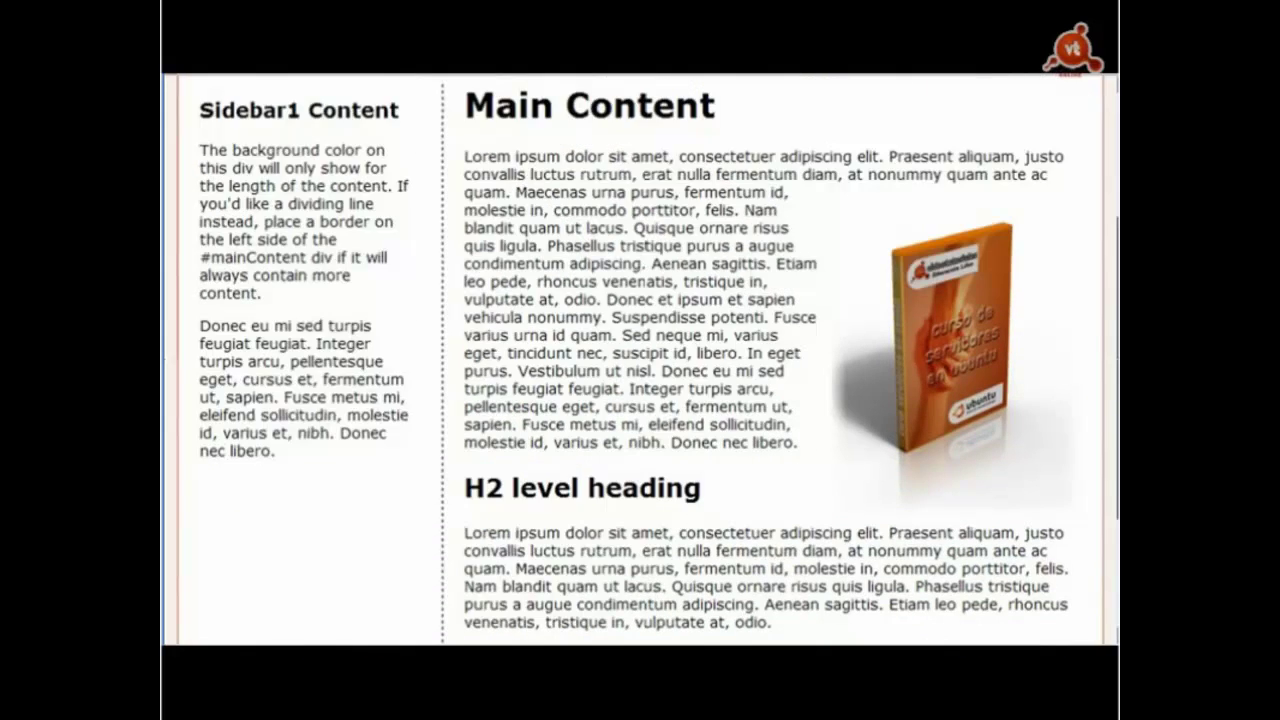
{"action": "scroll", "coordinate": [640, 360], "scroll_direction": "up", "scroll_amount": 4}
{"action": "scroll", "coordinate": [640, 360], "scroll_direction": "up", "scroll_amount": 1}
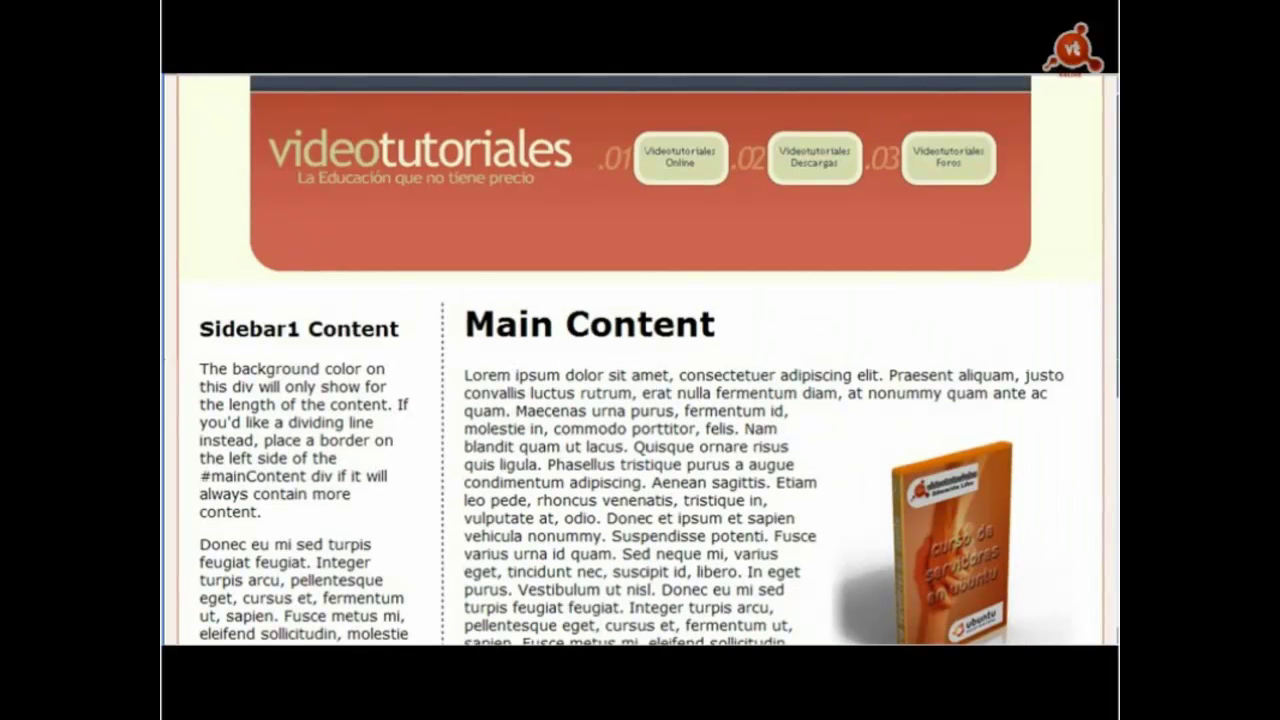
{"action": "scroll", "coordinate": [640, 360], "scroll_direction": "down", "scroll_amount": 7}
{"action": "scroll", "coordinate": [640, 360], "scroll_direction": "down", "scroll_amount": 1}
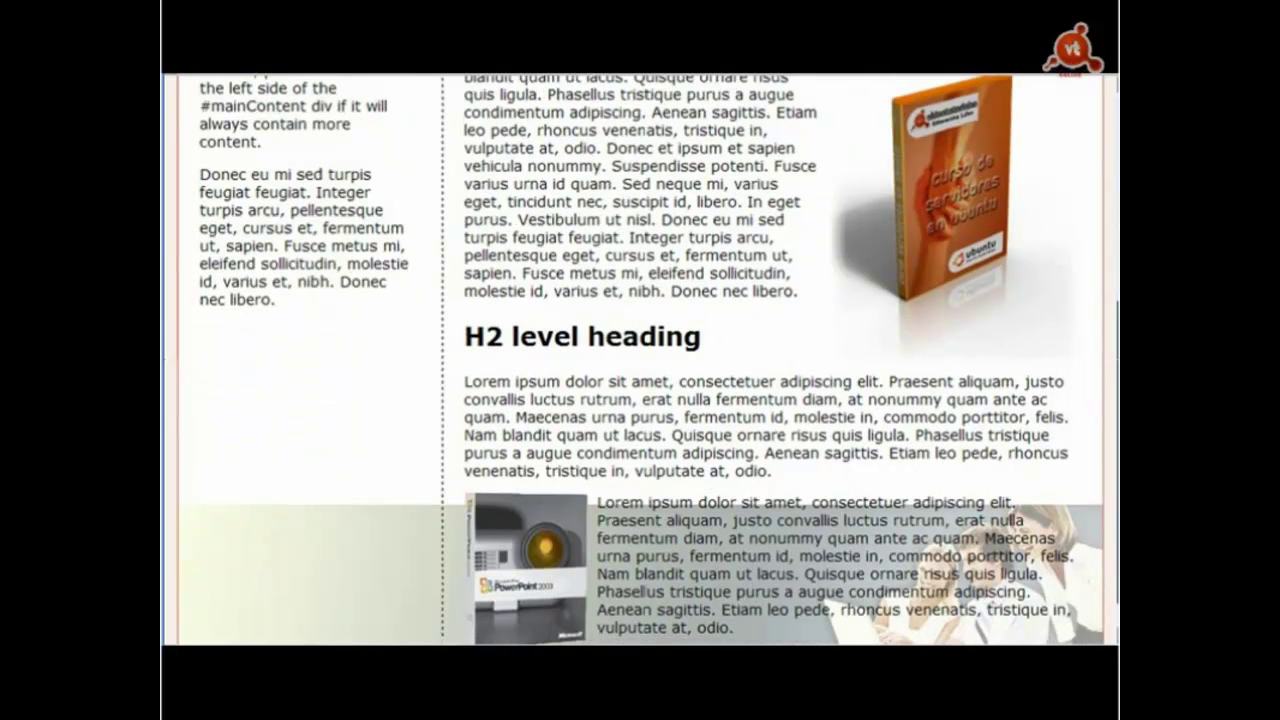
{"action": "scroll", "coordinate": [640, 360], "scroll_direction": "up", "scroll_amount": 7}
{"action": "scroll", "coordinate": [640, 360], "scroll_direction": "up", "scroll_amount": 1}
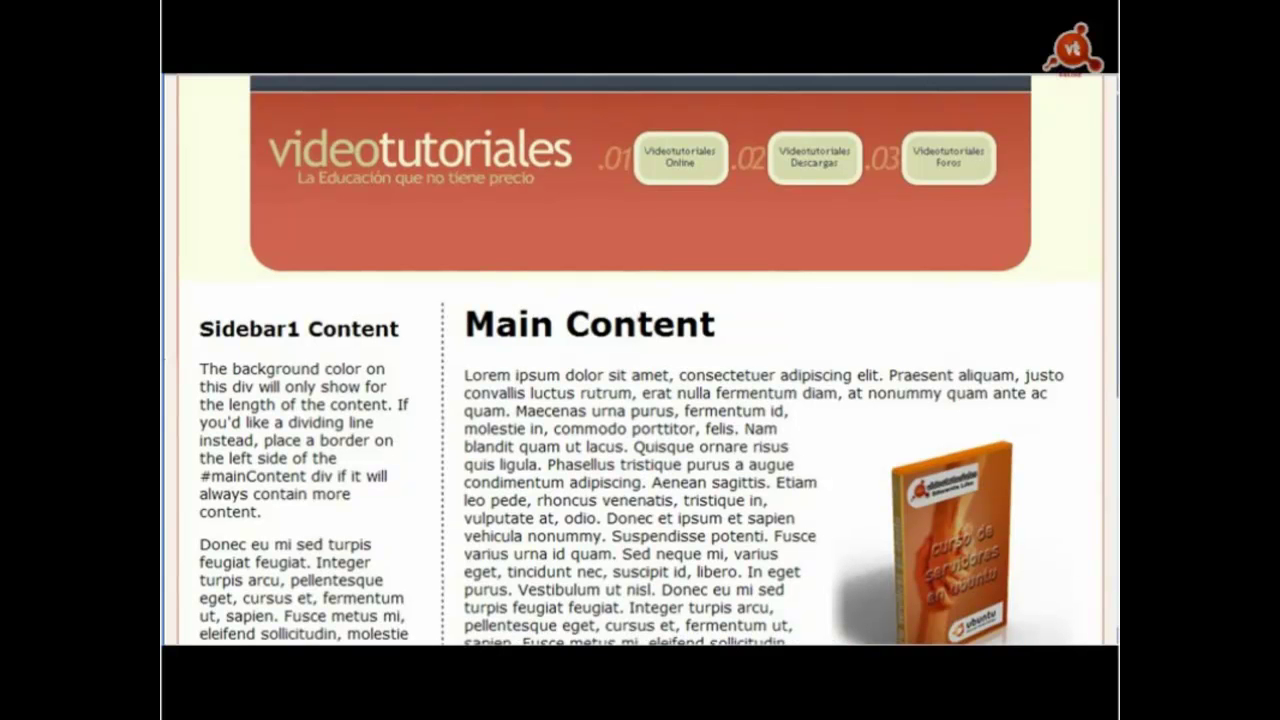
{"action": "scroll", "coordinate": [640, 360], "scroll_direction": "down", "scroll_amount": 2}
{"action": "scroll", "coordinate": [640, 360], "scroll_direction": "down", "scroll_amount": 1}
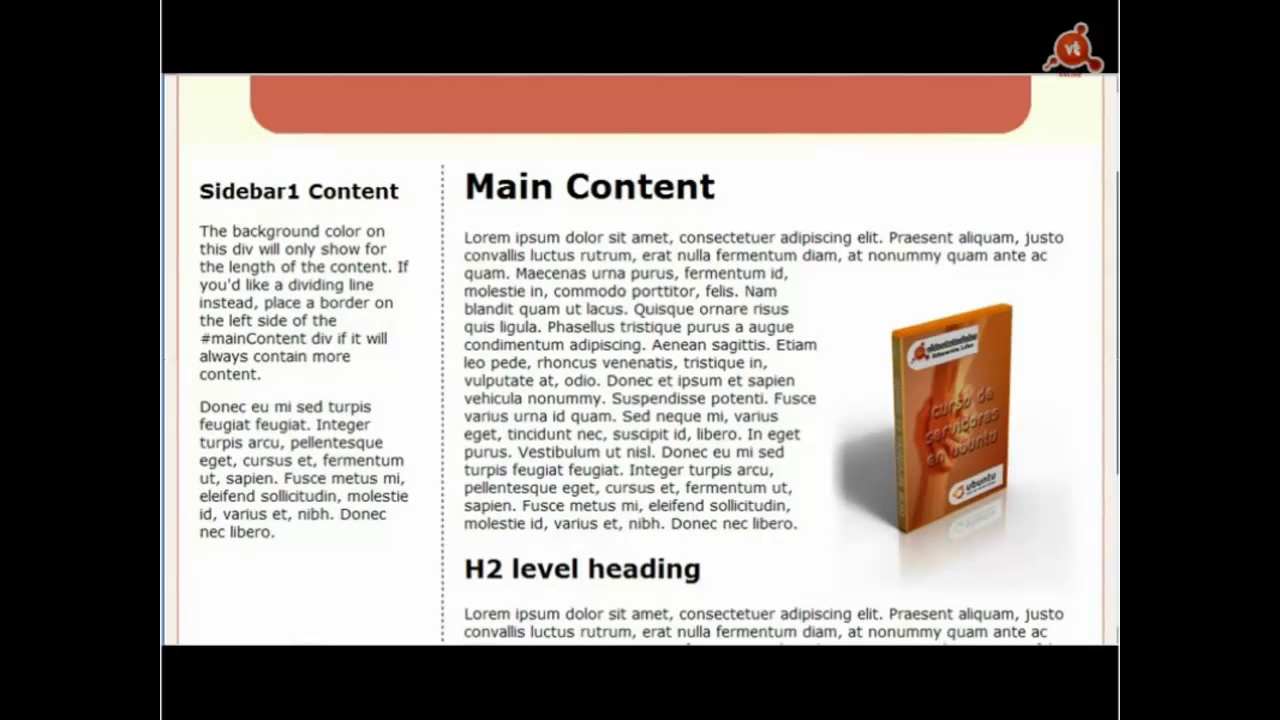
{"action": "scroll", "coordinate": [640, 360], "scroll_direction": "down", "scroll_amount": 2}
{"action": "scroll", "coordinate": [640, 360], "scroll_direction": "down", "scroll_amount": 1}
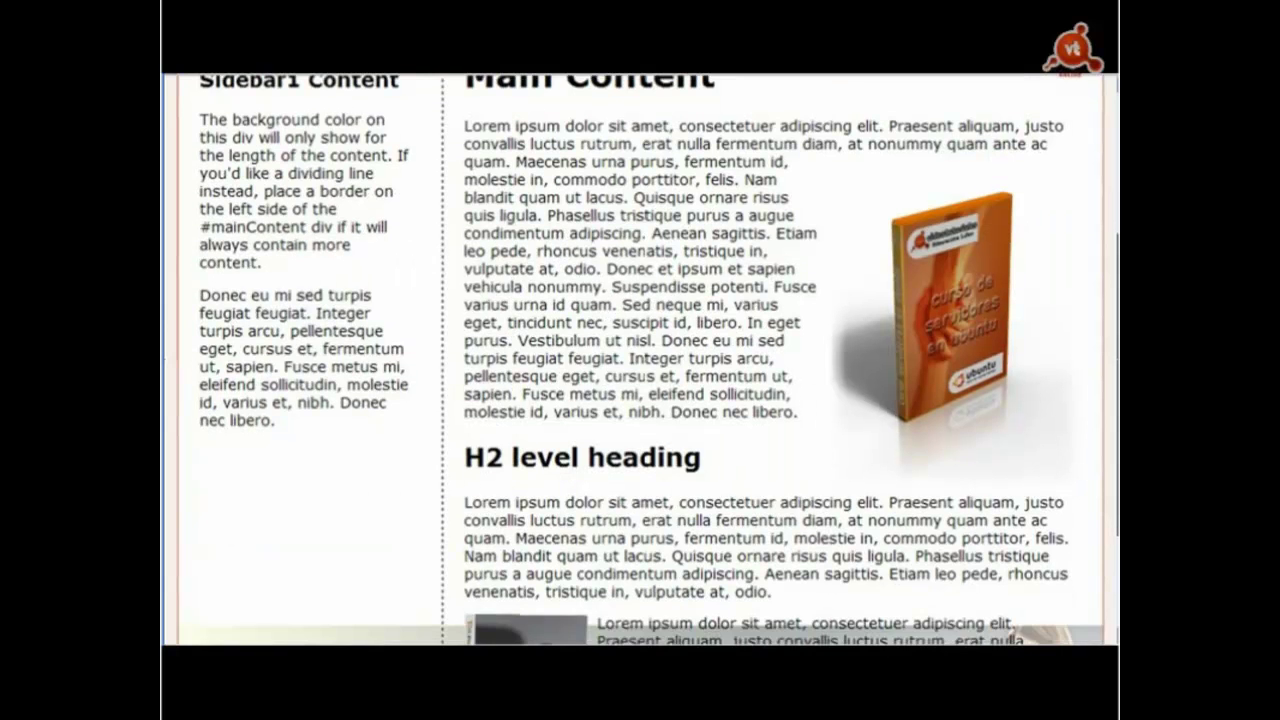
{"action": "scroll", "coordinate": [640, 360], "scroll_direction": "up", "scroll_amount": 1}
{"action": "scroll", "coordinate": [640, 360], "scroll_direction": "up", "scroll_amount": 1}
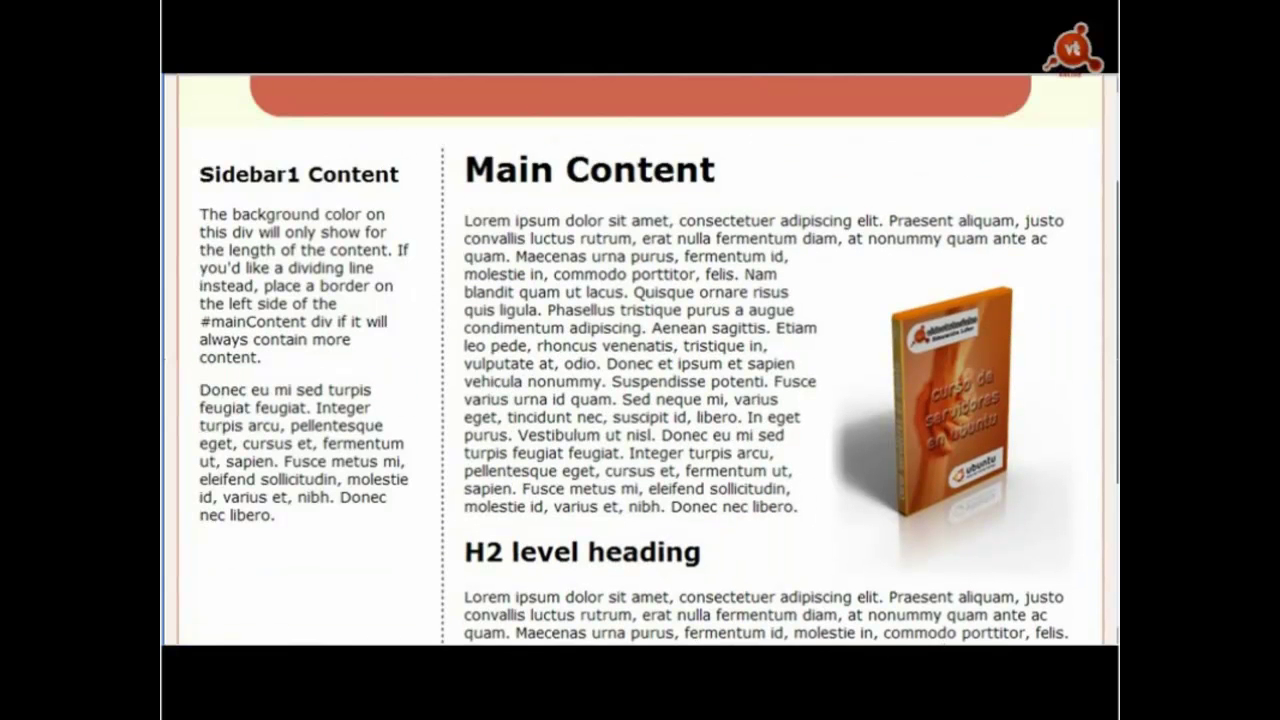
{"action": "scroll", "coordinate": [640, 360], "scroll_direction": "down", "scroll_amount": 3}
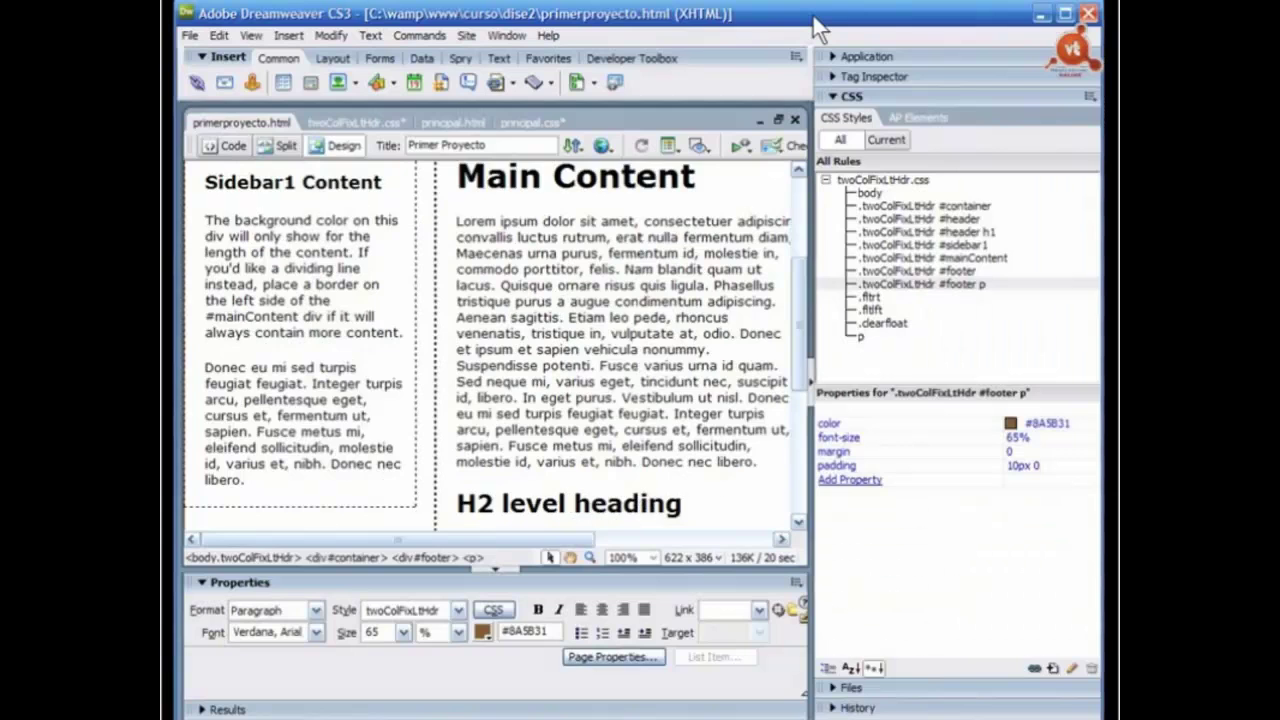
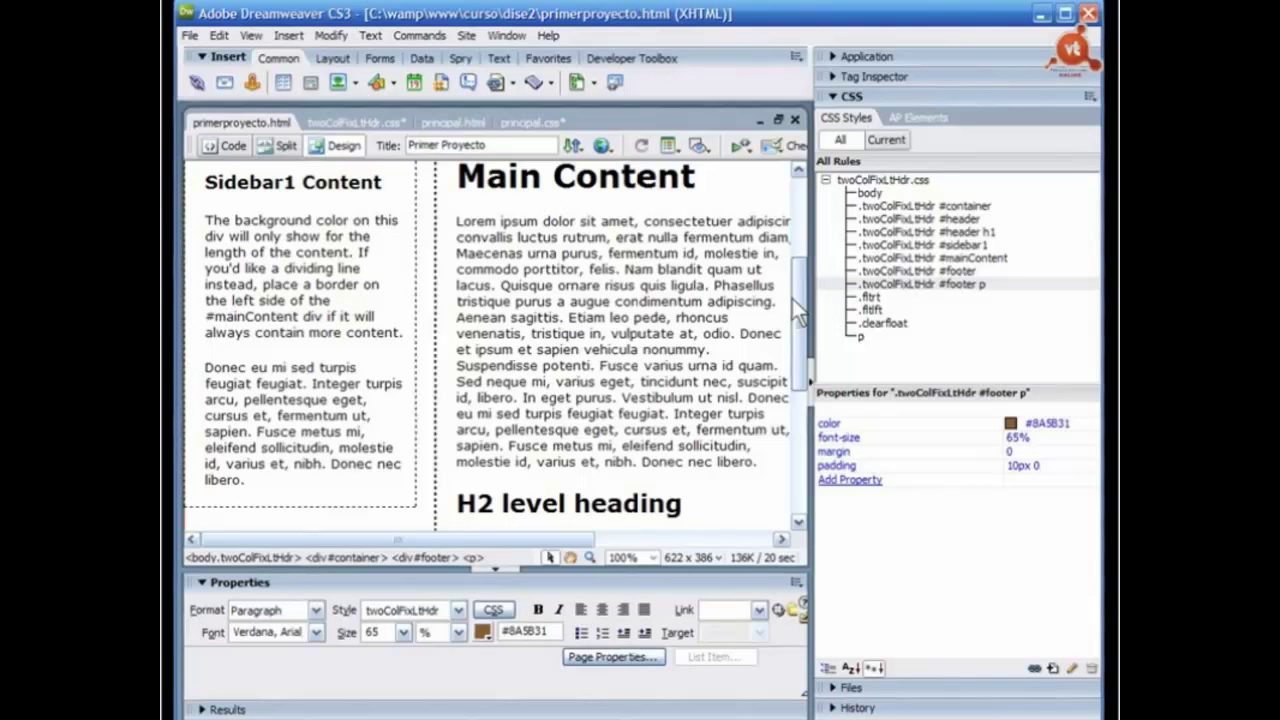
Step: Add the quote "El individuo ha luchado siempre … el privilegio de ser uno mismo." as a new paragraph after the first sidebar paragraph
{"action": "left_click", "coordinate": [408, 340]}
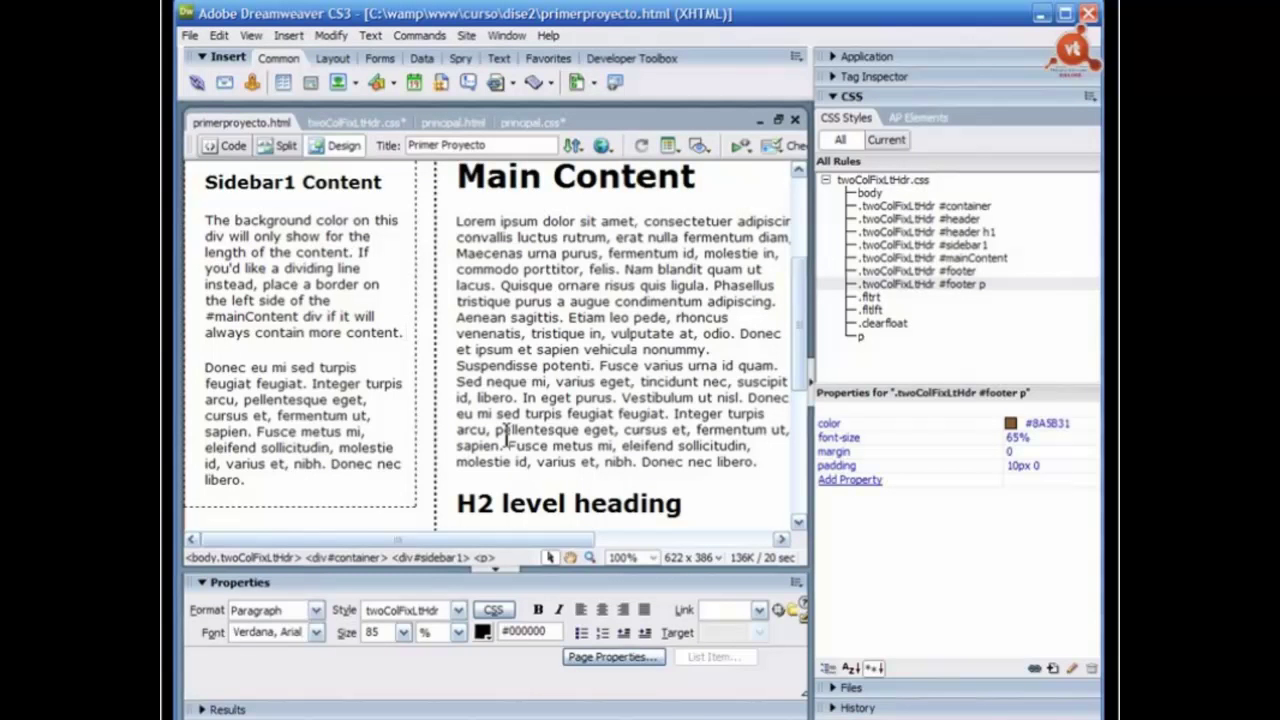
{"action": "key", "text": "Return"}
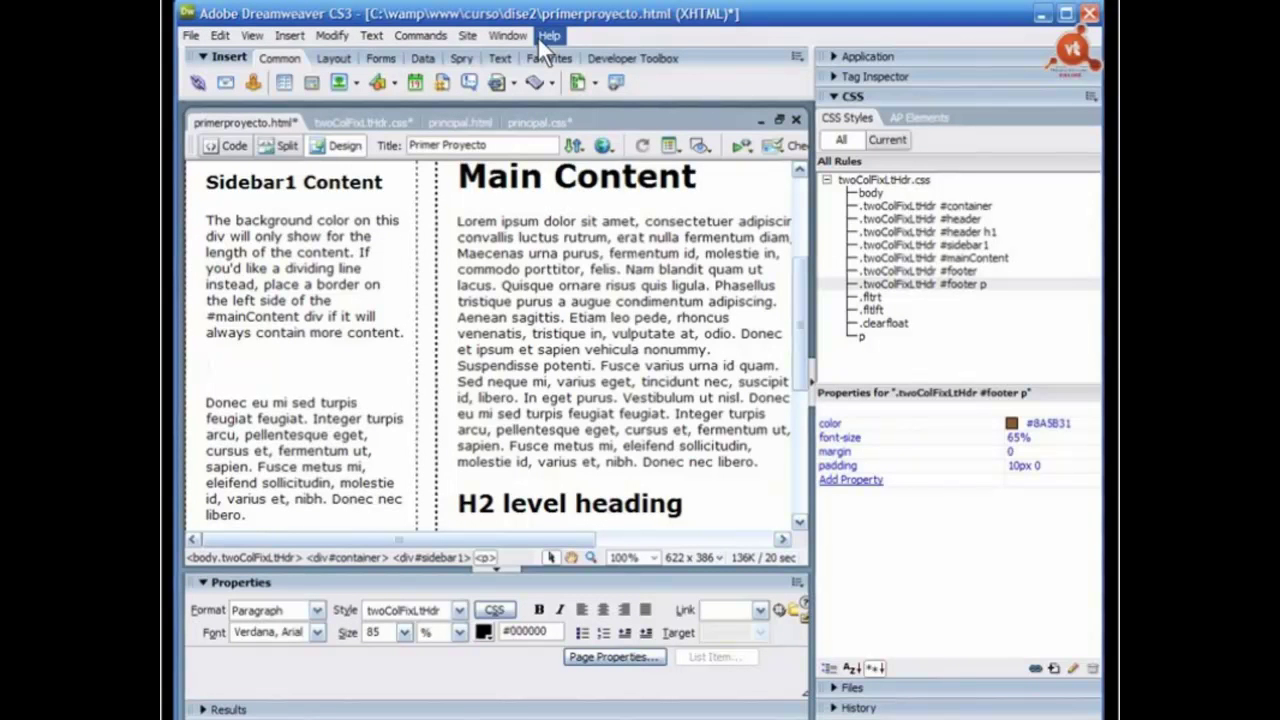
{"action": "type", "text": "El individuo ha luchado siempre para no ser absorbido por la tribu. Si lo intentas, a menudo estarás solo, y a veces asustado. Pero ningún precio es demasiado alto por el privilegio de ser uno mismo."}
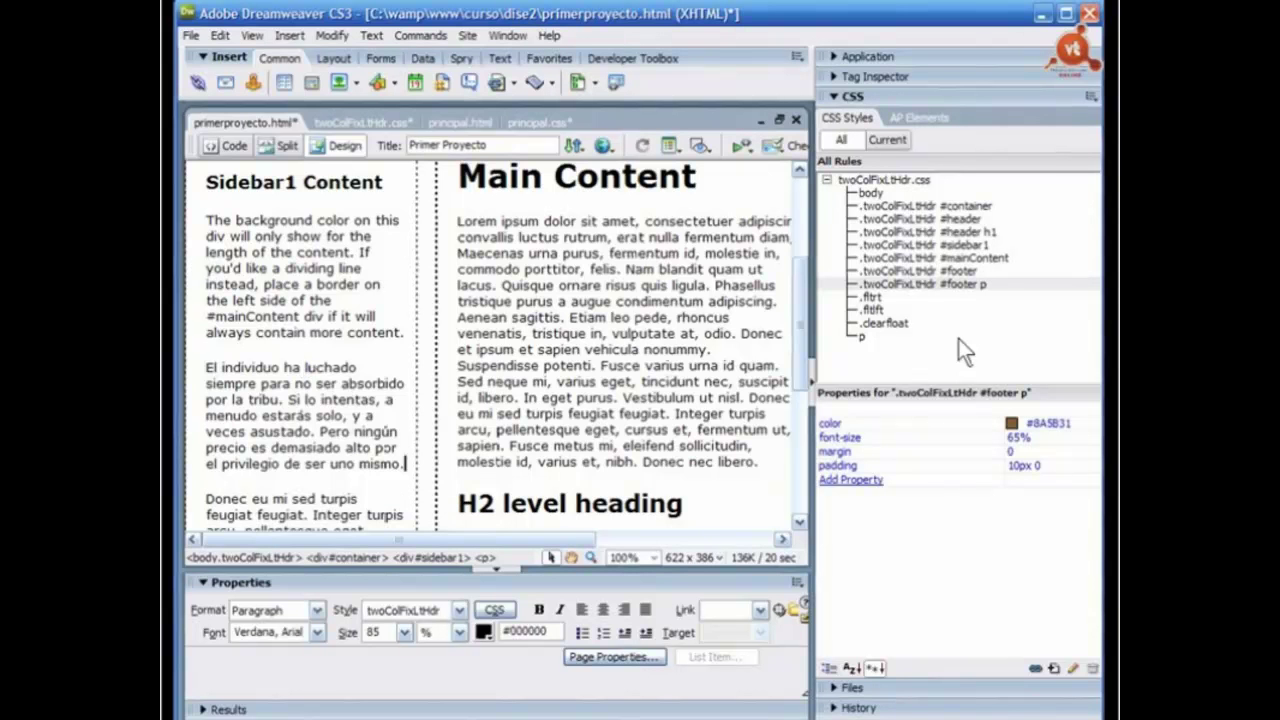
Step: Add a new paragraph reading "Friedrich Nietzsche, 1870" directly below the quote in the sidebar
{"action": "scroll", "coordinate": [802, 363], "scroll_direction": "down", "scroll_amount": 1}
{"action": "left_click_drag", "start_coordinate": [806, 370], "coordinate": [806, 410]}
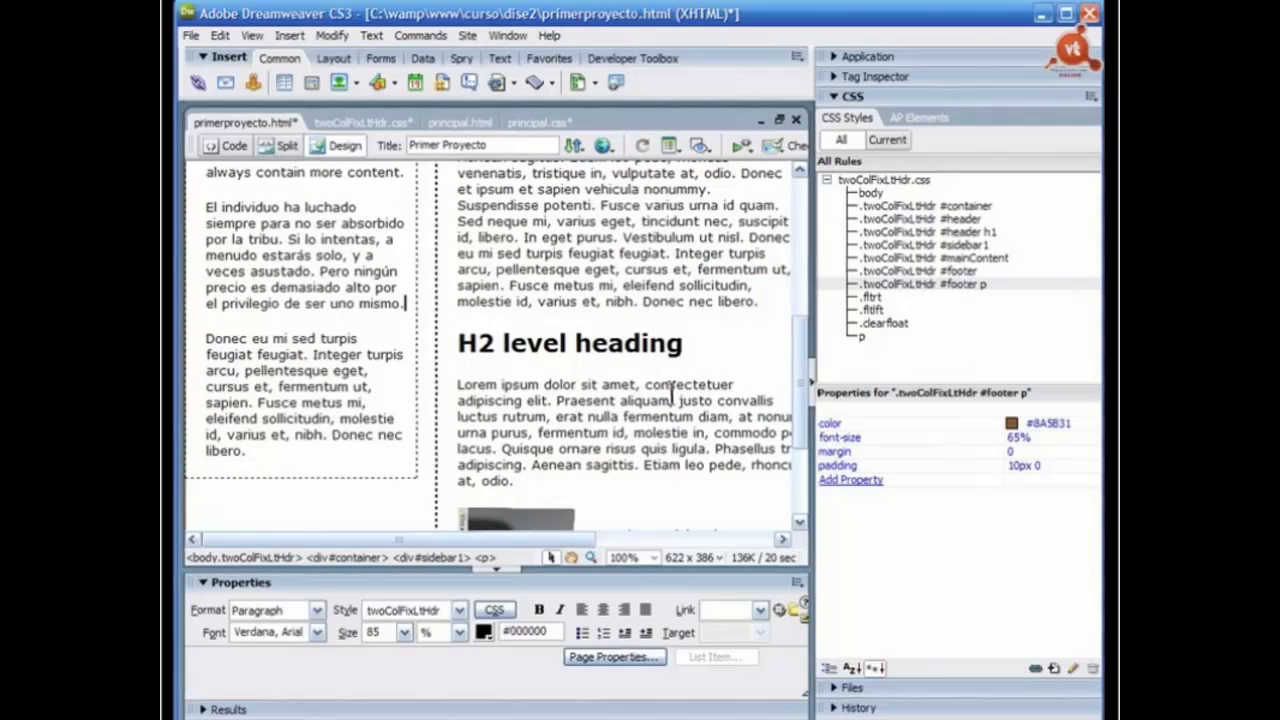
{"action": "key", "text": "Return"}
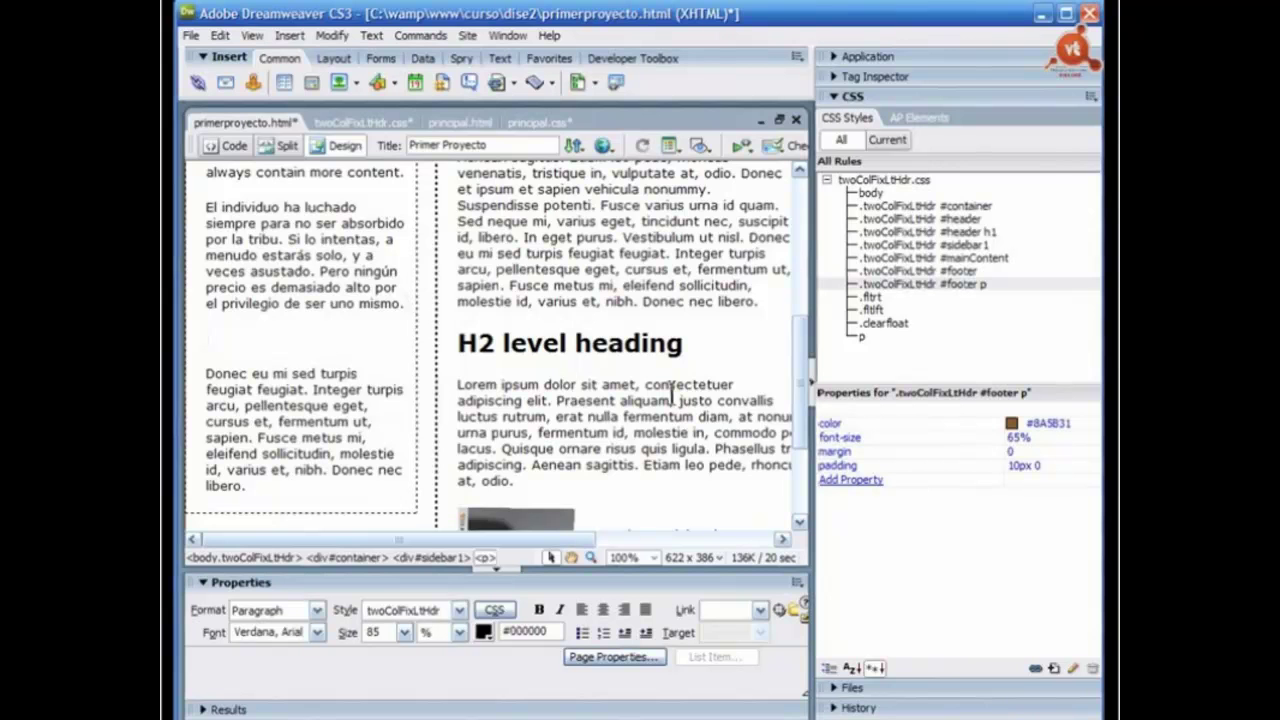
{"action": "left_click", "coordinate": [214, 344]}
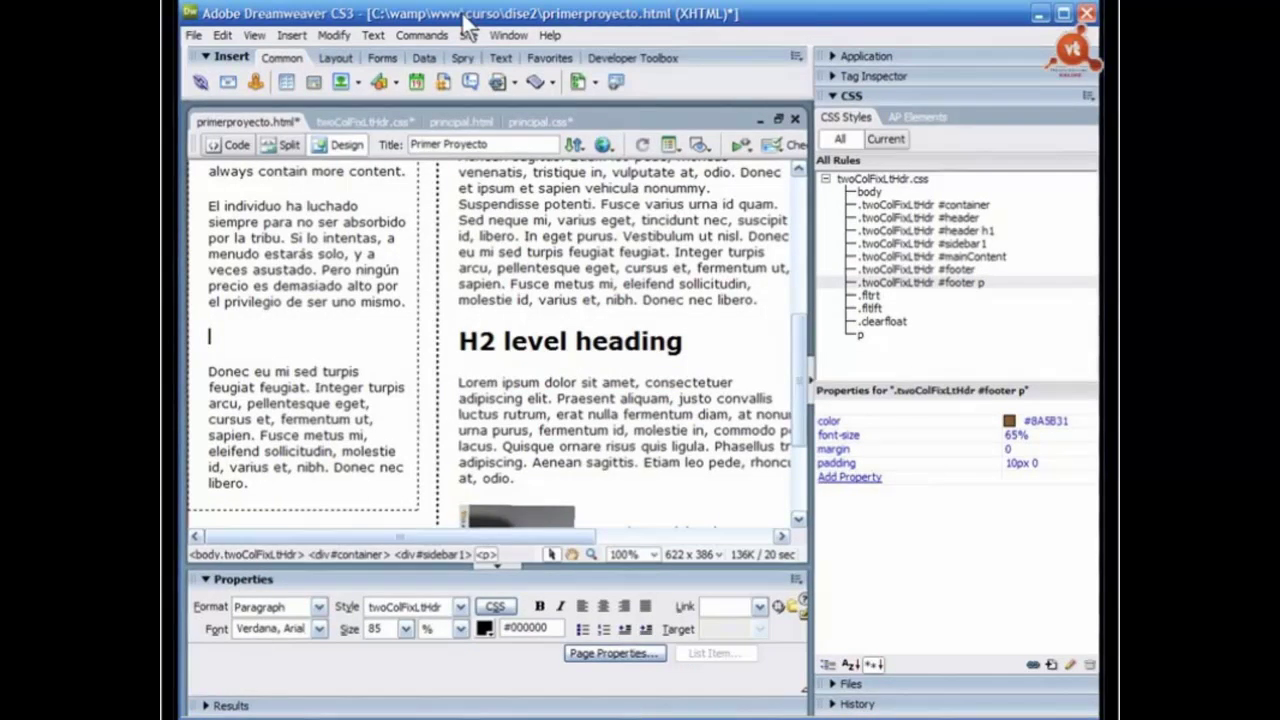
{"action": "type", "text": "Friedrich Nietzsche, 1870"}
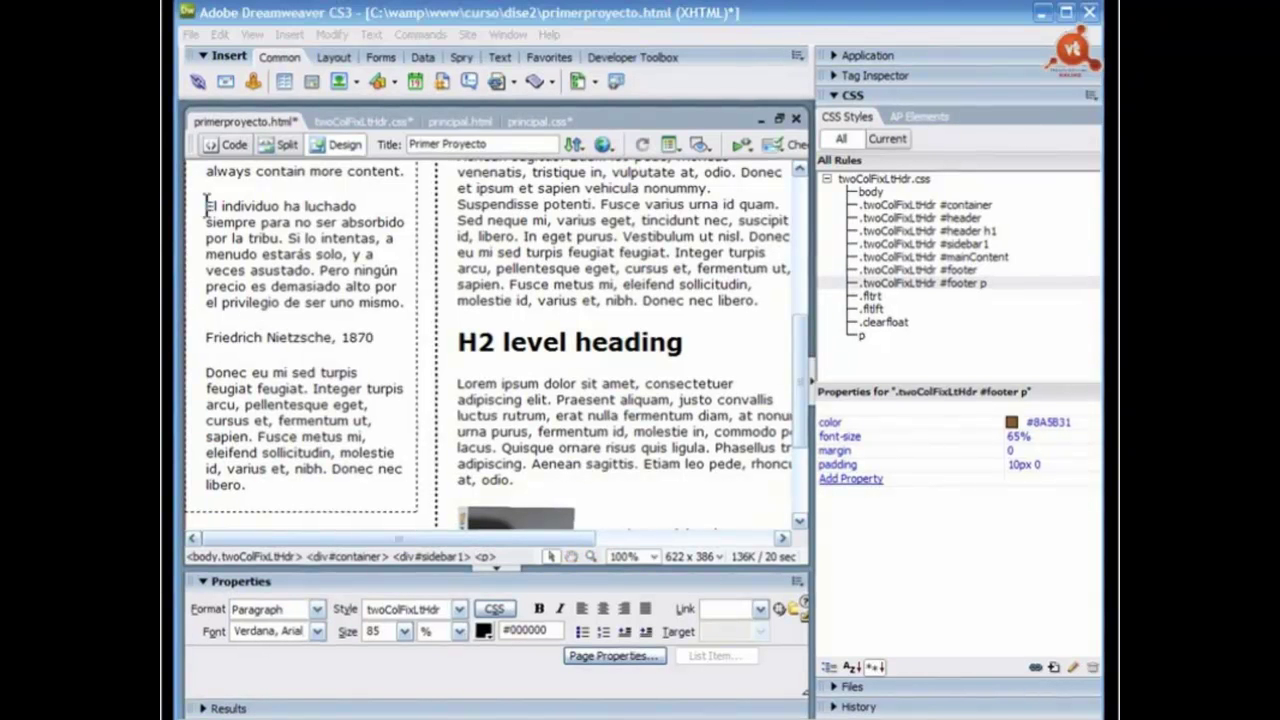
Step: Indent the sidebar quote and its Nietzsche attribution together as a blockquote
{"action": "left_click_drag", "start_coordinate": [207, 206], "coordinate": [393, 338]}
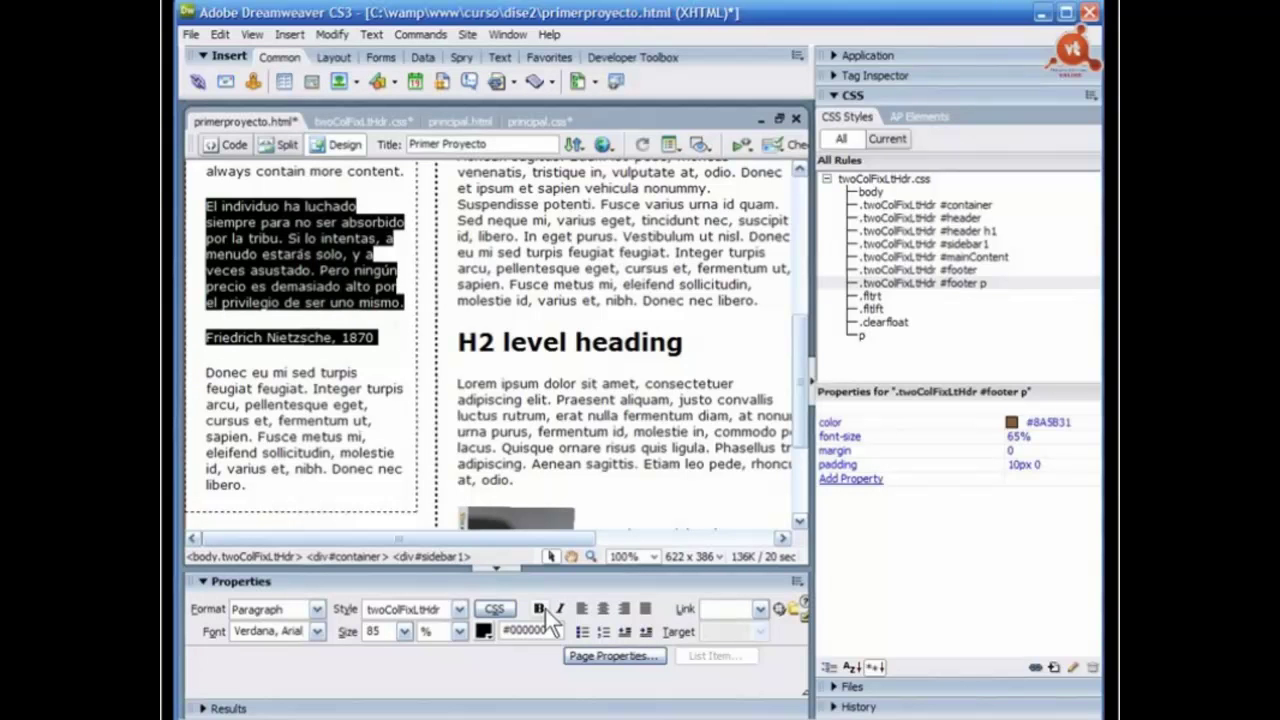
{"action": "left_click", "coordinate": [646, 632]}
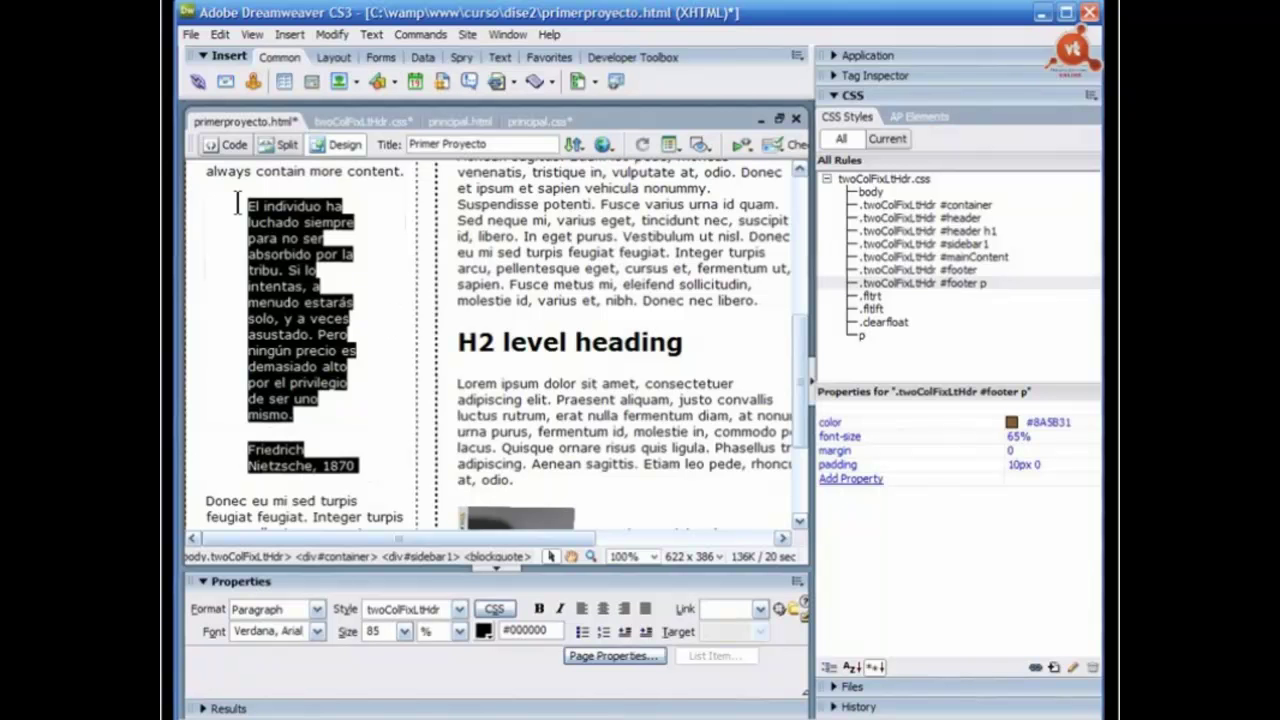
Step: Select the complete blockquote element, including its opening and closing tags, in the source code and return to the design view
{"action": "left_click", "coordinate": [243, 149]}
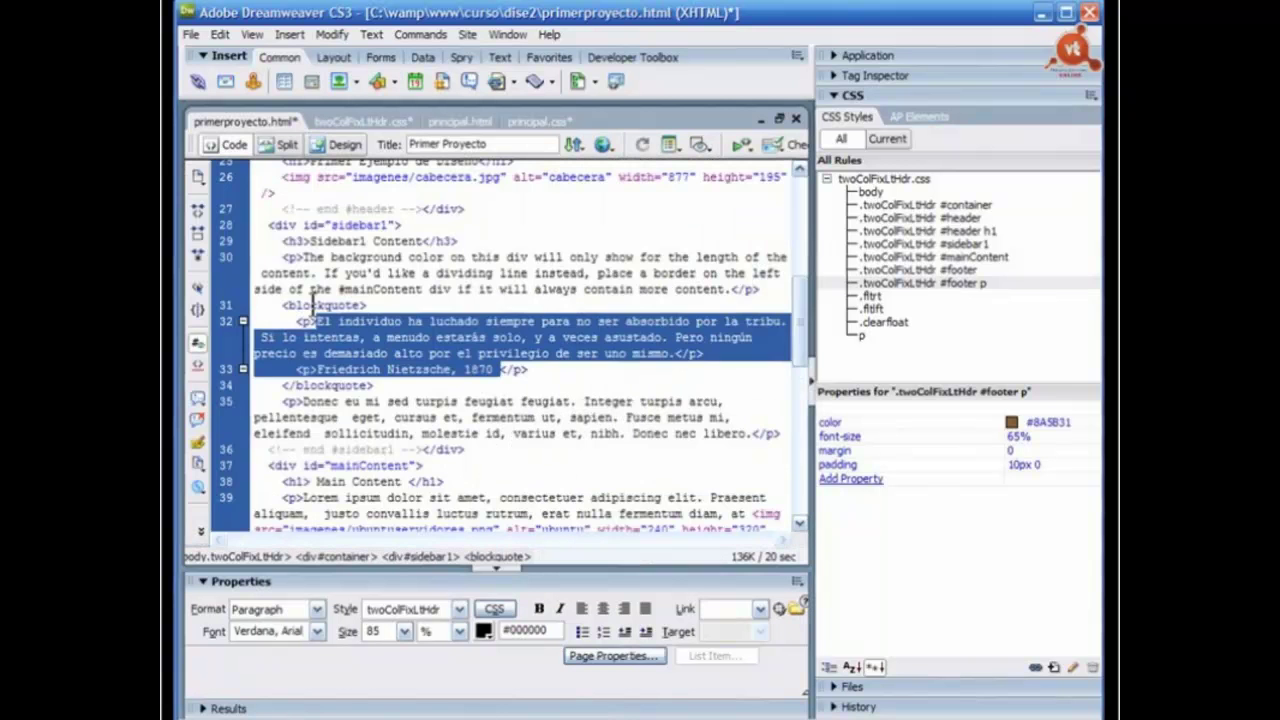
{"action": "left_click_drag", "start_coordinate": [280, 303], "coordinate": [383, 386]}
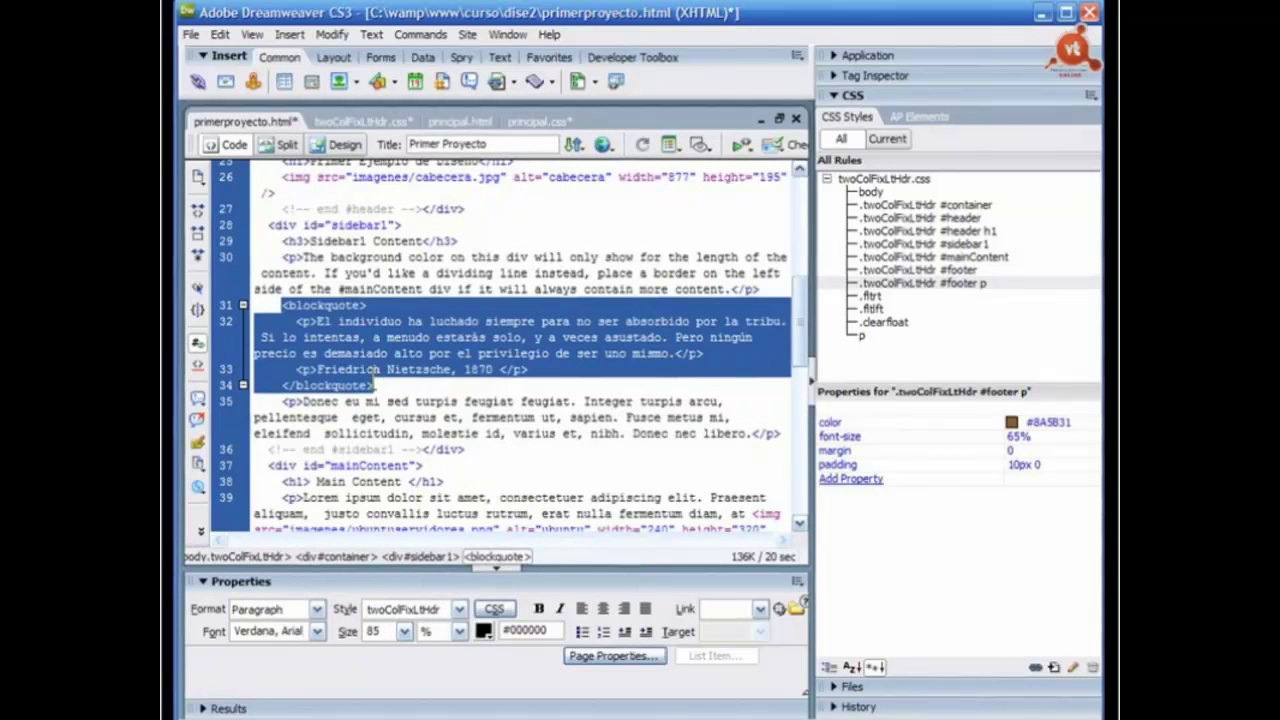
{"action": "left_click", "coordinate": [352, 148]}
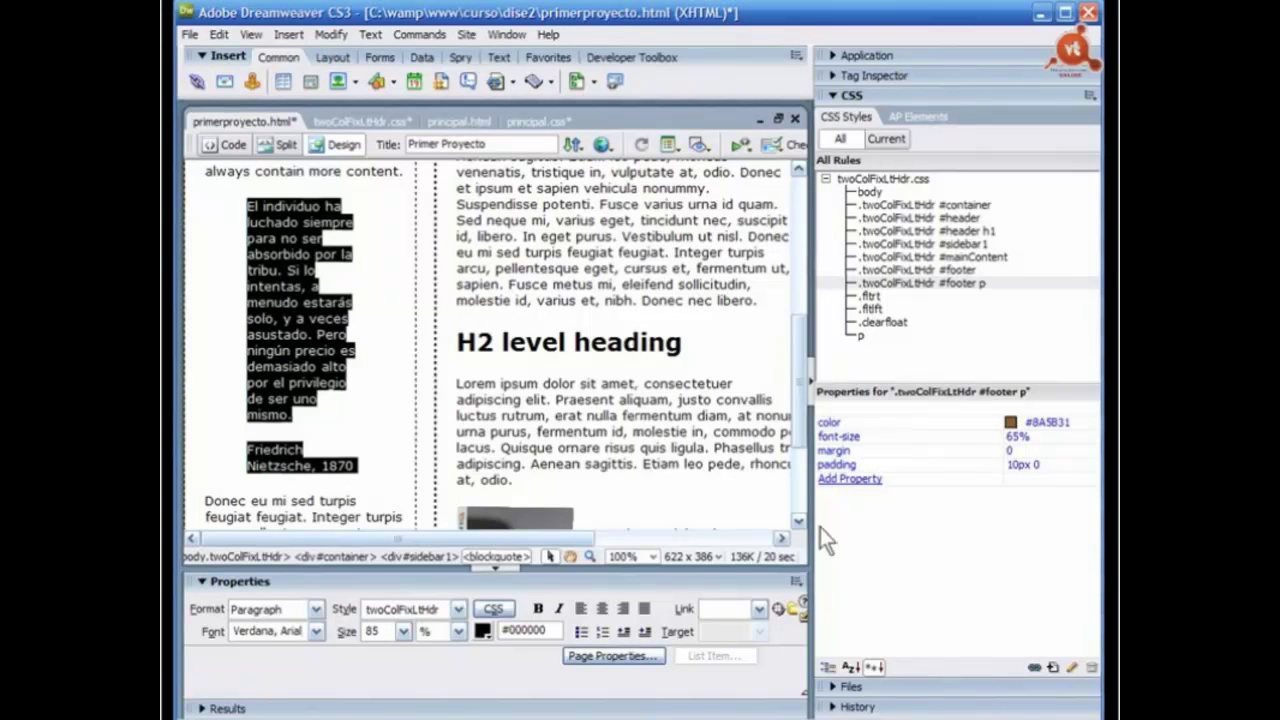
Step: Create a new CSS rule in twoColFixLtHdr.css that redefines the blockquote tag
{"action": "left_click", "coordinate": [1053, 667]}
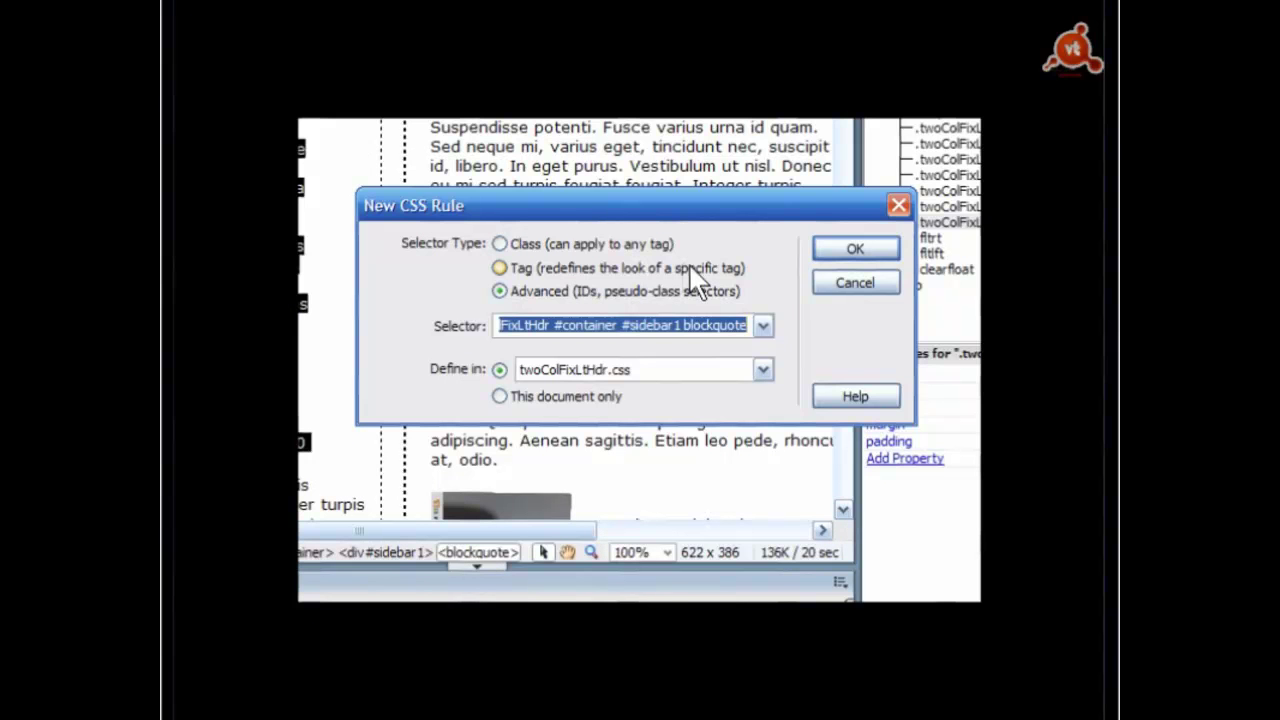
{"action": "left_click", "coordinate": [499, 270]}
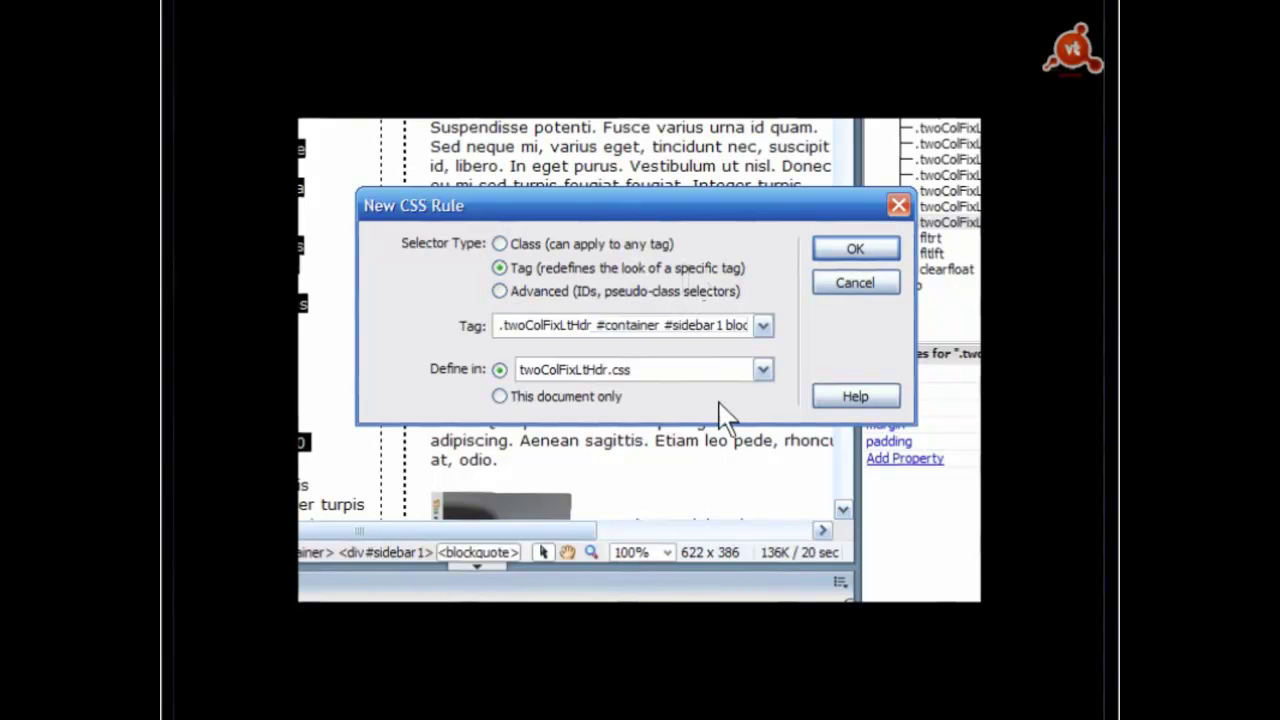
{"action": "left_click", "coordinate": [763, 325]}
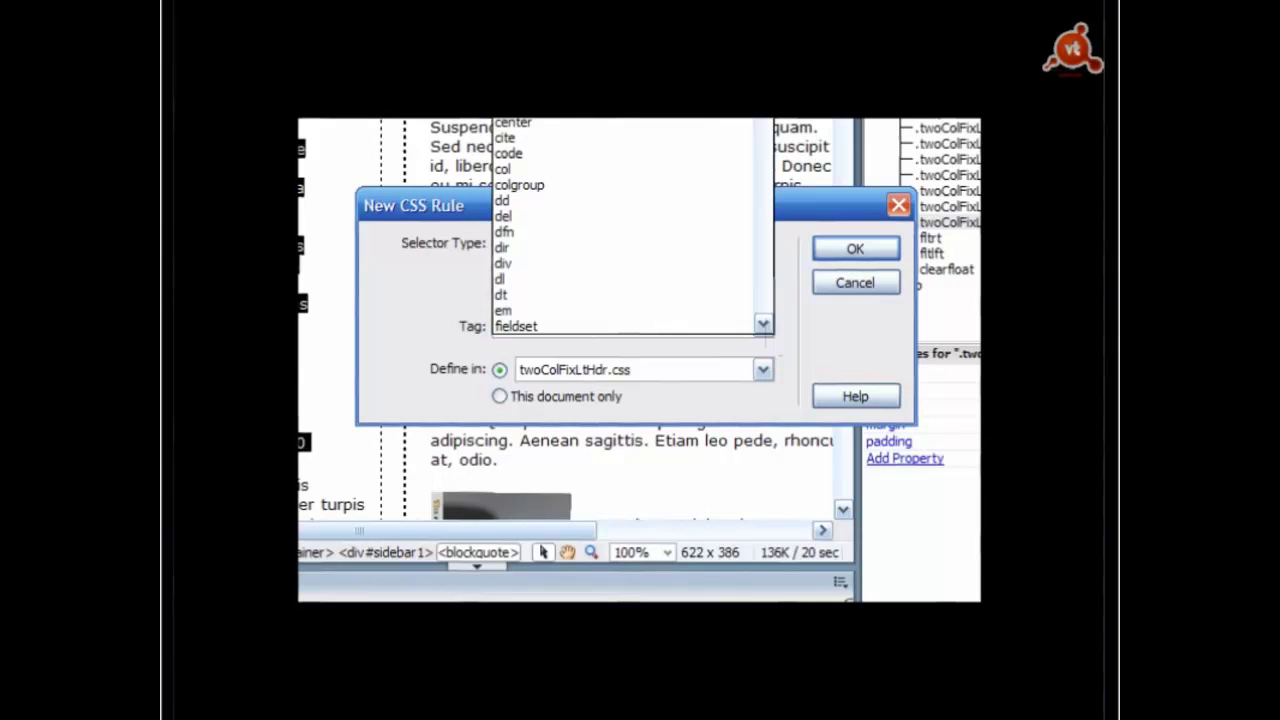
{"action": "left_click", "coordinate": [547, 318]}
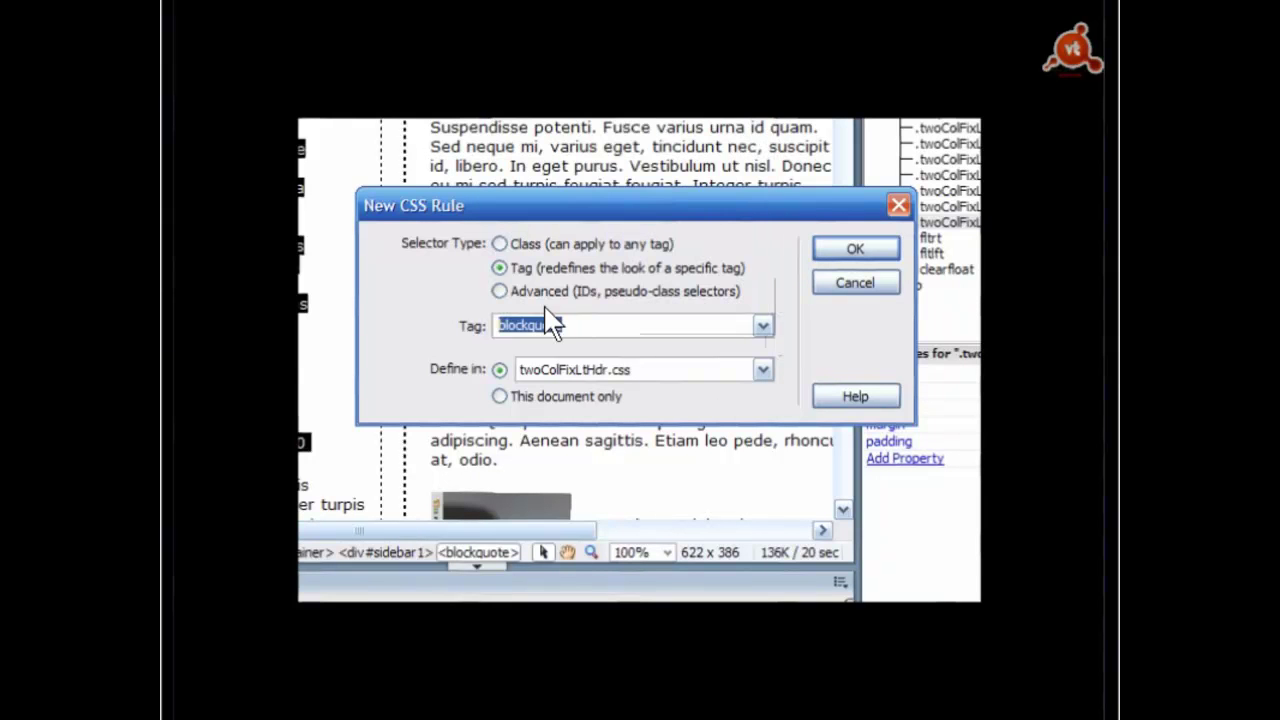
{"action": "left_click", "coordinate": [636, 372]}
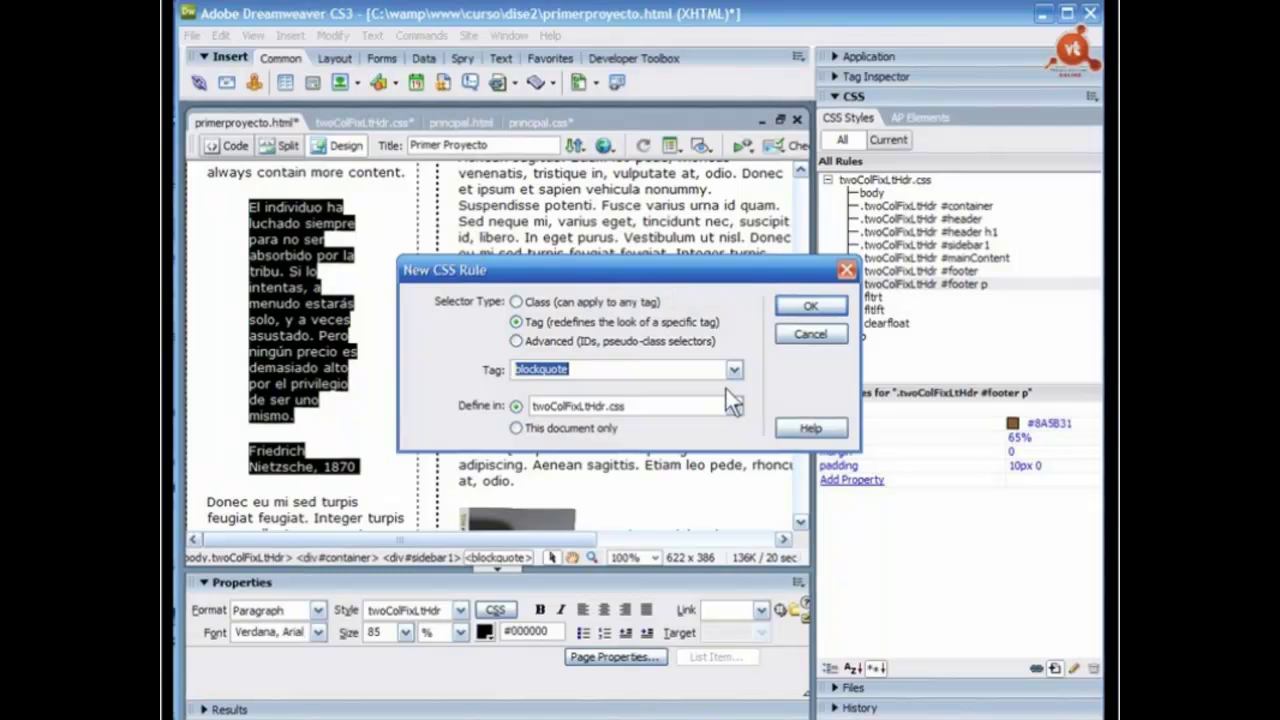
{"action": "left_click", "coordinate": [811, 308]}
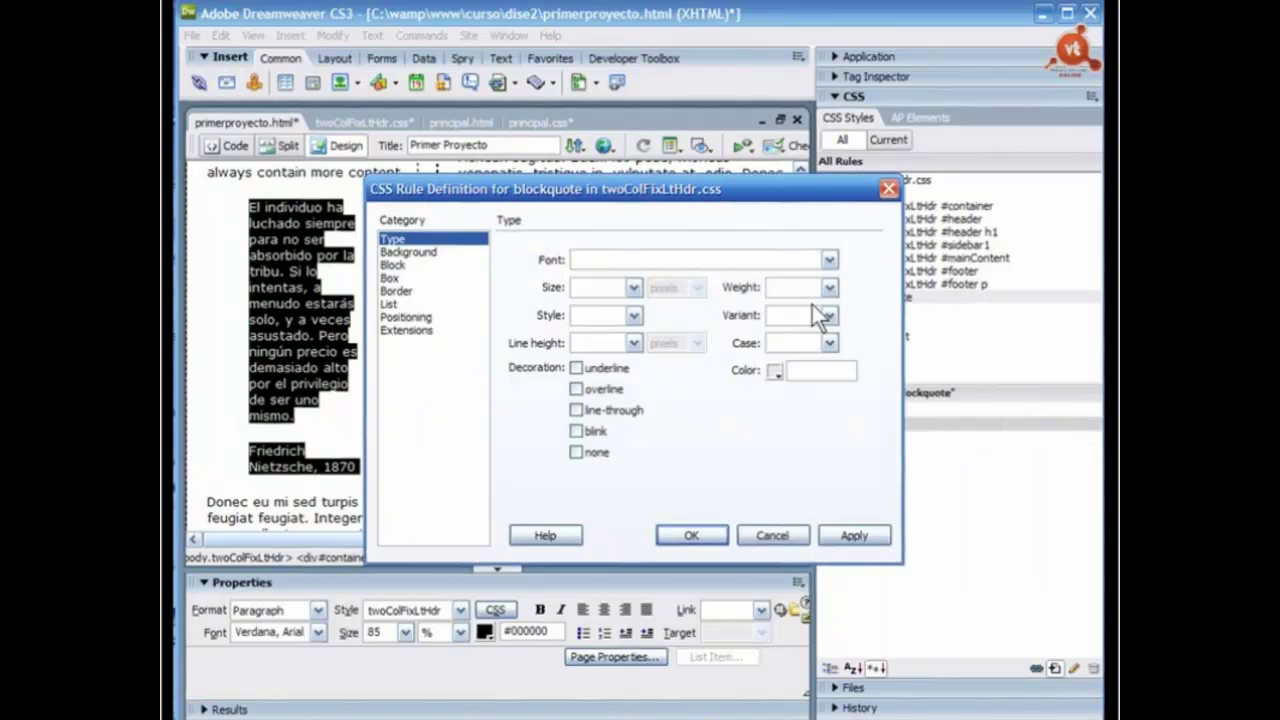
Step: Set the blockquote rule's font to Courier New, Courier, monospace and its text color to white, #FFFFFF
{"action": "left_click_drag", "start_coordinate": [711, 192], "coordinate": [701, 184]}
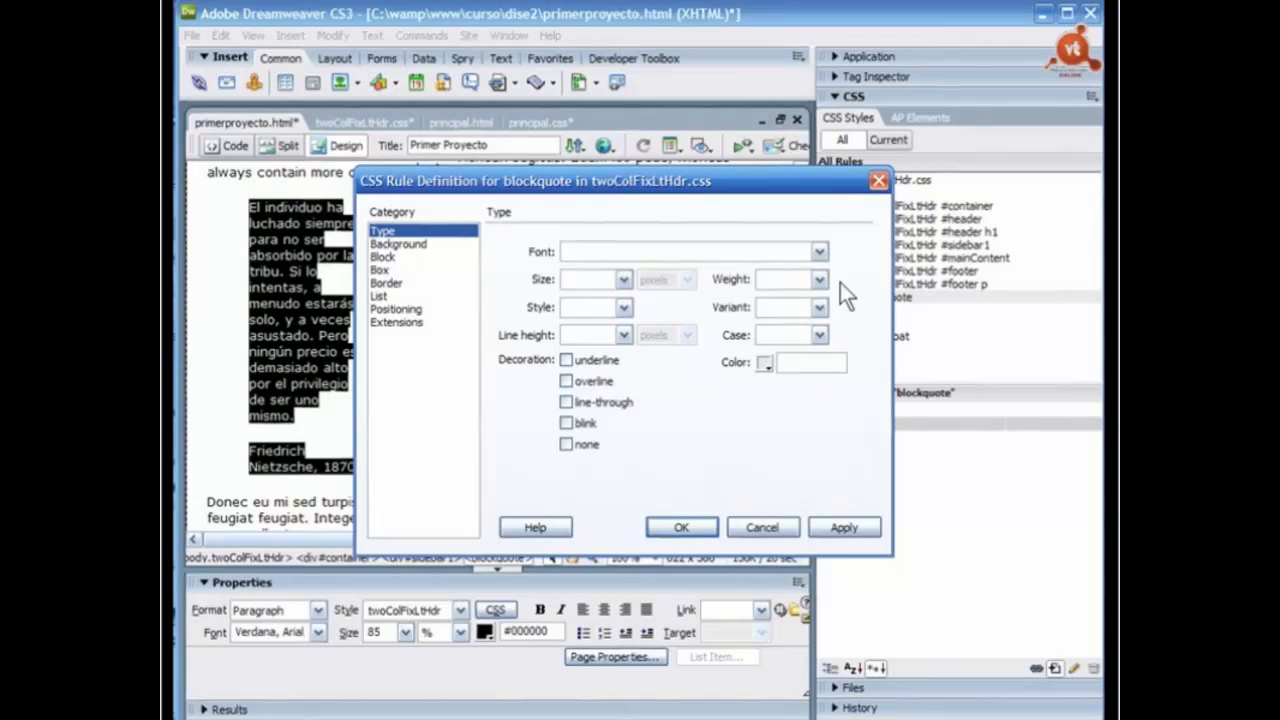
{"action": "left_click", "coordinate": [819, 251]}
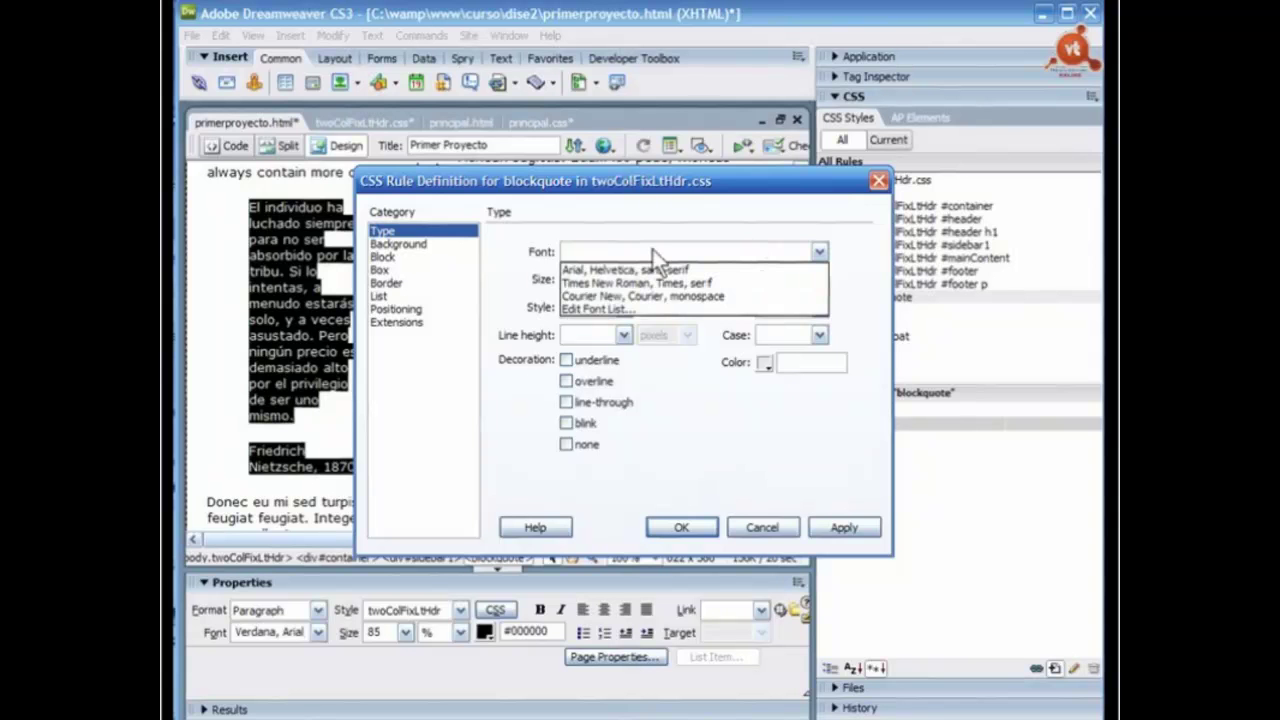
{"action": "left_click", "coordinate": [640, 296]}
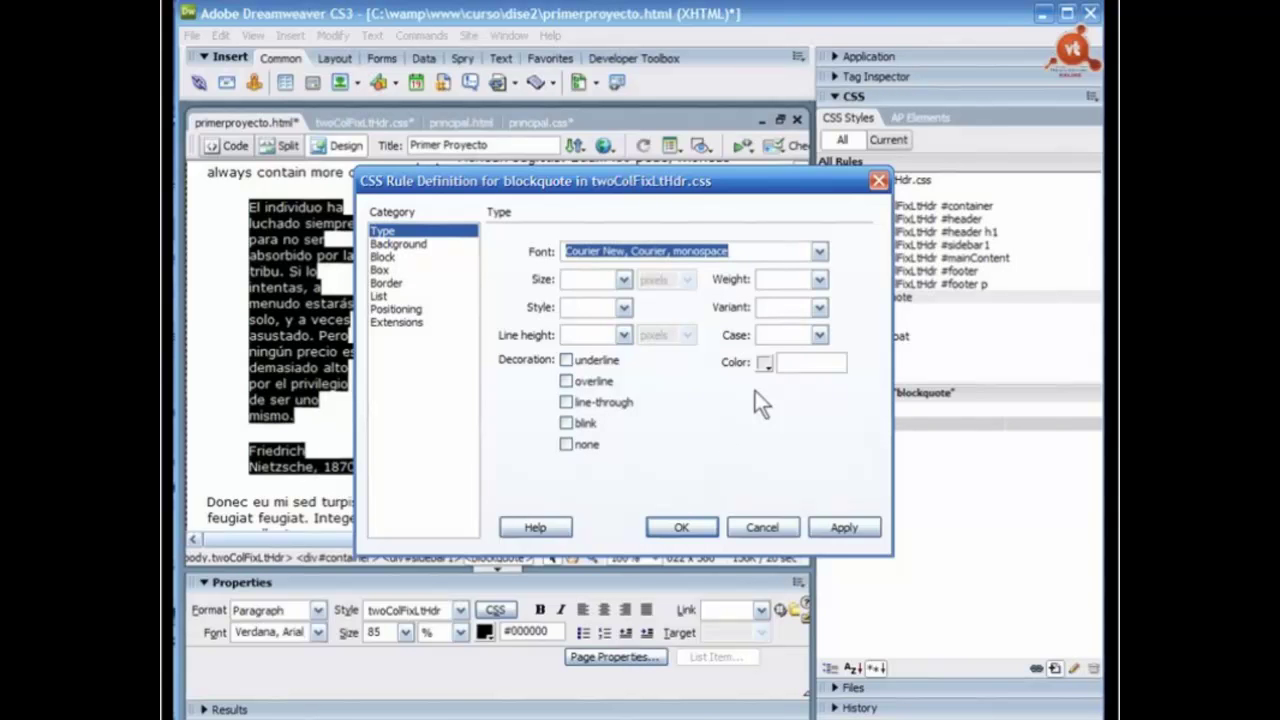
{"action": "left_click", "coordinate": [766, 363]}
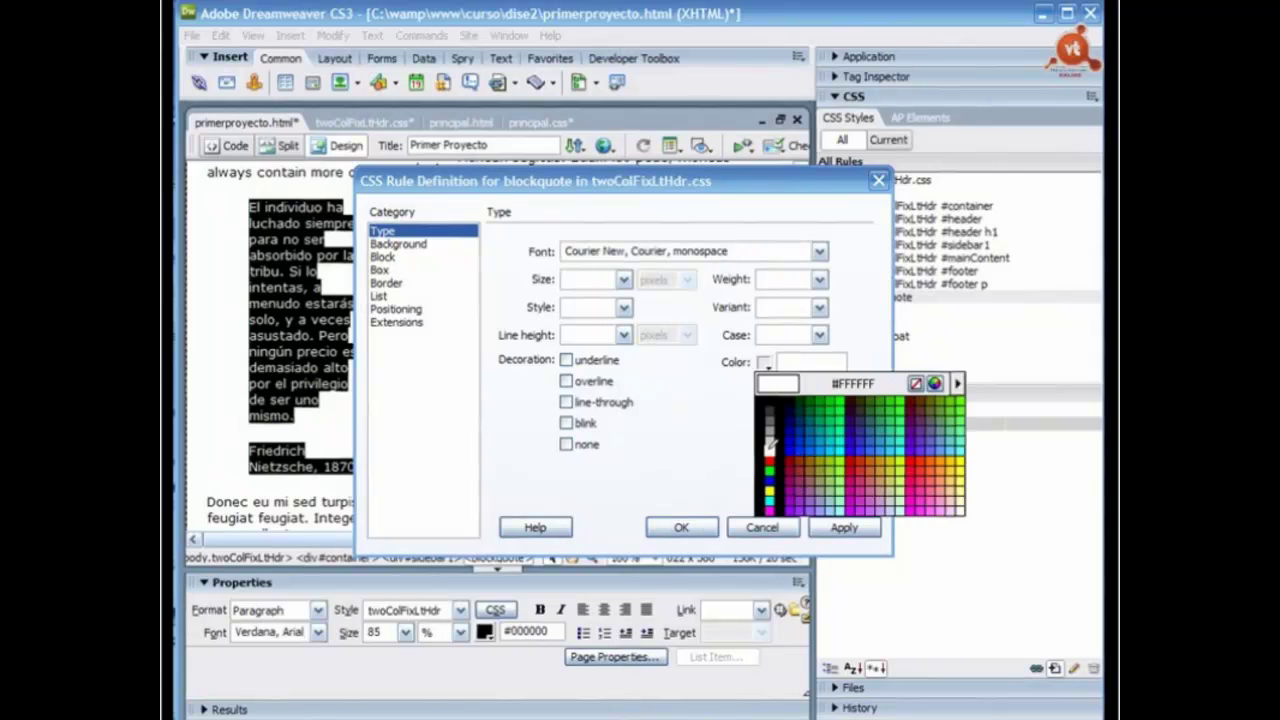
{"action": "left_click", "coordinate": [769, 443]}
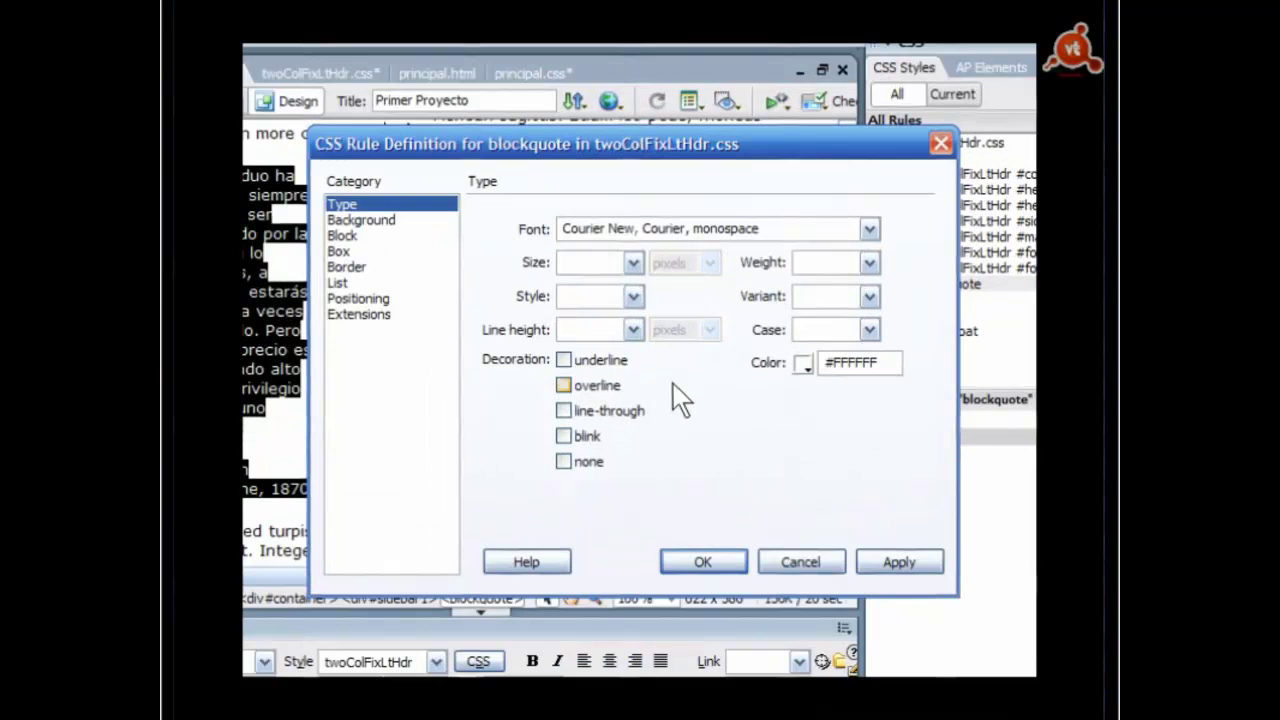
Step: Give the blockquote rule a gray #999999 background color and apply the rule definition
{"action": "key", "text": "Down"}
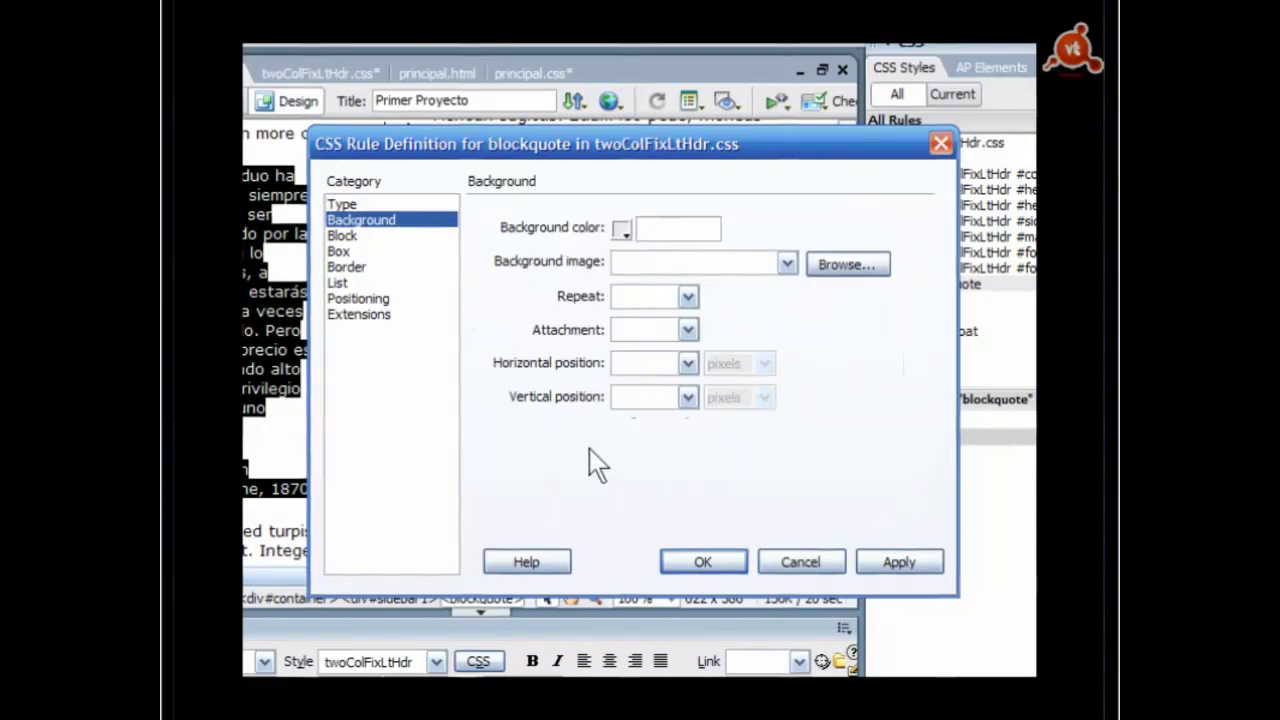
{"action": "left_click", "coordinate": [623, 230]}
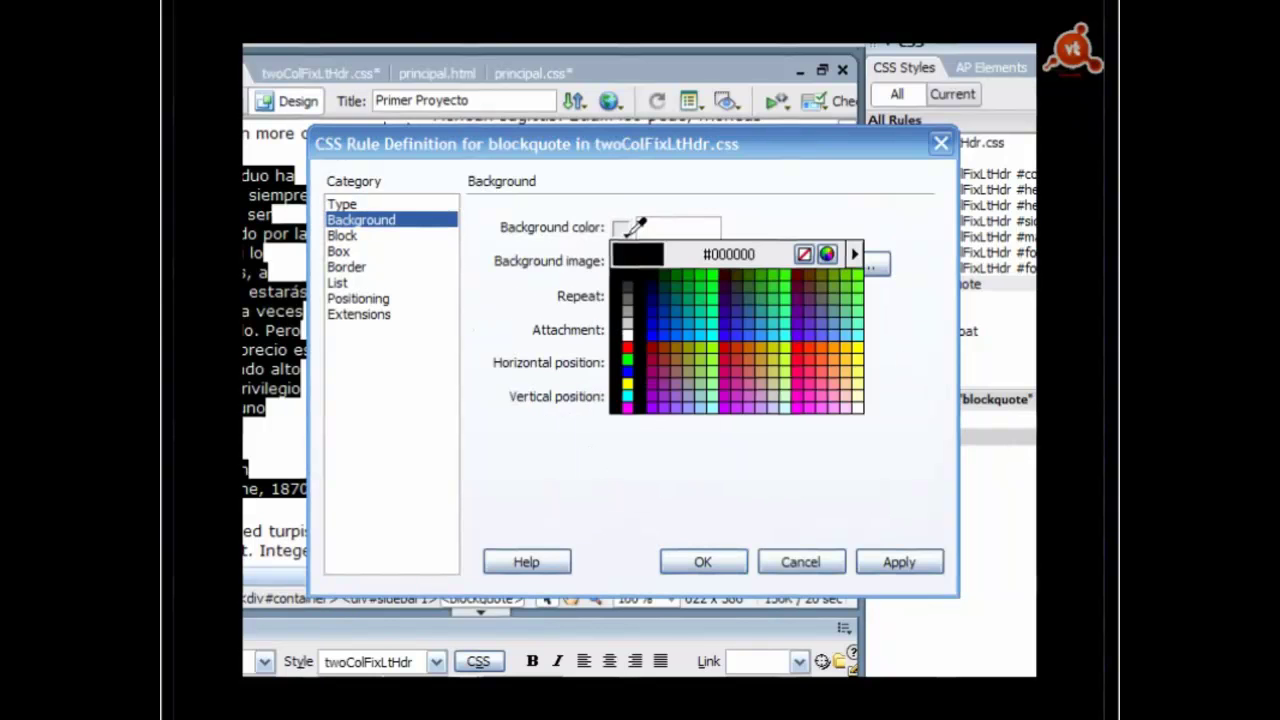
{"action": "left_click", "coordinate": [627, 310]}
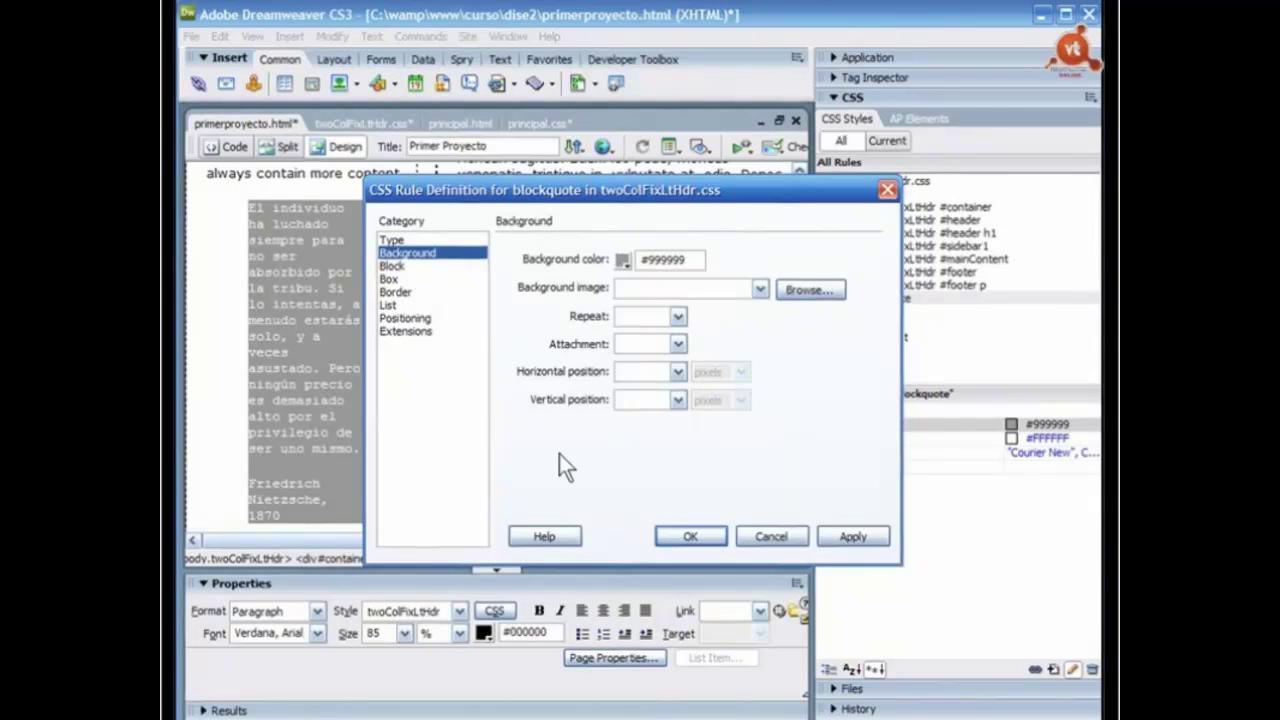
{"action": "left_click", "coordinate": [690, 536]}
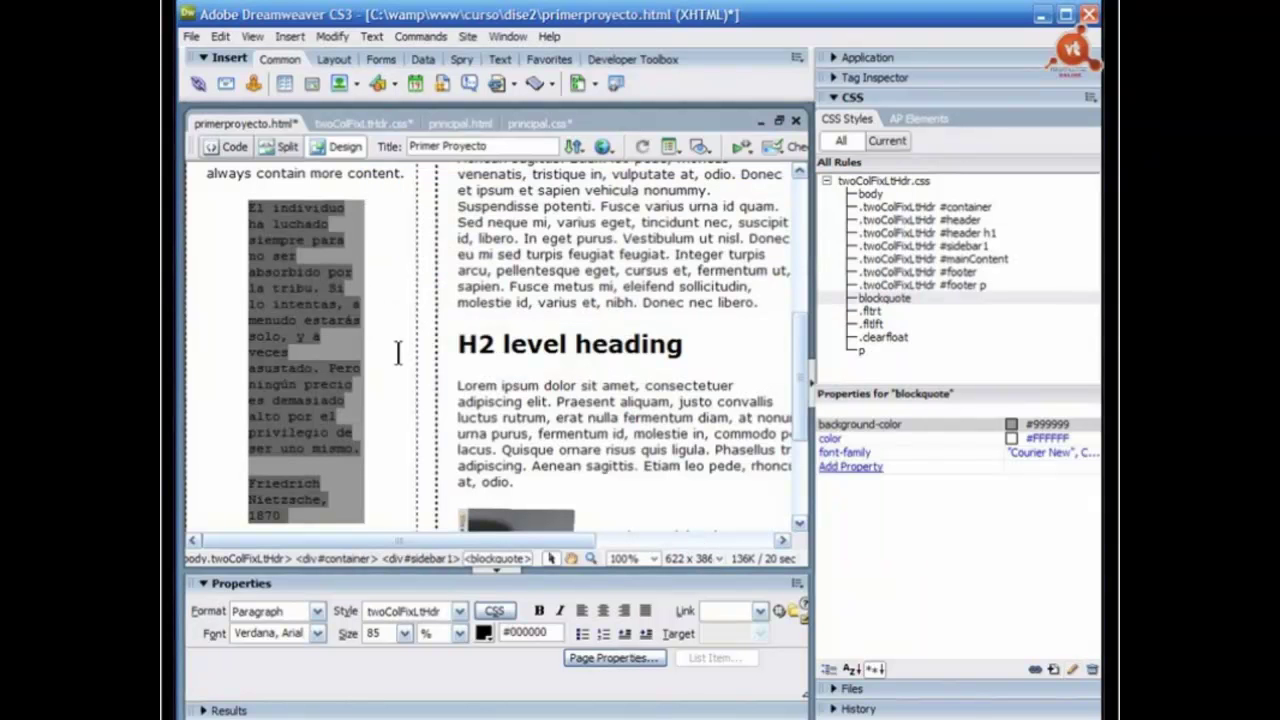
{"action": "left_click", "coordinate": [369, 309]}
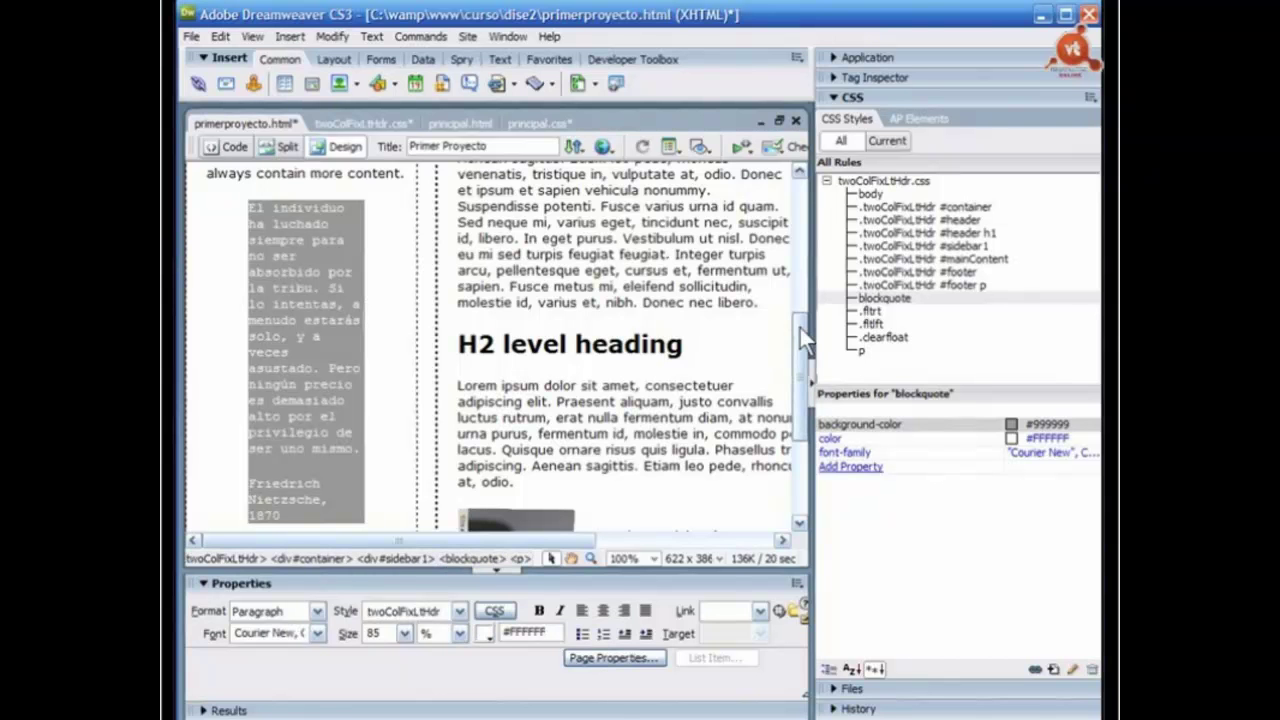
{"action": "left_click_drag", "start_coordinate": [800, 328], "coordinate": [801, 333]}
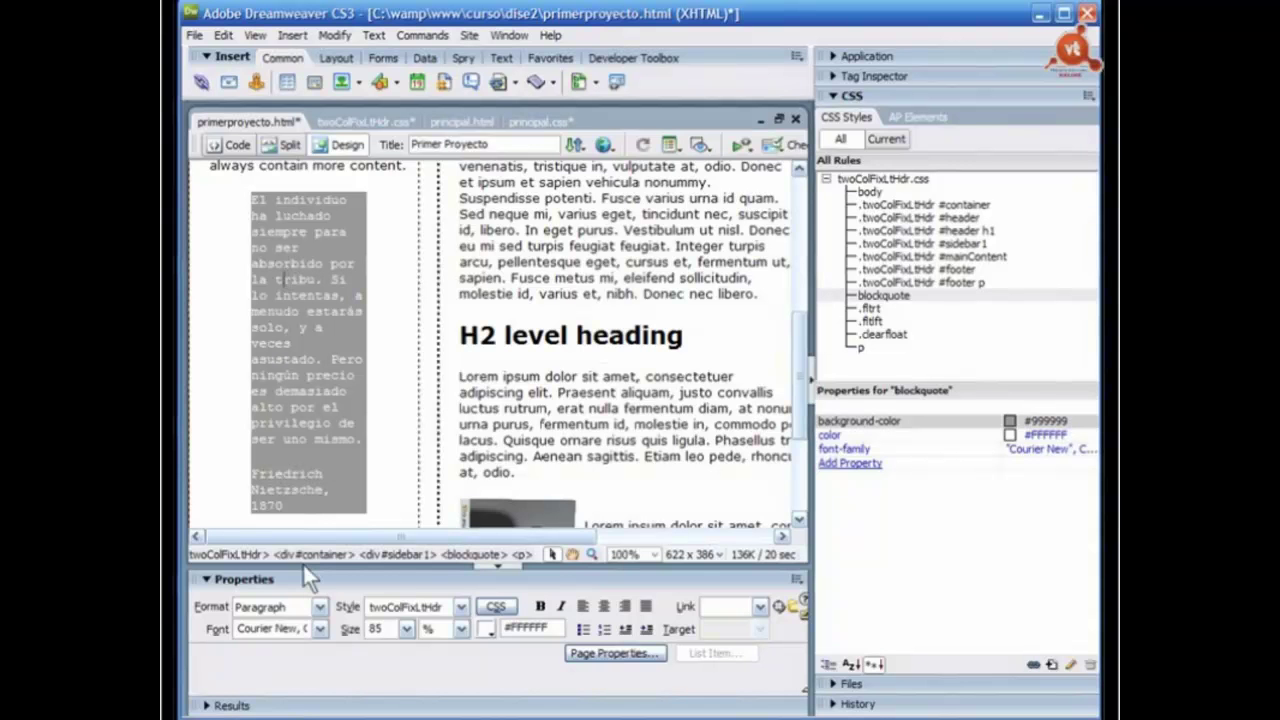
Step: Add a margin property of 10px to the CSS rule of the sidebar blockquote
{"action": "left_click", "coordinate": [476, 553]}
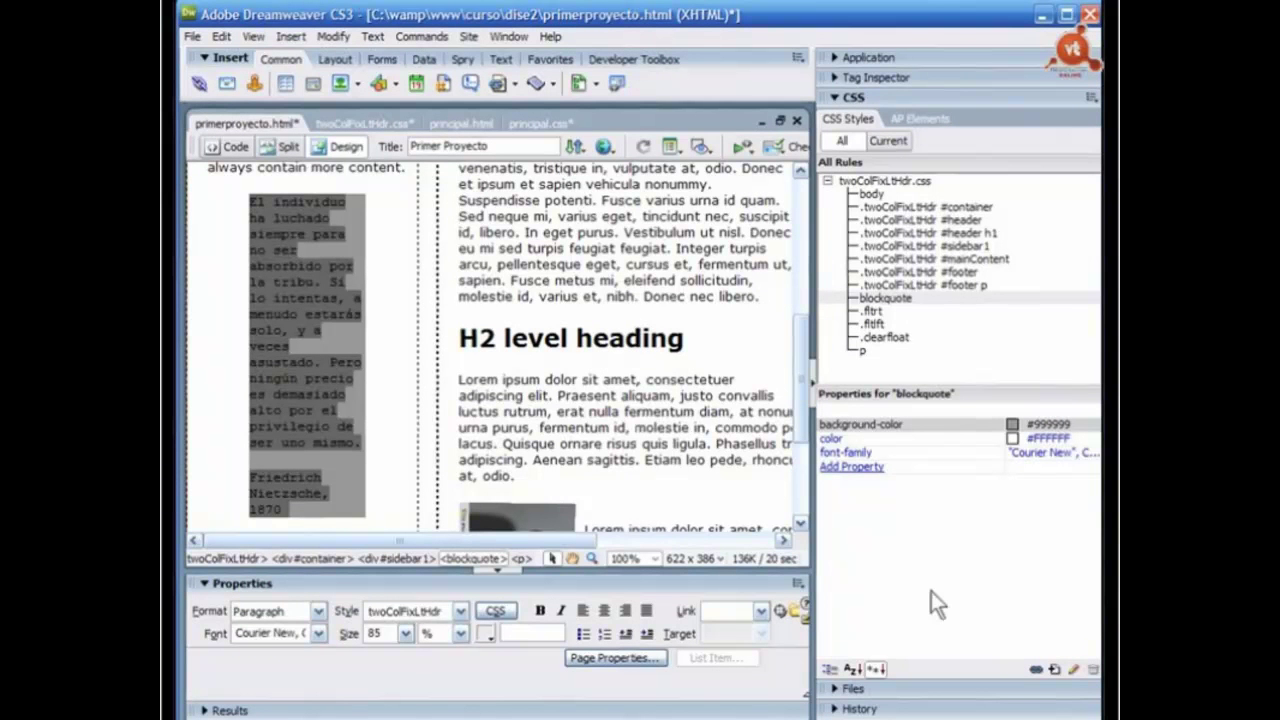
{"action": "left_click", "coordinate": [889, 141]}
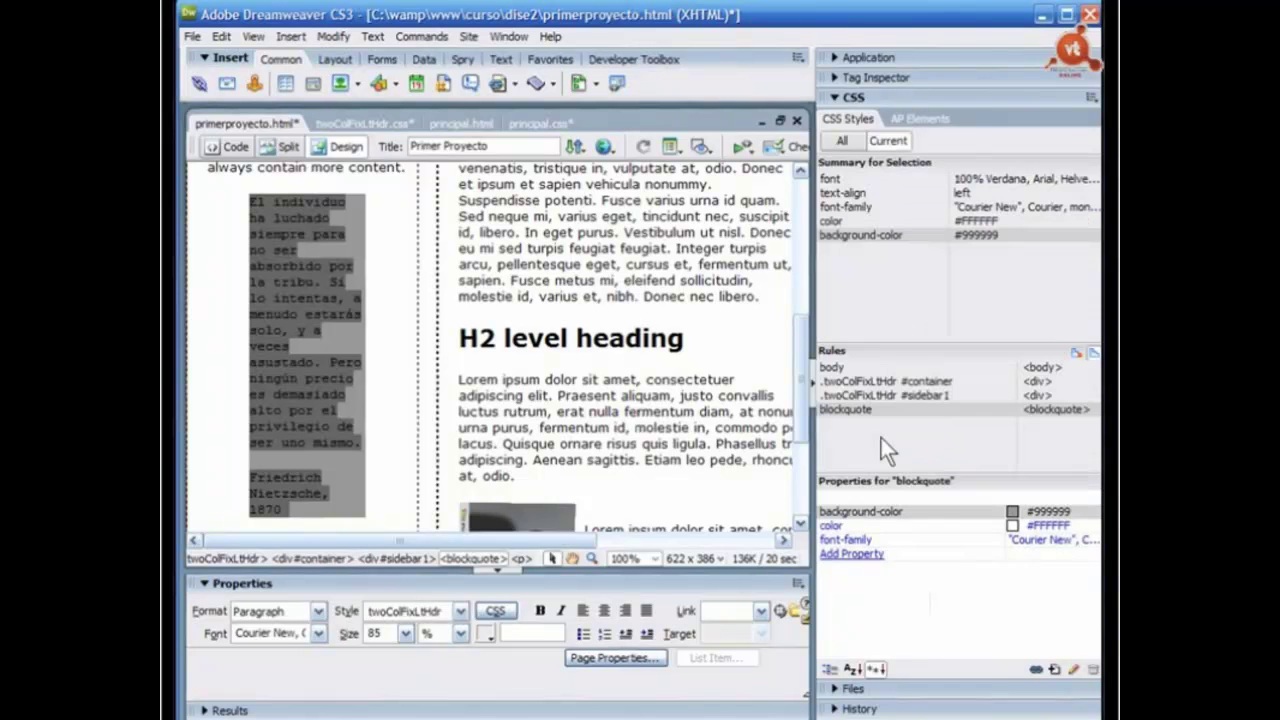
{"action": "left_click", "coordinate": [851, 555]}
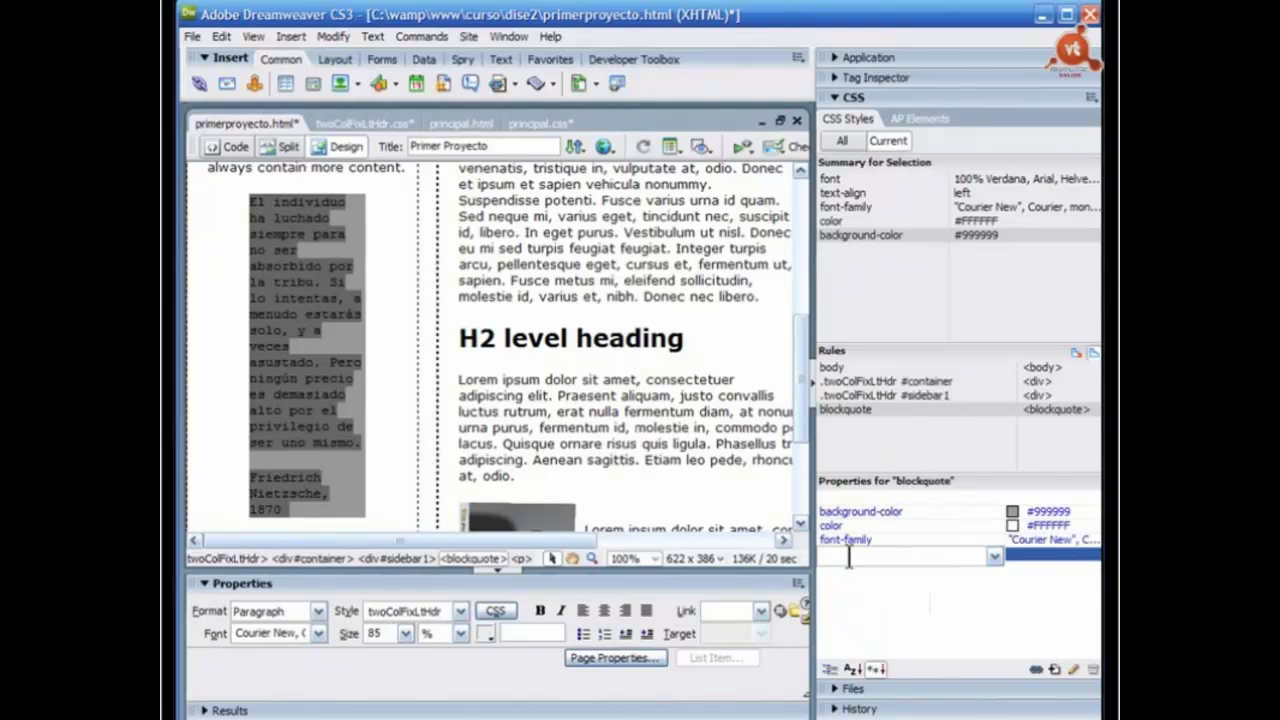
{"action": "type", "text": "mar"}
{"action": "left_click", "coordinate": [994, 557]}
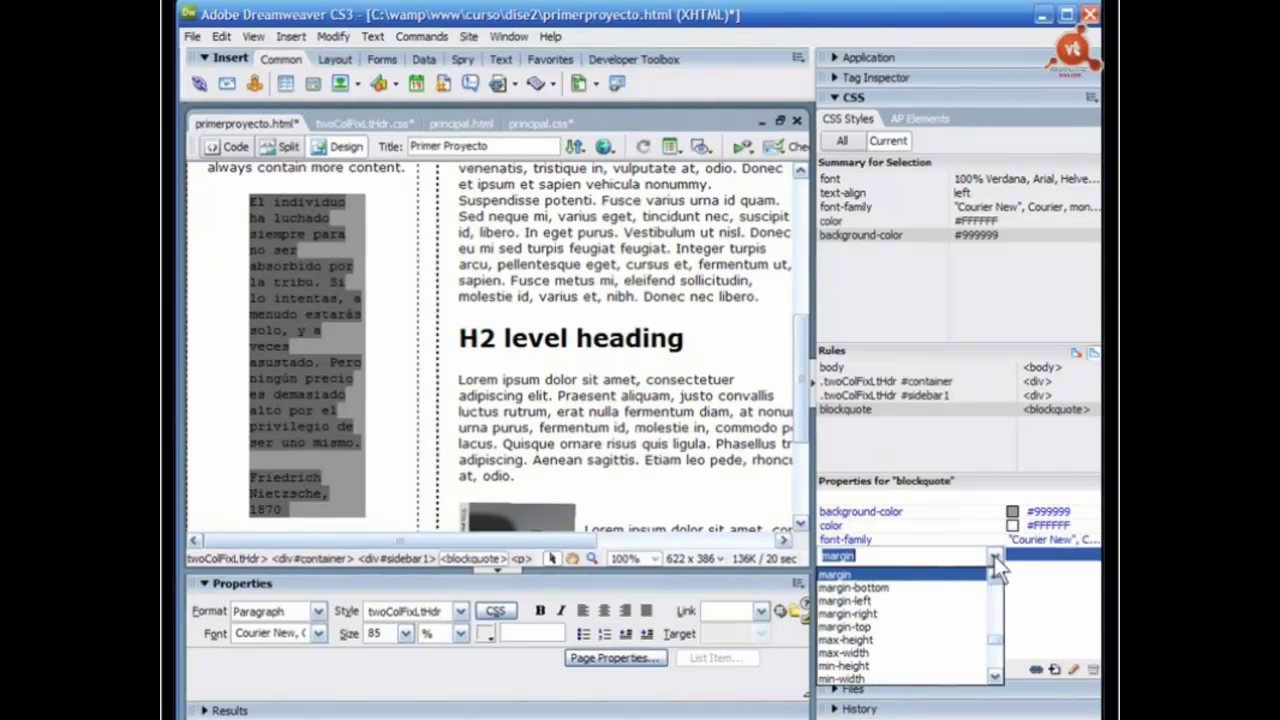
{"action": "left_click", "coordinate": [890, 575]}
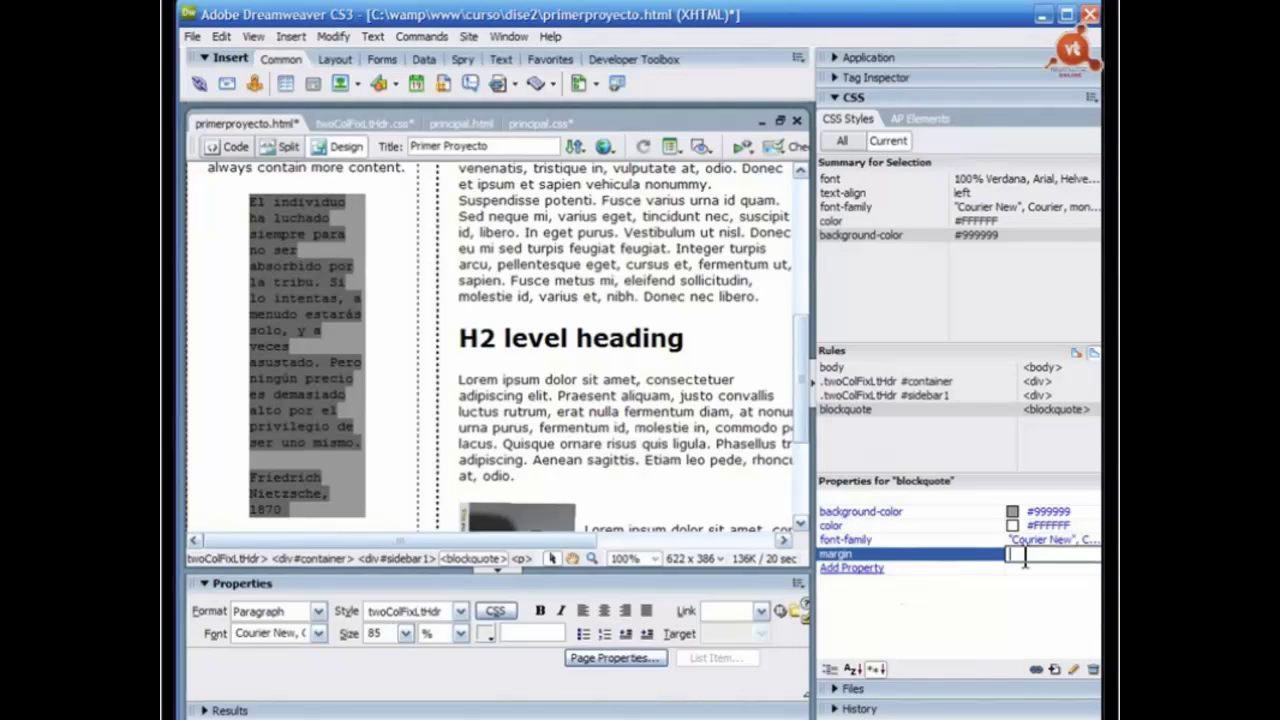
{"action": "type", "text": "10px"}
{"action": "key", "text": "Return"}
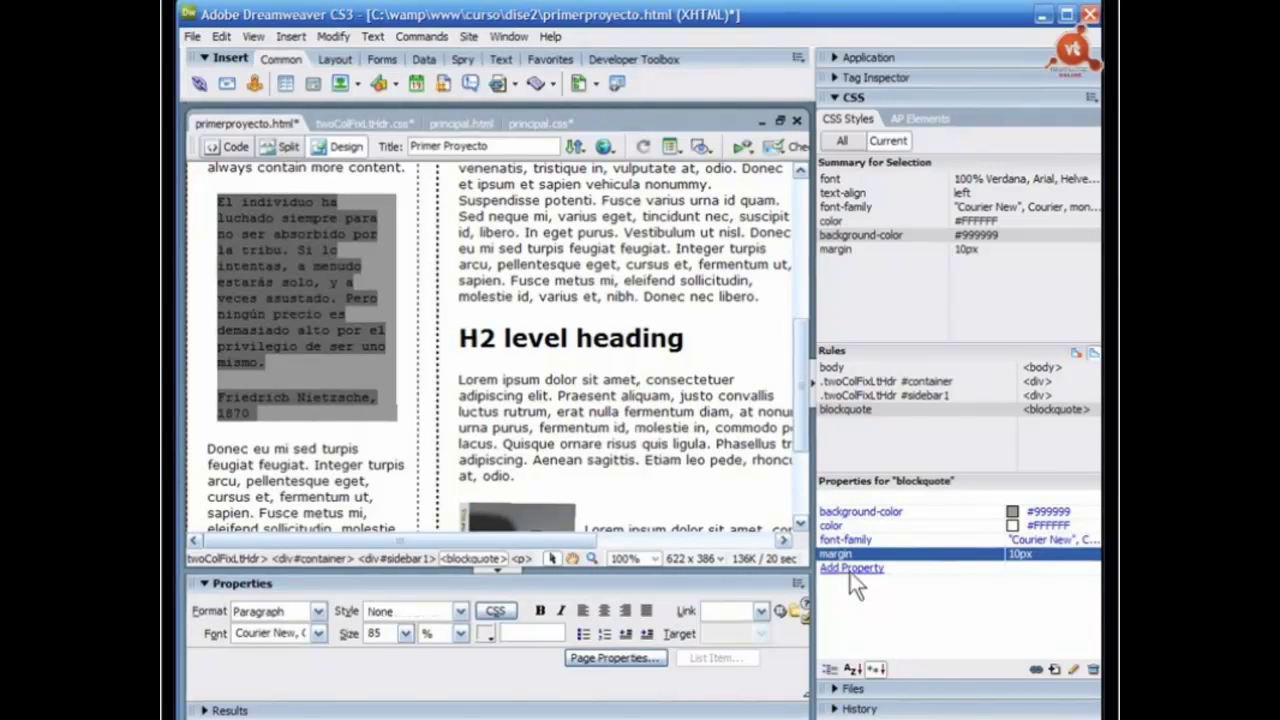
Step: Add a padding property of 0 to the blockquote's CSS rule
{"action": "left_click", "coordinate": [850, 568]}
{"action": "type", "text": "pa"}
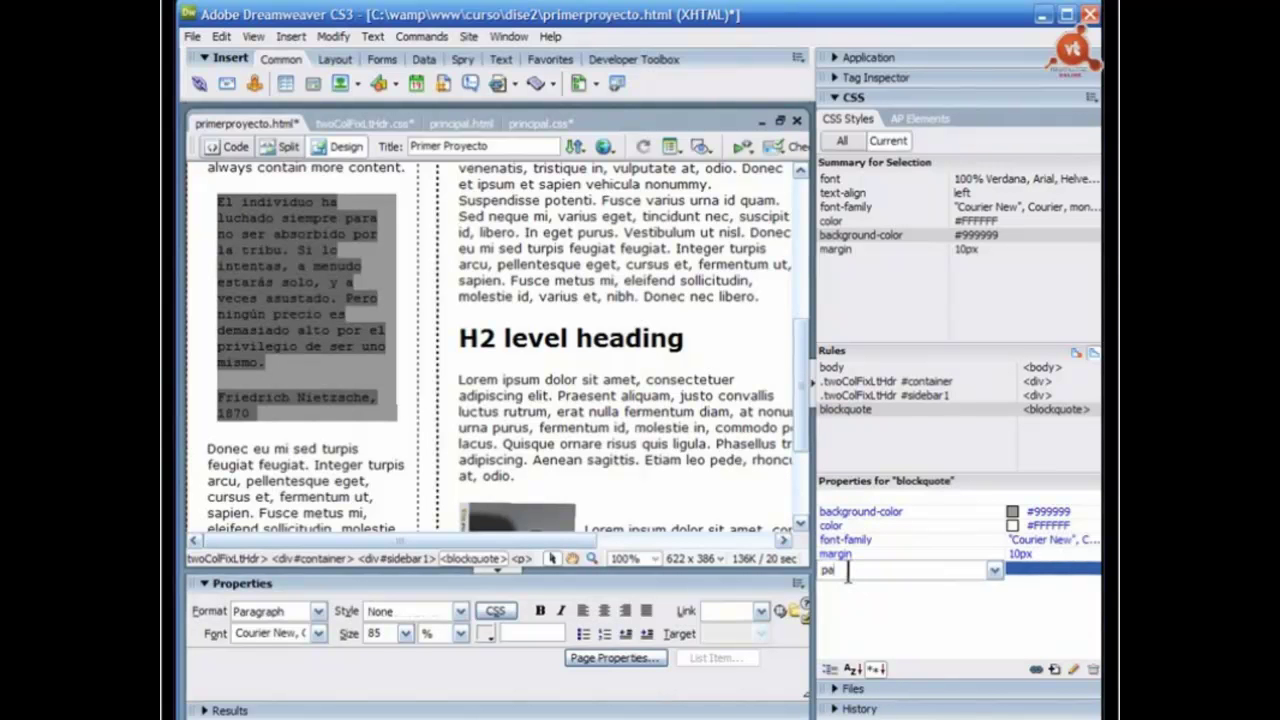
{"action": "type", "text": "dd"}
{"action": "left_click", "coordinate": [994, 570]}
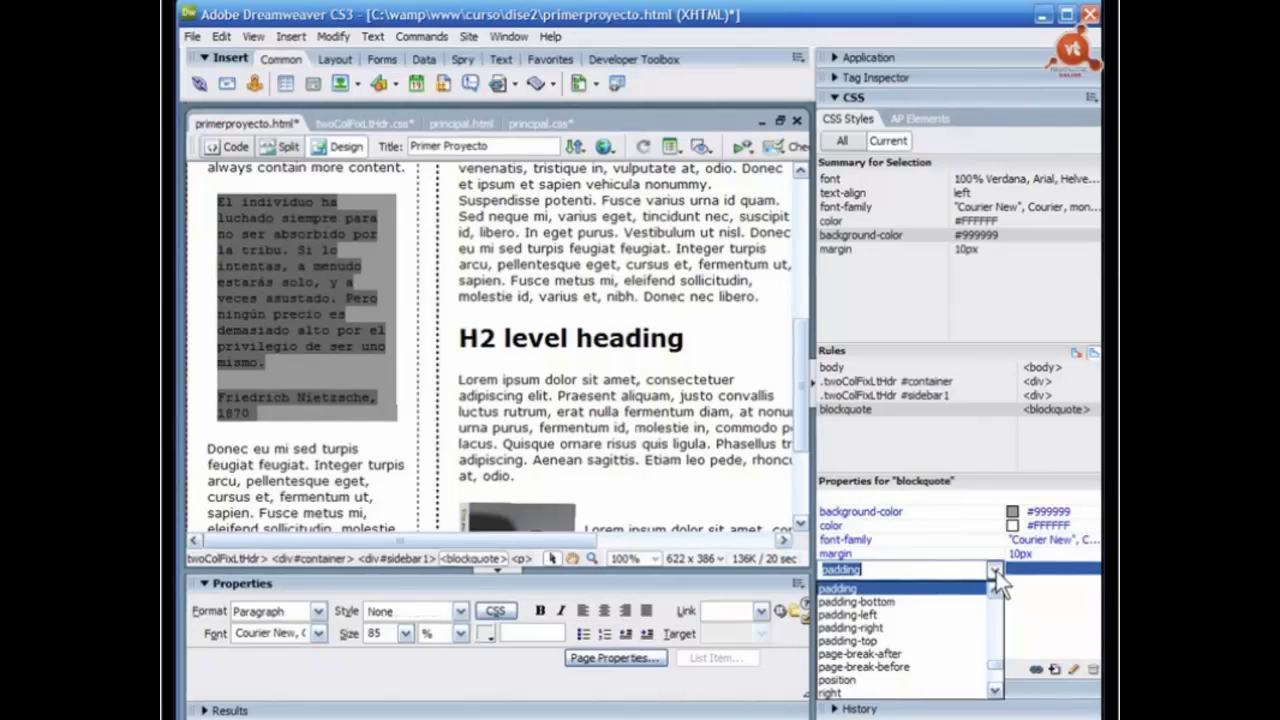
{"action": "left_click", "coordinate": [848, 589]}
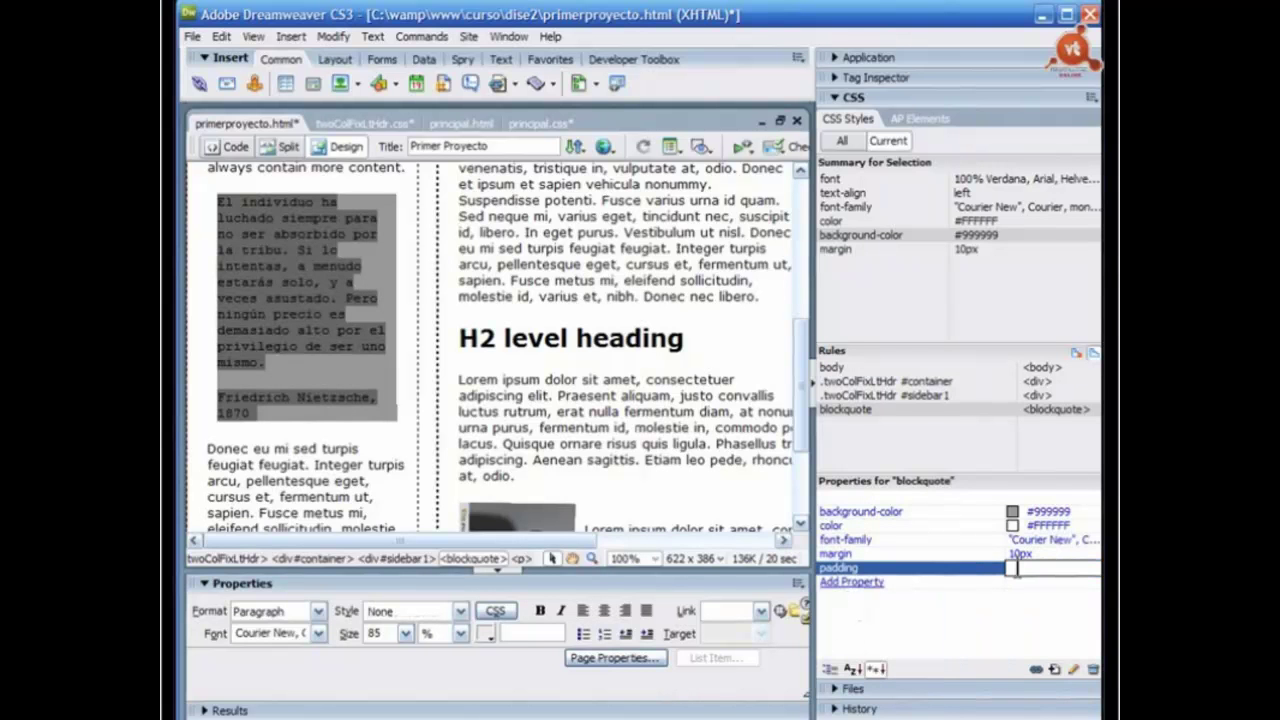
{"action": "type", "text": "0"}
{"action": "key", "text": "Return"}
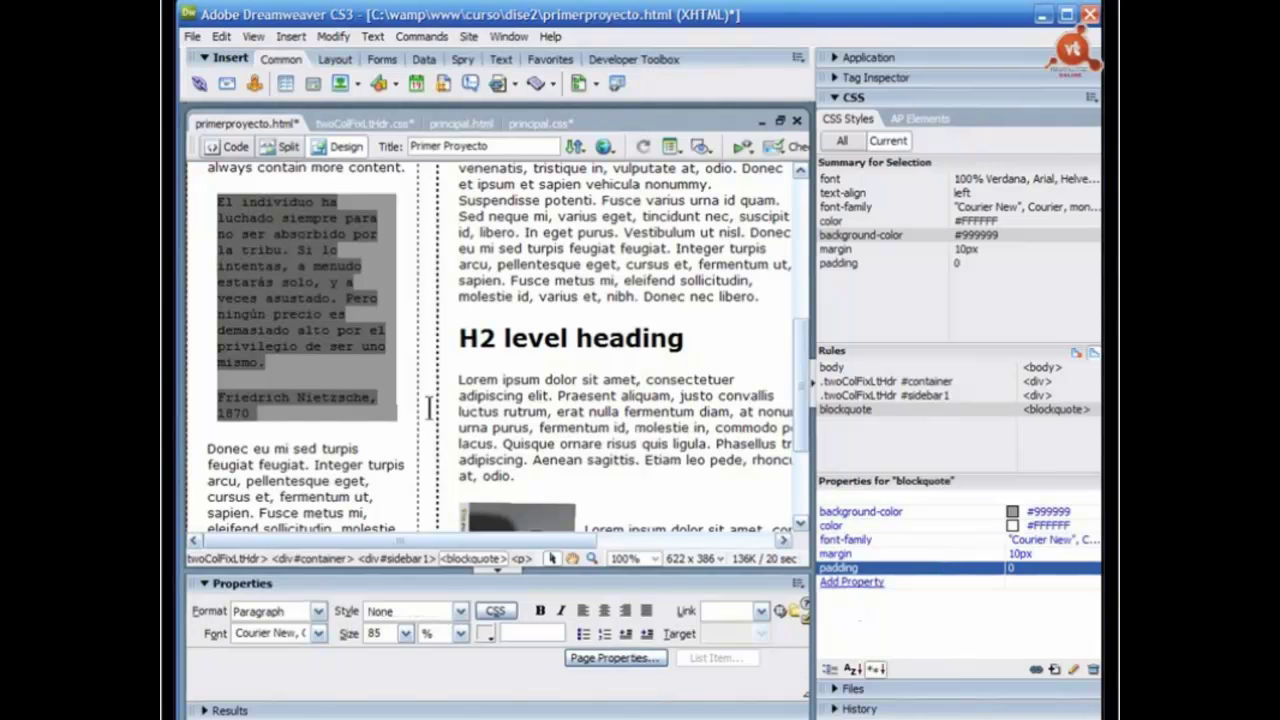
Step: Create a CSS rule for the blockquote's paragraphs with the advanced selector "blockquote p", defined in twoColFixLtHdr.css
{"action": "left_click", "coordinate": [329, 329]}
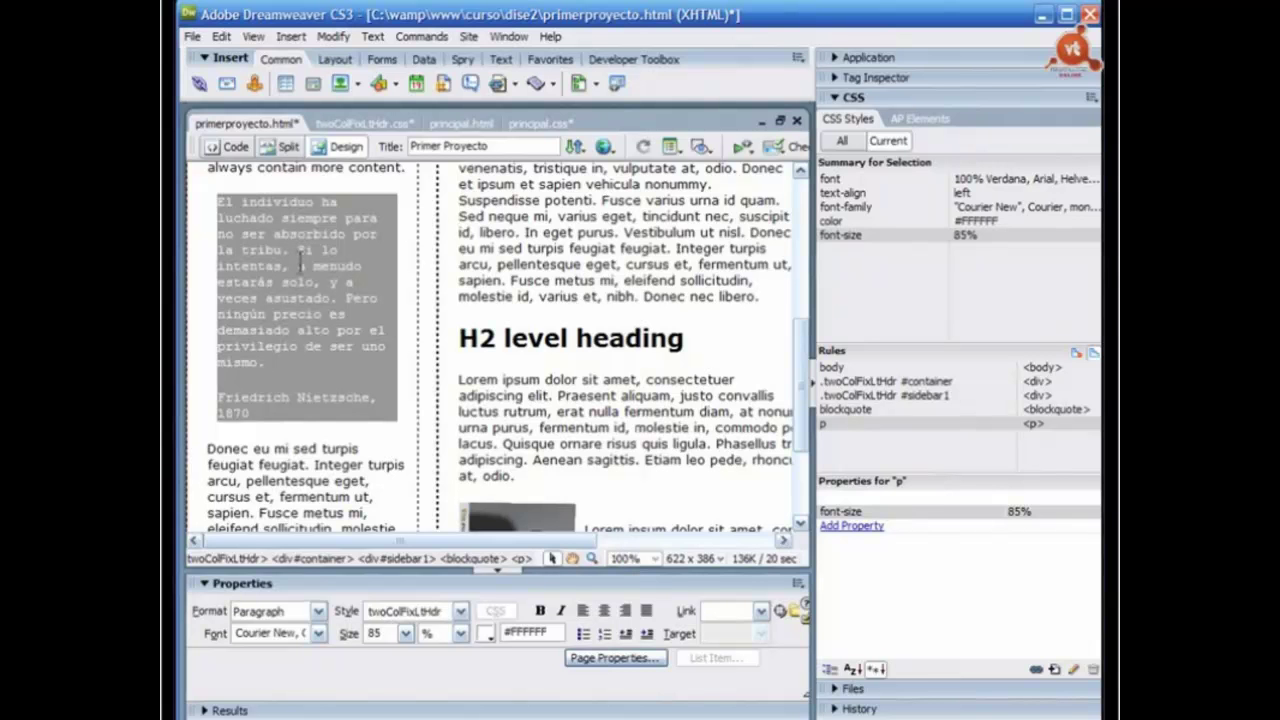
{"action": "left_click", "coordinate": [470, 558]}
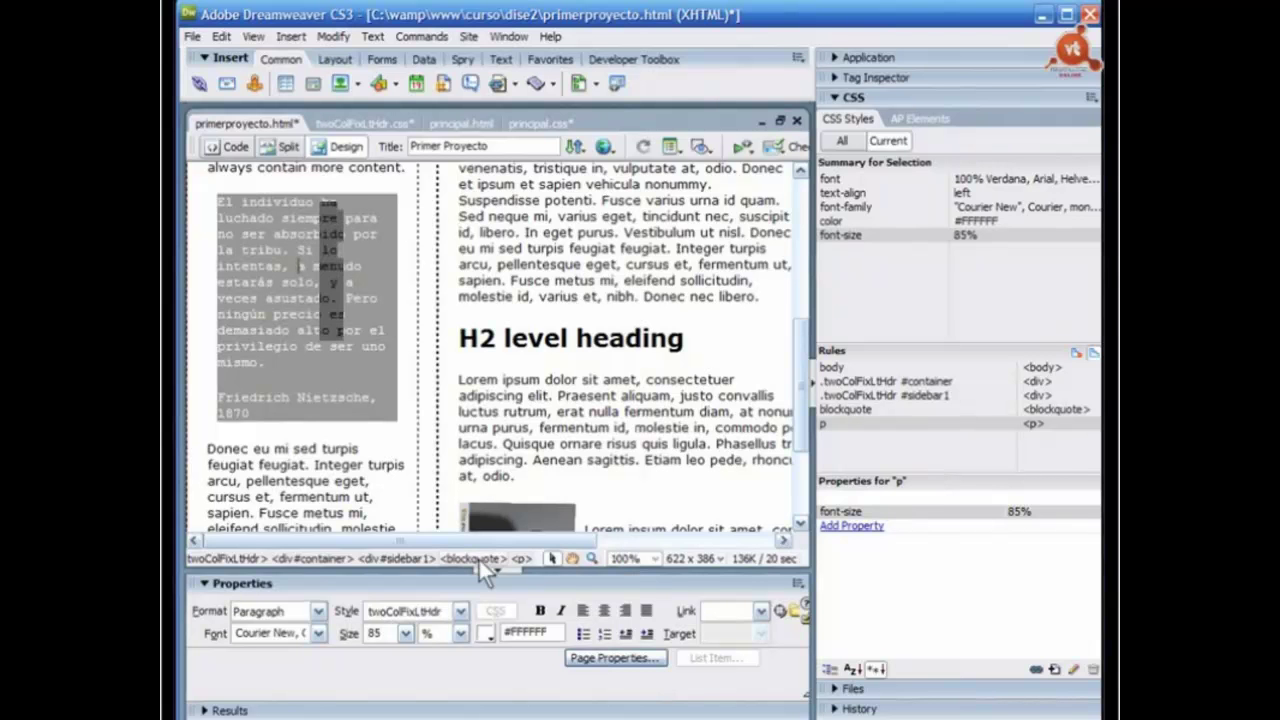
{"action": "left_click", "coordinate": [478, 557]}
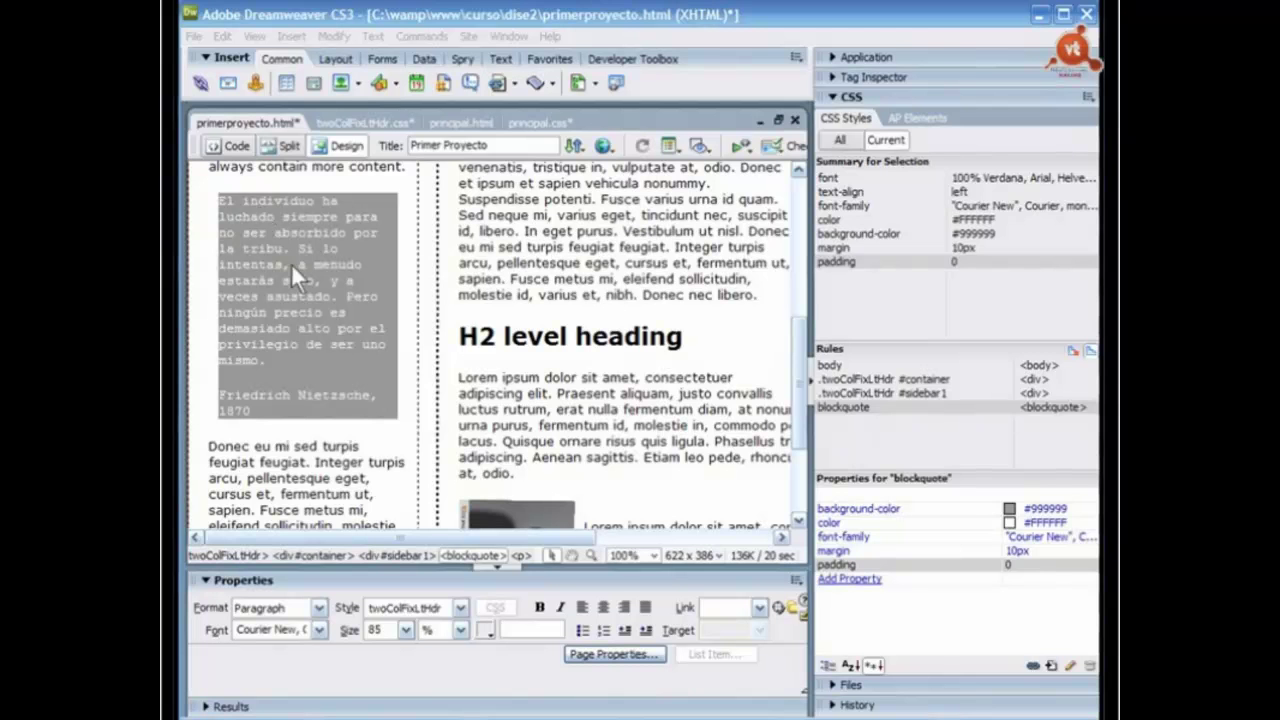
{"action": "left_click", "coordinate": [308, 232]}
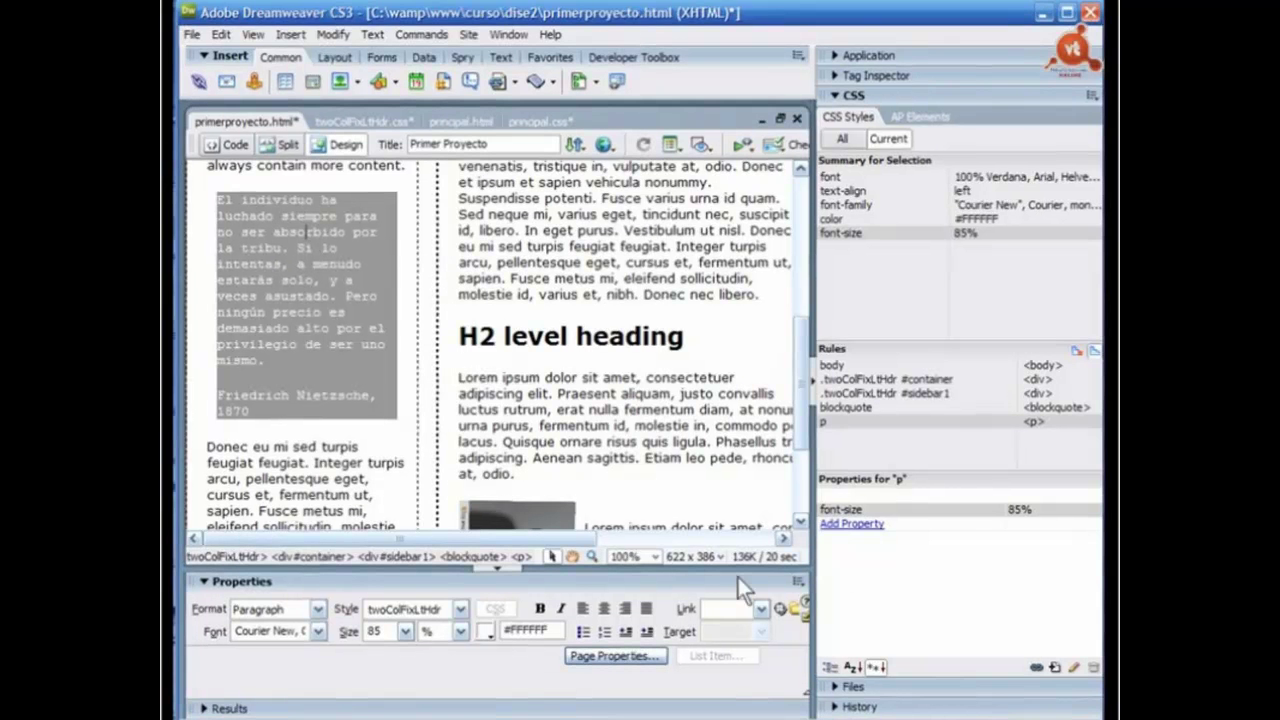
{"action": "left_click", "coordinate": [1055, 667]}
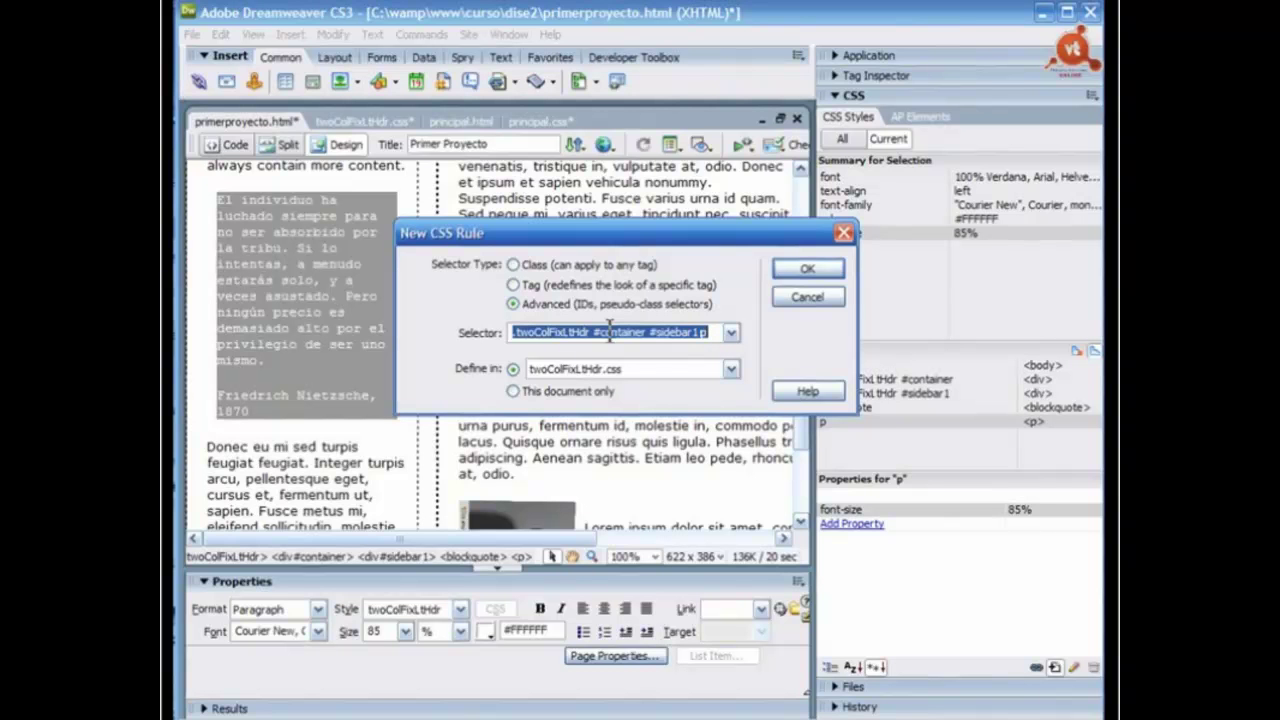
{"action": "type", "text": "blo"}
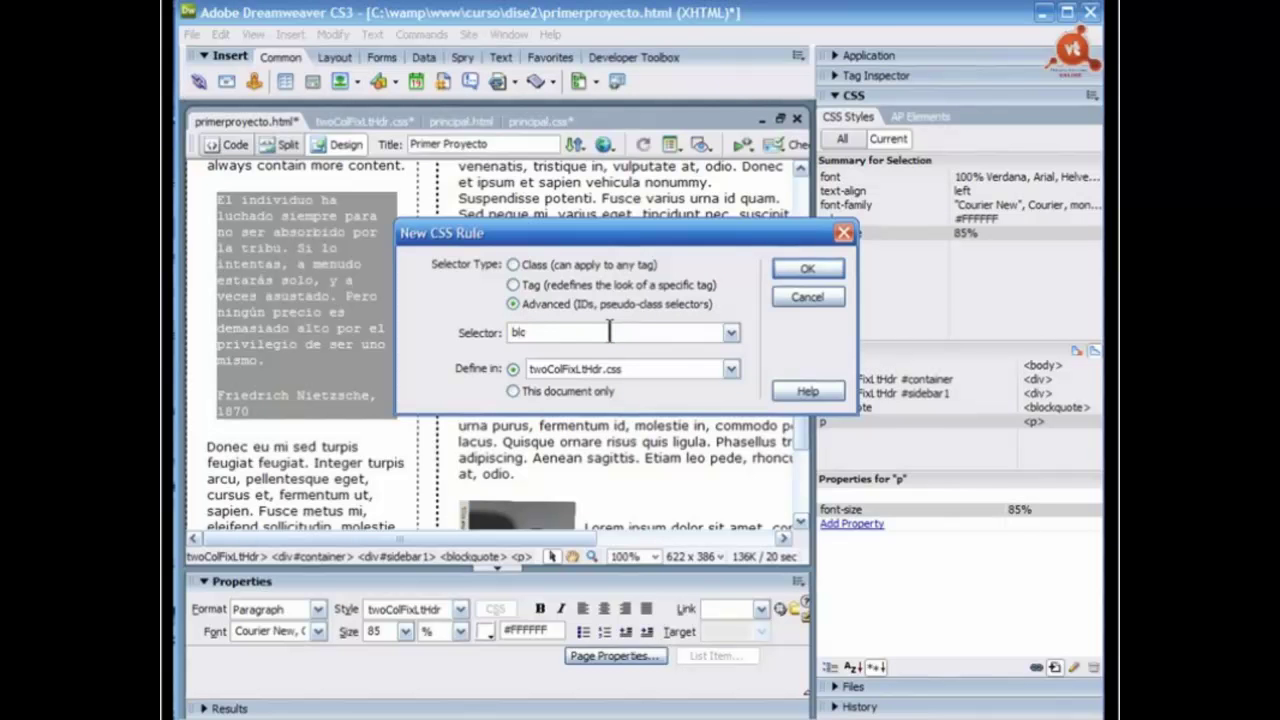
{"action": "type", "text": "ckquote p"}
{"action": "left_click", "coordinate": [585, 333]}
{"action": "left_click", "coordinate": [806, 267]}
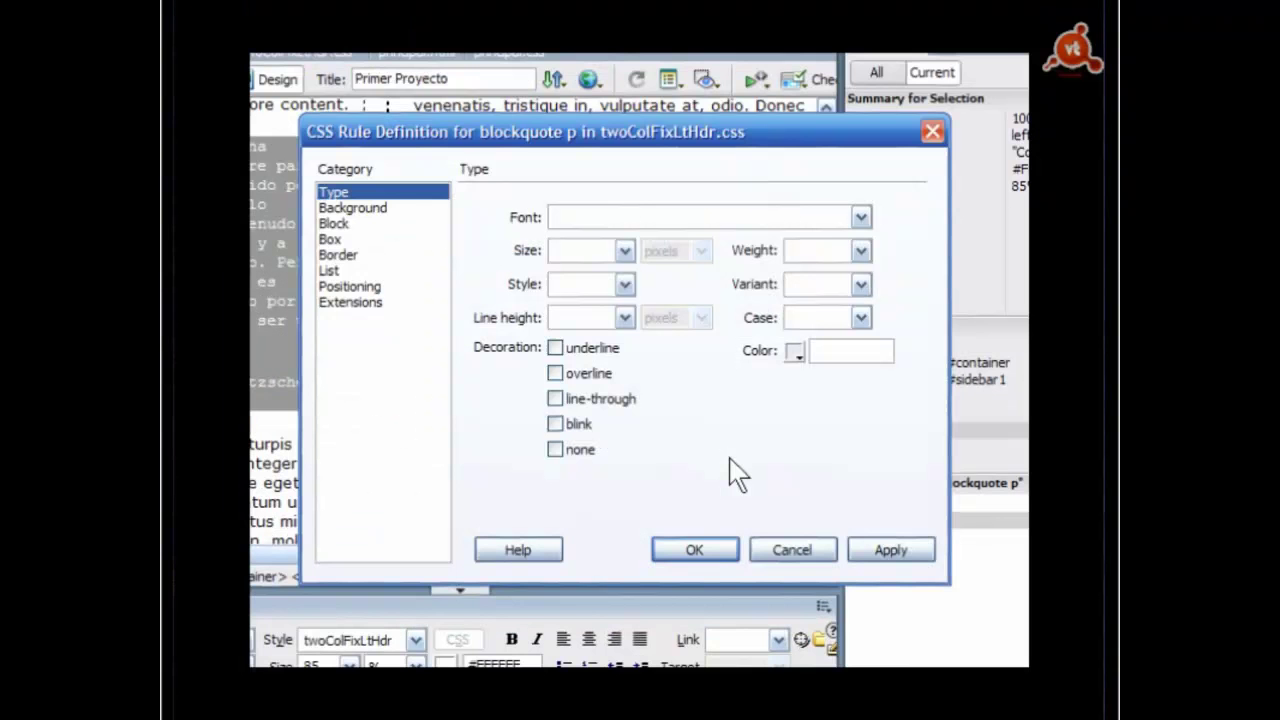
Step: Set the blockquote p rule's padding individually to 10 pixels top, 10 right, 0 bottom and 10 left
{"action": "left_click", "coordinate": [332, 240]}
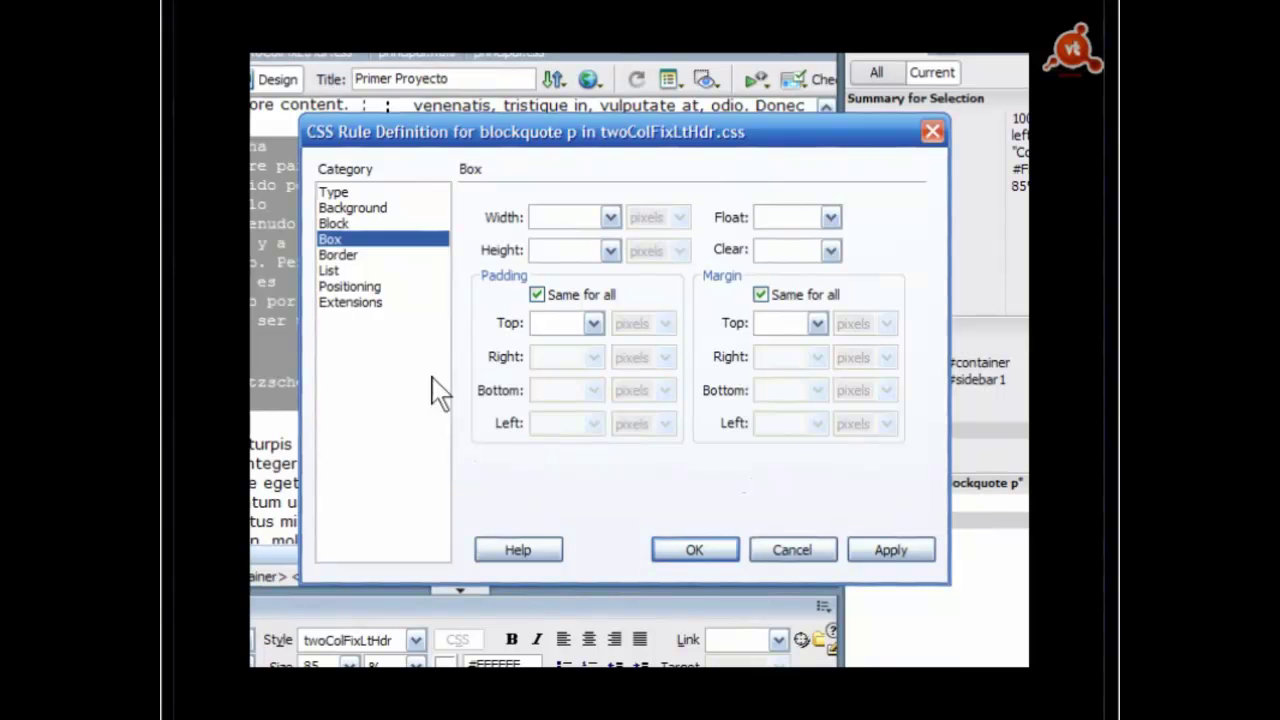
{"action": "left_click", "coordinate": [537, 295]}
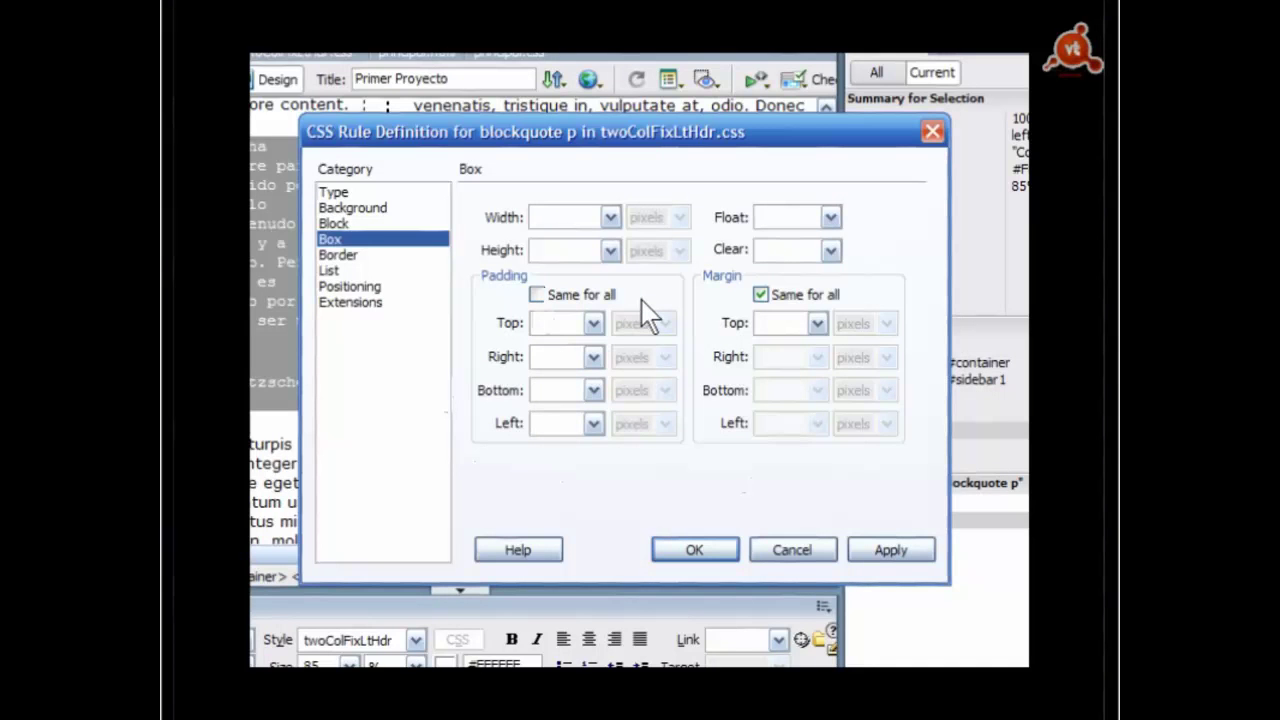
{"action": "left_click", "coordinate": [557, 323]}
{"action": "type", "text": "10"}
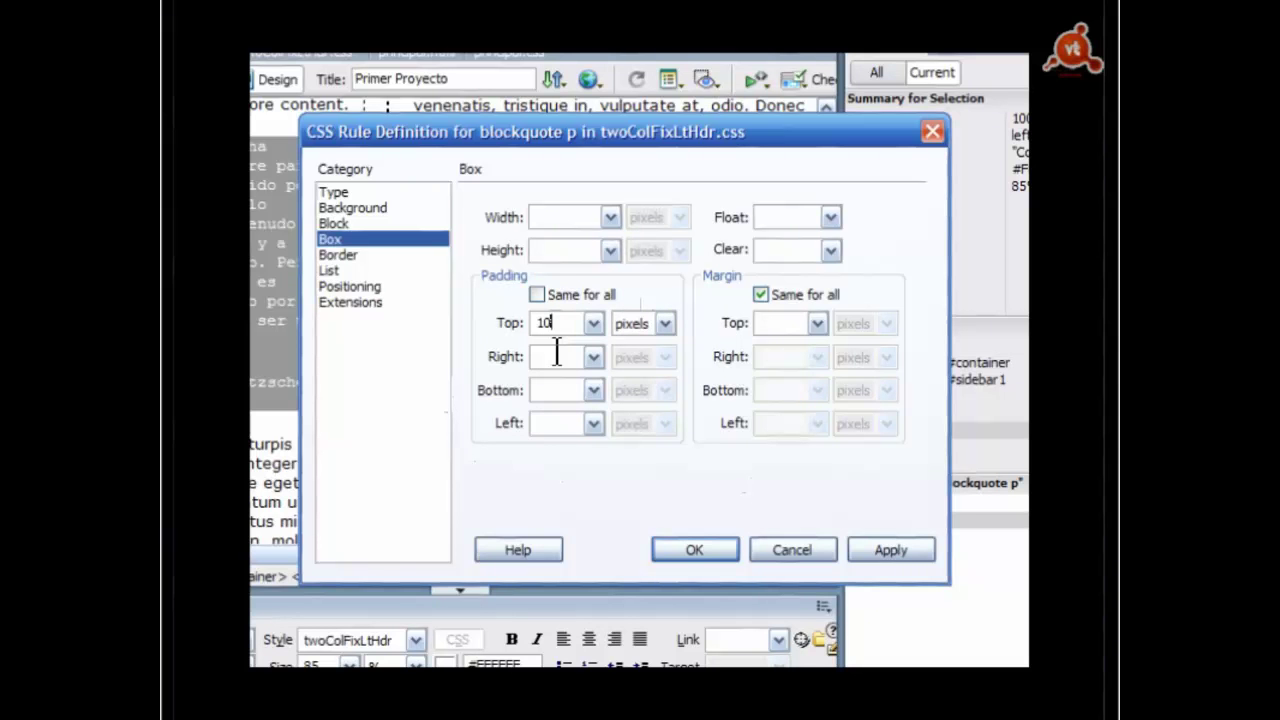
{"action": "left_click", "coordinate": [557, 355]}
{"action": "type", "text": "10"}
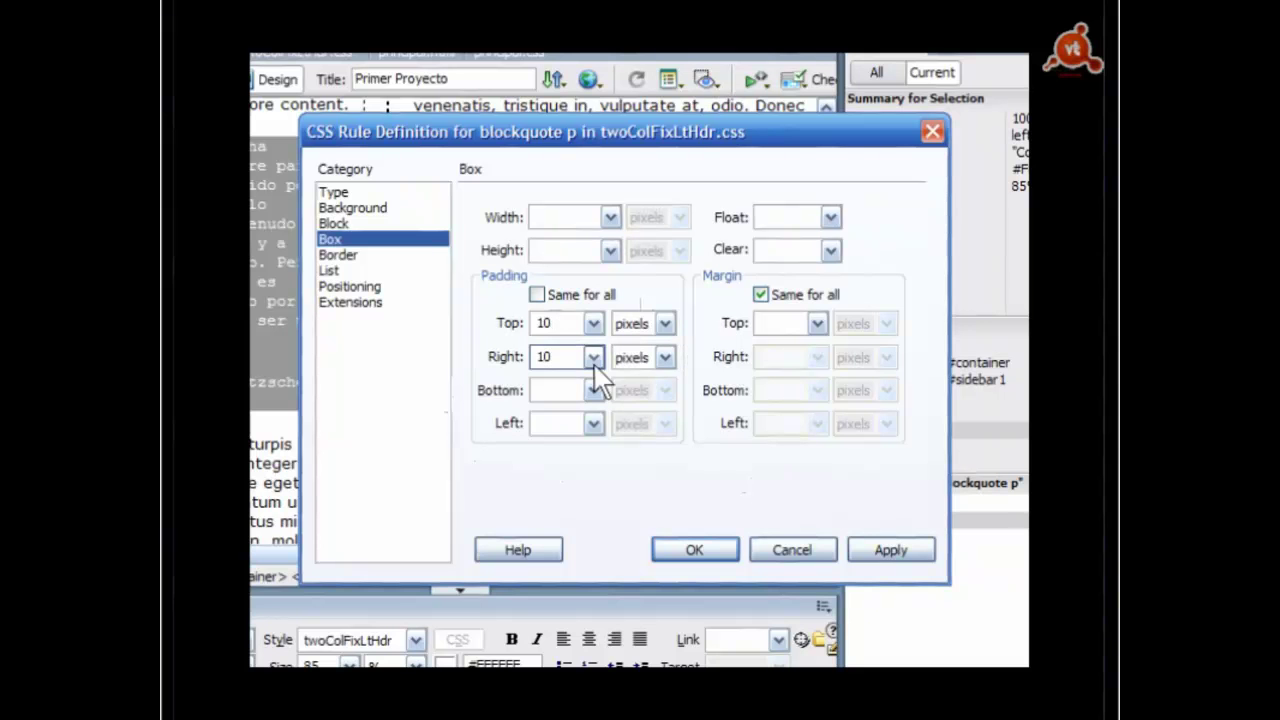
{"action": "left_click", "coordinate": [561, 392]}
{"action": "type", "text": "0"}
{"action": "left_click", "coordinate": [552, 423]}
{"action": "type", "text": "1"}
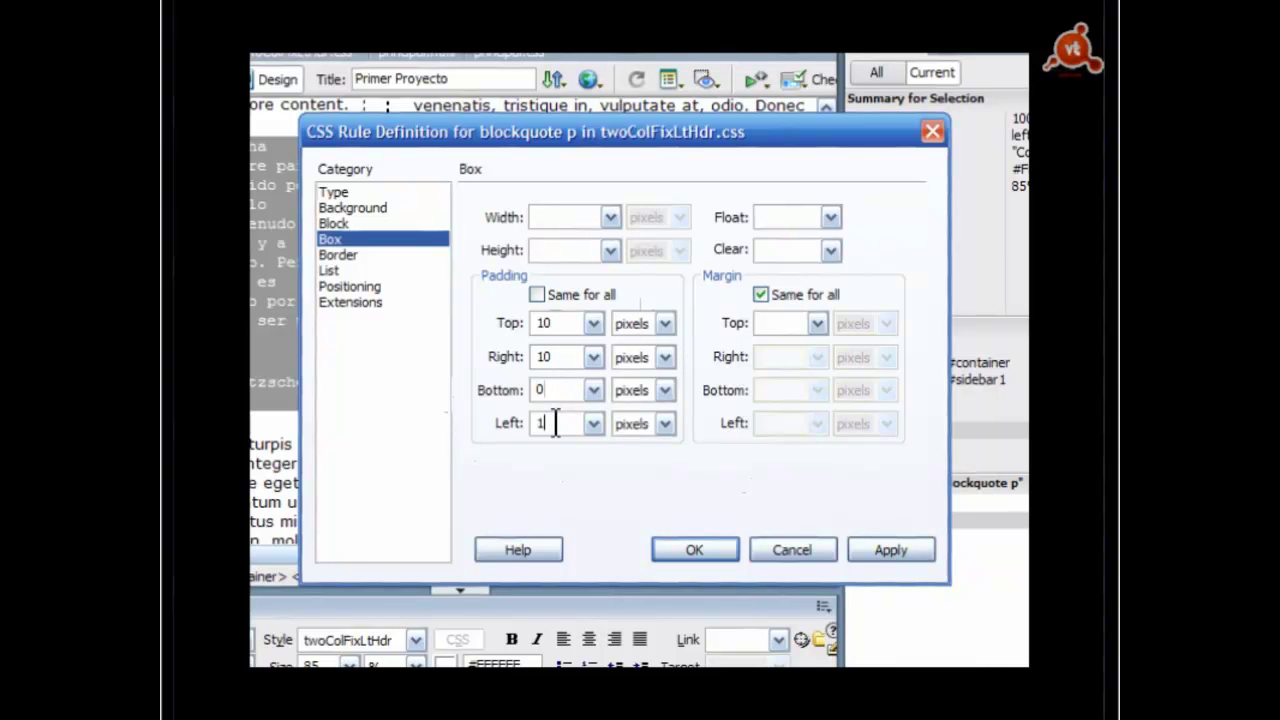
{"action": "type", "text": "0"}
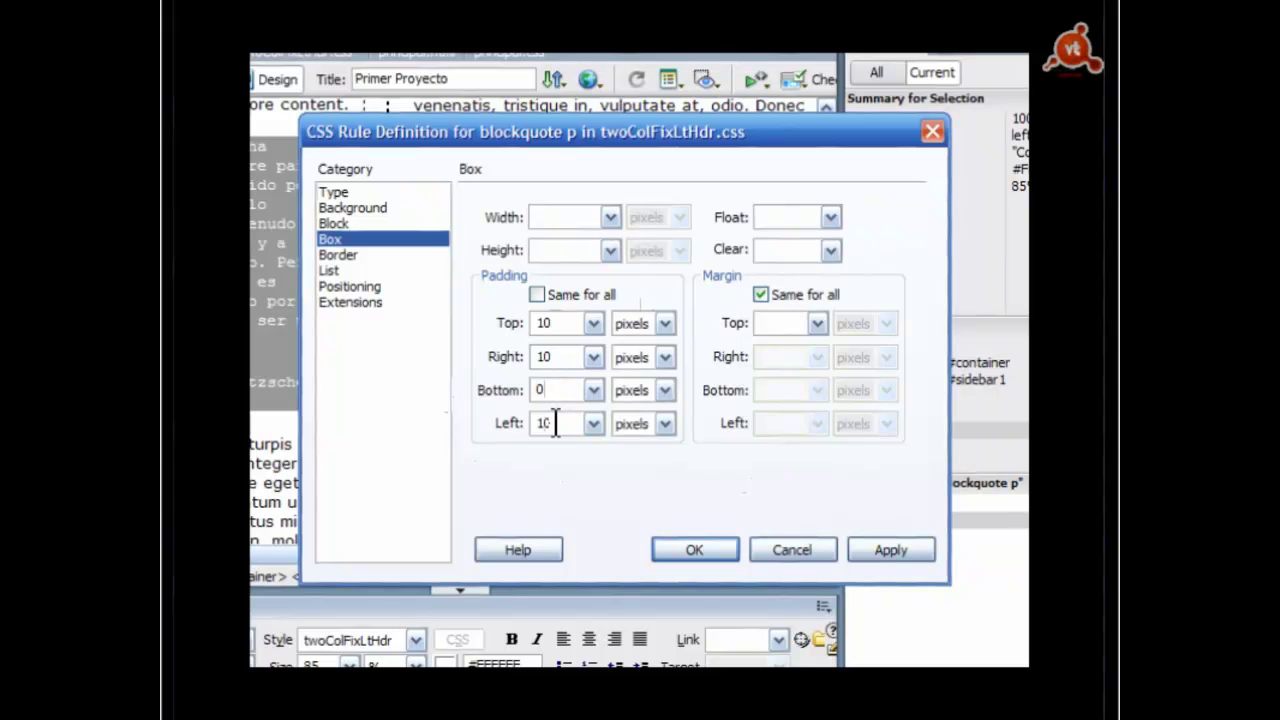
Step: Set the blockquote p rule's margins individually to 10 pixels top, 0 right, 0 bottom and 10 left, and accept the rule definition
{"action": "left_click", "coordinate": [760, 295]}
{"action": "left_click", "coordinate": [800, 323]}
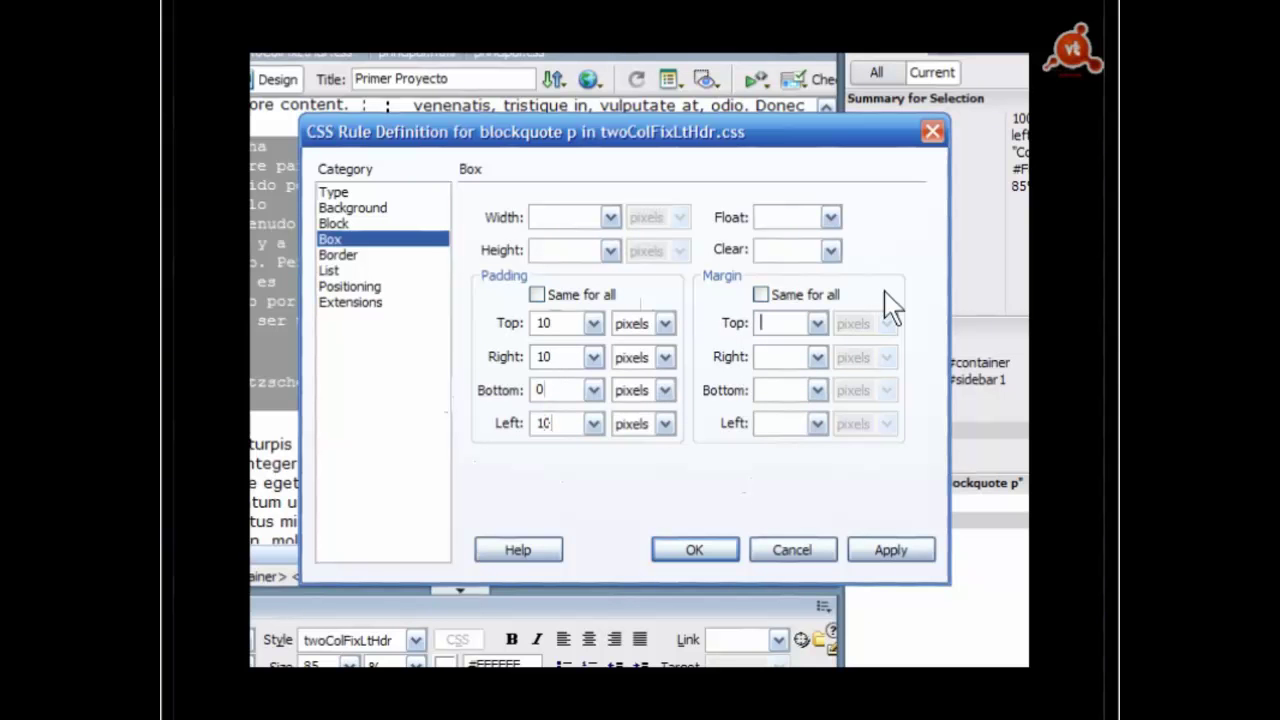
{"action": "type", "text": "10"}
{"action": "left_click", "coordinate": [793, 356]}
{"action": "type", "text": "0"}
{"action": "left_click", "coordinate": [792, 390]}
{"action": "type", "text": "0"}
{"action": "left_click", "coordinate": [771, 428]}
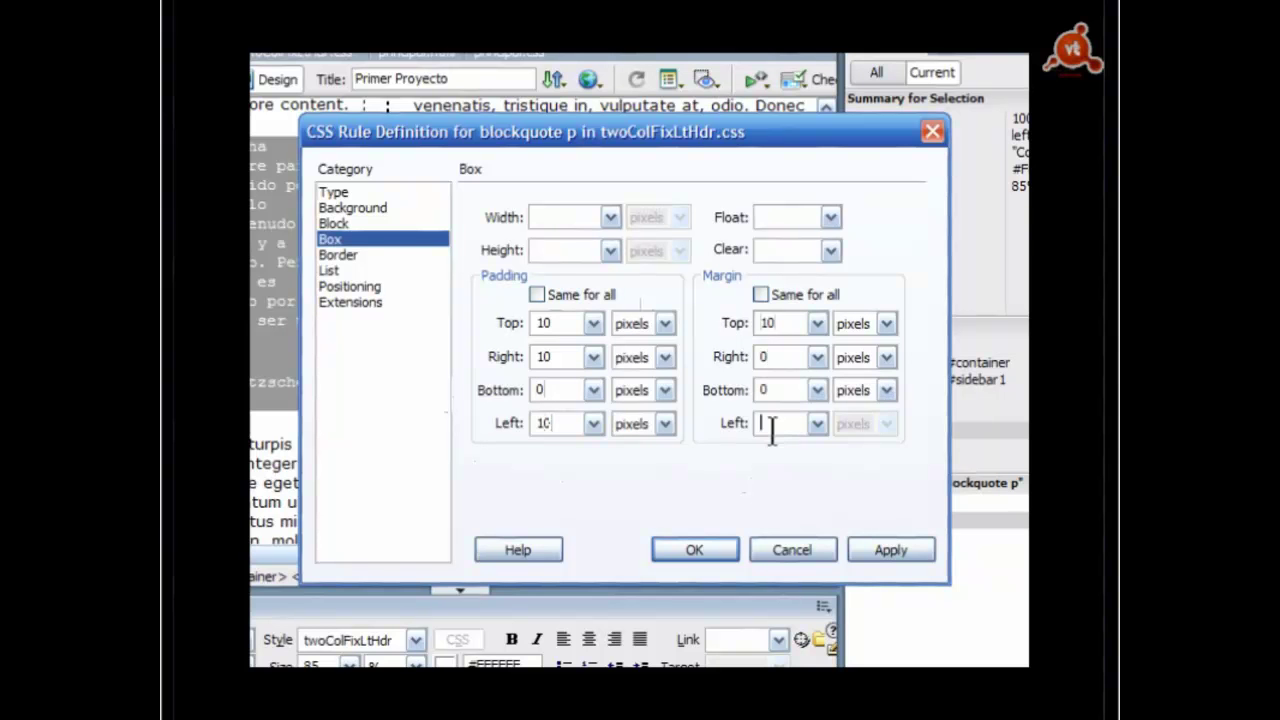
{"action": "type", "text": "10"}
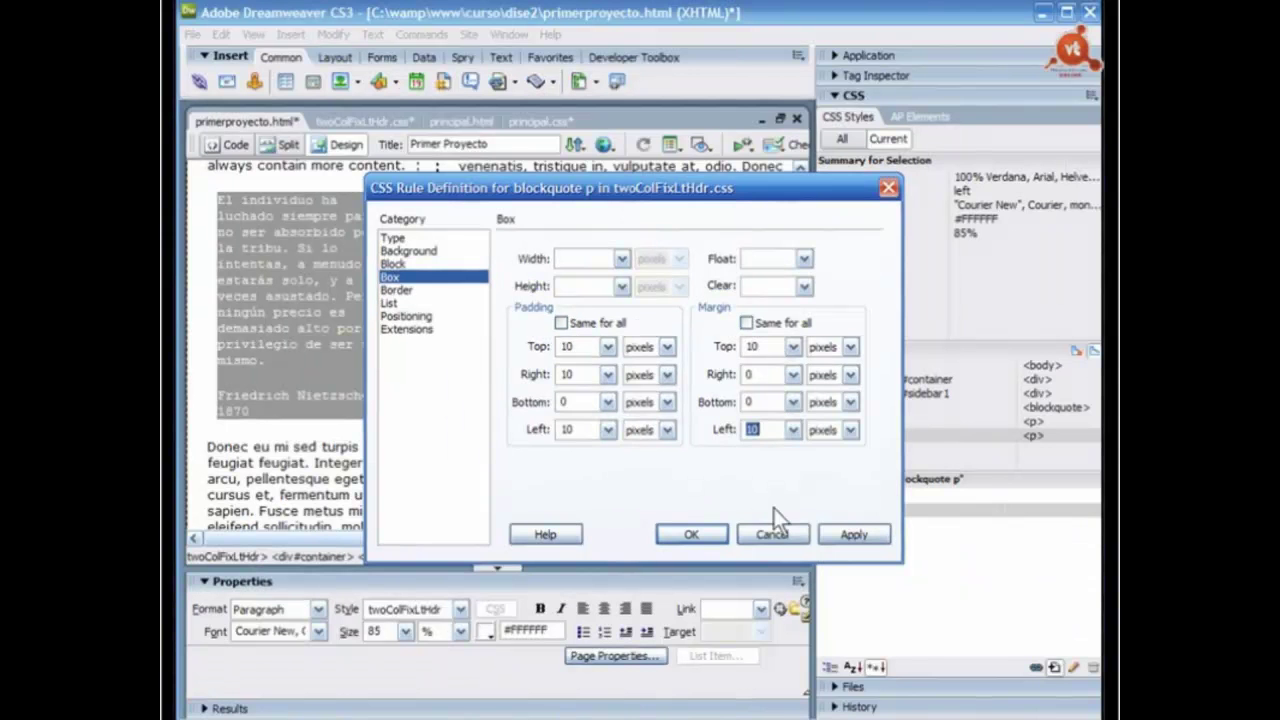
{"action": "left_click", "coordinate": [698, 531]}
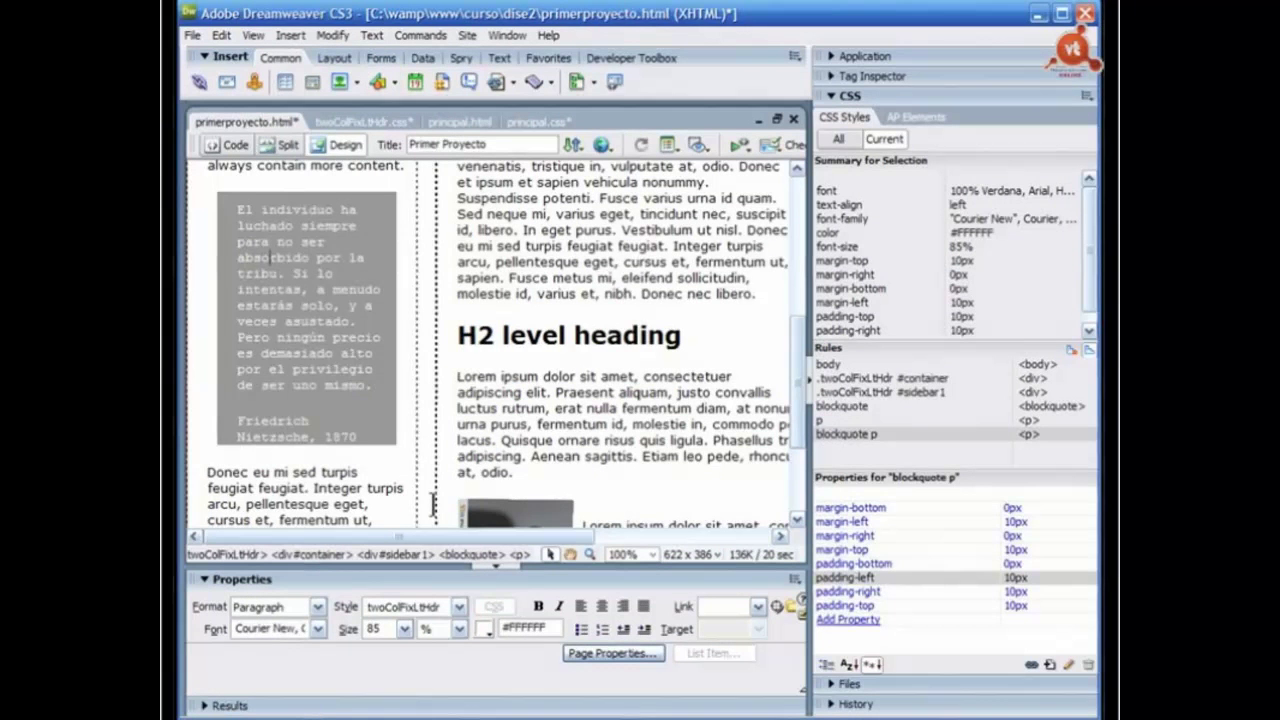
Step: Add a background-image property to the sidebar blockquote's CSS rule using top_quote.gif from the imagenes folder
{"action": "left_click", "coordinate": [466, 553]}
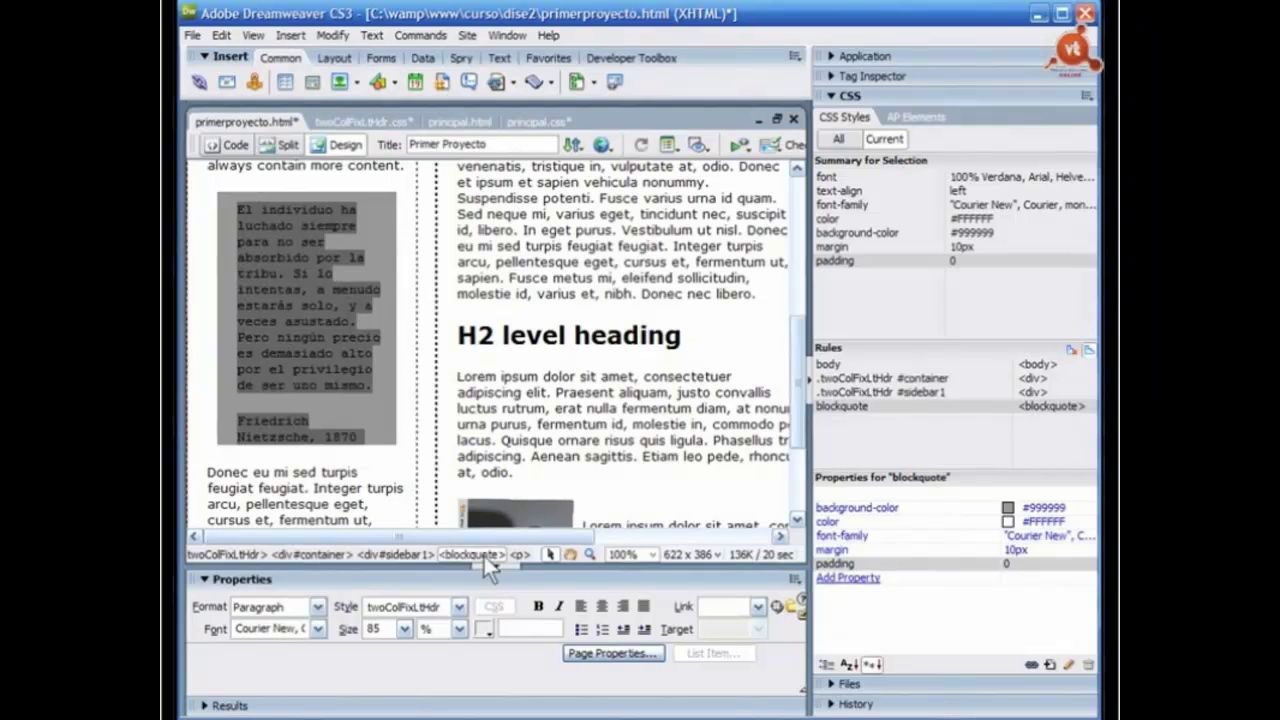
{"action": "left_click", "coordinate": [845, 578]}
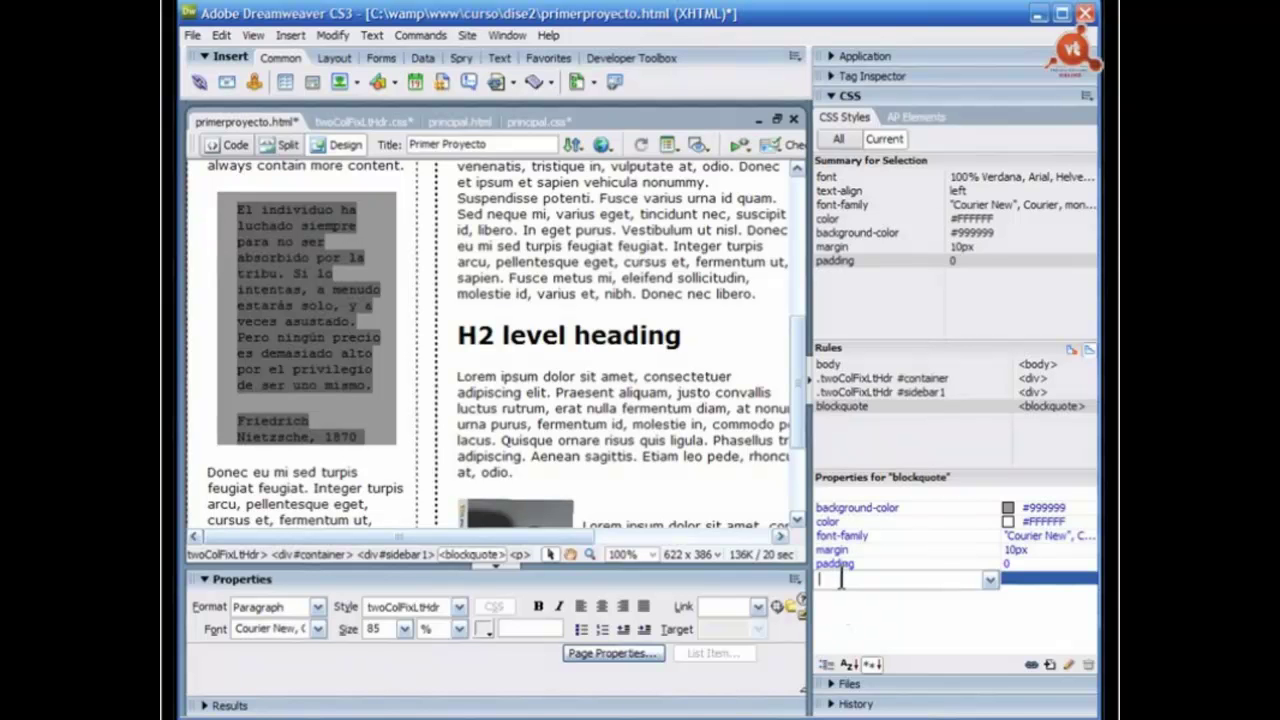
{"action": "type", "text": "bac"}
{"action": "left_click", "coordinate": [989, 580]}
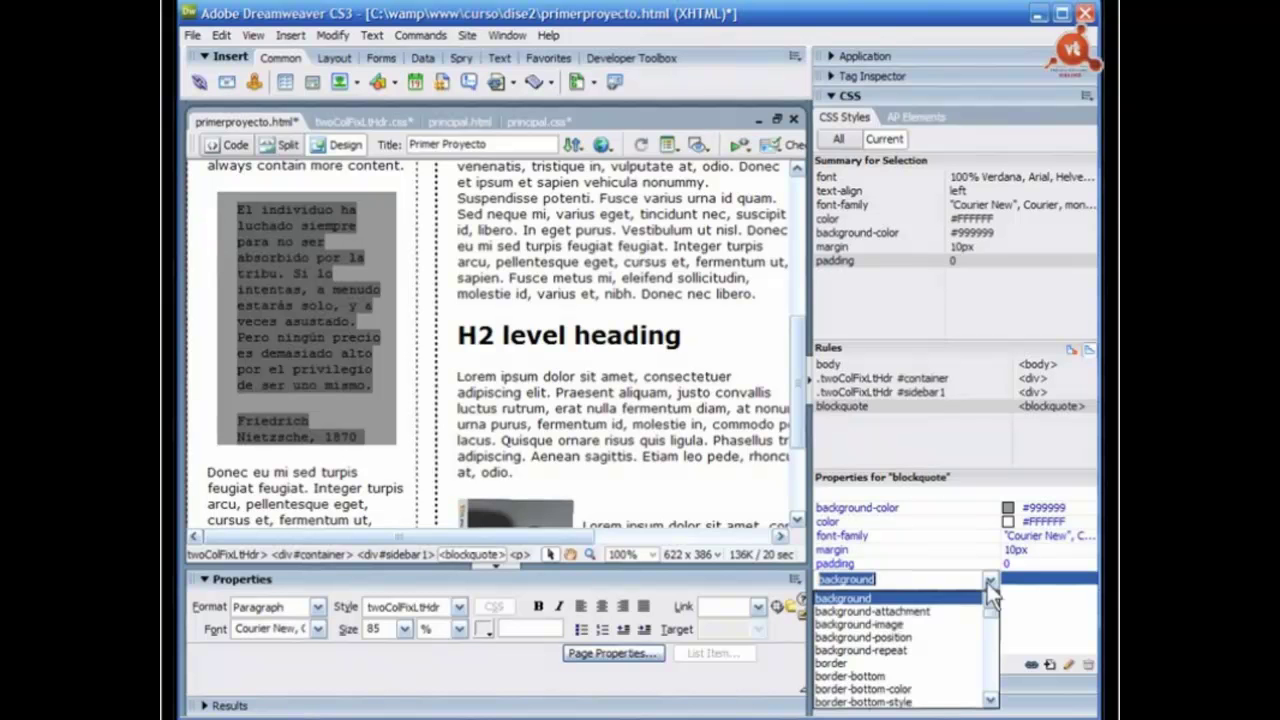
{"action": "left_click", "coordinate": [870, 624]}
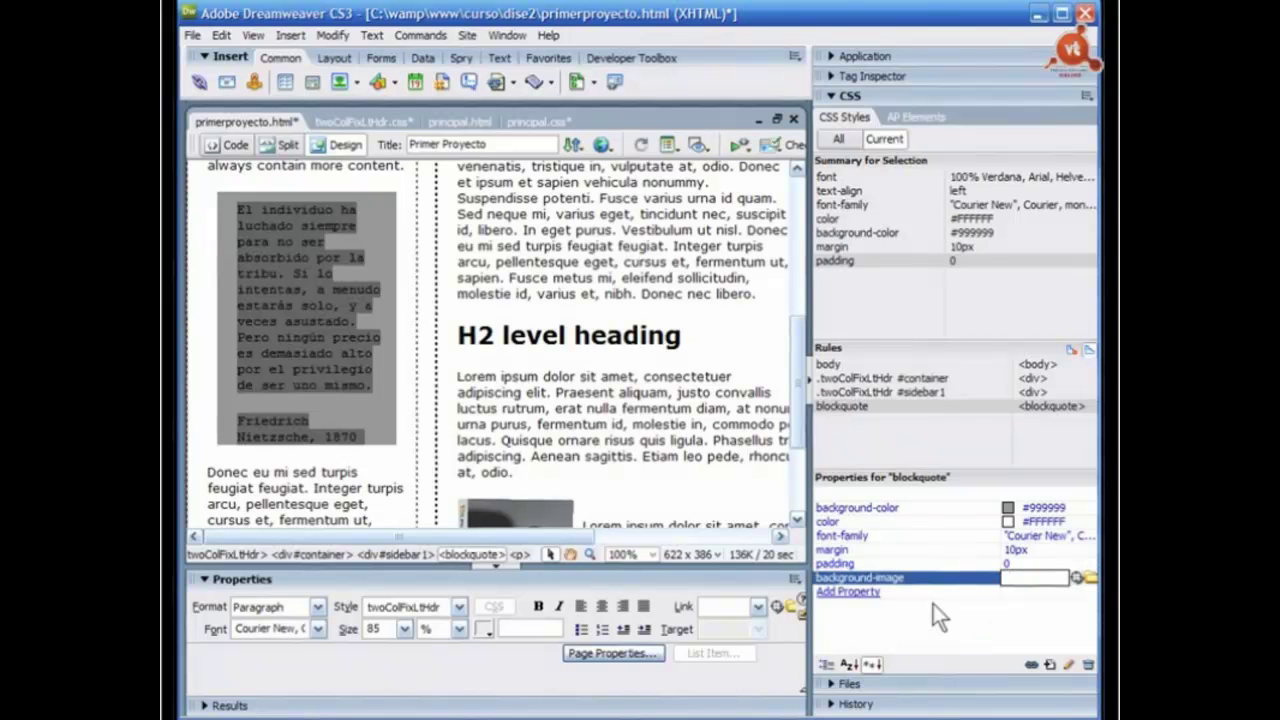
{"action": "left_click", "coordinate": [1091, 584]}
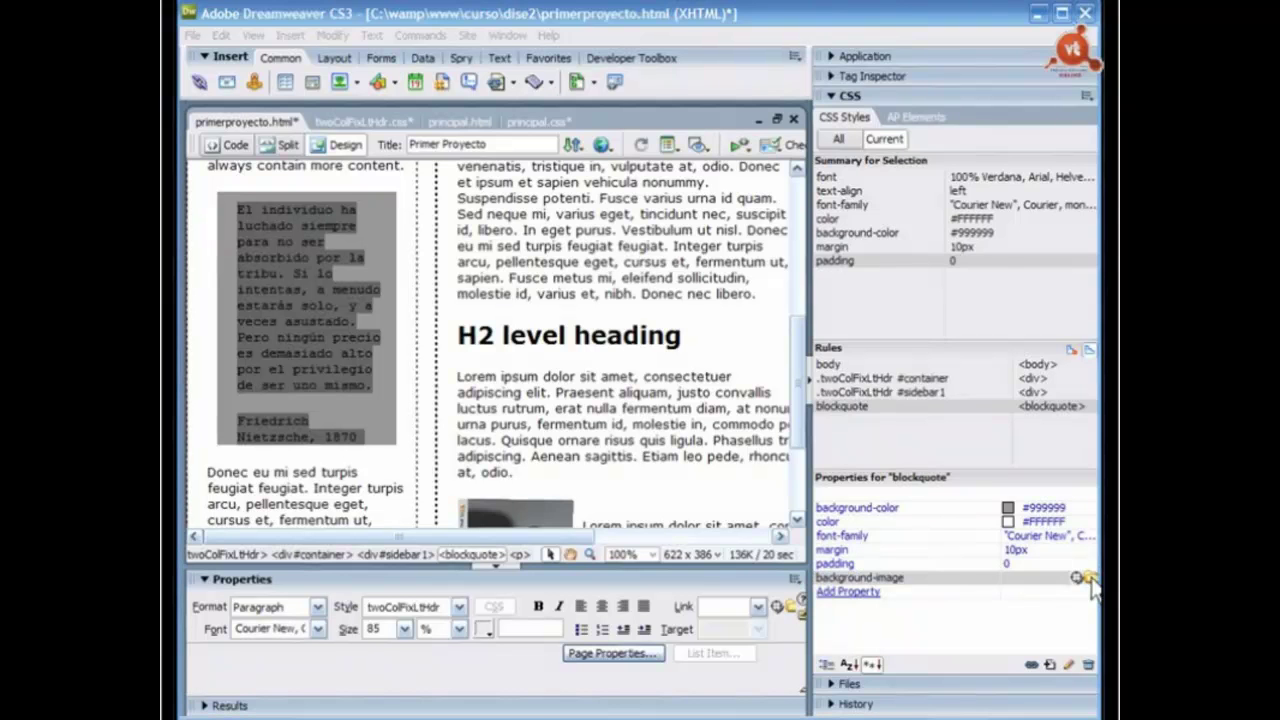
{"action": "left_click", "coordinate": [1087, 577]}
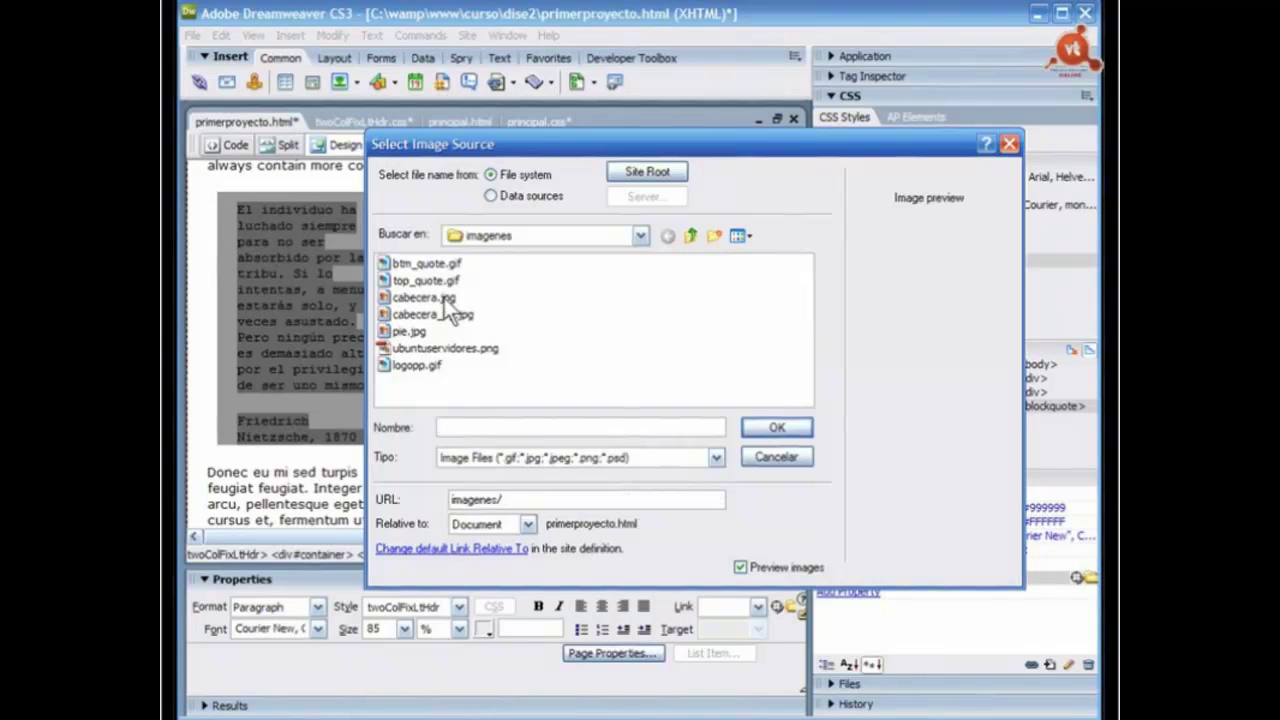
{"action": "left_click", "coordinate": [424, 281]}
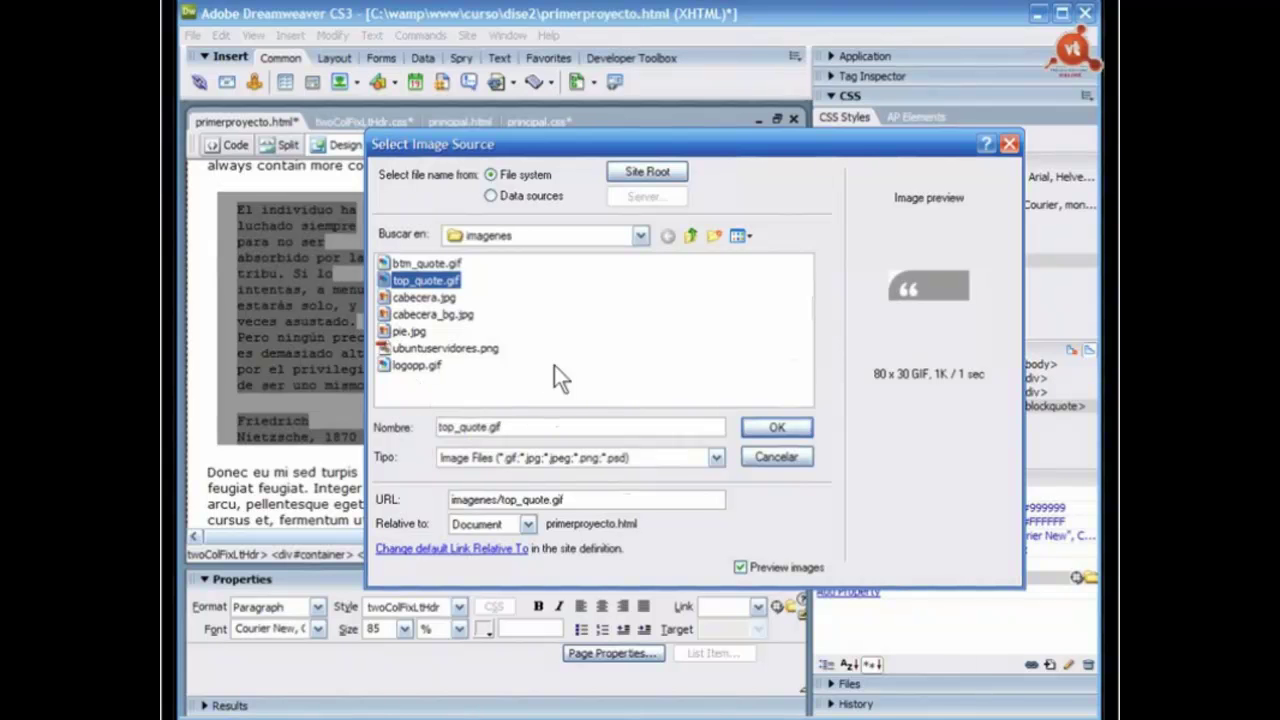
{"action": "left_click", "coordinate": [780, 429]}
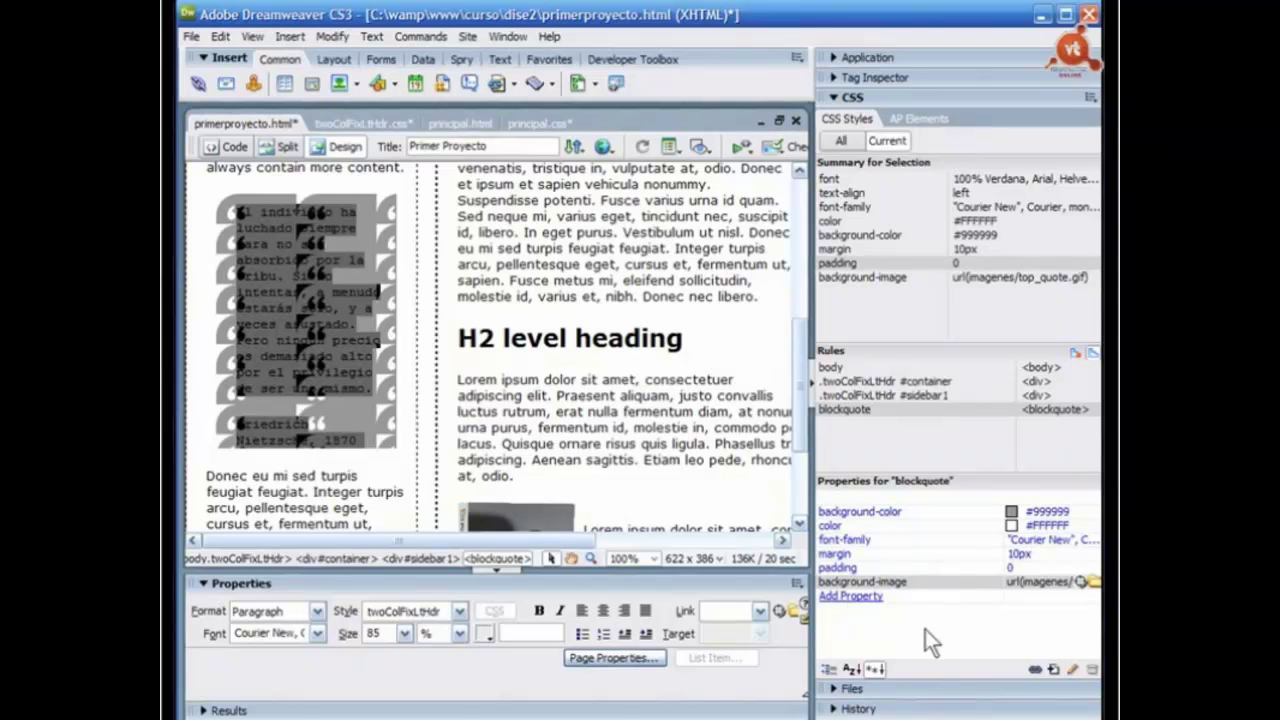
Step: Add a background-repeat property set to no-repeat to the blockquote's CSS rule
{"action": "left_click", "coordinate": [846, 596]}
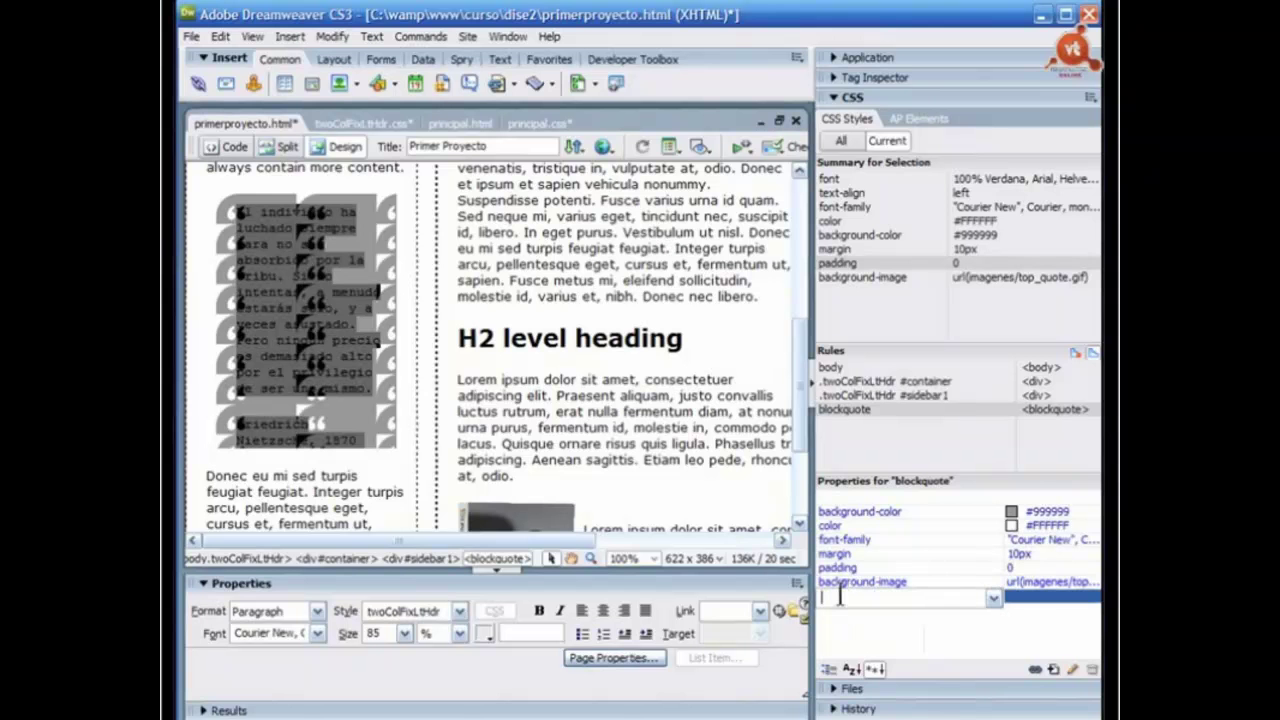
{"action": "type", "text": "bac"}
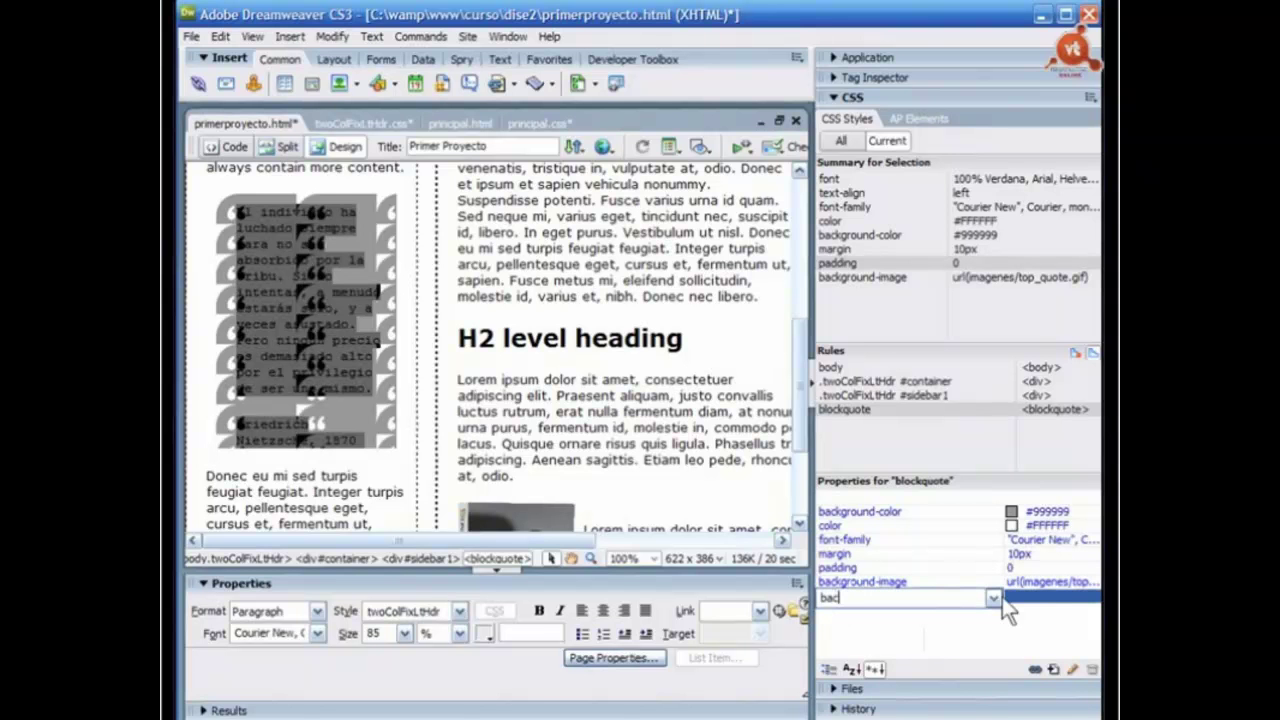
{"action": "left_click", "coordinate": [993, 598]}
{"action": "left_click", "coordinate": [900, 655]}
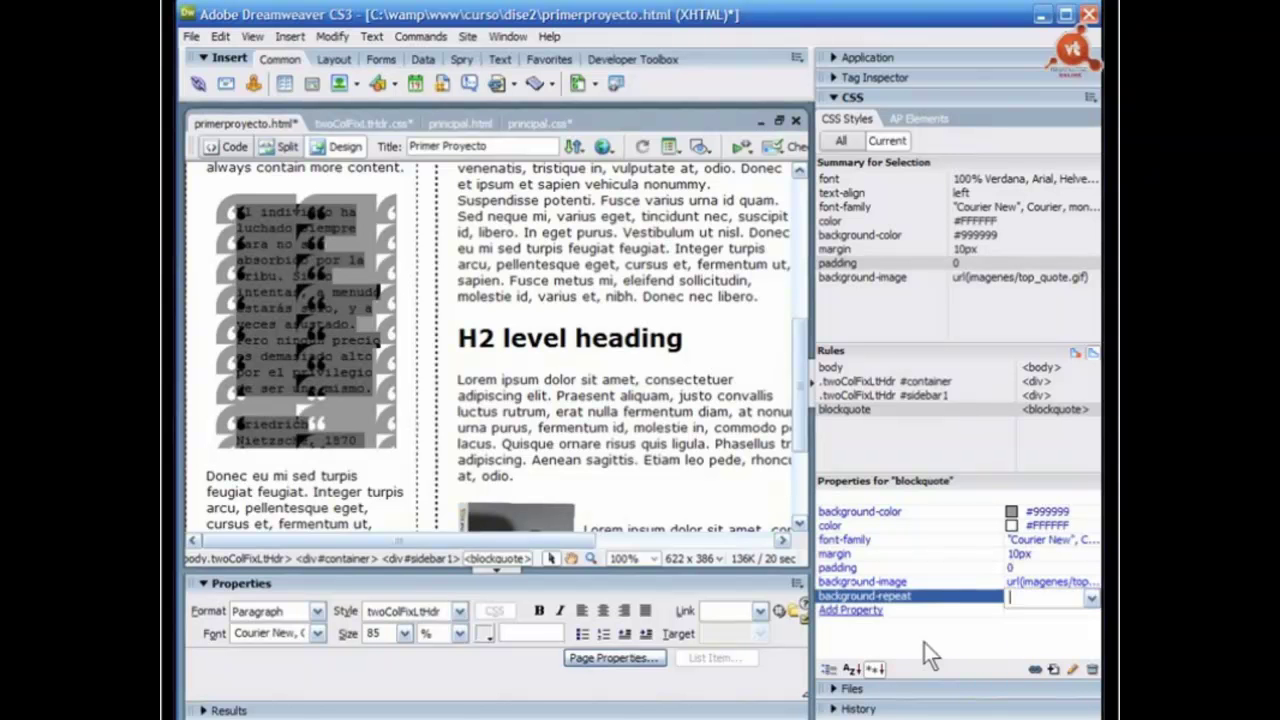
{"action": "left_click", "coordinate": [1090, 598]}
{"action": "left_click", "coordinate": [1030, 619]}
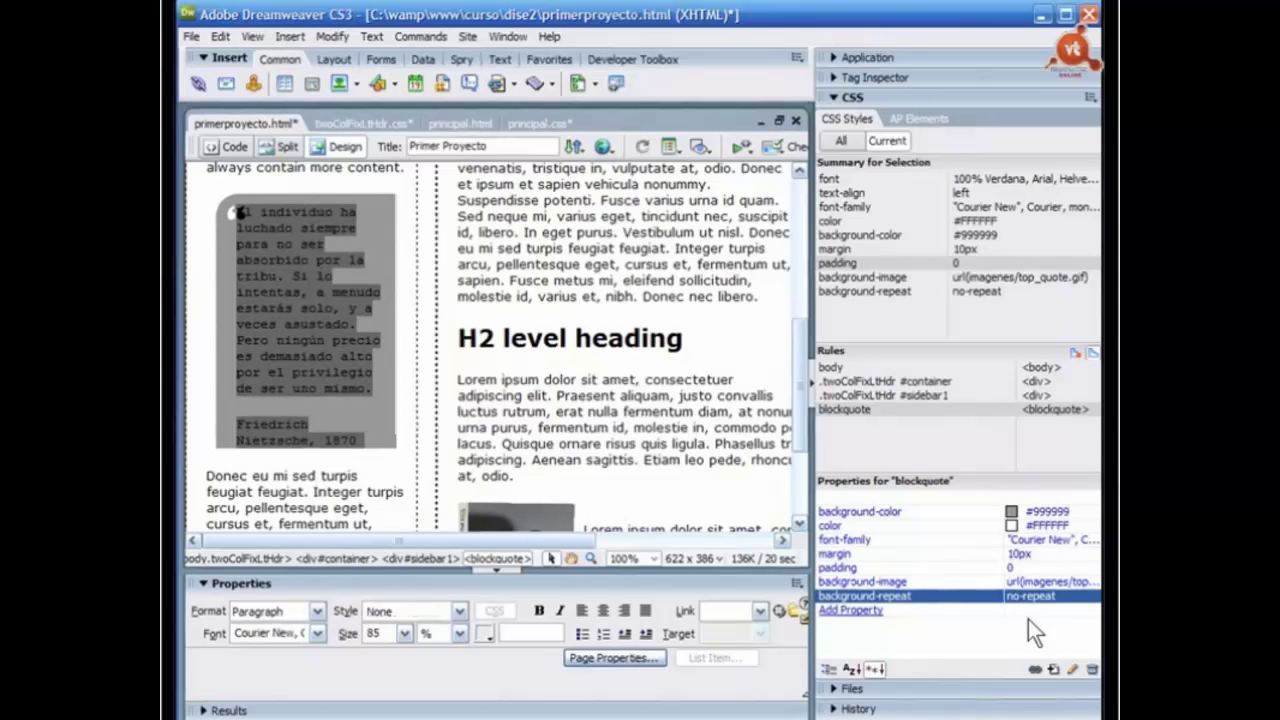
Step: Add a background-position property of left top to the blockquote's CSS rule and deselect the blockquote
{"action": "left_click", "coordinate": [855, 610]}
{"action": "type", "text": "b"}
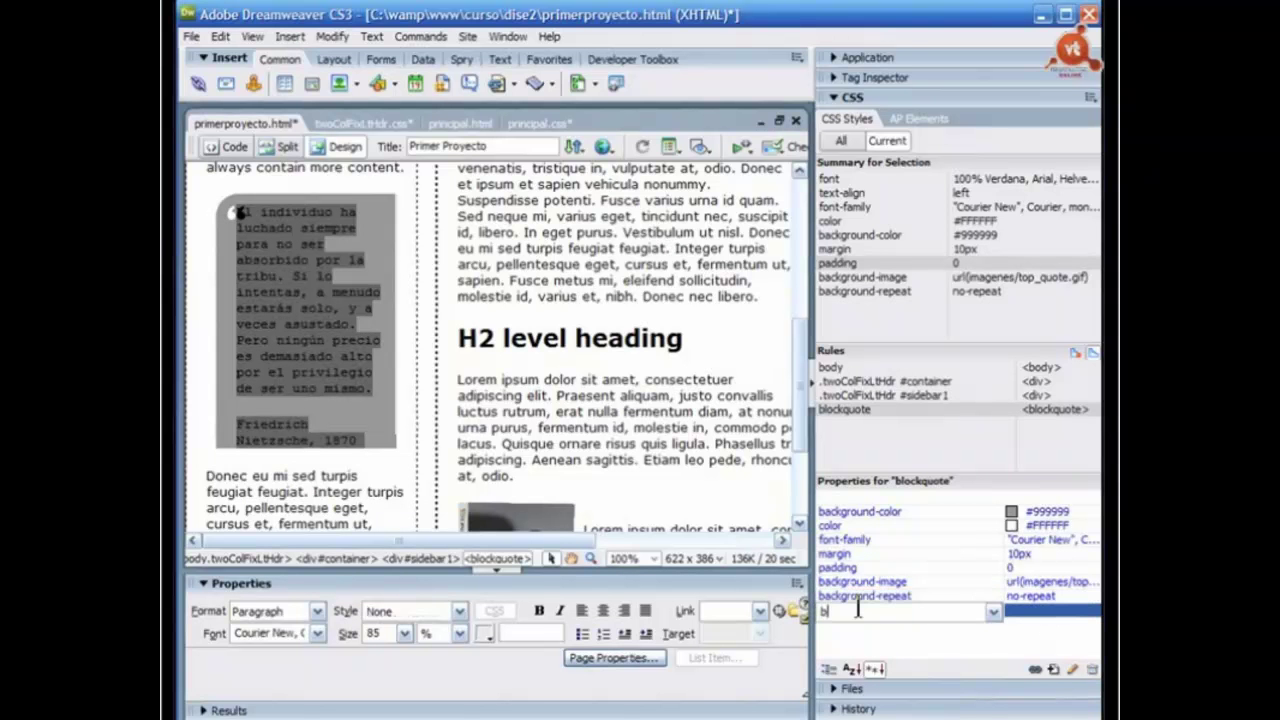
{"action": "type", "text": "ac"}
{"action": "left_click", "coordinate": [994, 613]}
{"action": "key", "text": "Down"}
{"action": "key", "text": "Down"}
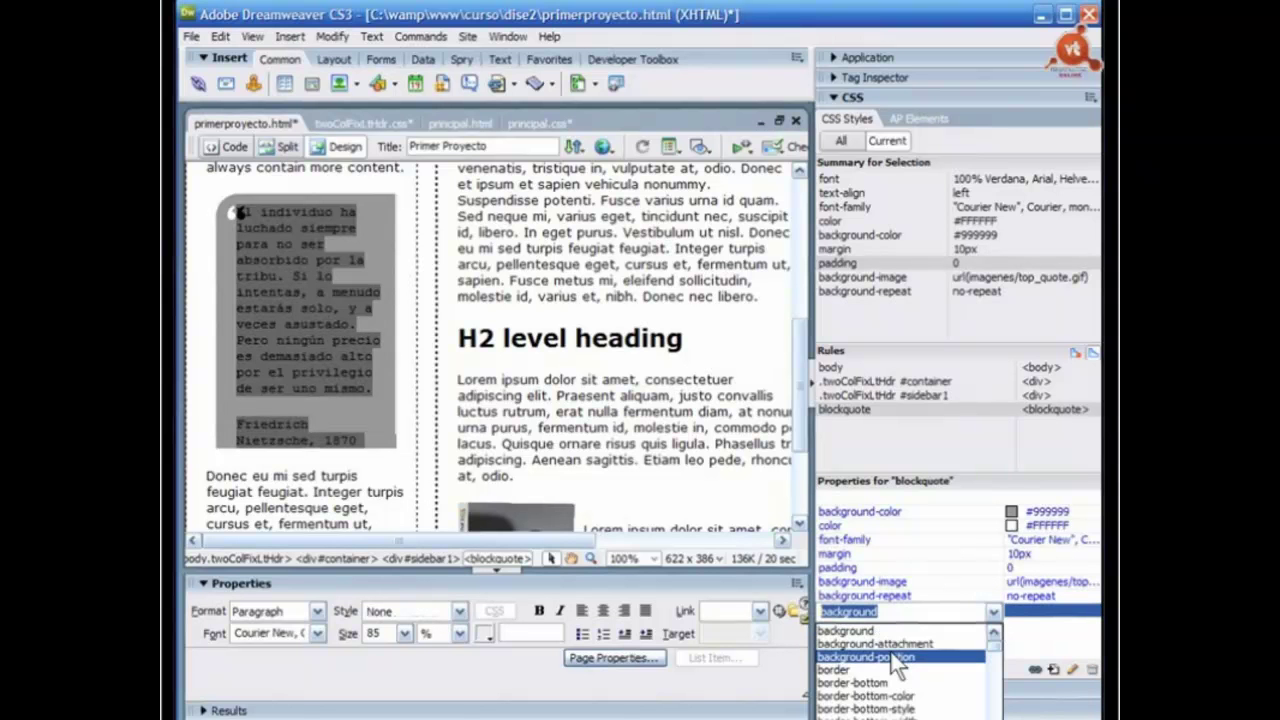
{"action": "key", "text": "Return"}
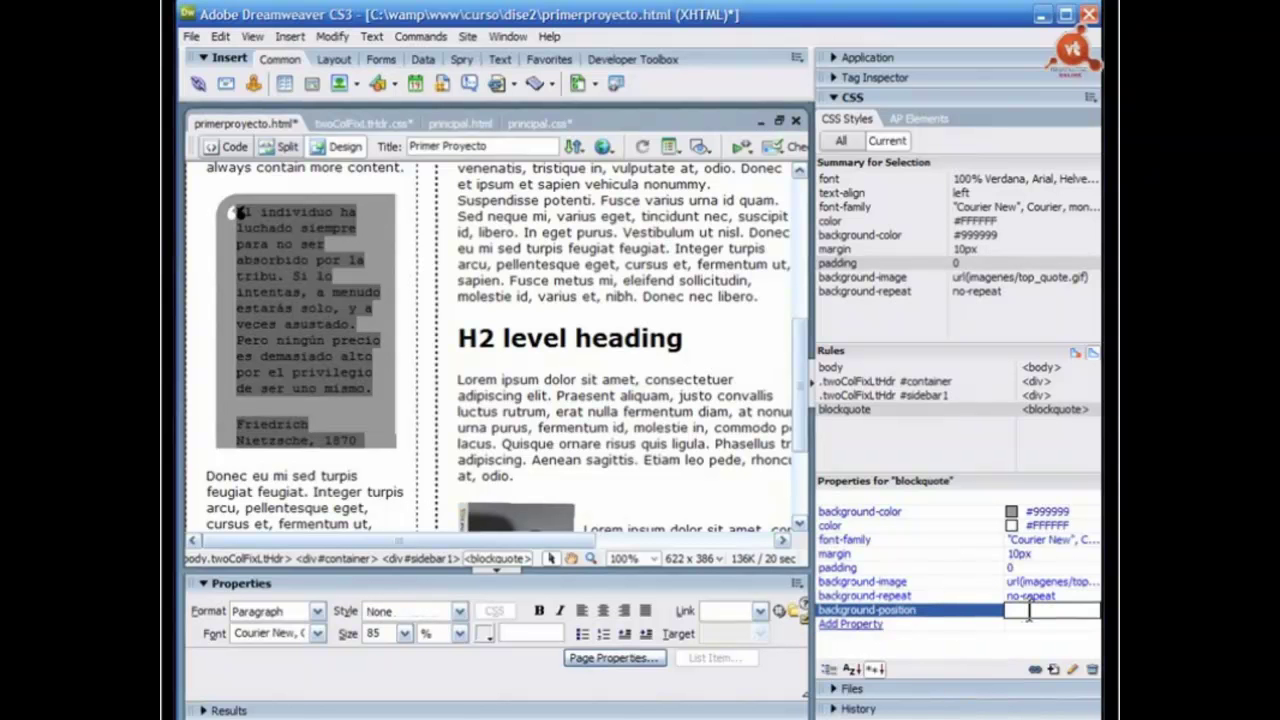
{"action": "type", "text": "left top"}
{"action": "key", "text": "Return"}
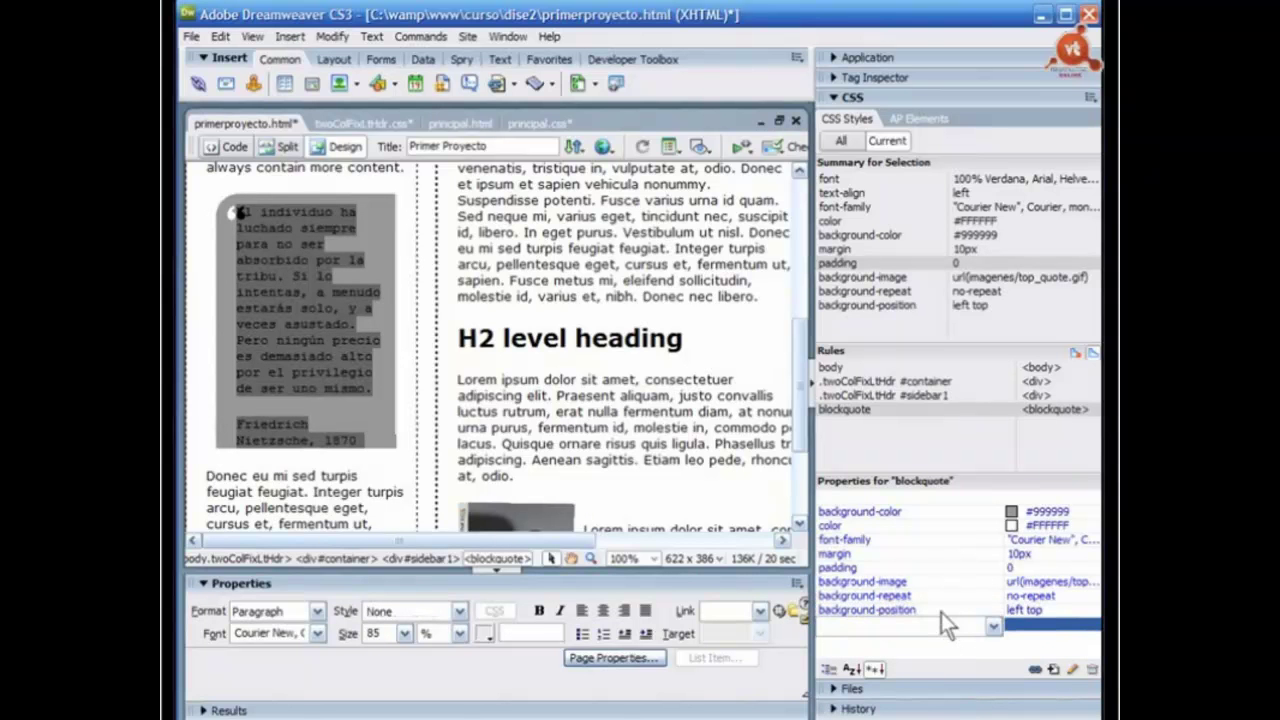
{"action": "left_click", "coordinate": [941, 612]}
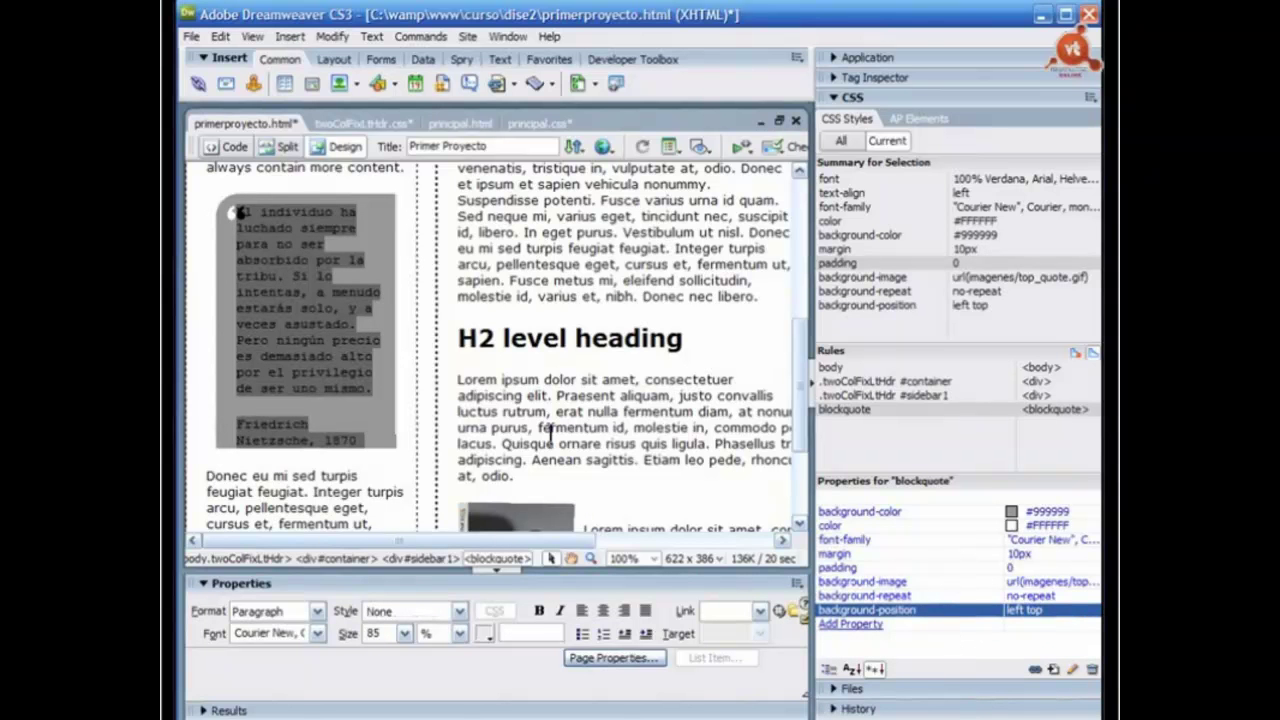
{"action": "left_click", "coordinate": [300, 212]}
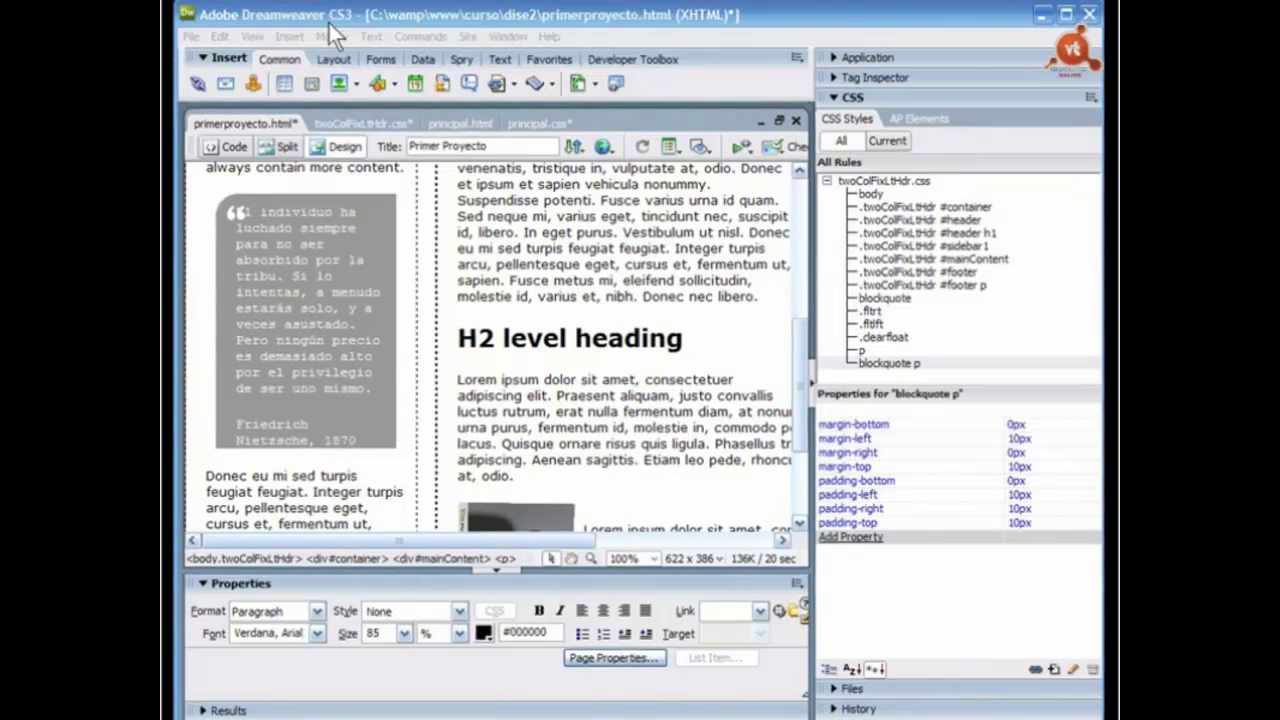
Step: Add a text-indent property of 20px to the p rule that formats the current paragraph
{"action": "left_click", "coordinate": [329, 23]}
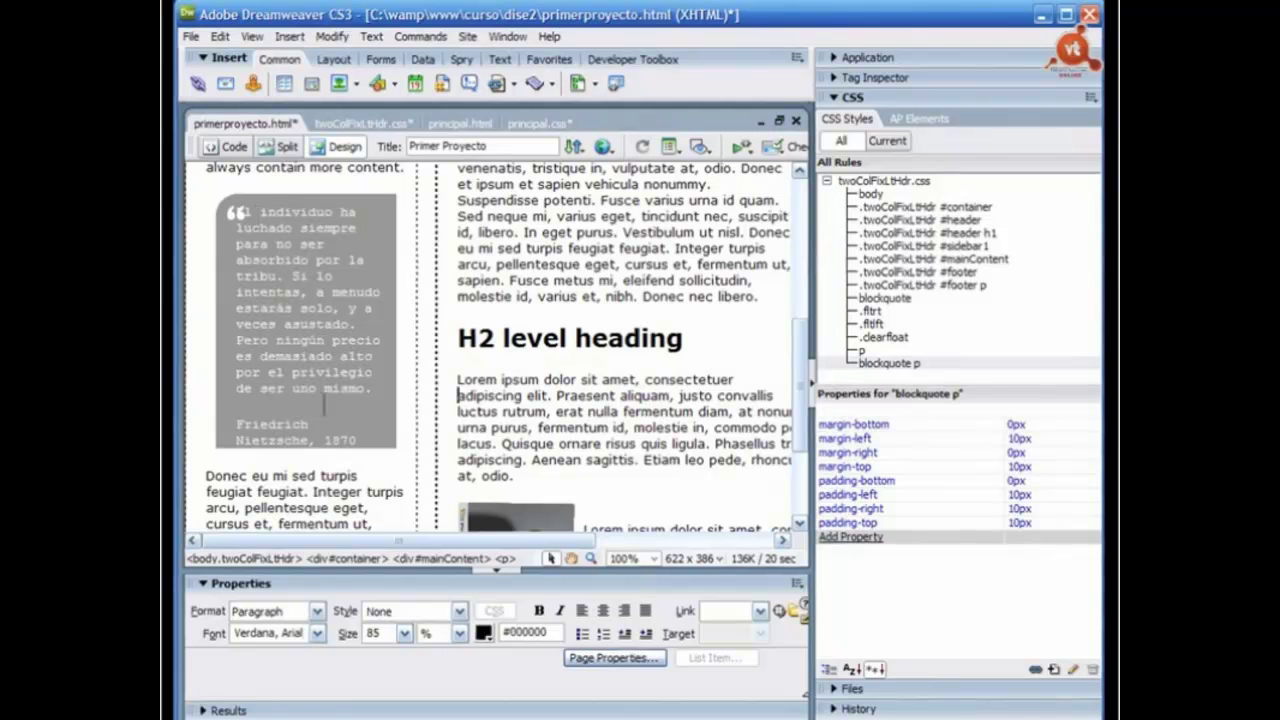
{"action": "left_click", "coordinate": [885, 364]}
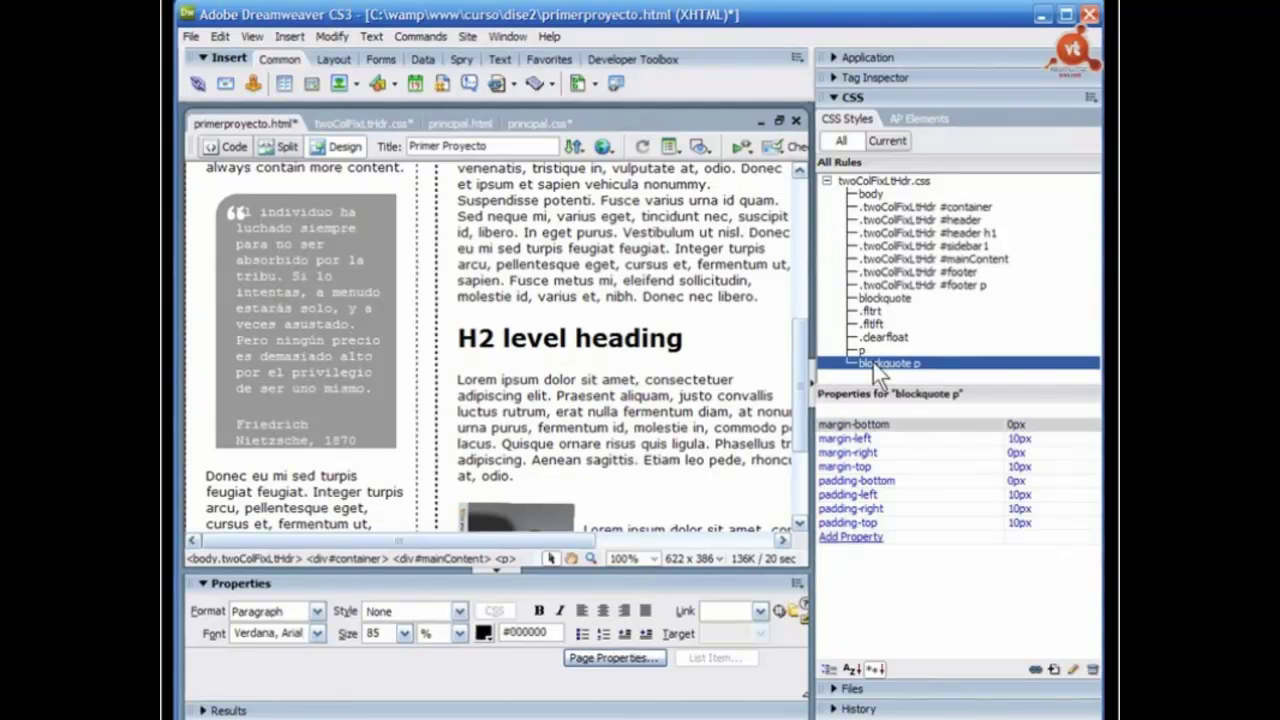
{"action": "left_click", "coordinate": [873, 363]}
{"action": "key", "text": "Escape"}
{"action": "left_click", "coordinate": [888, 141]}
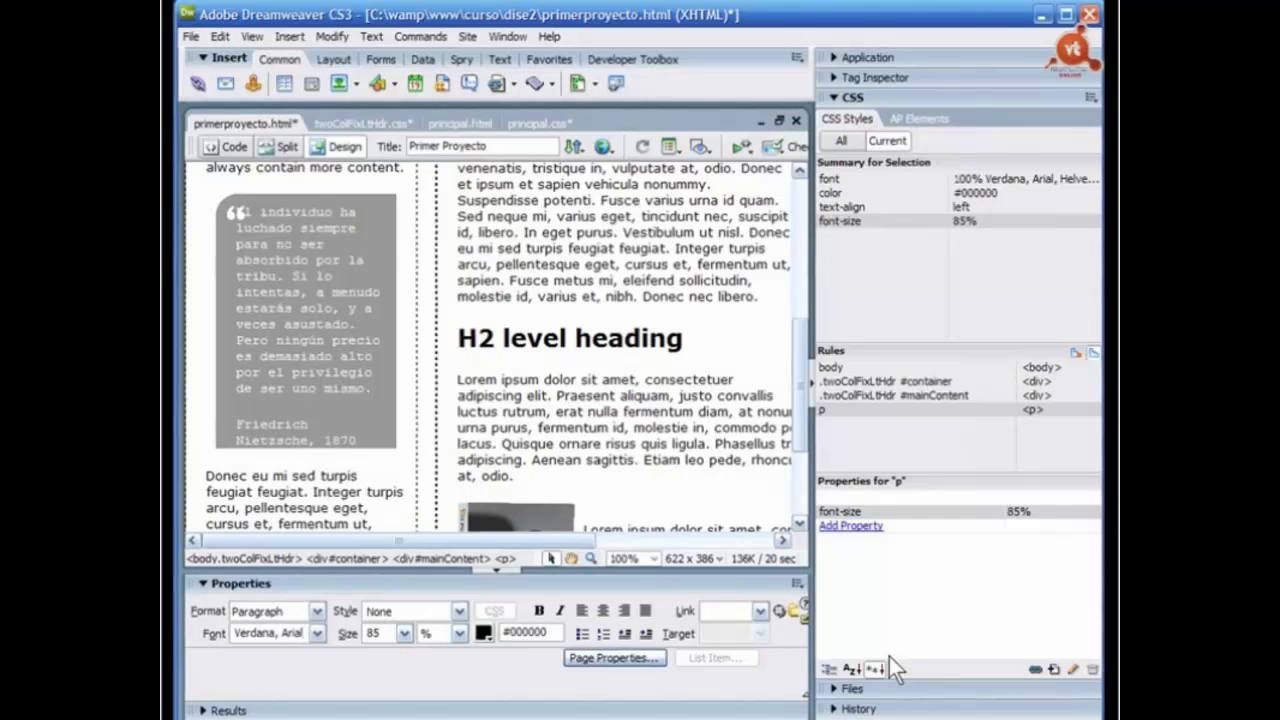
{"action": "left_click", "coordinate": [850, 526]}
{"action": "type", "text": "te"}
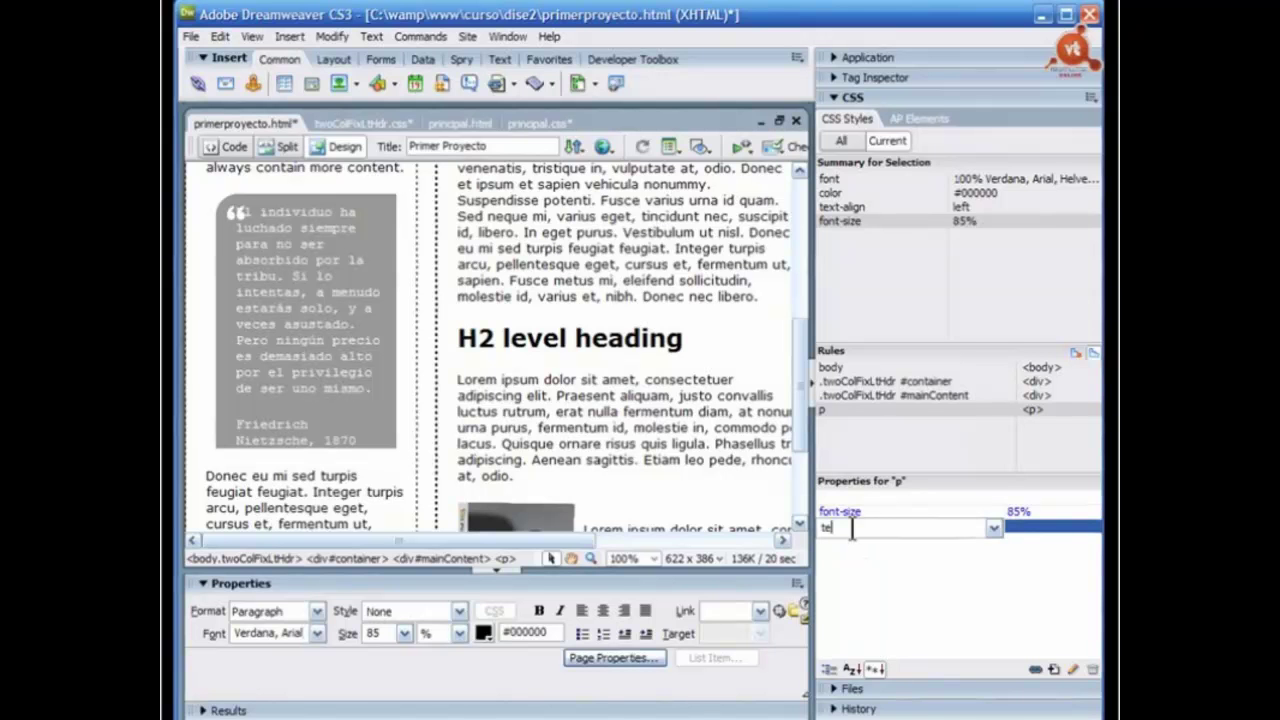
{"action": "type", "text": "x"}
{"action": "left_click", "coordinate": [993, 528]}
{"action": "left_click", "coordinate": [934, 570]}
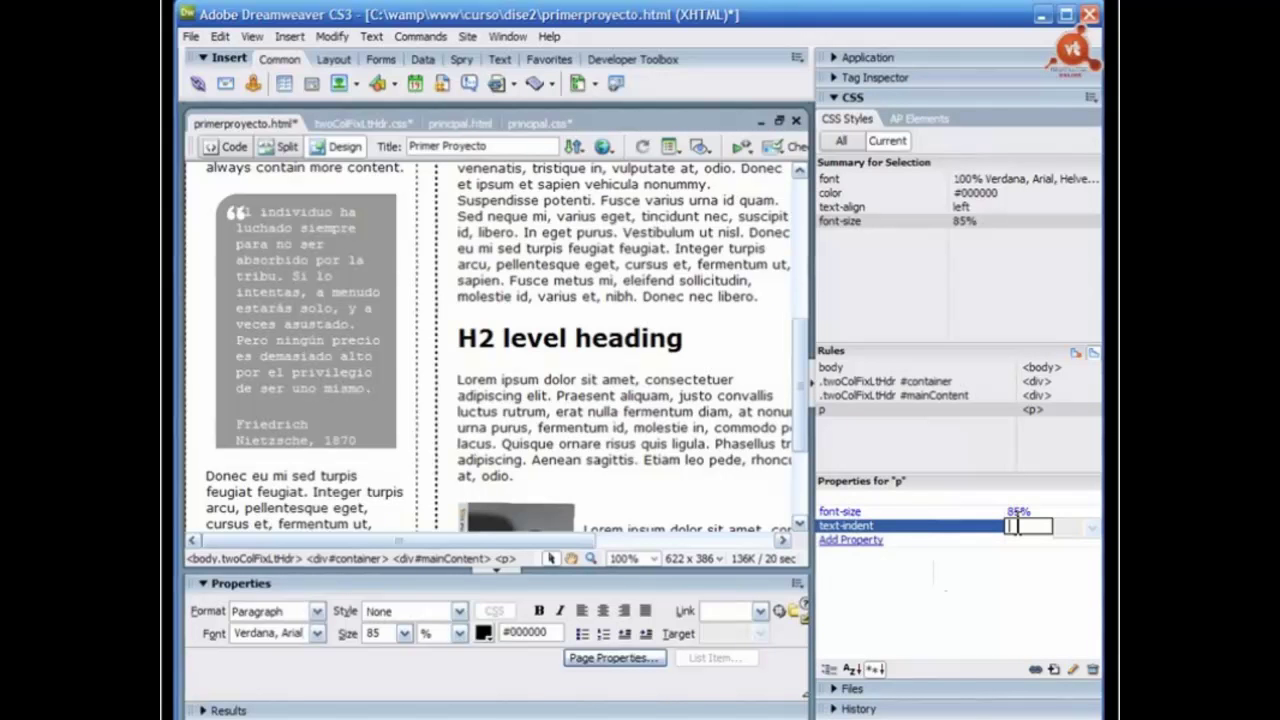
{"action": "type", "text": "2"}
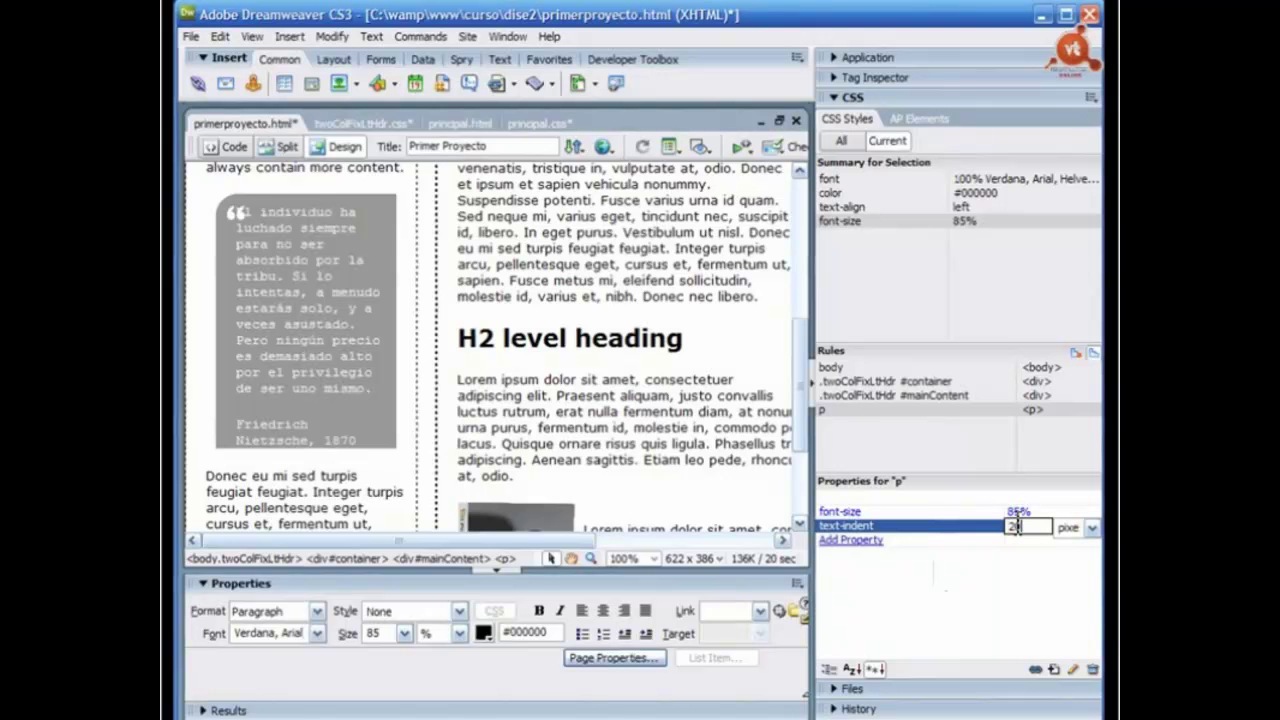
{"action": "type", "text": "px"}
{"action": "key", "text": "Return"}
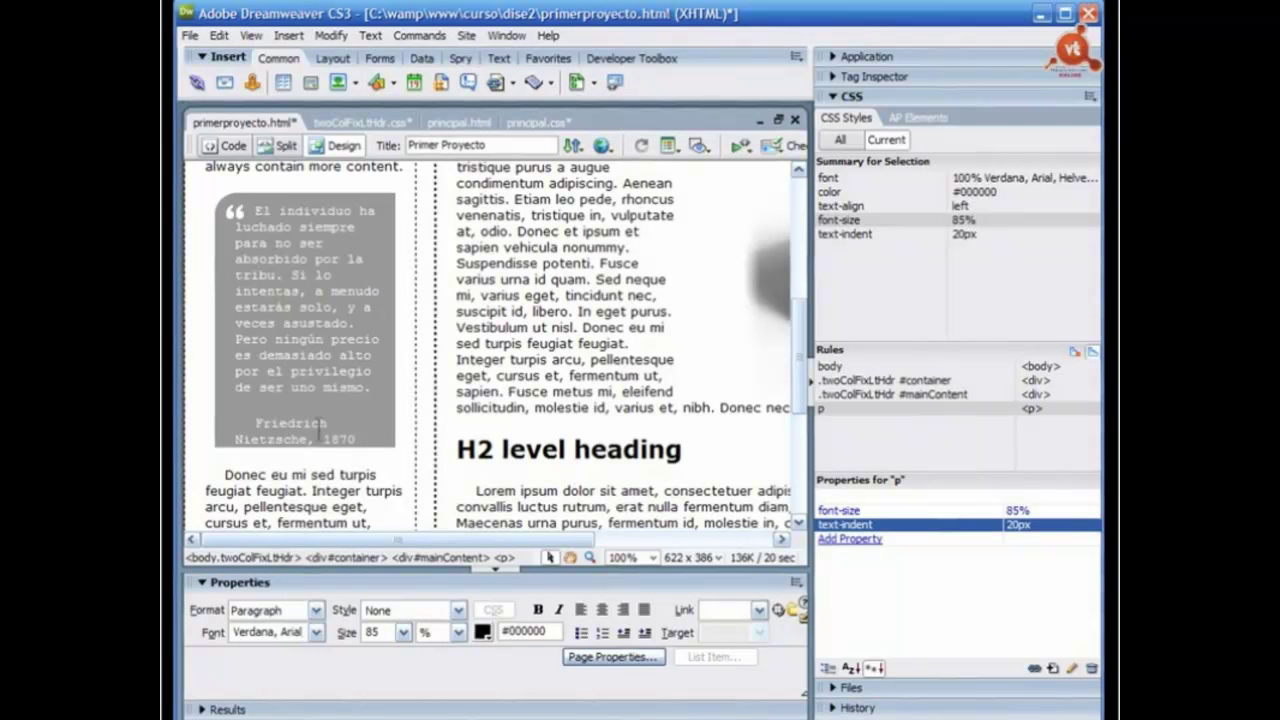
Step: Give the attribution paragraph at the end of the sidebar blockquote the id cita_atrib through its tag
{"action": "left_click", "coordinate": [285, 439]}
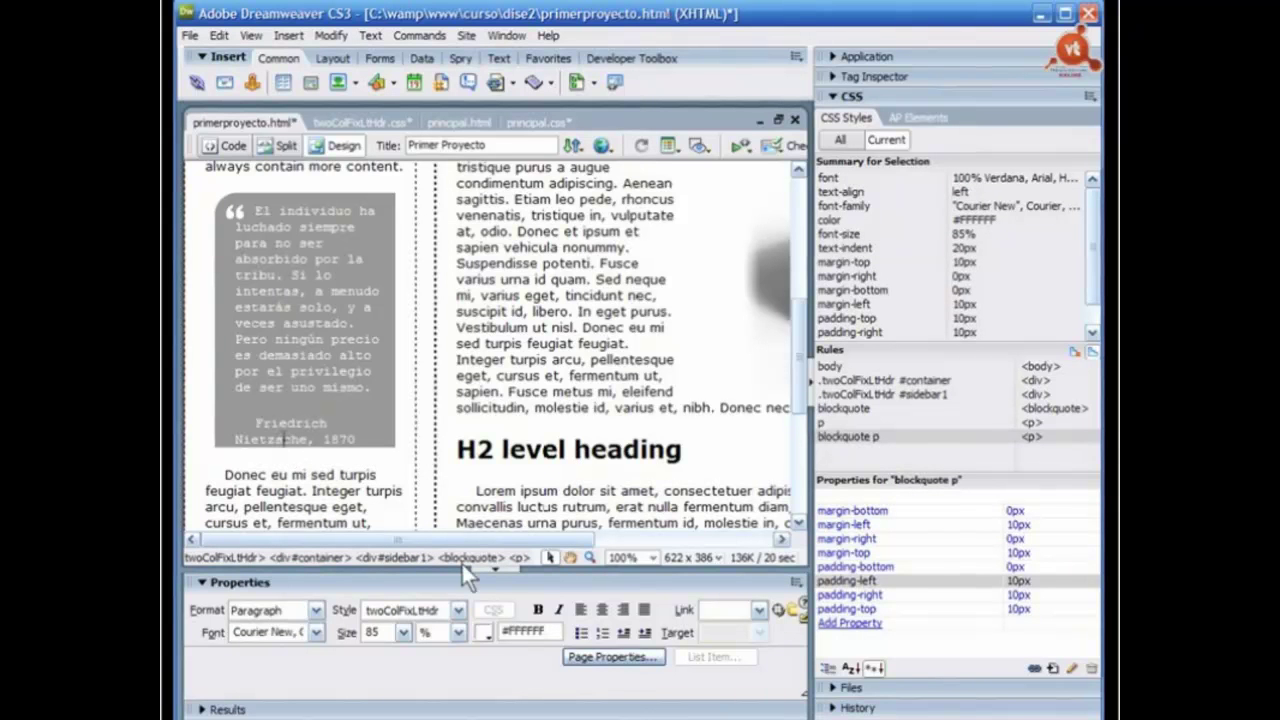
{"action": "right_click", "coordinate": [518, 557]}
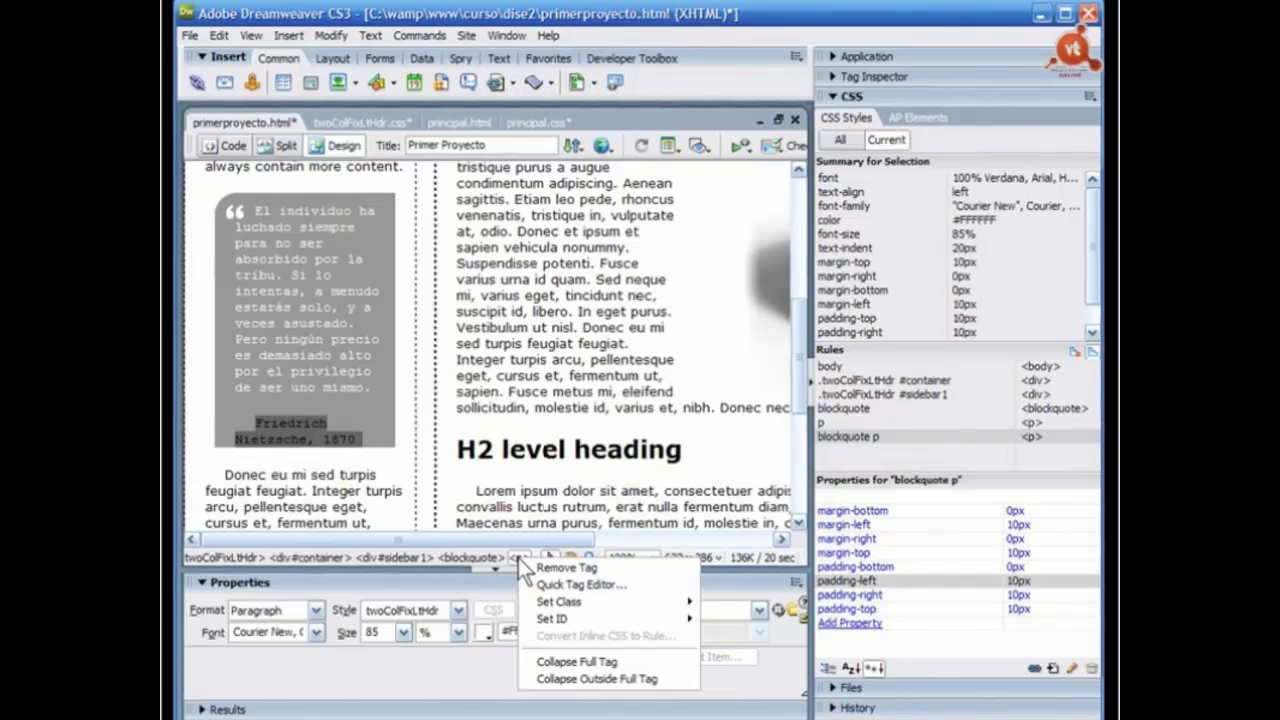
{"action": "left_click", "coordinate": [569, 586]}
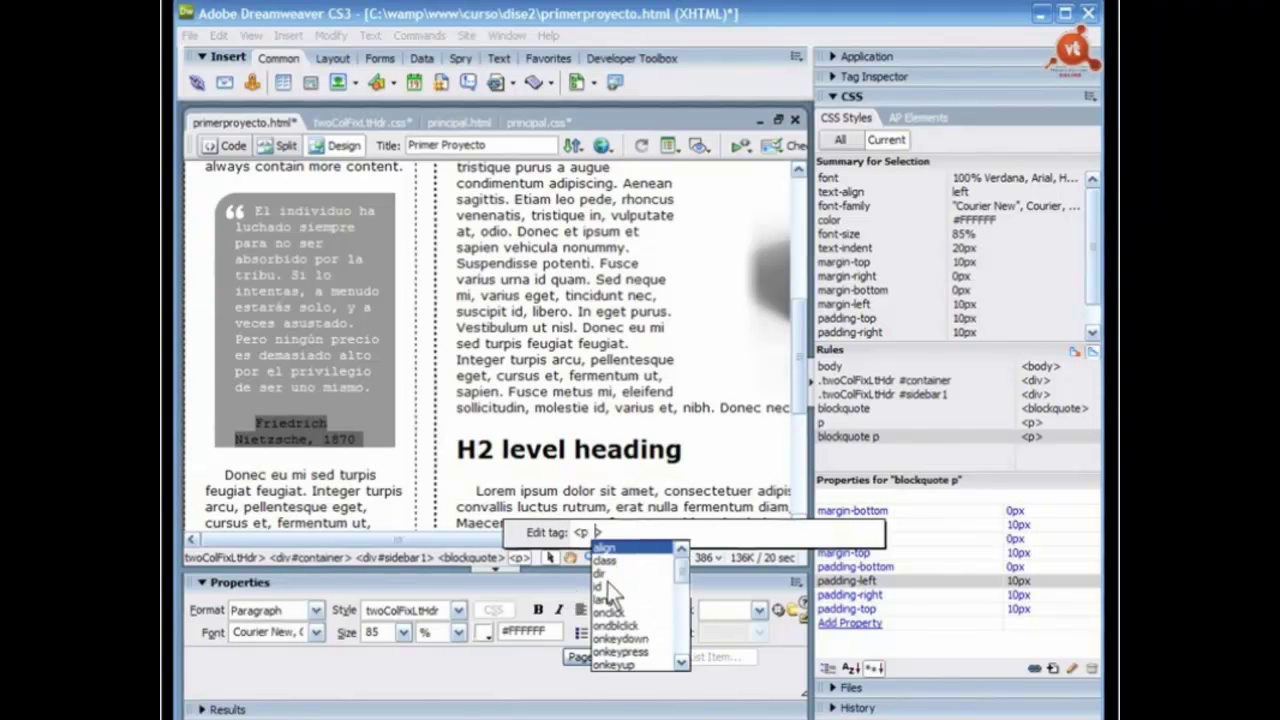
{"action": "left_click", "coordinate": [607, 582]}
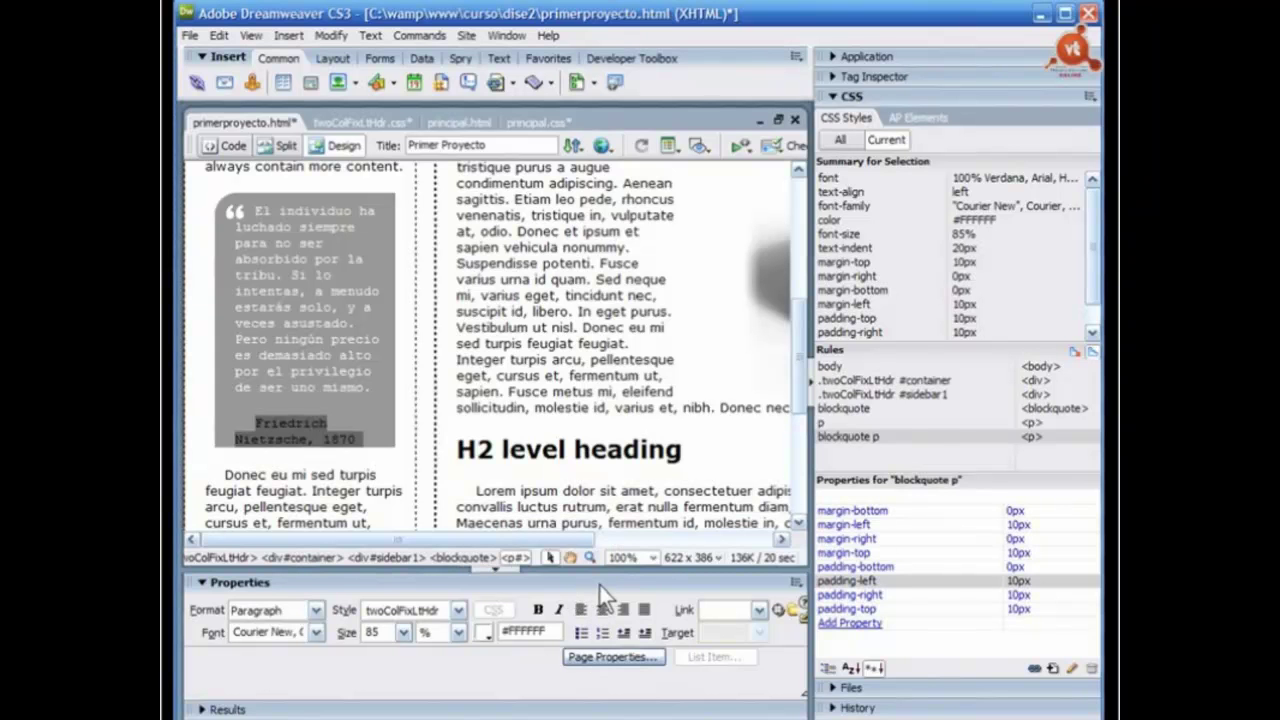
{"action": "right_click", "coordinate": [513, 555]}
{"action": "left_click", "coordinate": [543, 588]}
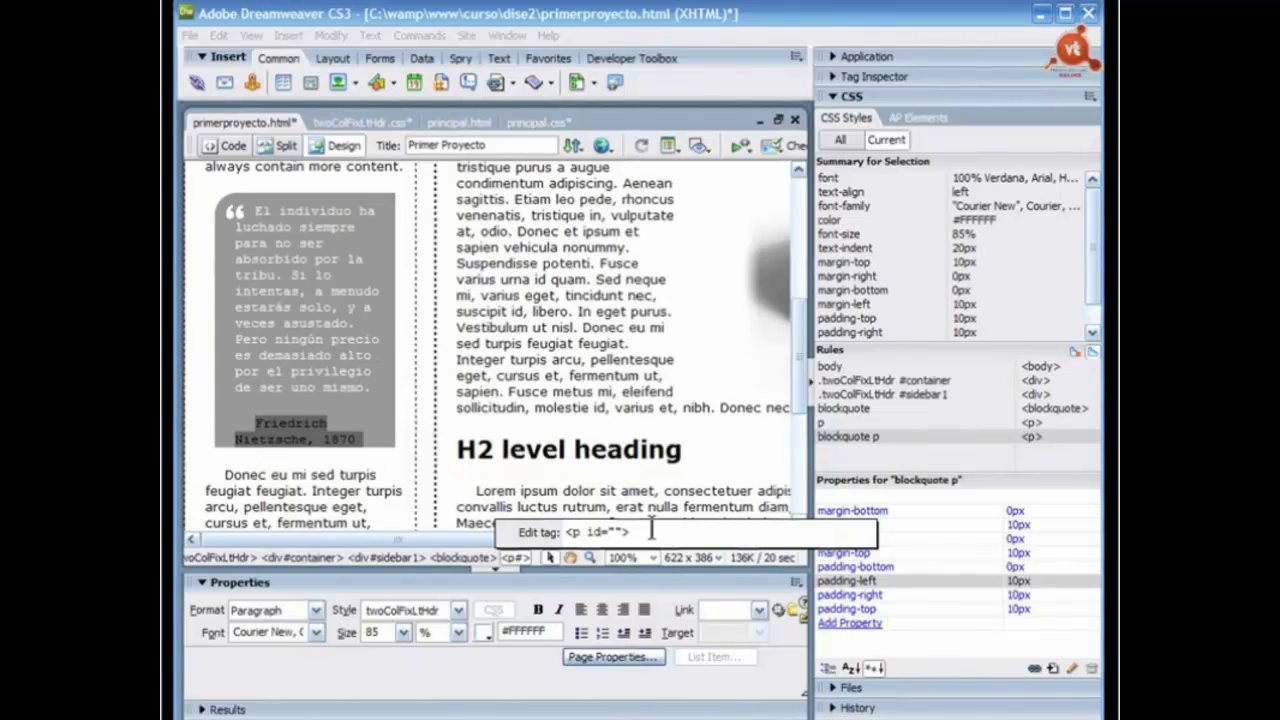
{"action": "type", "text": "cita_trib"}
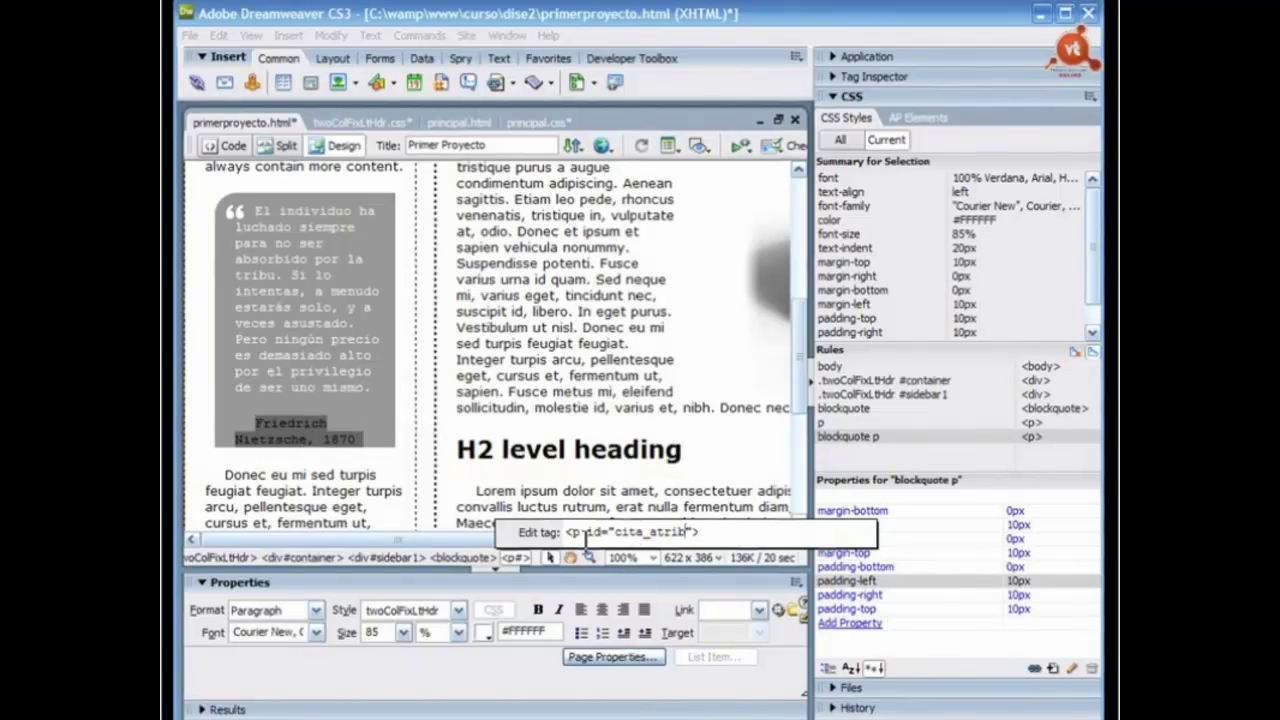
{"action": "key", "text": "Return"}
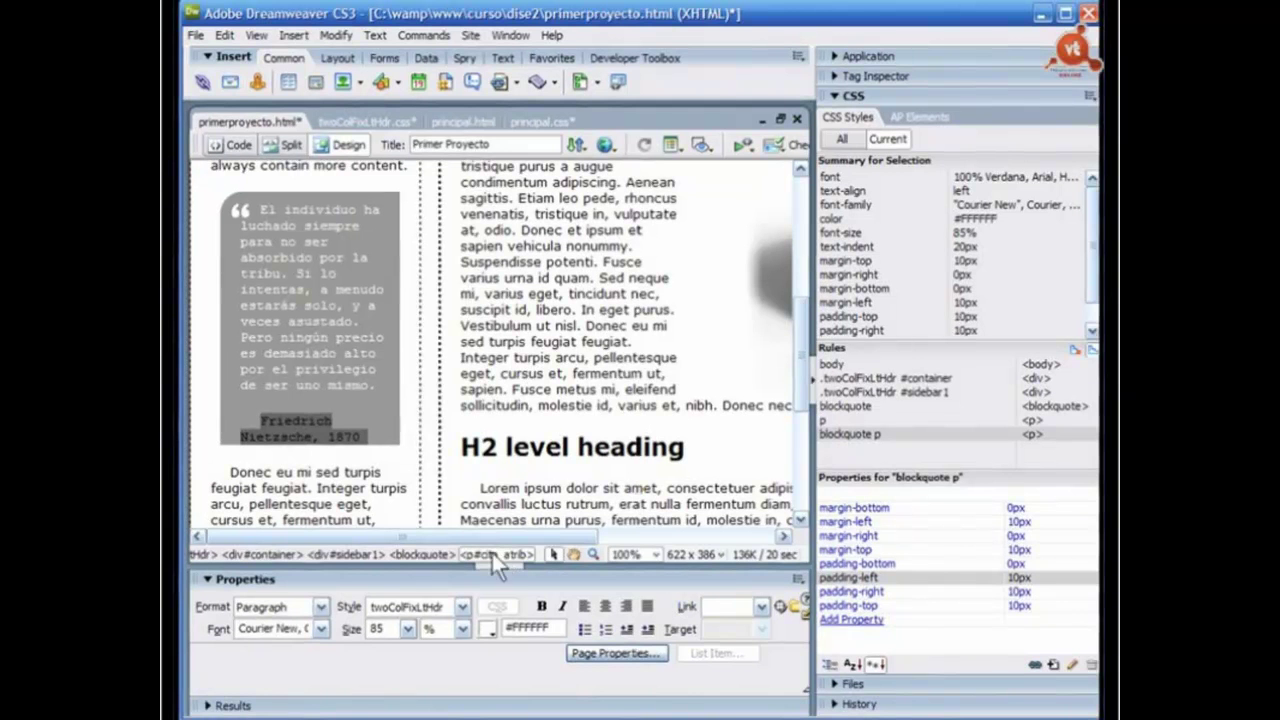
Step: Create a new advanced CSS rule with the selector #cita_atrib, defined in twoColFixLtHdr.css
{"action": "left_click", "coordinate": [1053, 664]}
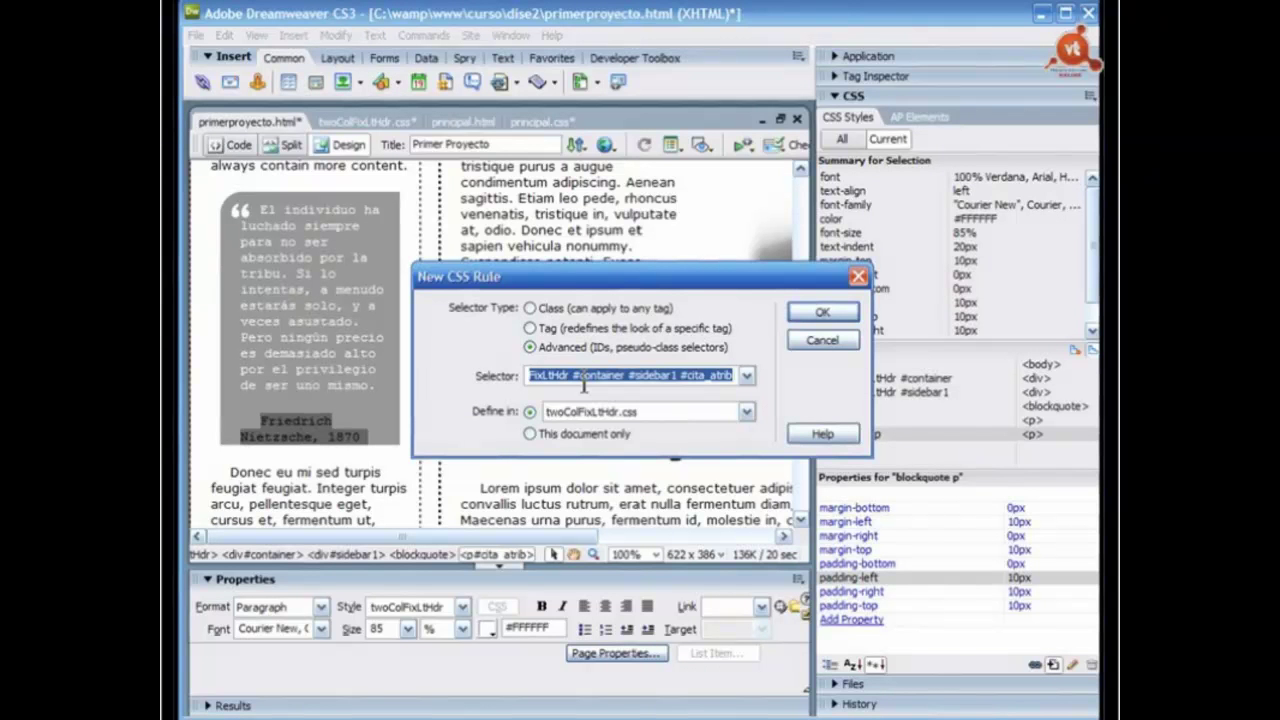
{"action": "type", "text": "#"}
{"action": "type", "text": "cita"}
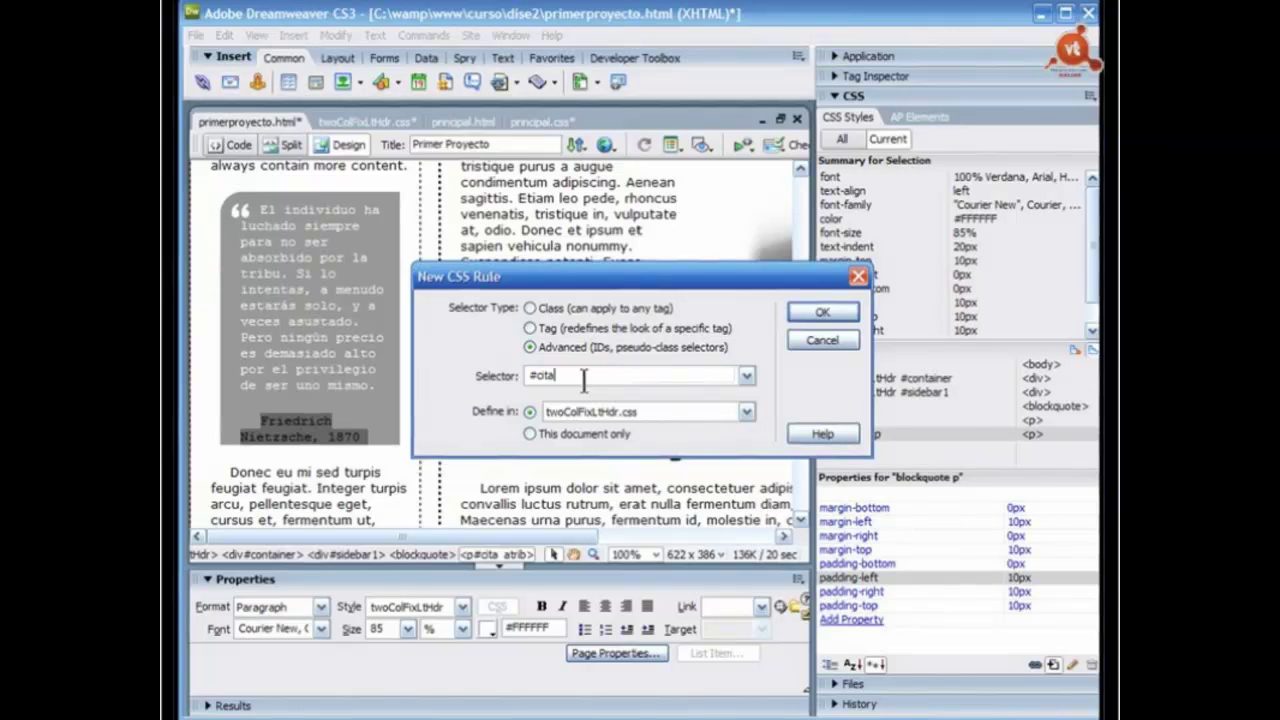
{"action": "type", "text": "_atrib"}
{"action": "left_click", "coordinate": [820, 316]}
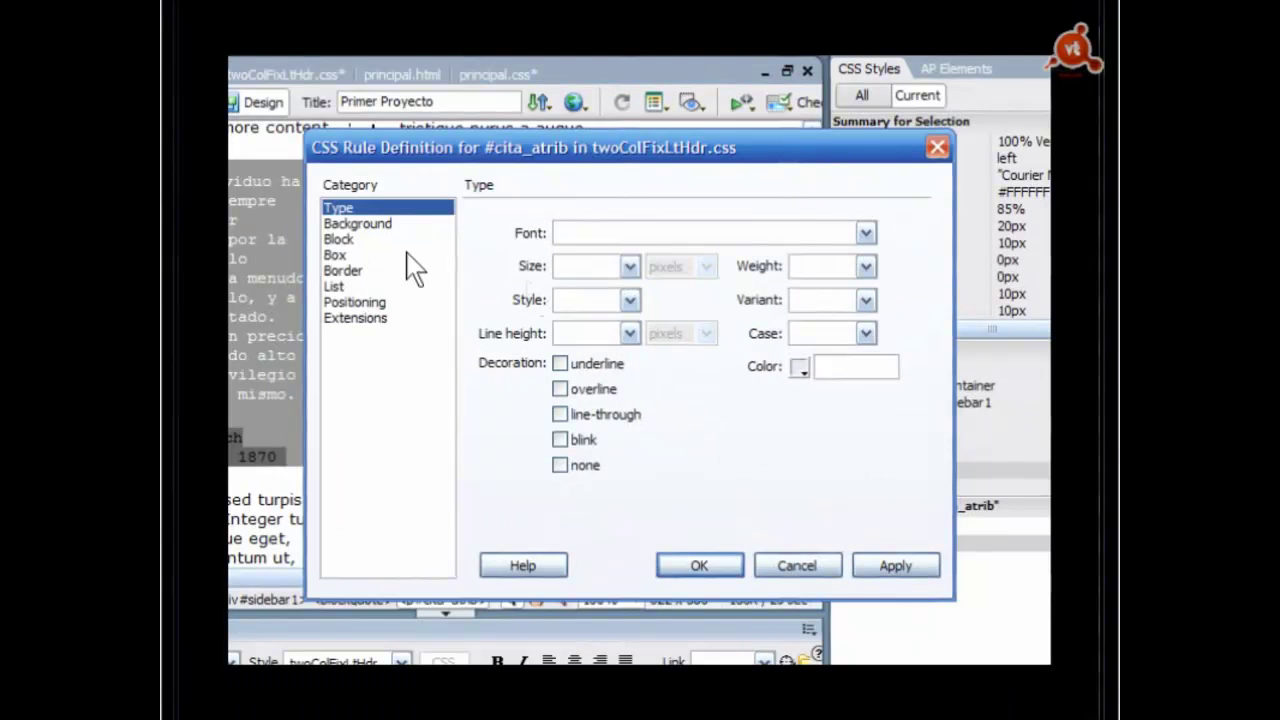
Step: Set btm_quote.gif from the imagenes folder as the background image of the #cita_atrib rule
{"action": "key", "text": "Down"}
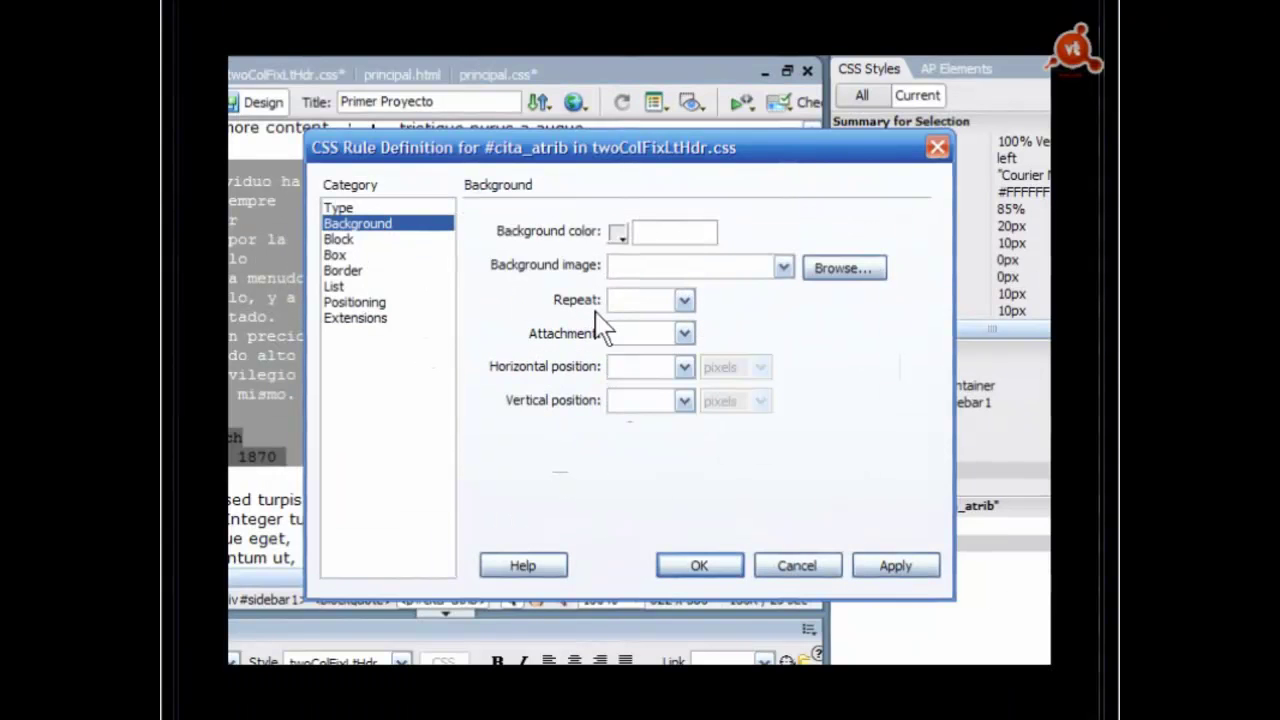
{"action": "left_click", "coordinate": [843, 268]}
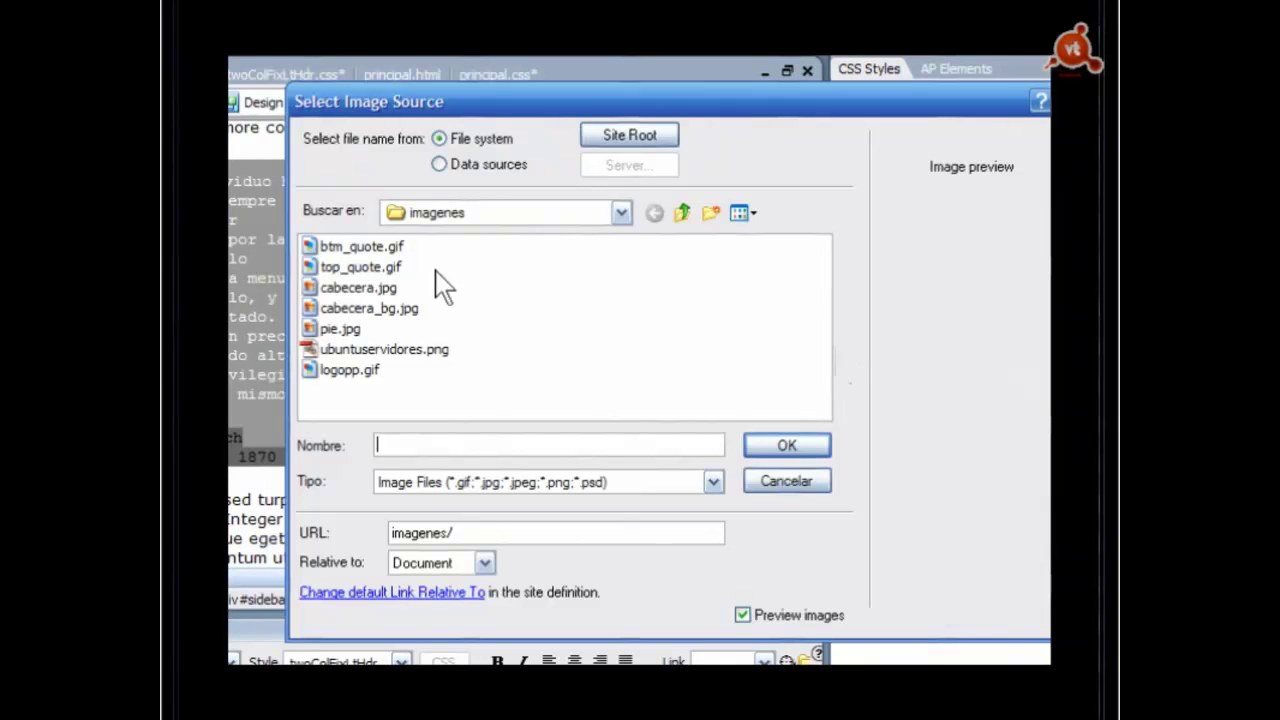
{"action": "left_click", "coordinate": [361, 246]}
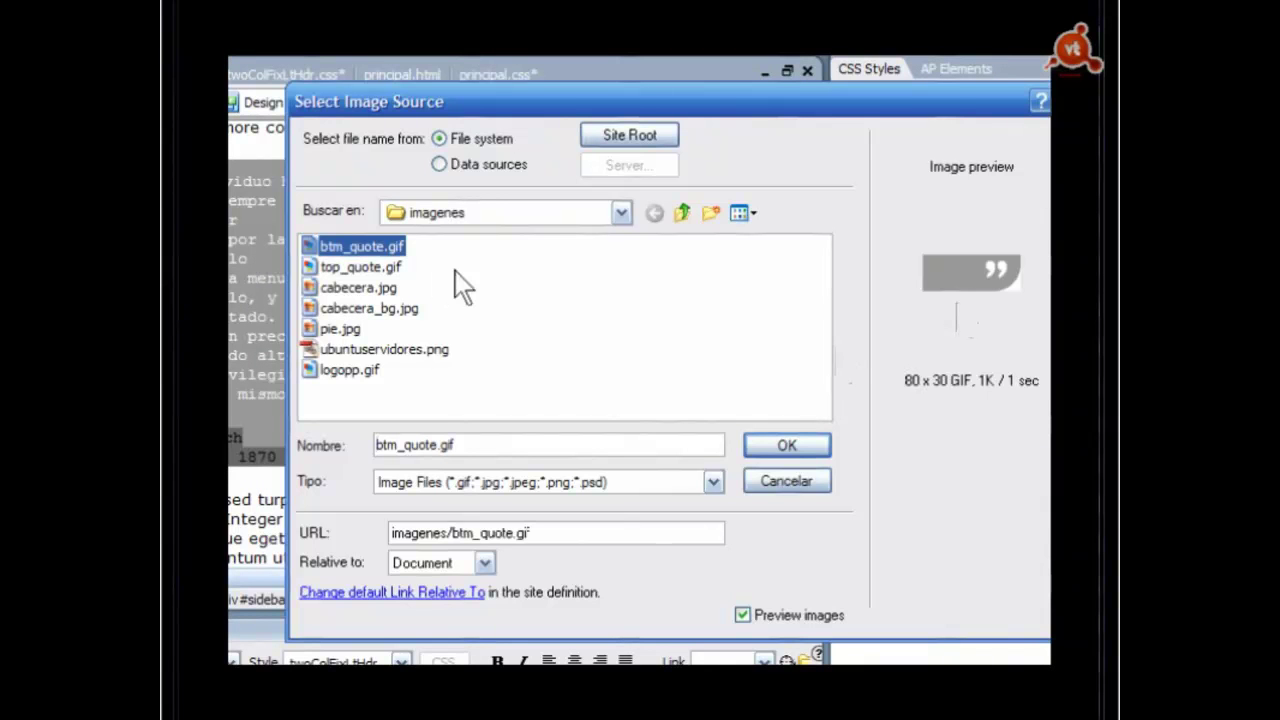
{"action": "left_click", "coordinate": [794, 446]}
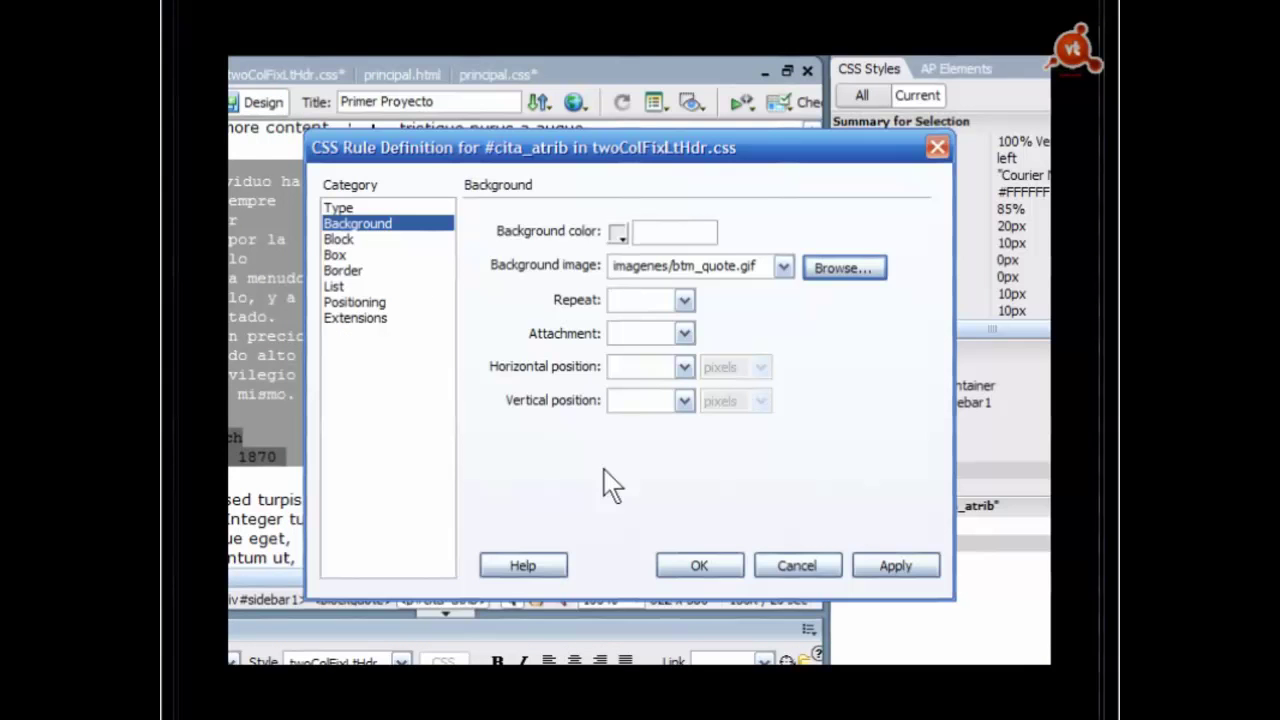
Step: Set the background image to no-repeat with horizontal position right and vertical position bottom, and accept the rule definition
{"action": "left_click", "coordinate": [684, 300]}
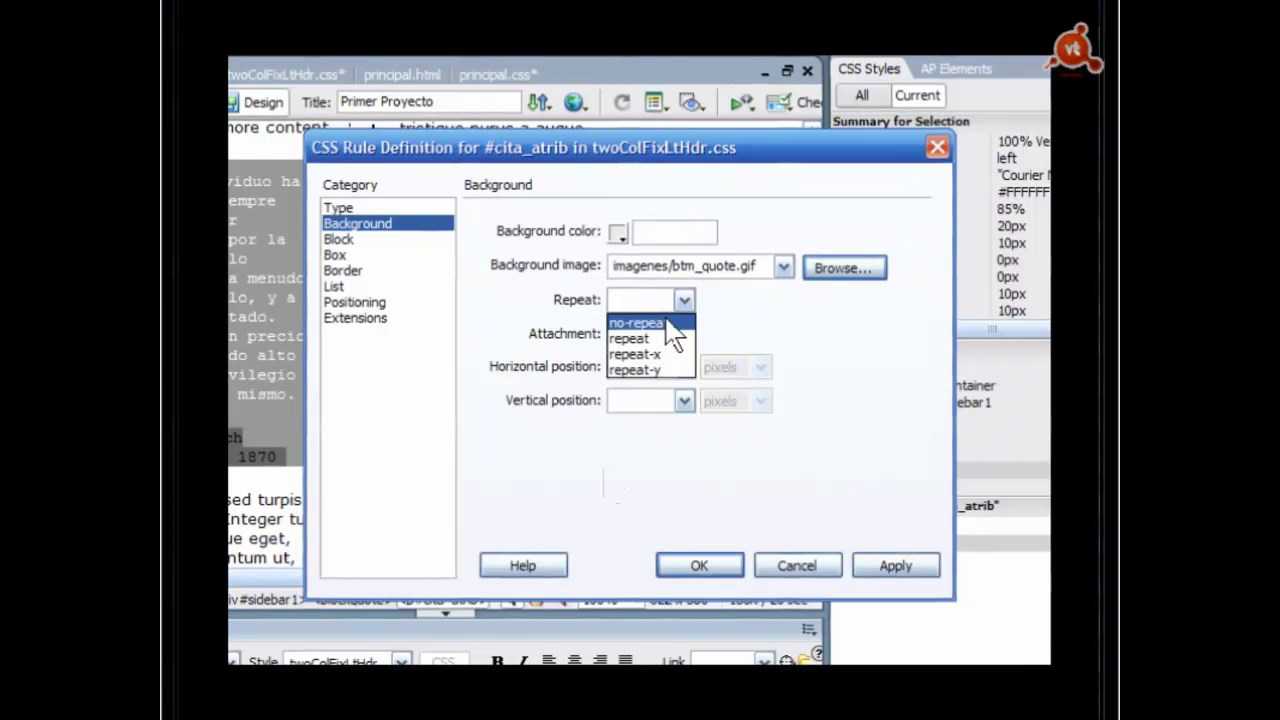
{"action": "left_click", "coordinate": [667, 323]}
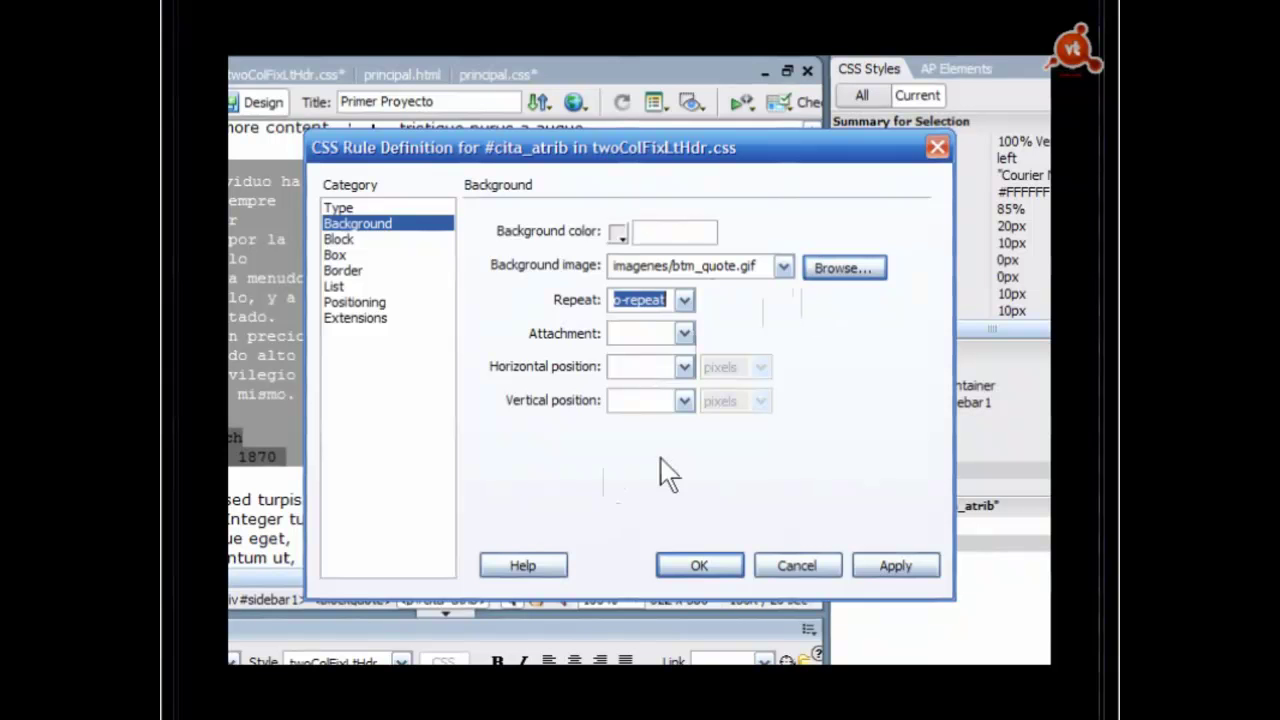
{"action": "left_click", "coordinate": [684, 401]}
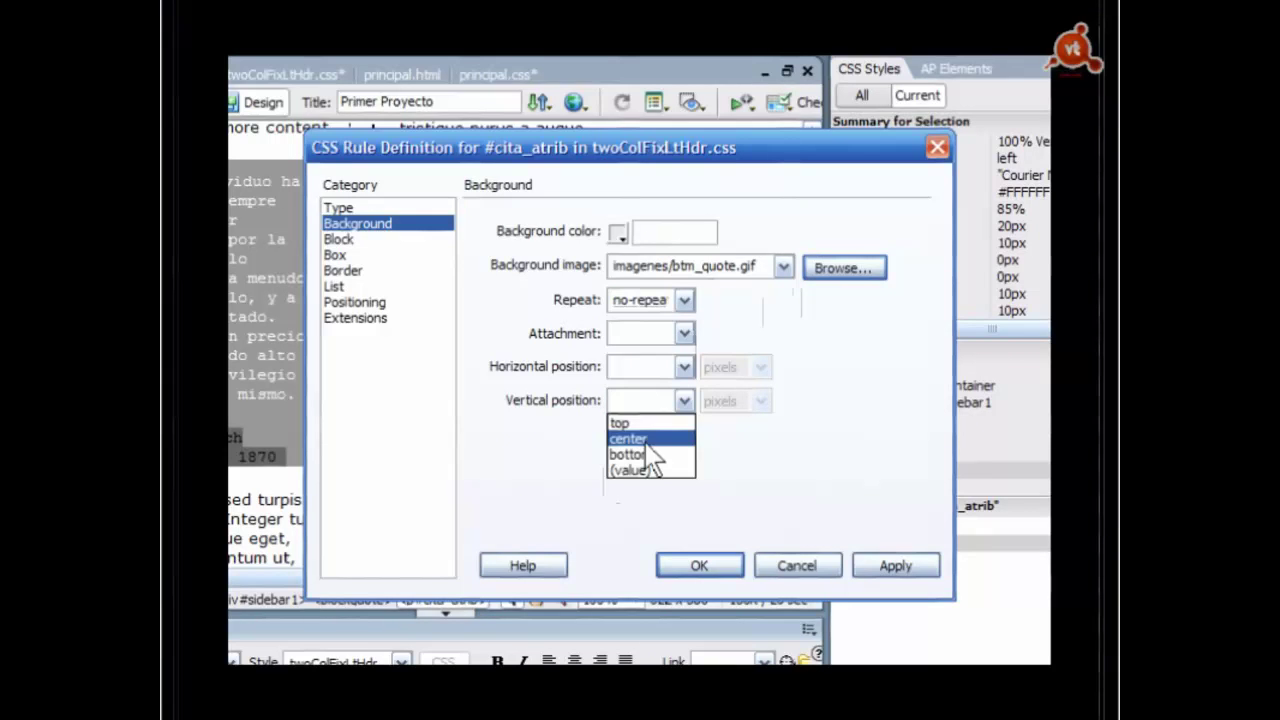
{"action": "left_click", "coordinate": [648, 452]}
{"action": "left_click", "coordinate": [684, 368]}
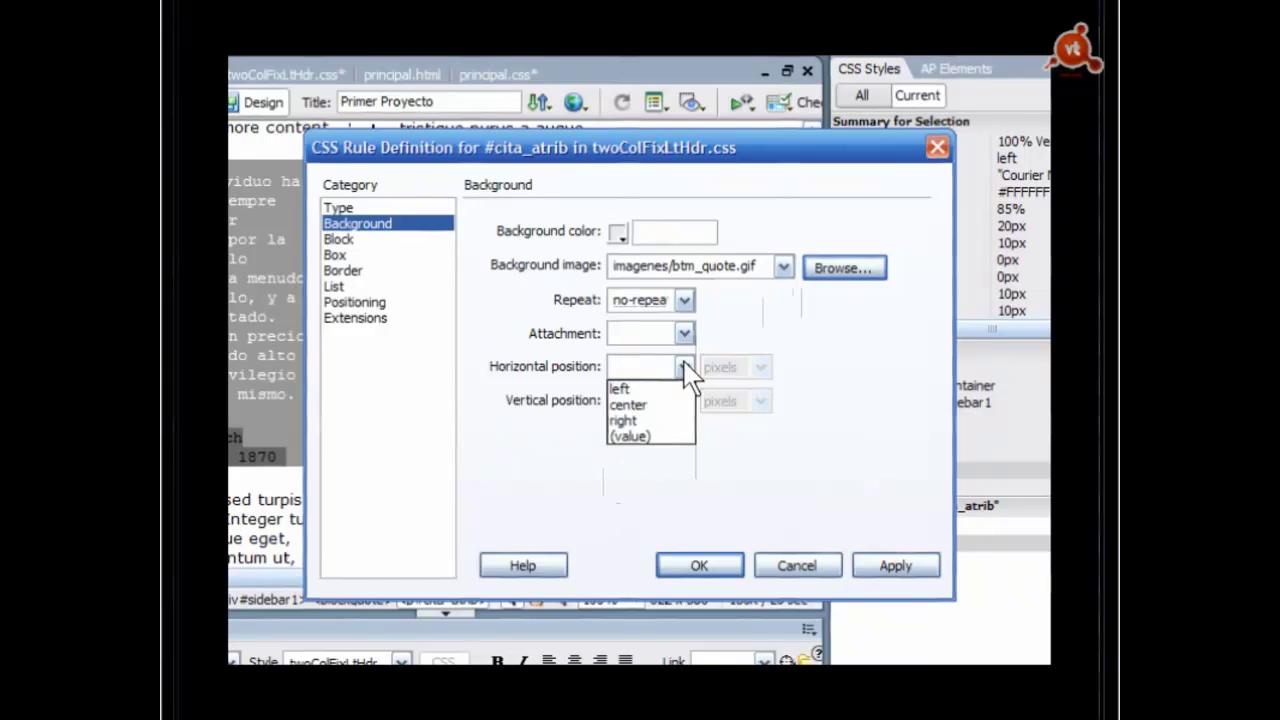
{"action": "left_click", "coordinate": [624, 420]}
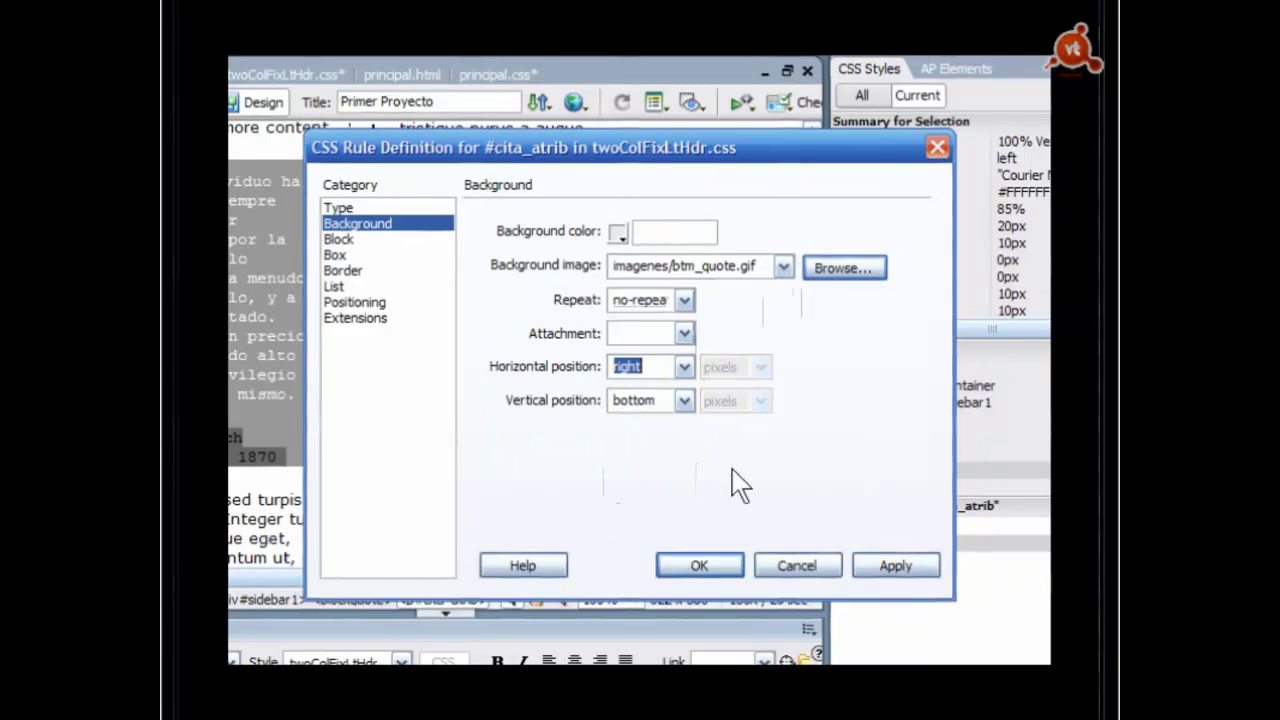
{"action": "key", "text": "End"}
{"action": "key", "text": "shift+Home"}
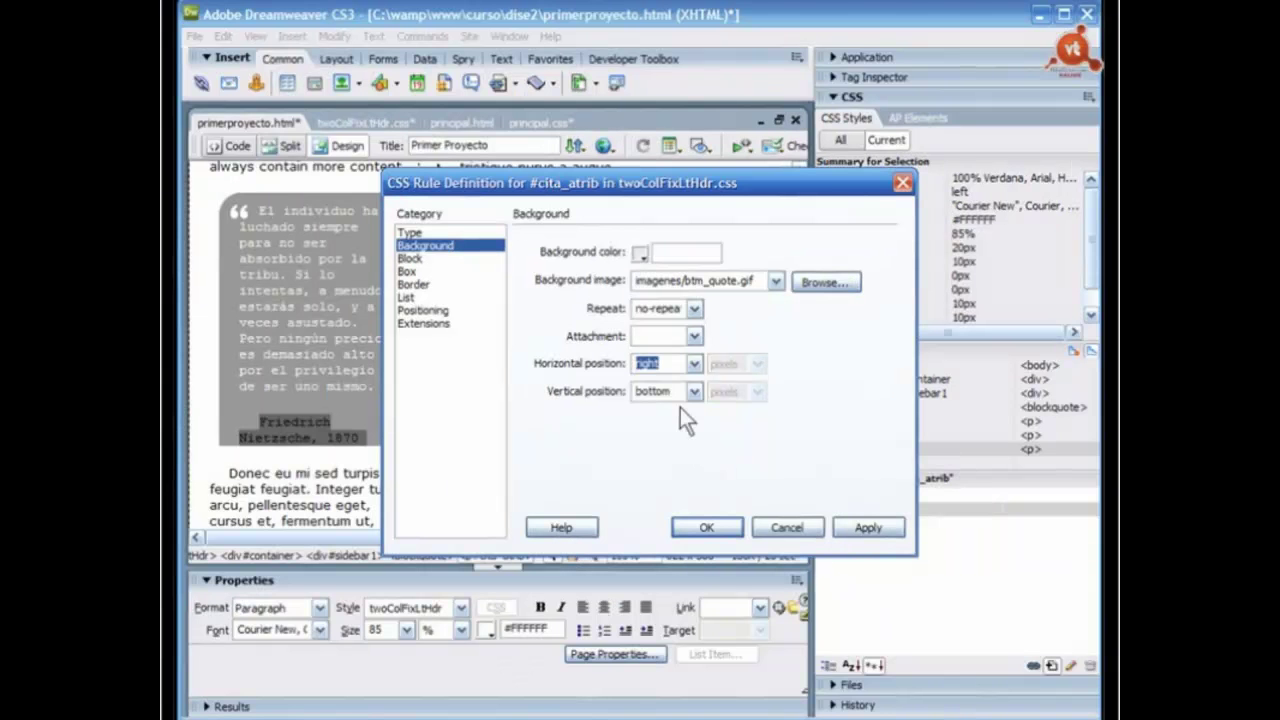
{"action": "key", "text": "End"}
{"action": "left_click", "coordinate": [707, 527]}
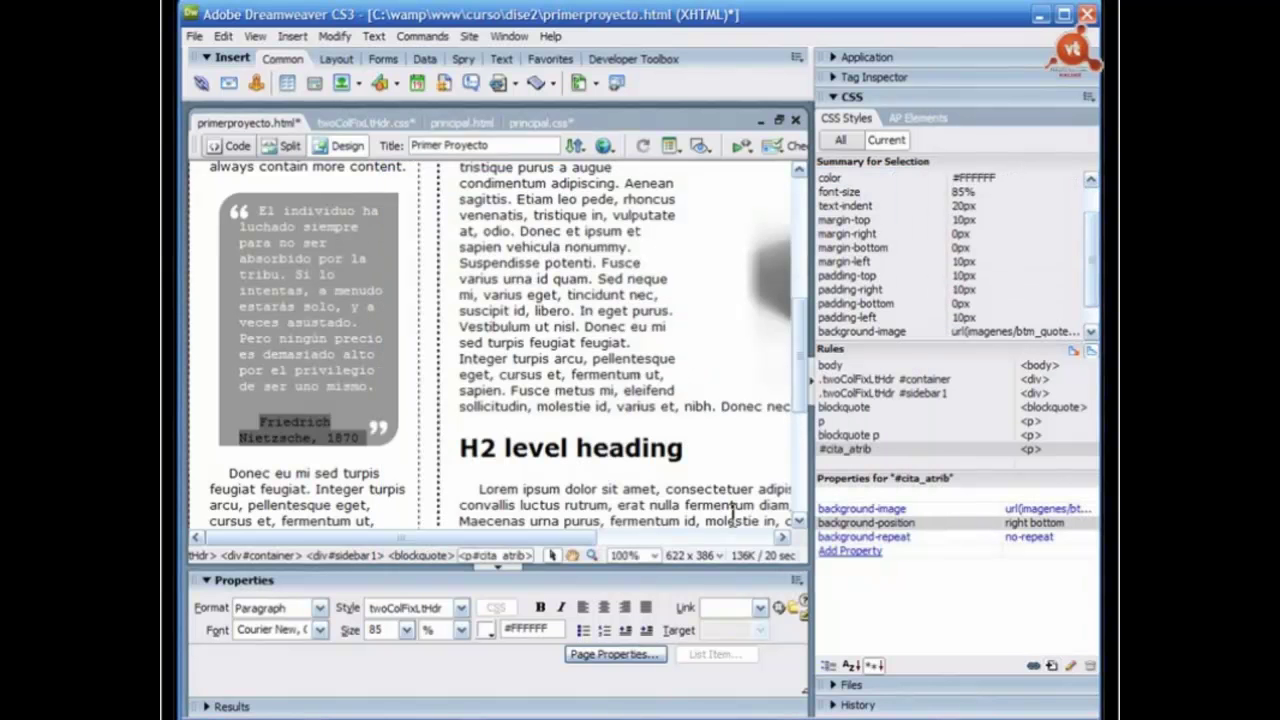
Step: Add a font-size property of 70% to the #cita_atrib rule
{"action": "left_click", "coordinate": [855, 551]}
{"action": "type", "text": "fon"}
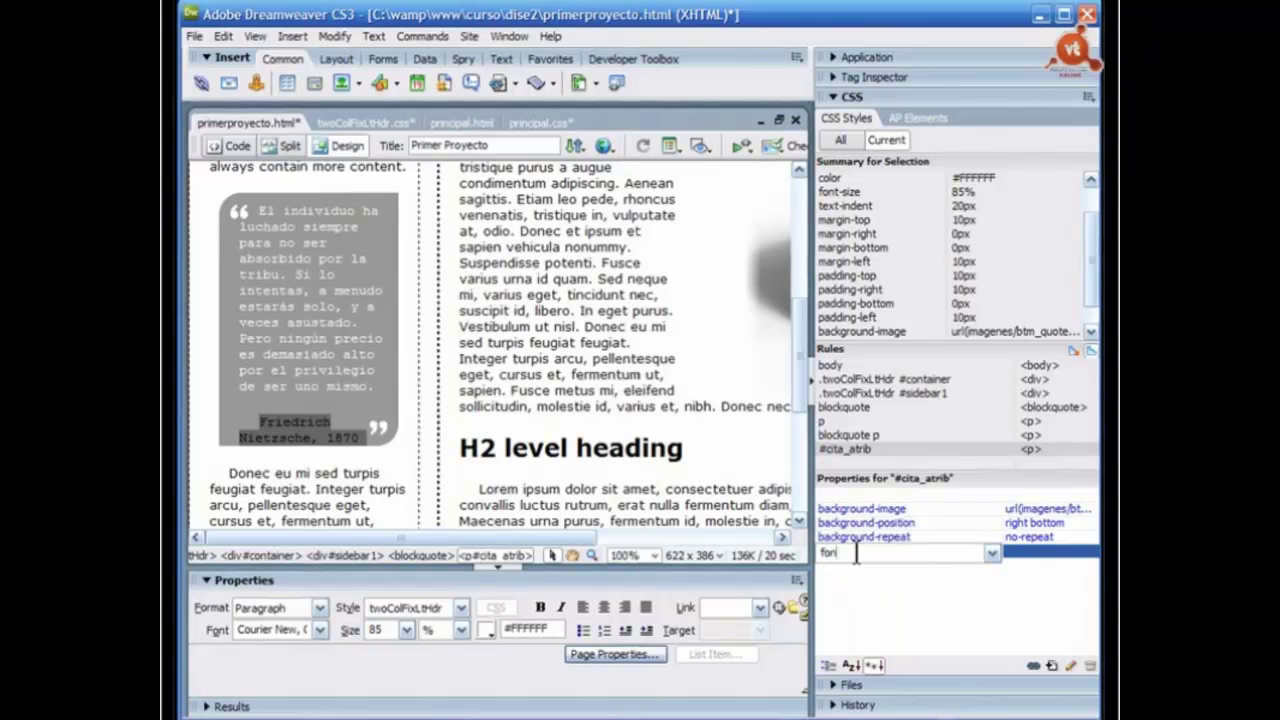
{"action": "type", "text": "t"}
{"action": "left_click", "coordinate": [992, 553]}
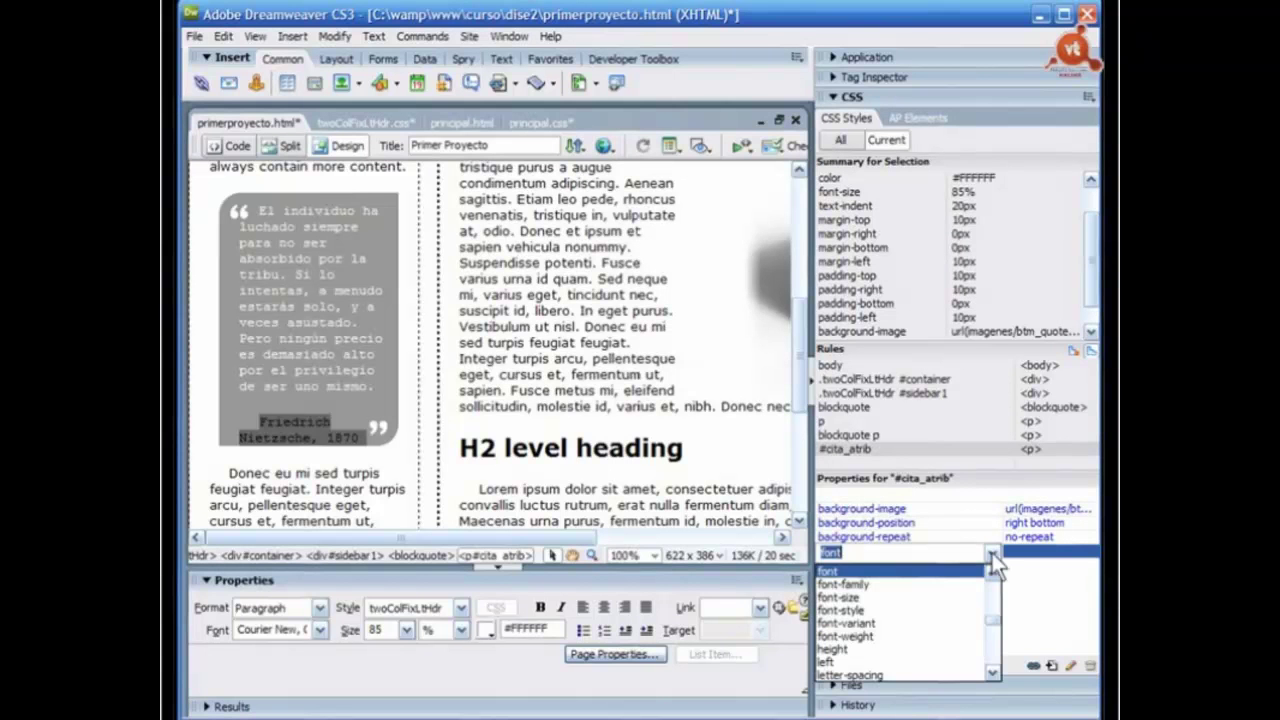
{"action": "key", "text": "Down"}
{"action": "key", "text": "Down"}
{"action": "key", "text": "Return"}
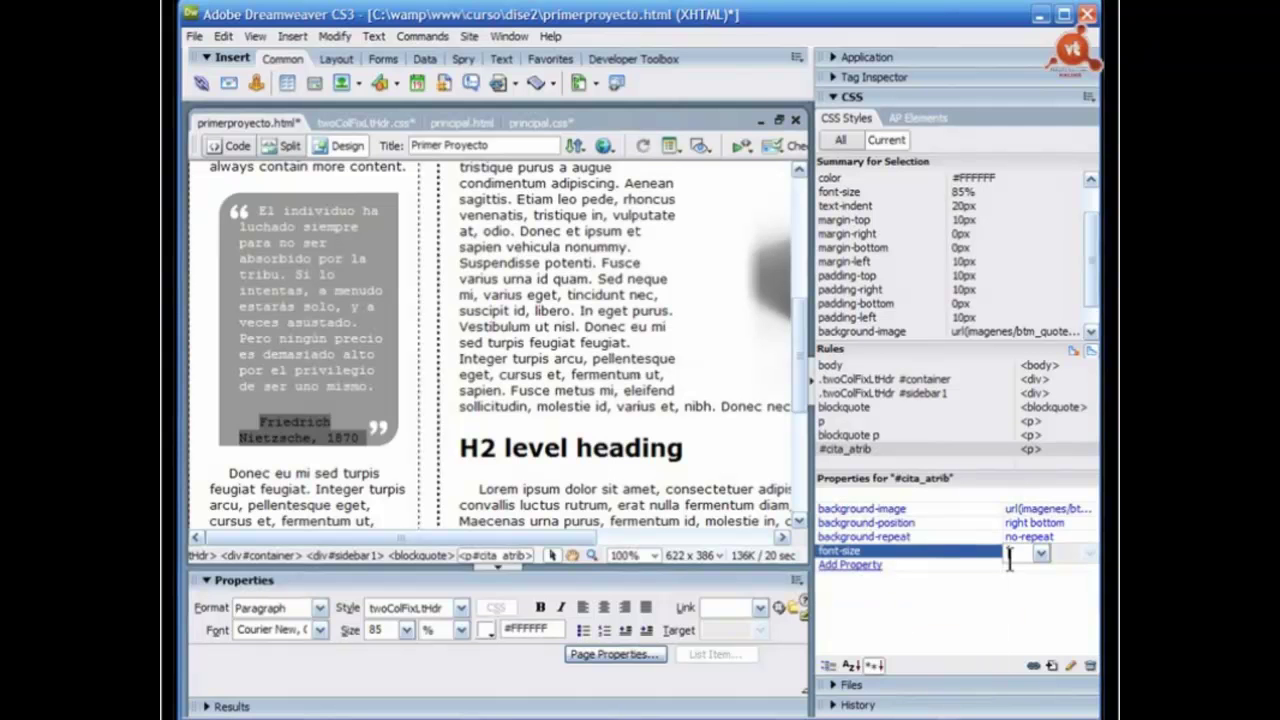
{"action": "type", "text": "20"}
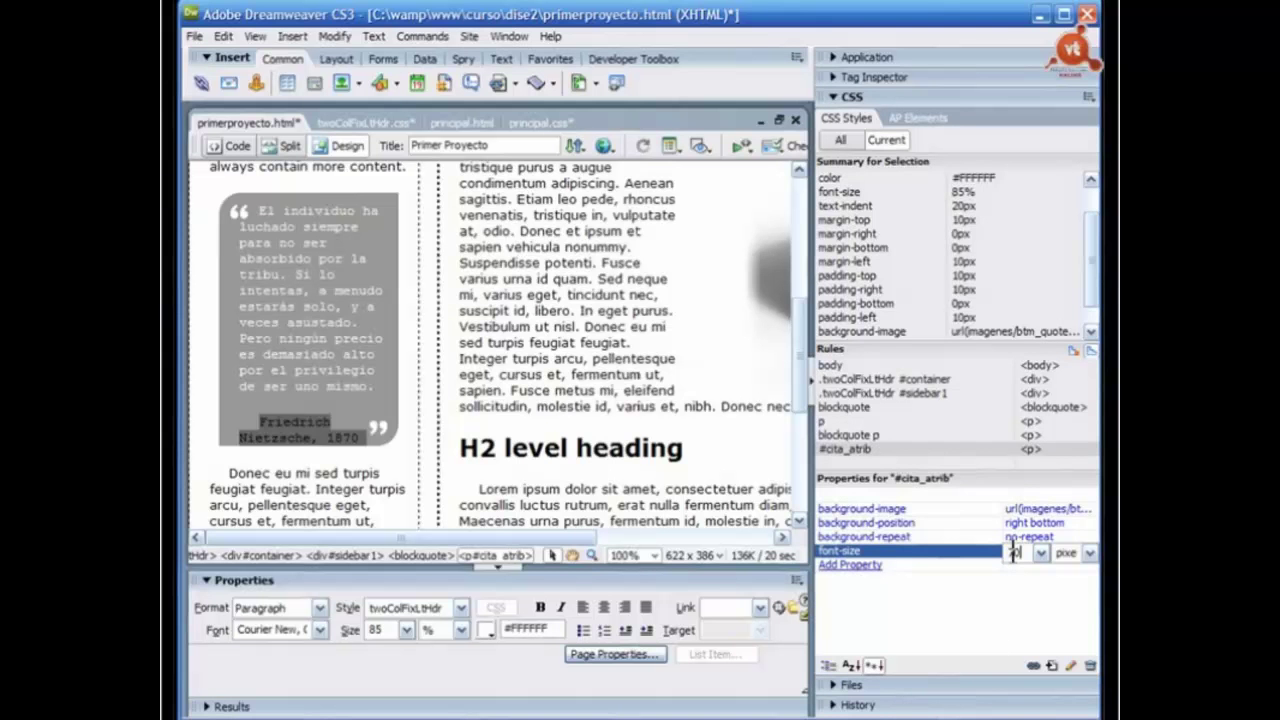
{"action": "type", "text": "%"}
{"action": "key", "text": "Return"}
{"action": "double_click", "coordinate": [1013, 555]}
{"action": "type", "text": "70"}
{"action": "key", "text": "Return"}
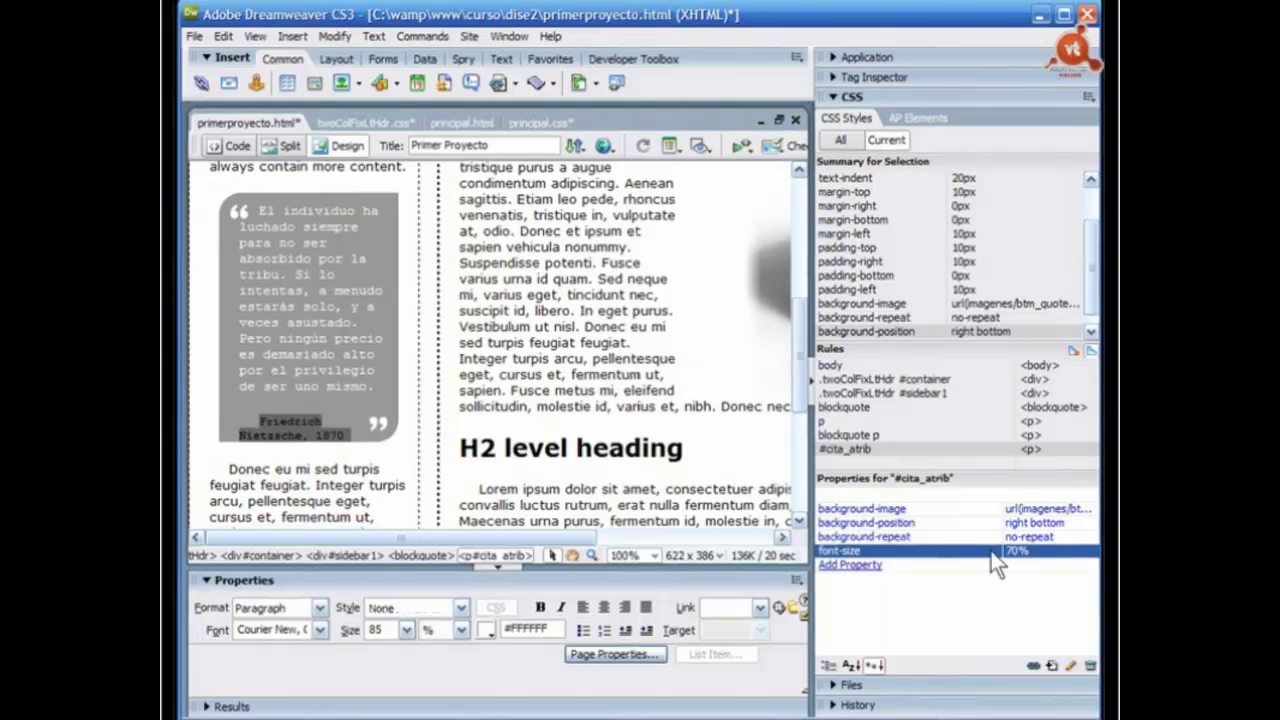
Step: Add a margin-top property of 0px to the #cita_atrib rule
{"action": "left_click", "coordinate": [850, 564]}
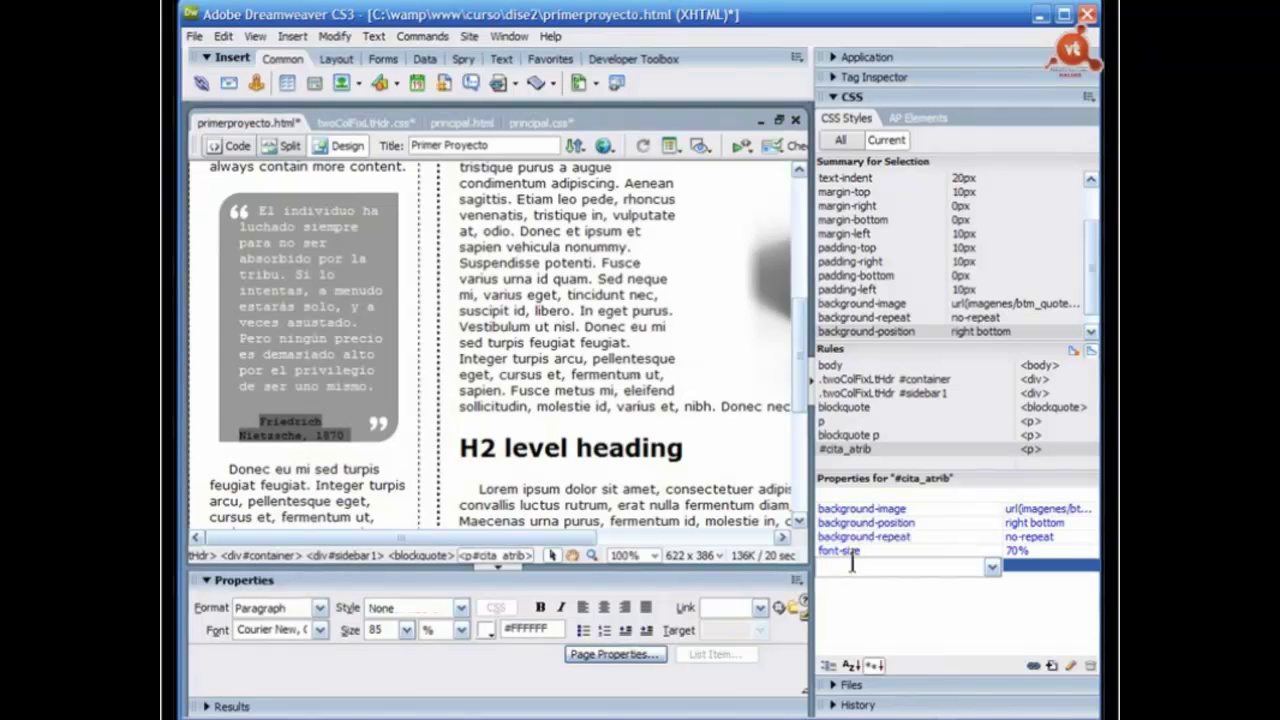
{"action": "type", "text": "mar"}
{"action": "left_click", "coordinate": [990, 570]}
{"action": "left_click", "coordinate": [900, 620]}
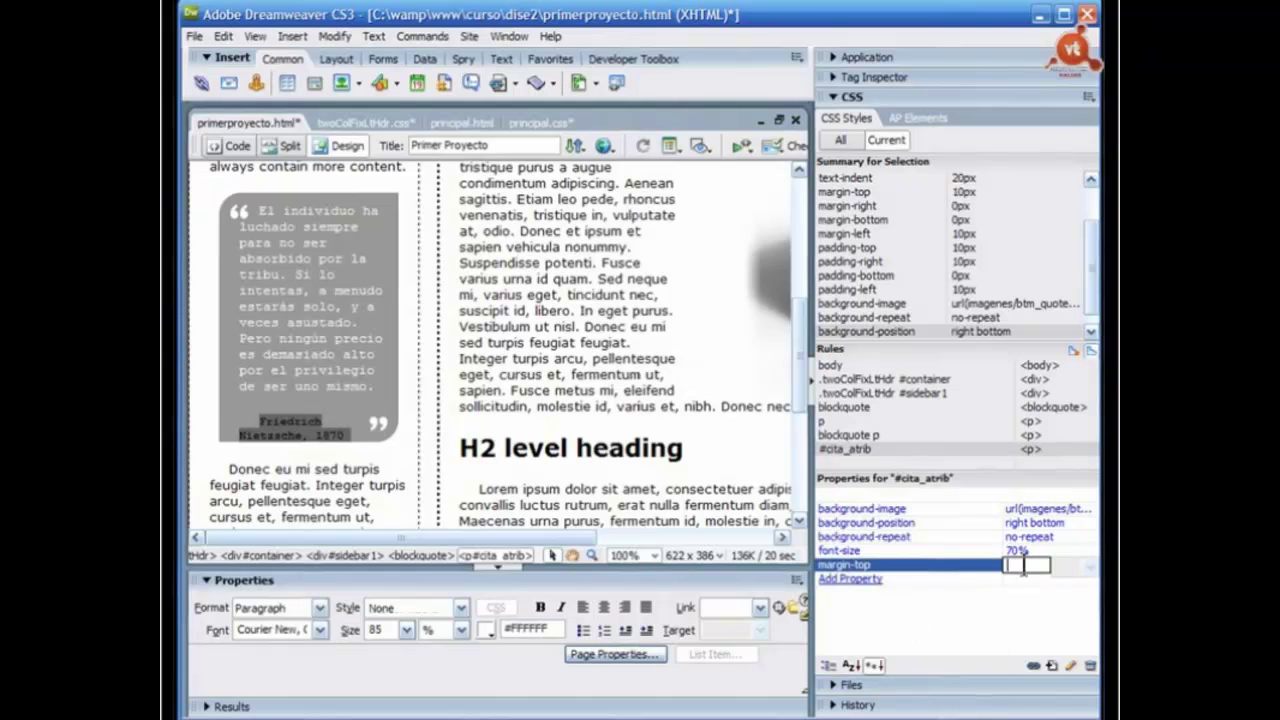
{"action": "type", "text": "0"}
{"action": "key", "text": "Return"}
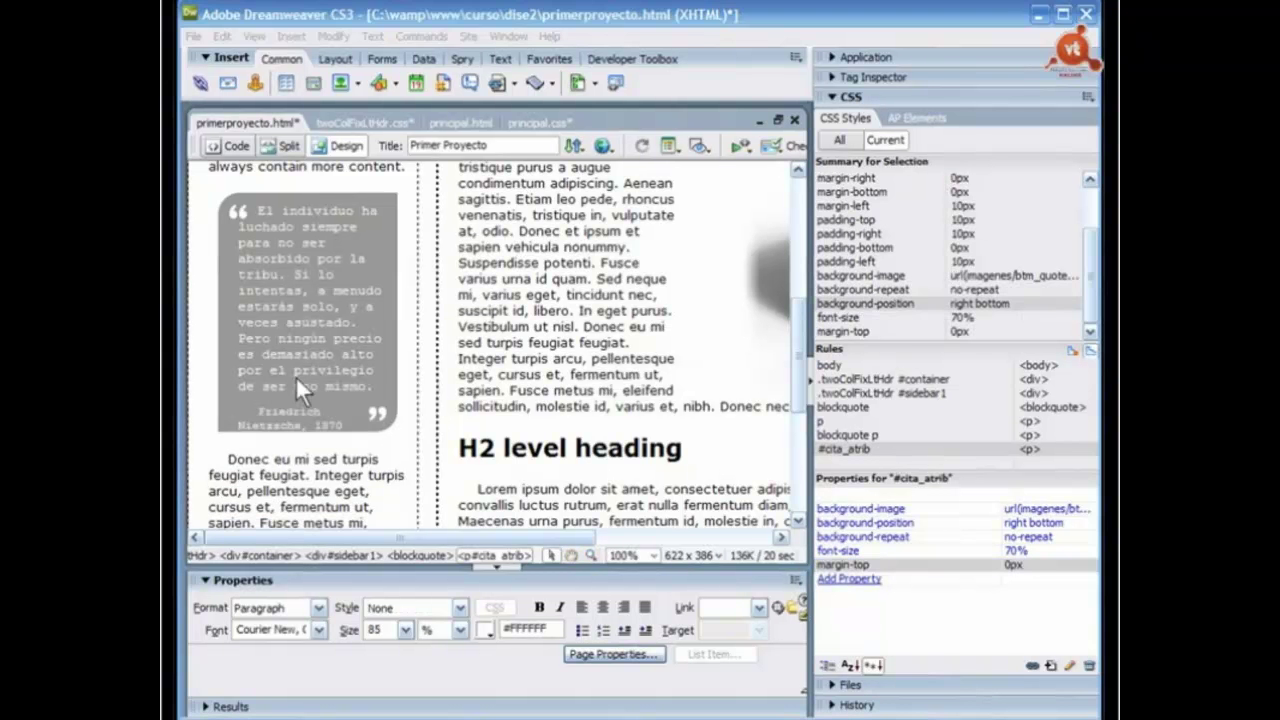
Step: Add a padding-bottom property of 30px to the #cita_atrib rule
{"action": "left_click", "coordinate": [848, 579]}
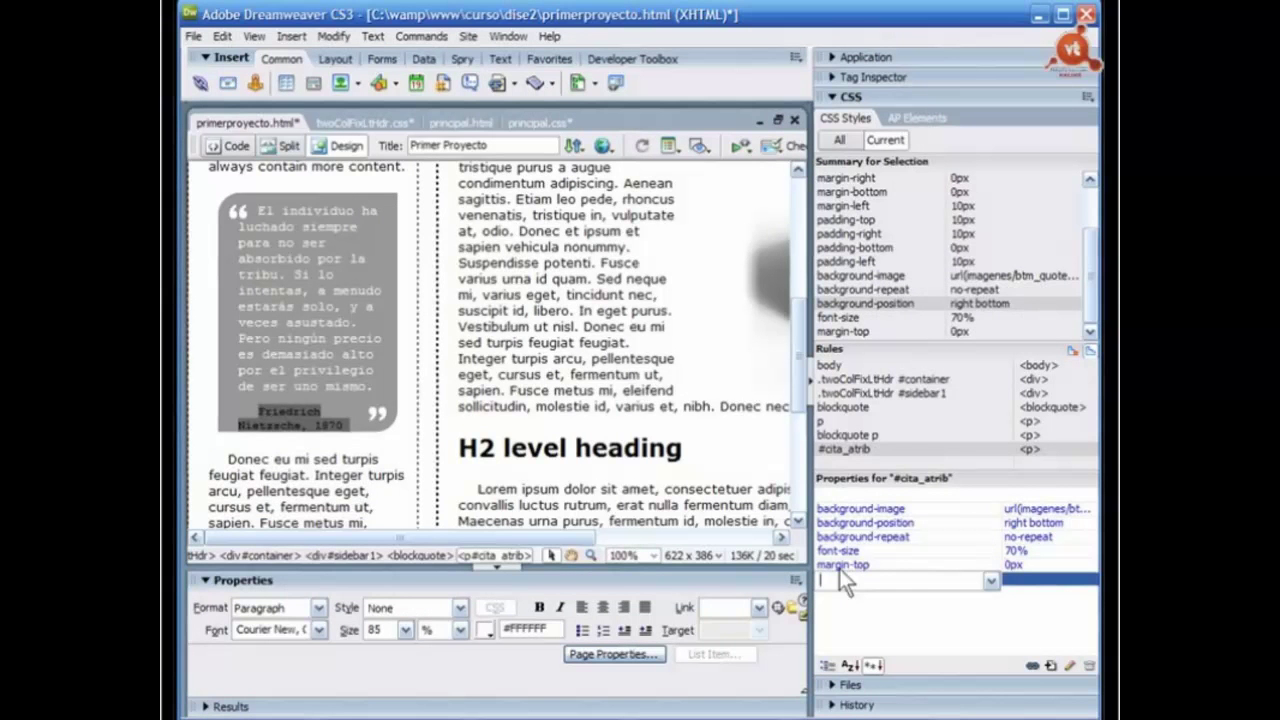
{"action": "type", "text": "pad"}
{"action": "left_click", "coordinate": [990, 581]}
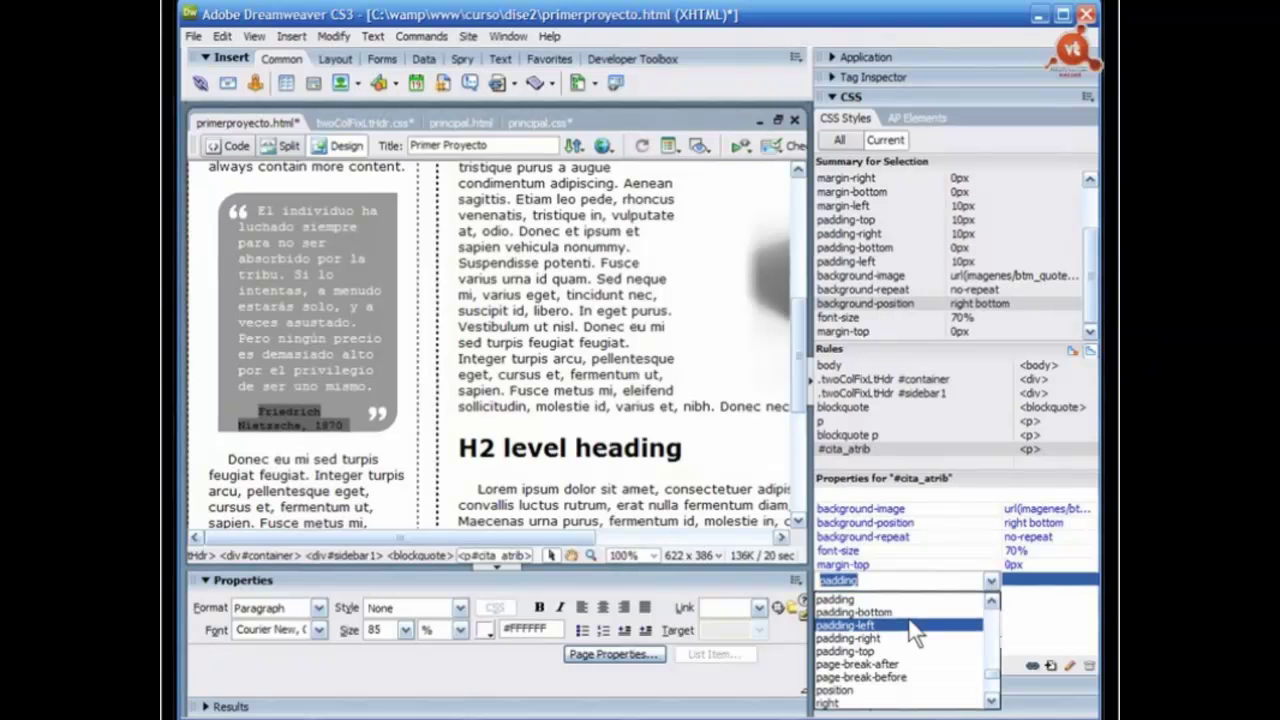
{"action": "left_click", "coordinate": [940, 612]}
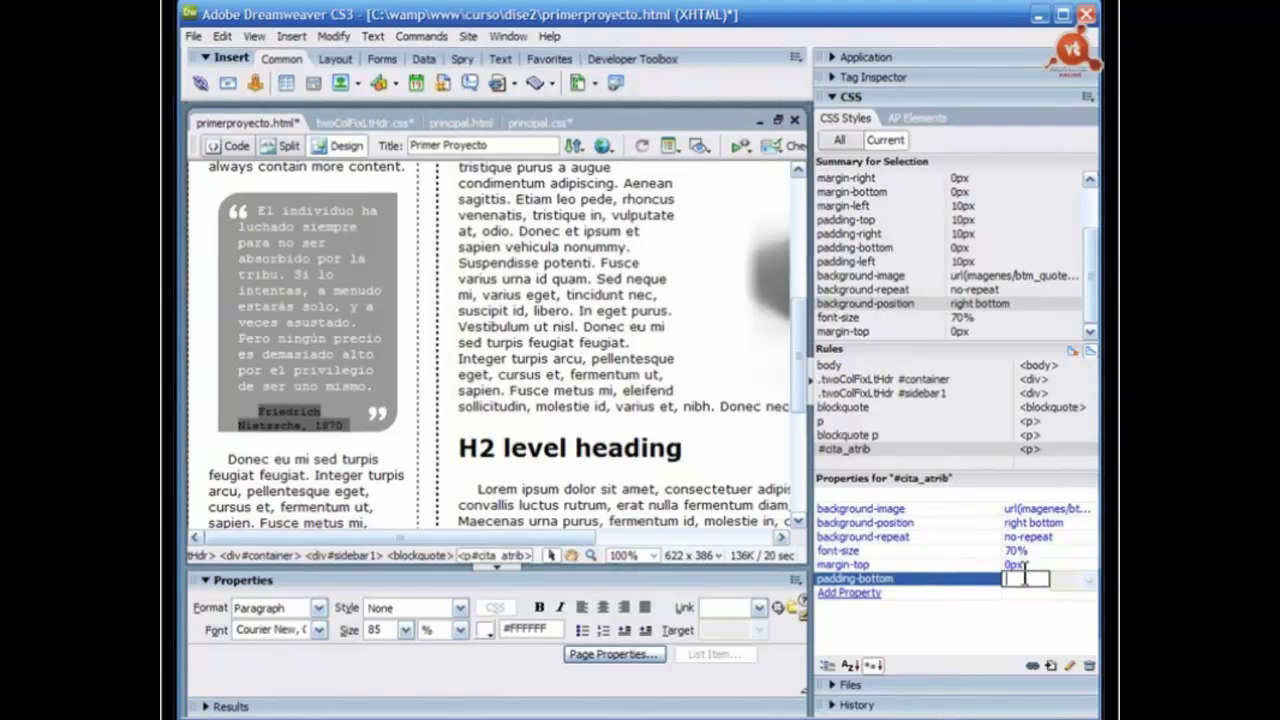
{"action": "type", "text": "30px"}
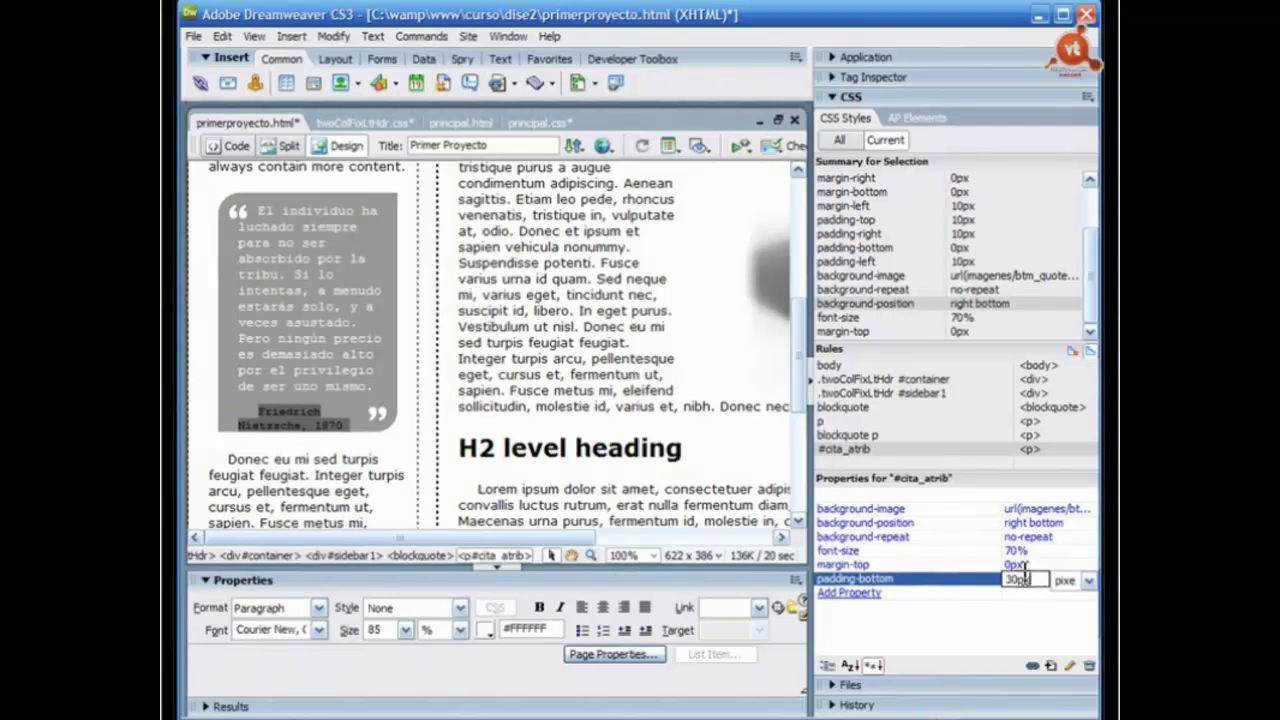
{"action": "key", "text": "Return"}
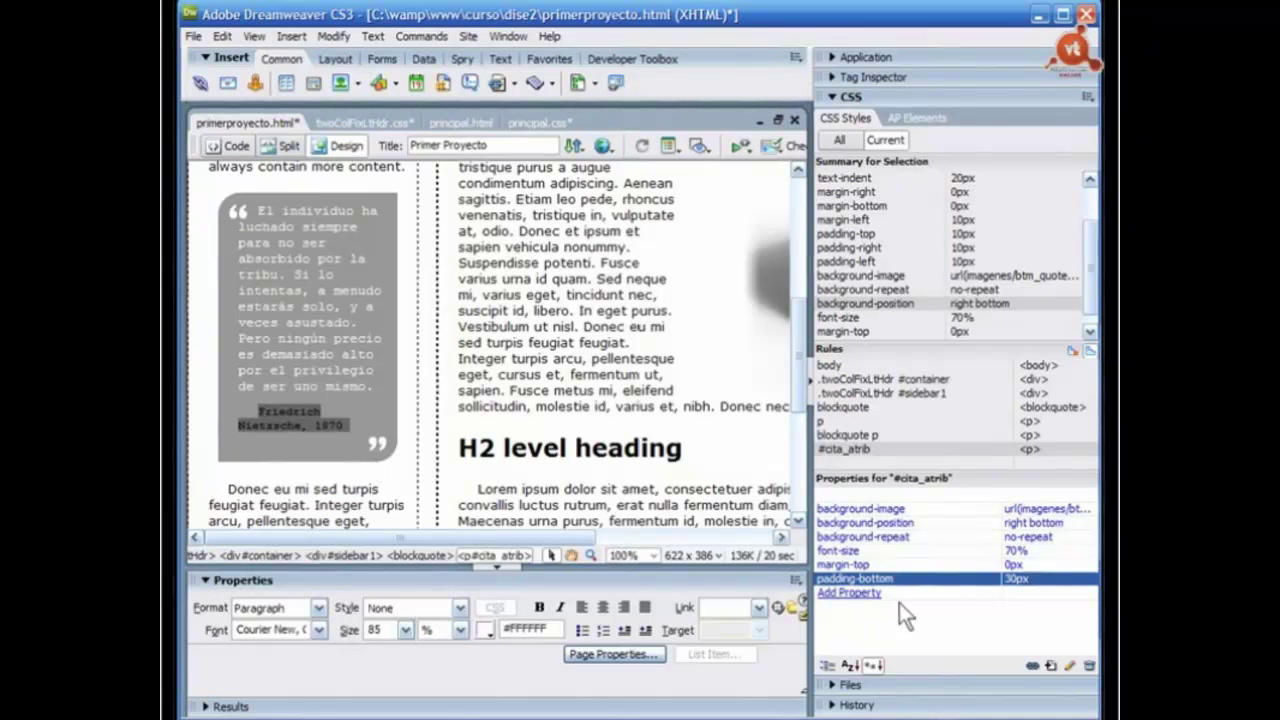
Step: Align the quote's attribution text to the right by adding a text-align property to the #cita_atrib rule
{"action": "left_click", "coordinate": [843, 593]}
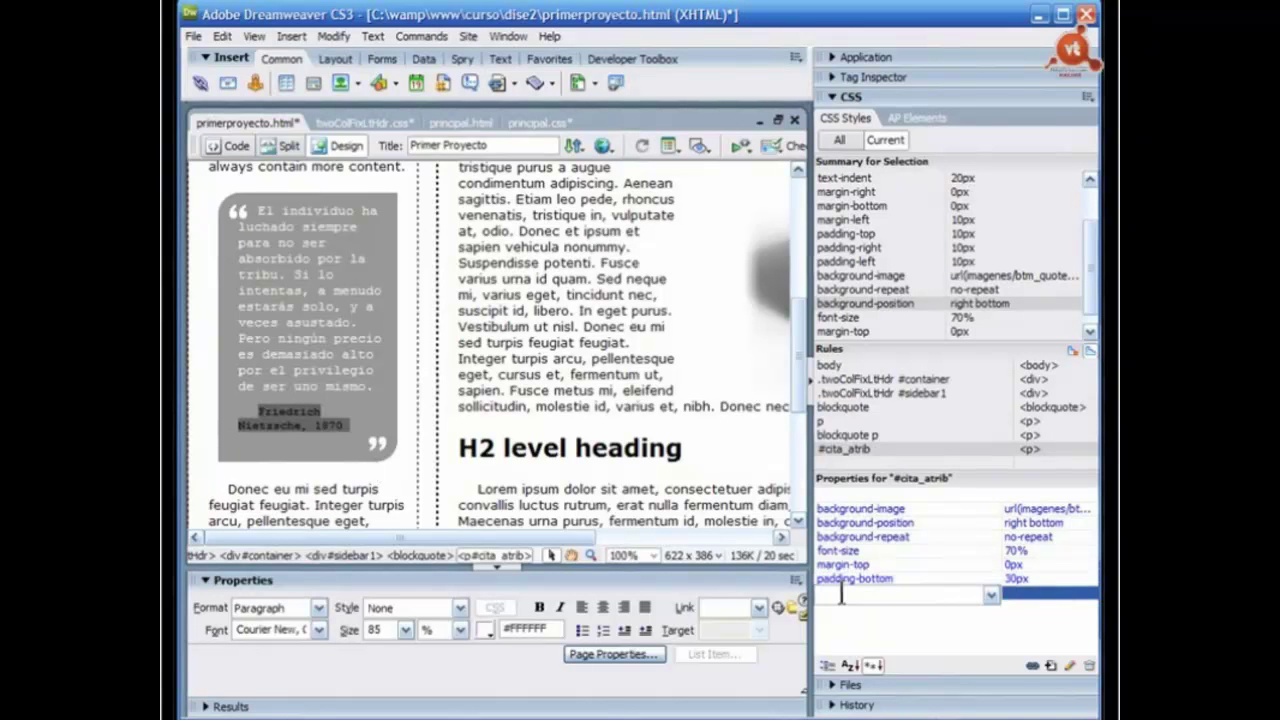
{"action": "type", "text": "tex"}
{"action": "left_click", "coordinate": [991, 595]}
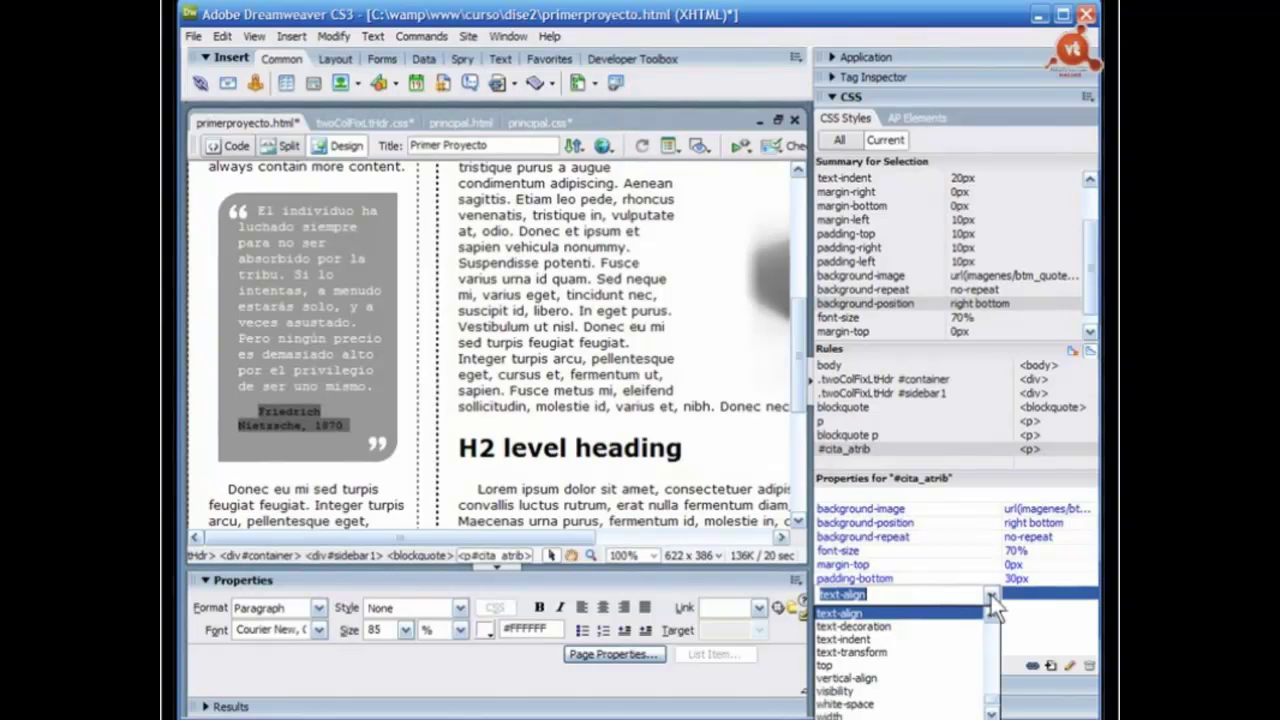
{"action": "left_click", "coordinate": [934, 611]}
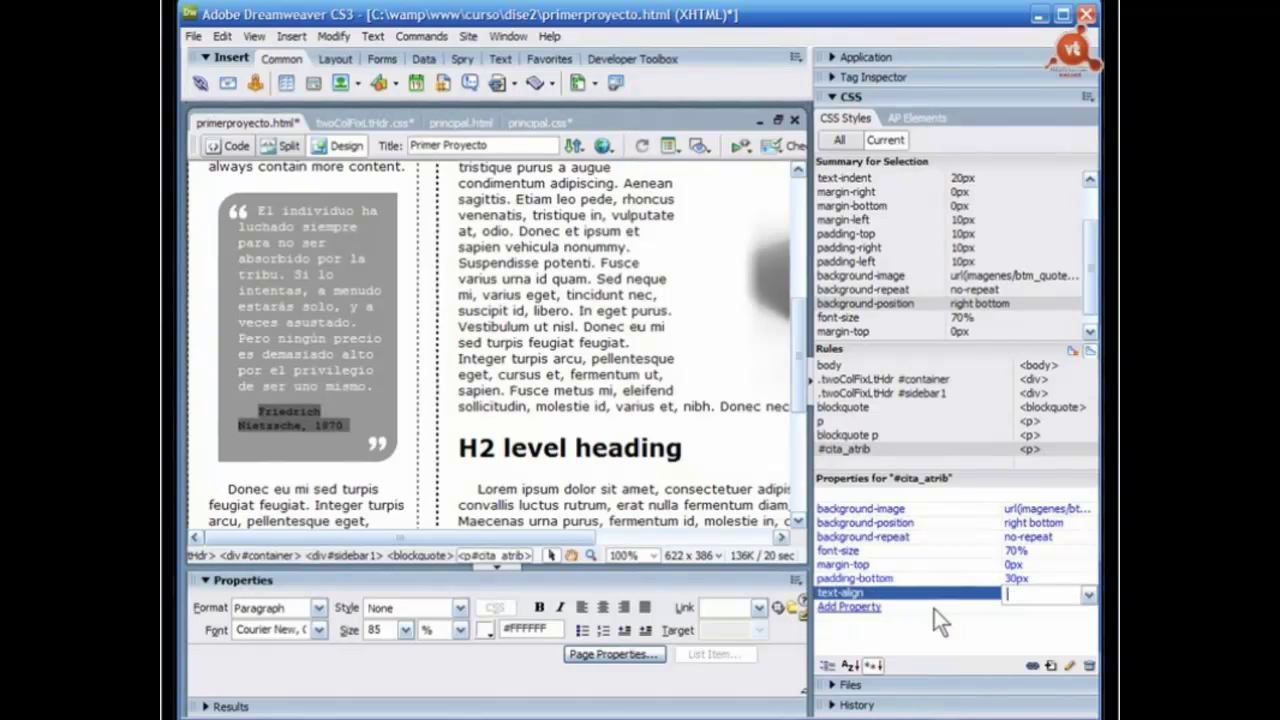
{"action": "left_click", "coordinate": [1088, 594]}
{"action": "left_click", "coordinate": [1021, 624]}
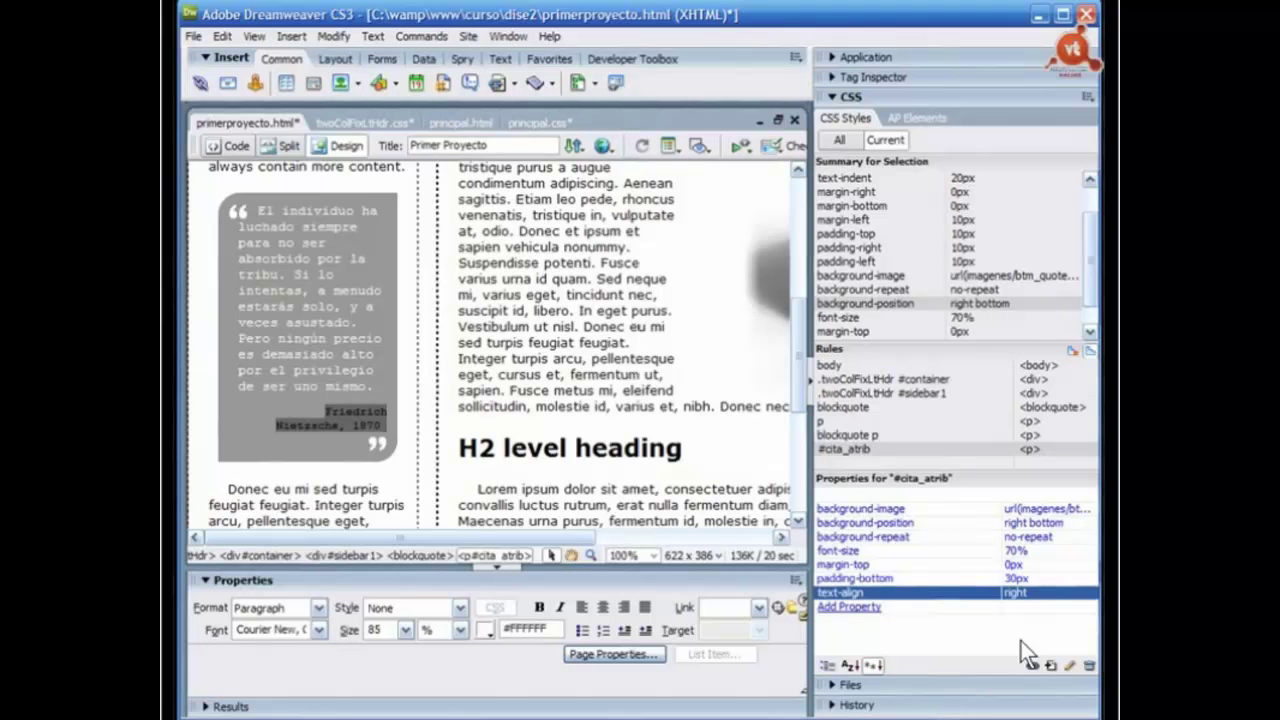
Step: Remove the attribution's first-line indent by adding a text-indent property of 0px to the #cita_atrib rule
{"action": "left_click", "coordinate": [849, 606]}
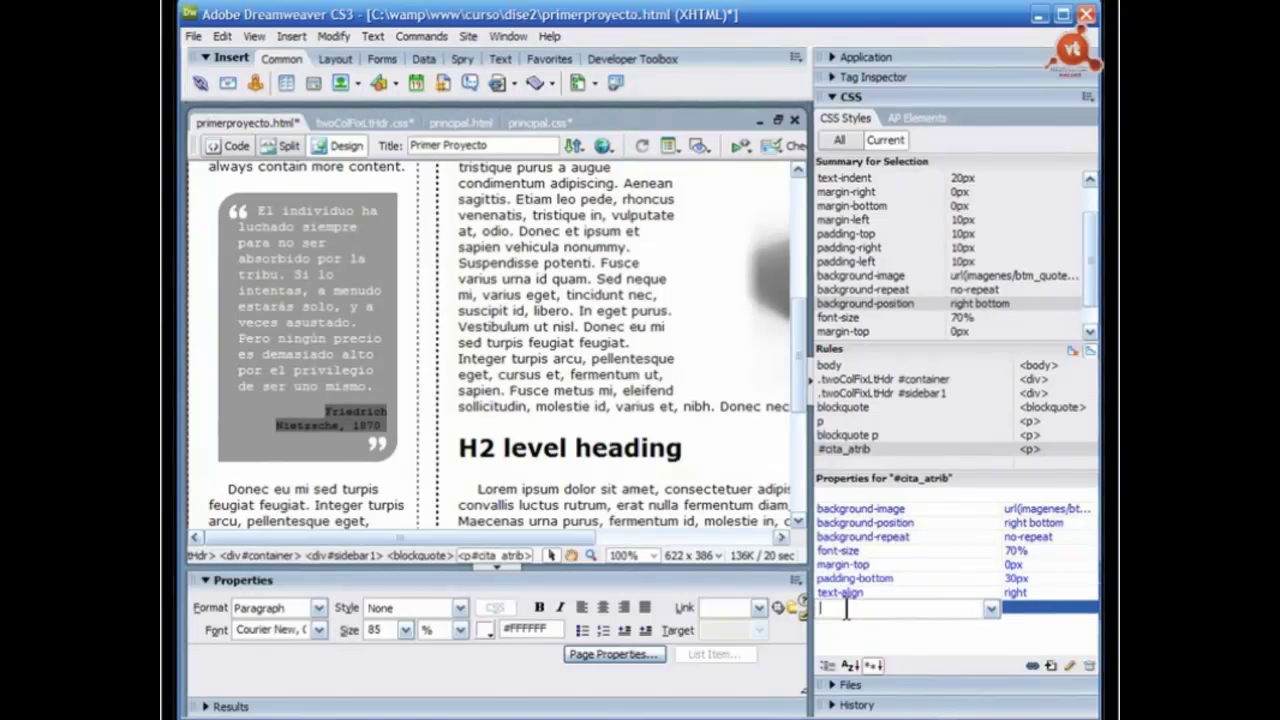
{"action": "type", "text": "text"}
{"action": "left_click", "coordinate": [992, 608]}
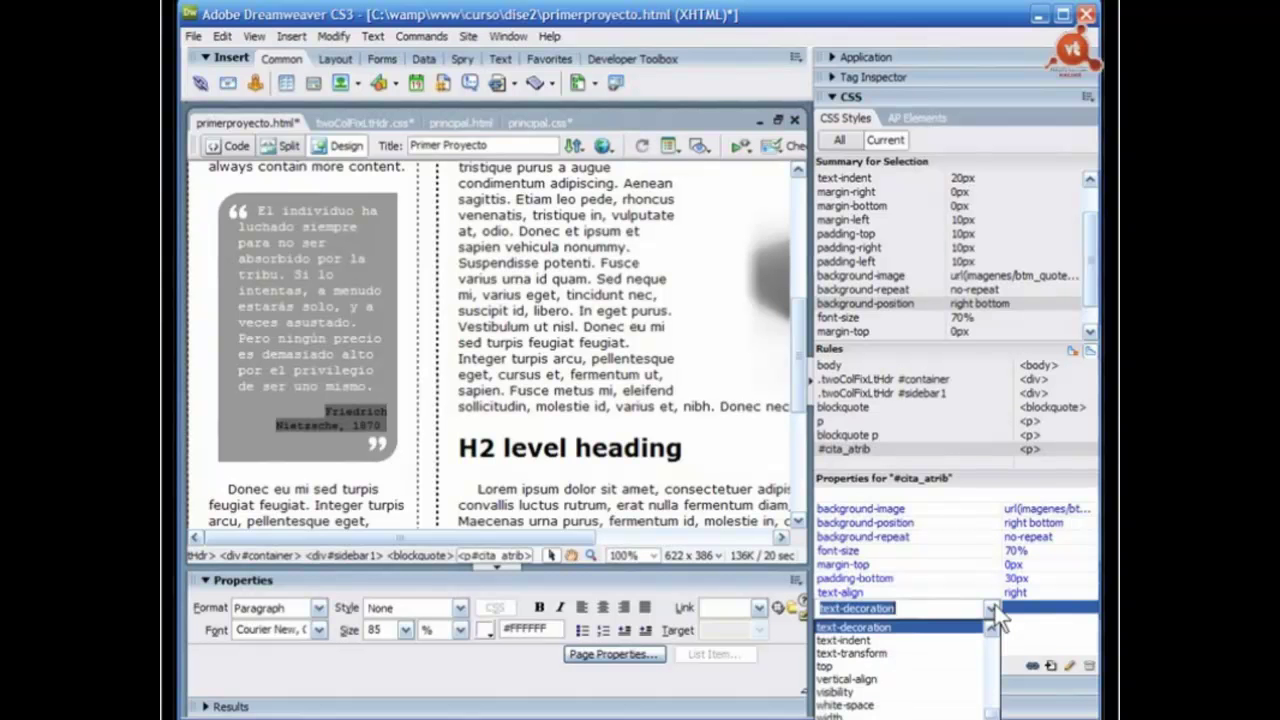
{"action": "left_click", "coordinate": [952, 640]}
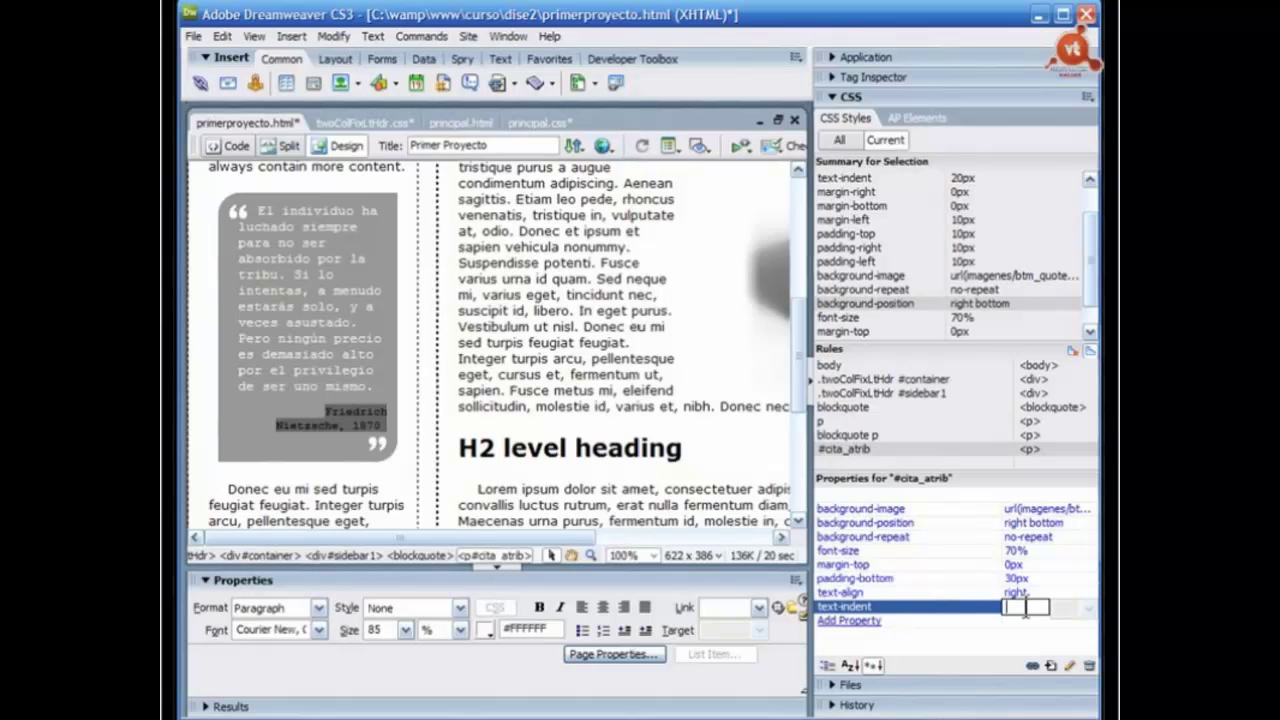
{"action": "type", "text": "0"}
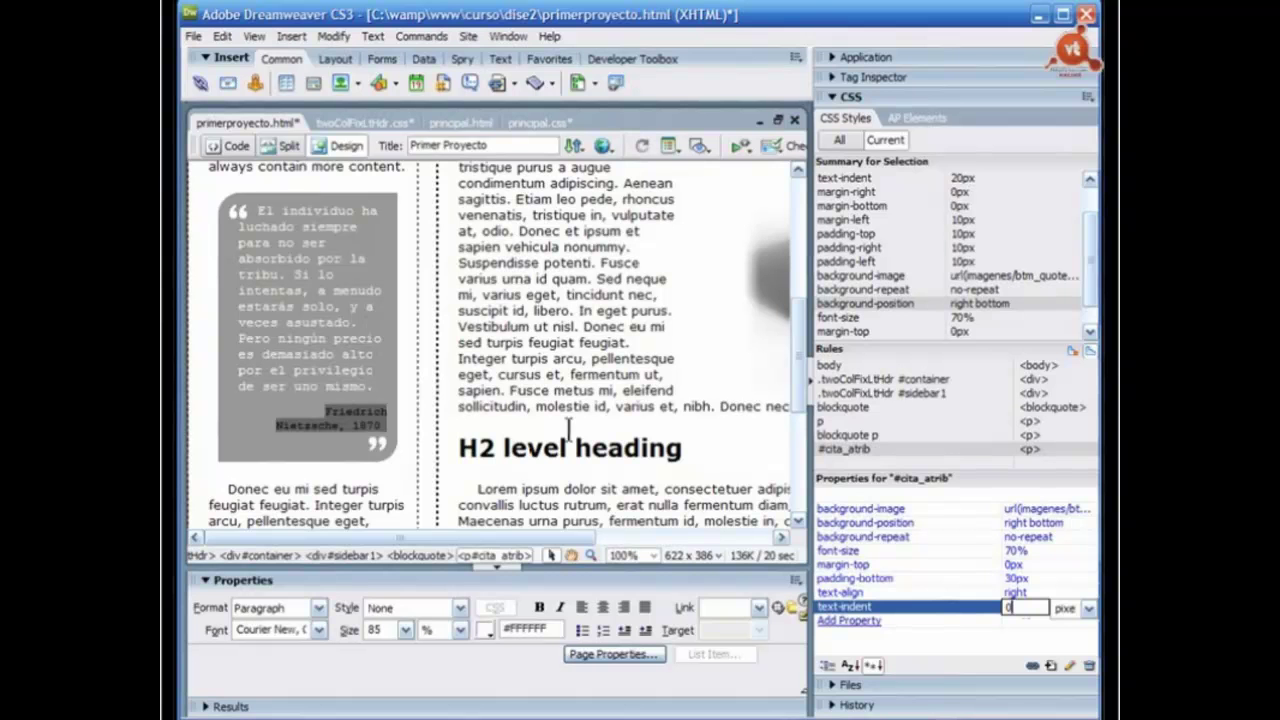
{"action": "key", "text": "Return"}
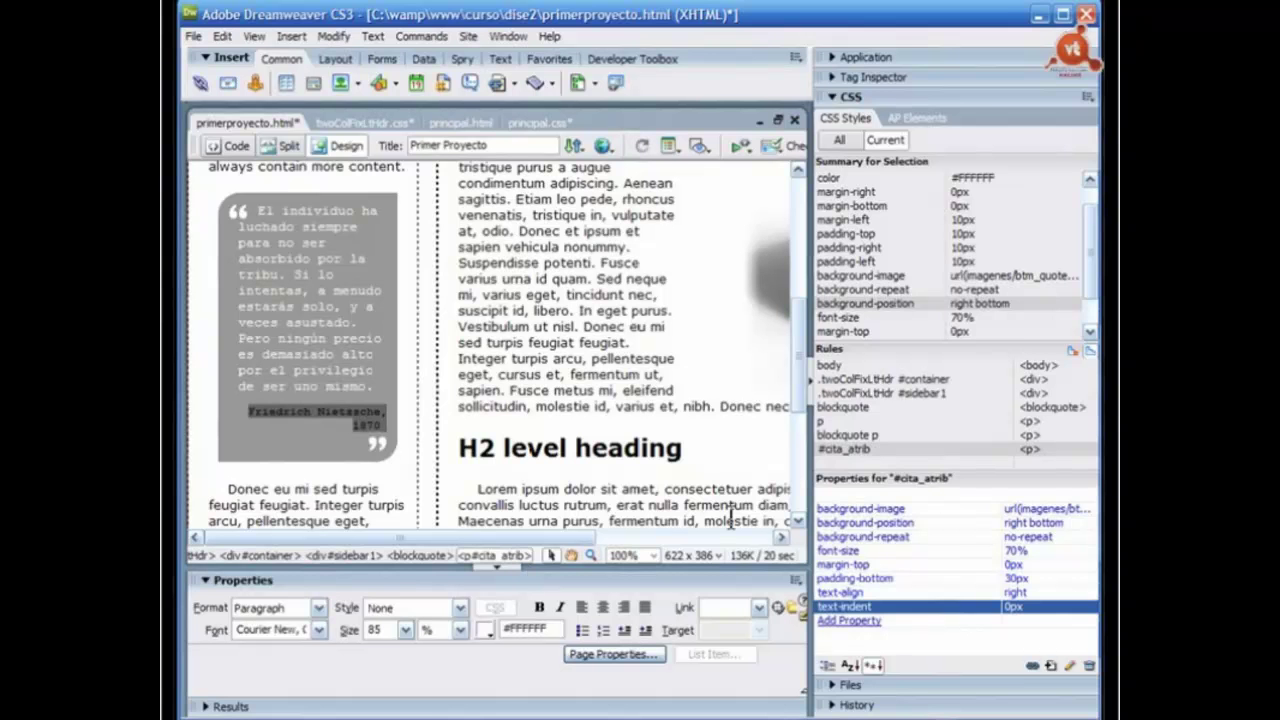
{"action": "left_click", "coordinate": [411, 357]}
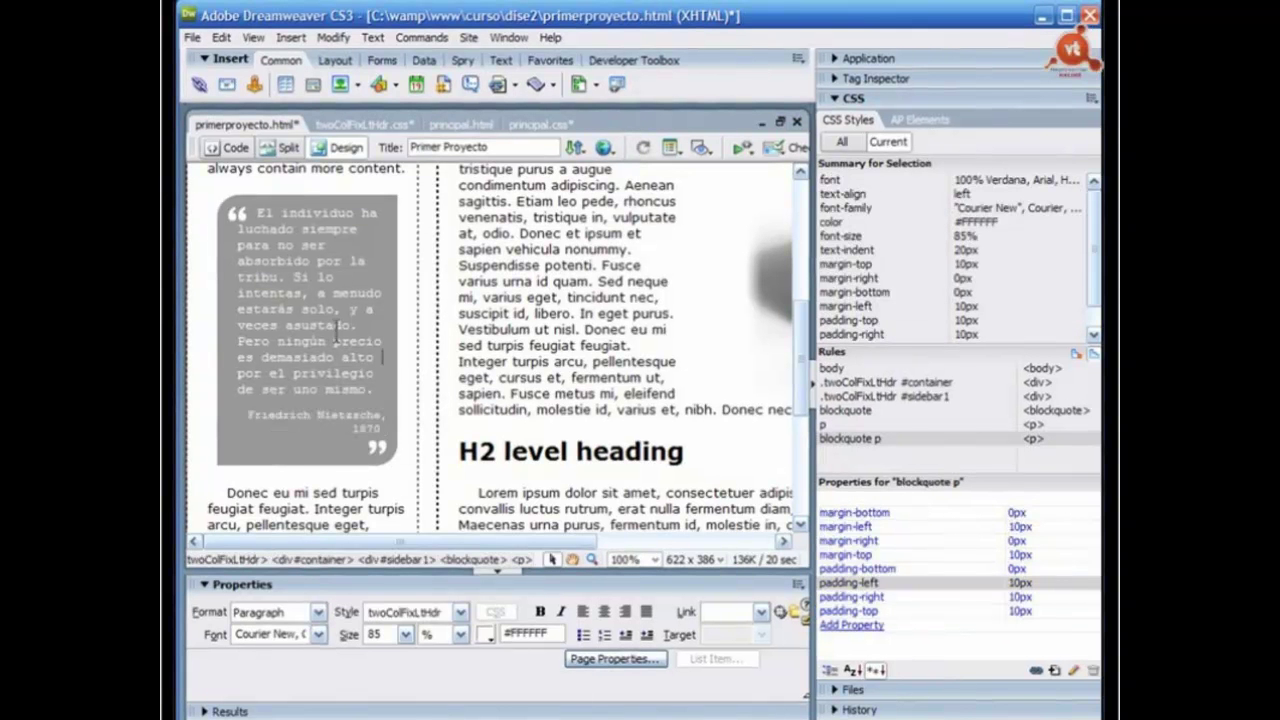
Step: Preview the page in the browser and examine the sidebar blockquote, its attribution and the overall layout from header to footer
{"action": "scroll", "coordinate": [798, 355], "scroll_direction": "up", "scroll_amount": 1}
{"action": "left_click_drag", "start_coordinate": [794, 345], "coordinate": [798, 185]}
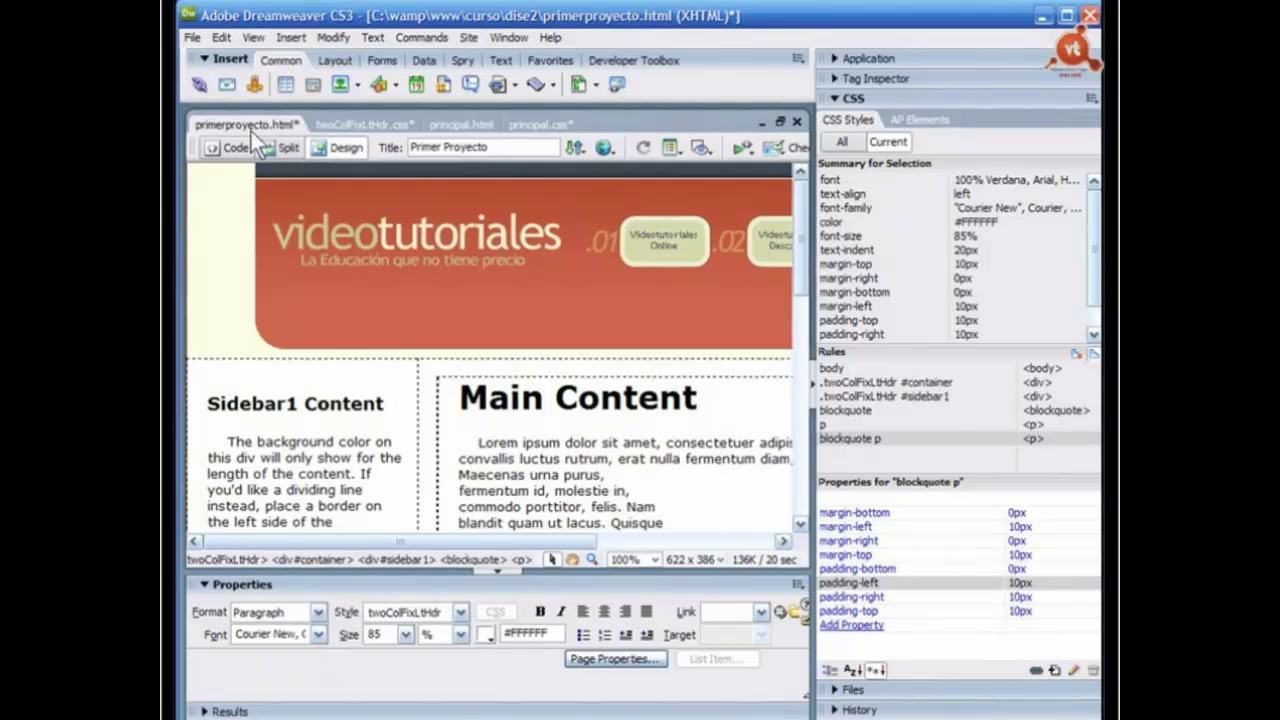
{"action": "key", "text": "F12"}
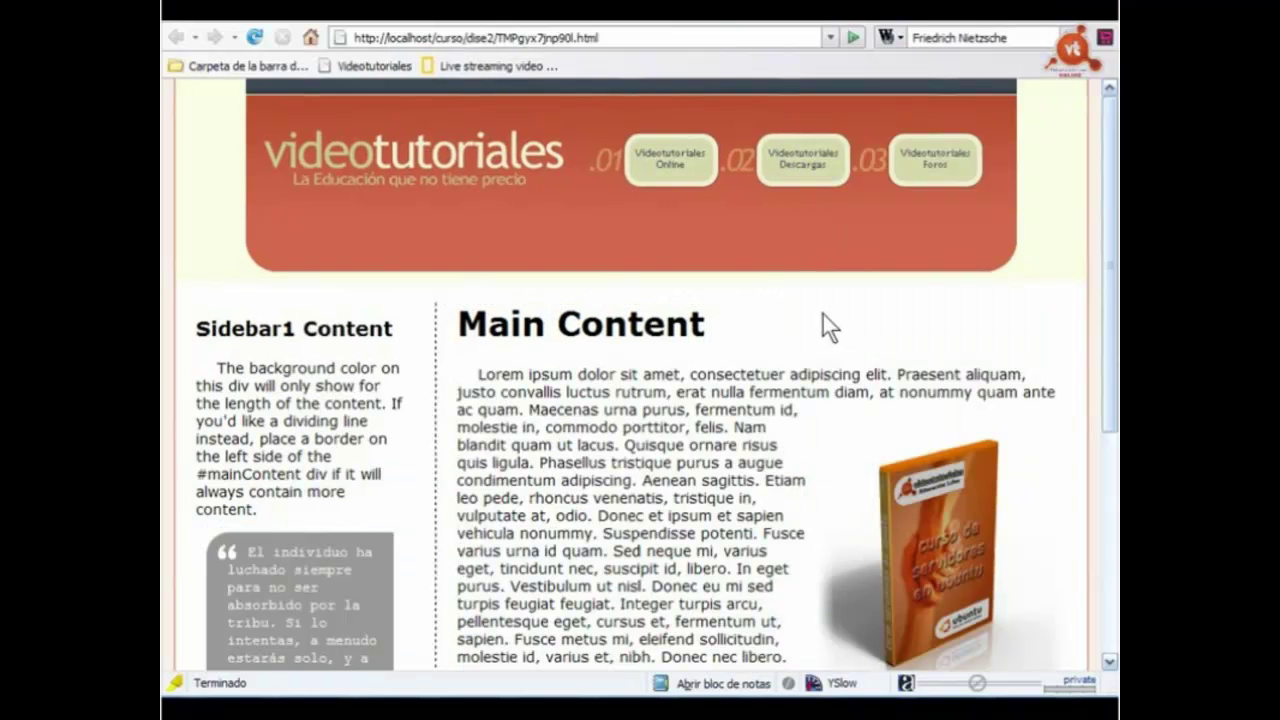
{"action": "scroll", "coordinate": [1078, 272], "scroll_direction": "down", "scroll_amount": 1}
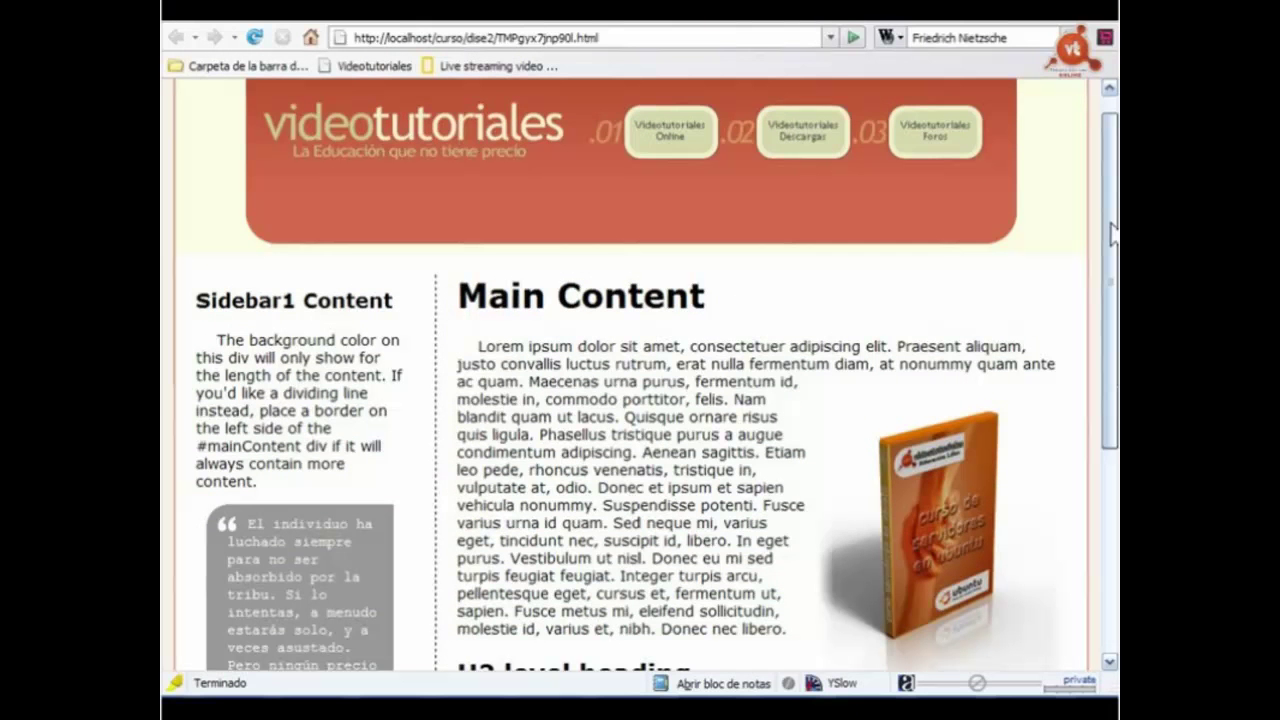
{"action": "scroll", "coordinate": [1112, 255], "scroll_direction": "down", "scroll_amount": 2}
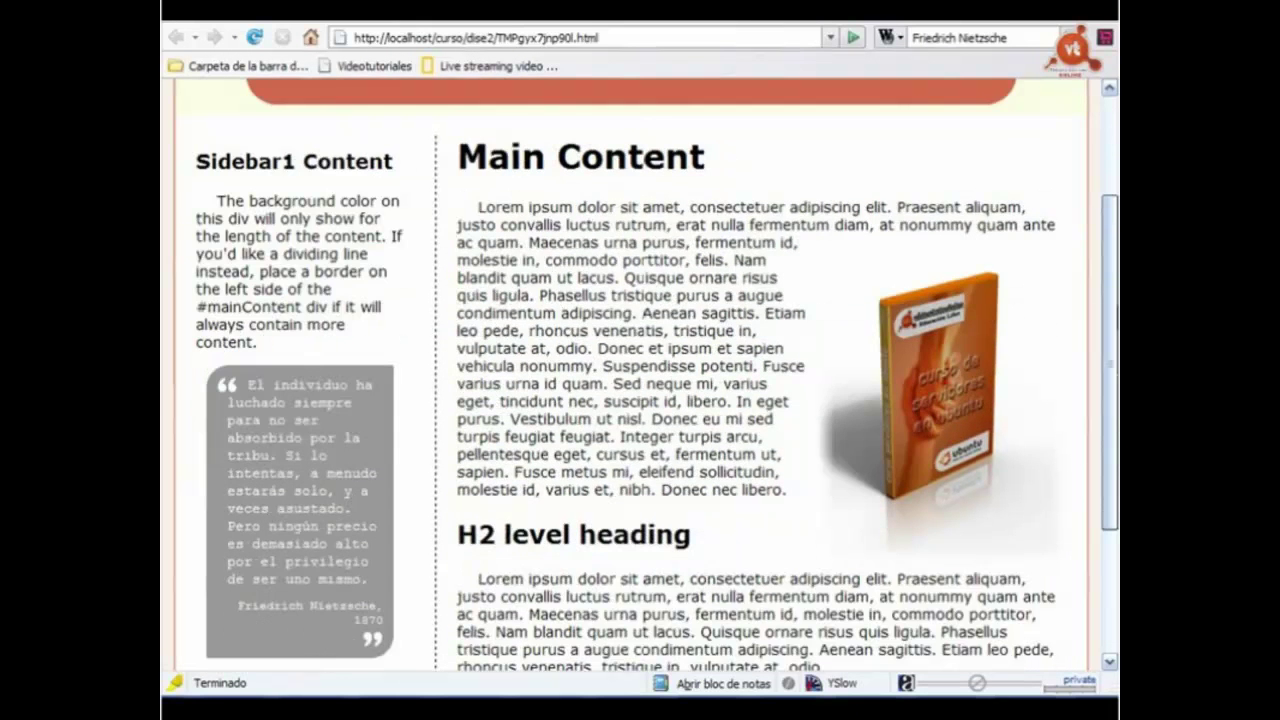
{"action": "scroll", "coordinate": [646, 374], "scroll_direction": "down", "scroll_amount": 1}
{"action": "scroll", "coordinate": [657, 374], "scroll_direction": "down", "scroll_amount": 1}
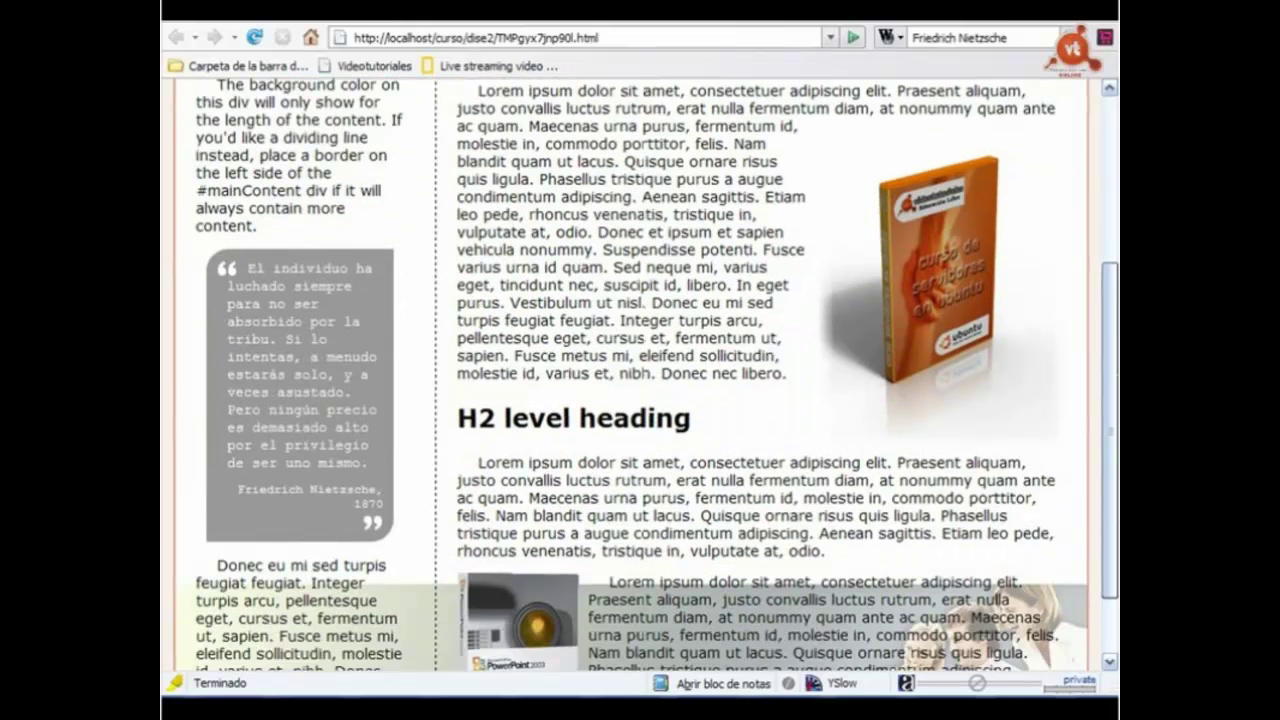
{"action": "scroll", "coordinate": [646, 374], "scroll_direction": "down", "scroll_amount": 1}
{"action": "scroll", "coordinate": [646, 374], "scroll_direction": "up", "scroll_amount": 1}
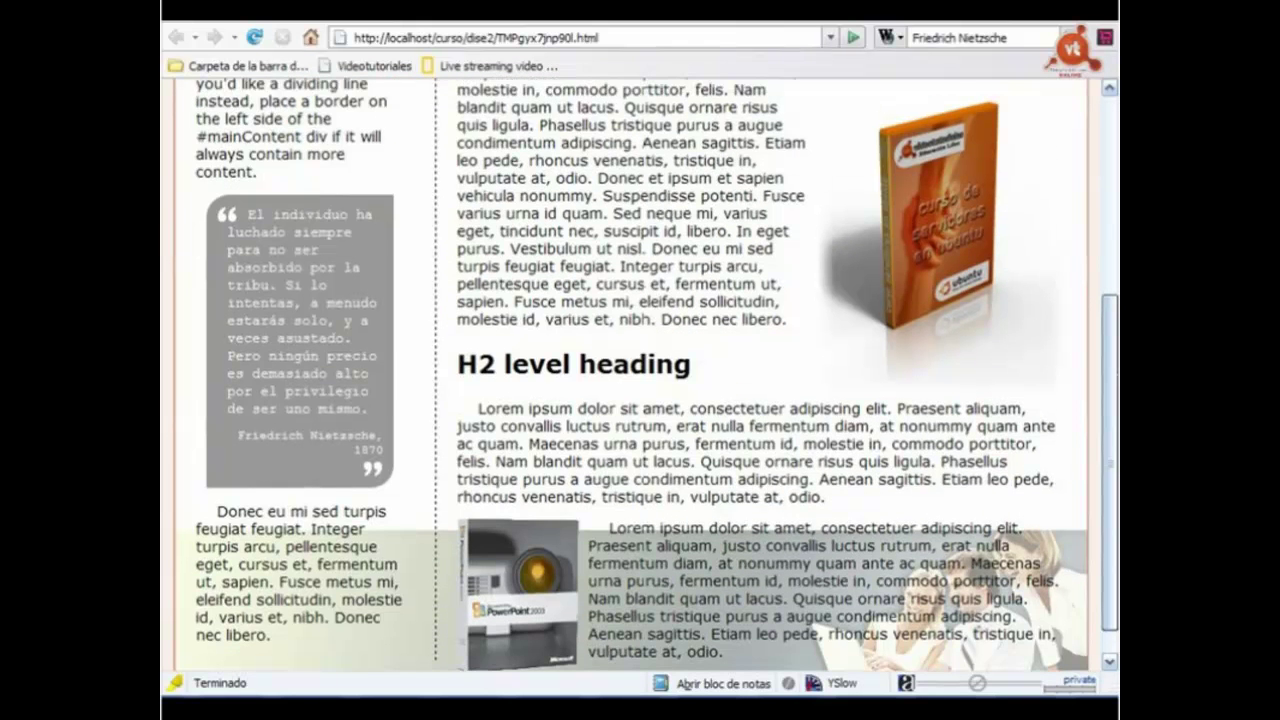
{"action": "scroll", "coordinate": [646, 374], "scroll_direction": "up", "scroll_amount": 3}
{"action": "scroll", "coordinate": [646, 374], "scroll_direction": "up", "scroll_amount": 2}
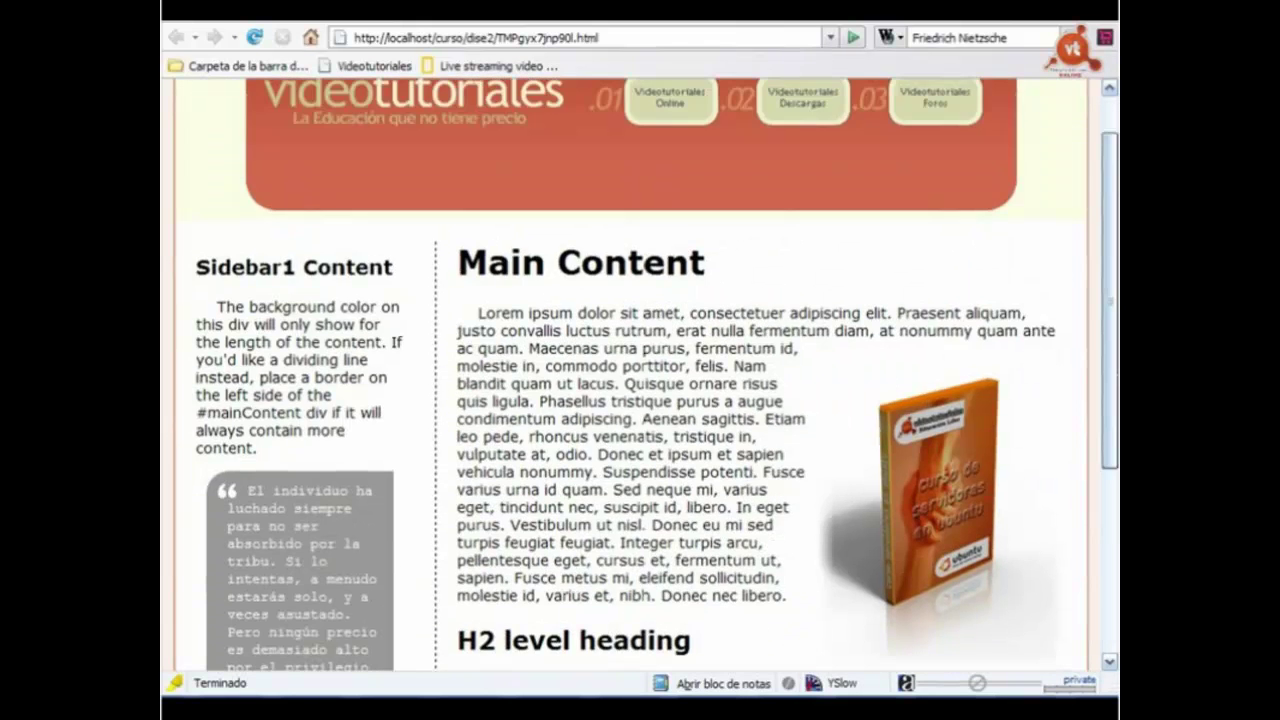
{"action": "scroll", "coordinate": [1108, 195], "scroll_direction": "up", "scroll_amount": 1}
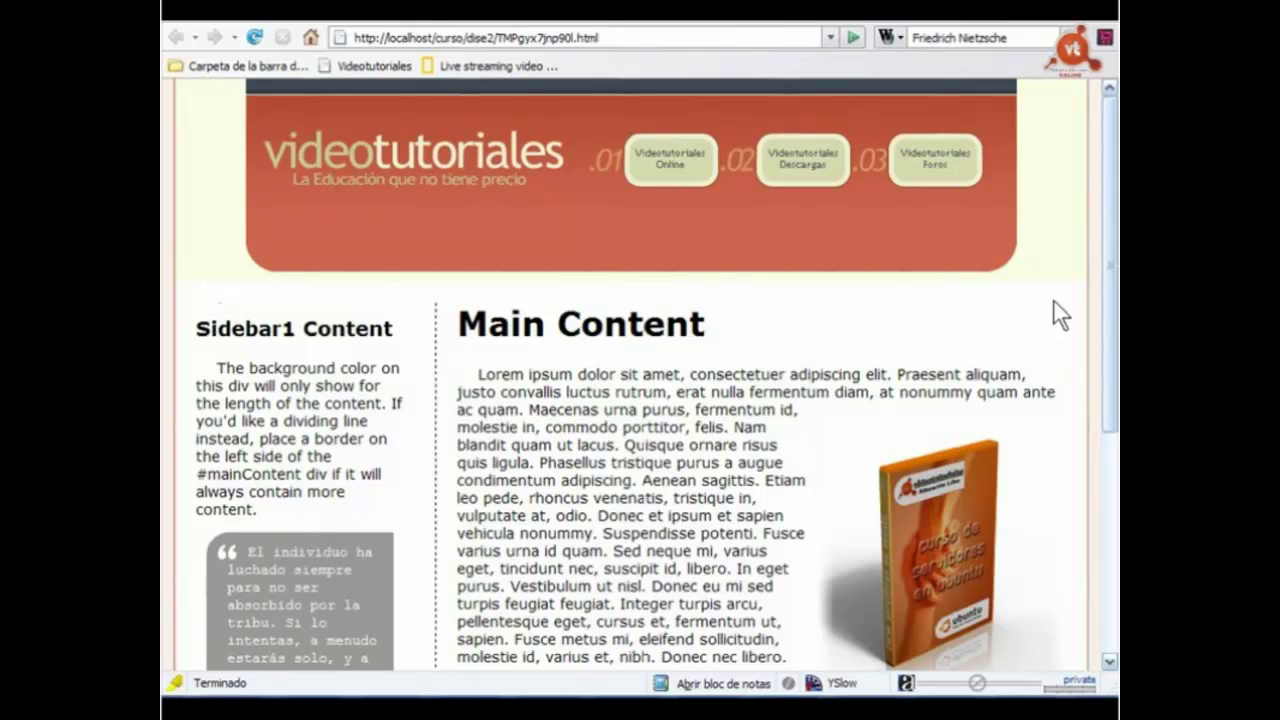
{"action": "scroll", "coordinate": [1112, 272], "scroll_direction": "down", "scroll_amount": 4}
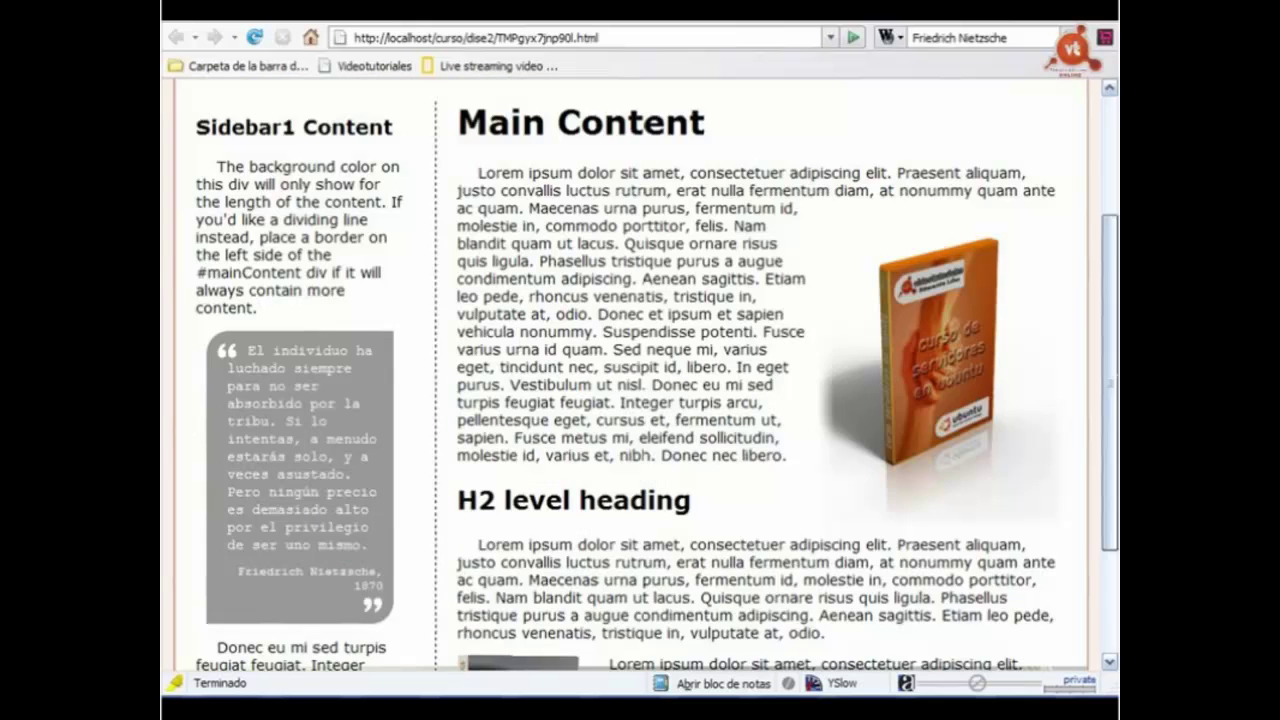
{"action": "scroll", "coordinate": [1112, 272], "scroll_direction": "down", "scroll_amount": 2}
{"action": "scroll", "coordinate": [640, 374], "scroll_direction": "down", "scroll_amount": 2}
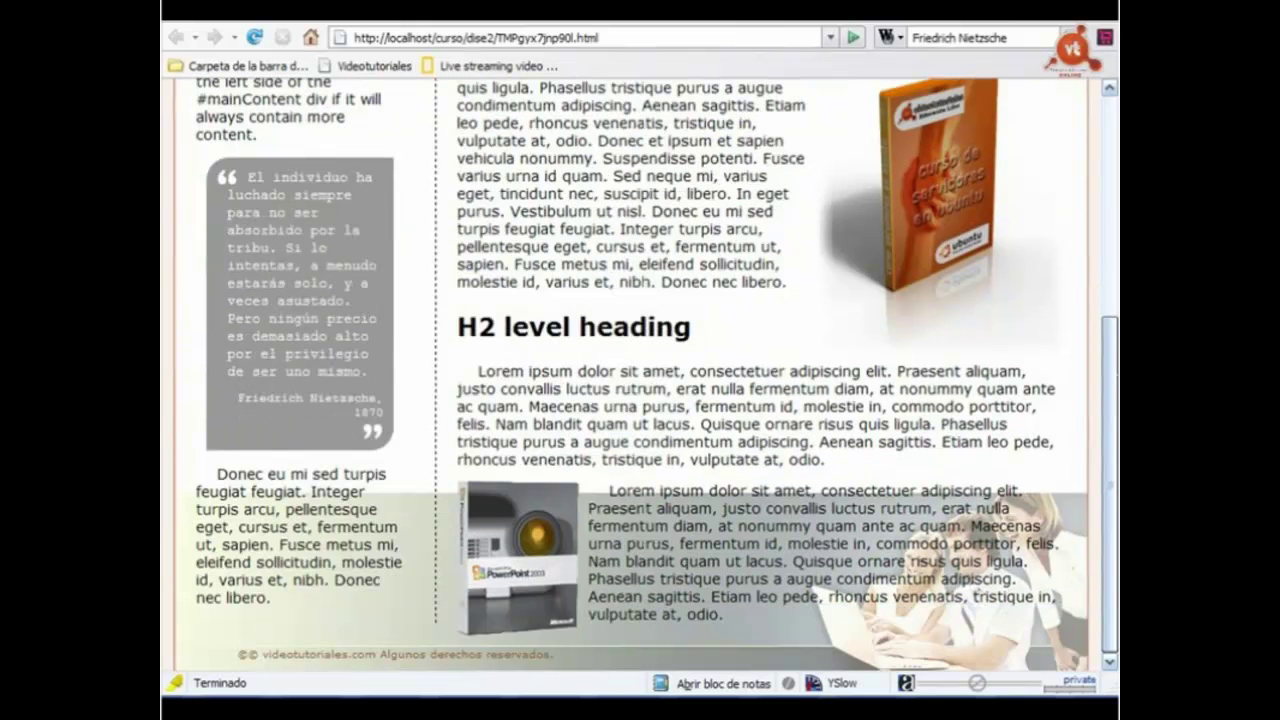
{"action": "scroll", "coordinate": [675, 252], "scroll_direction": "up", "scroll_amount": 8}
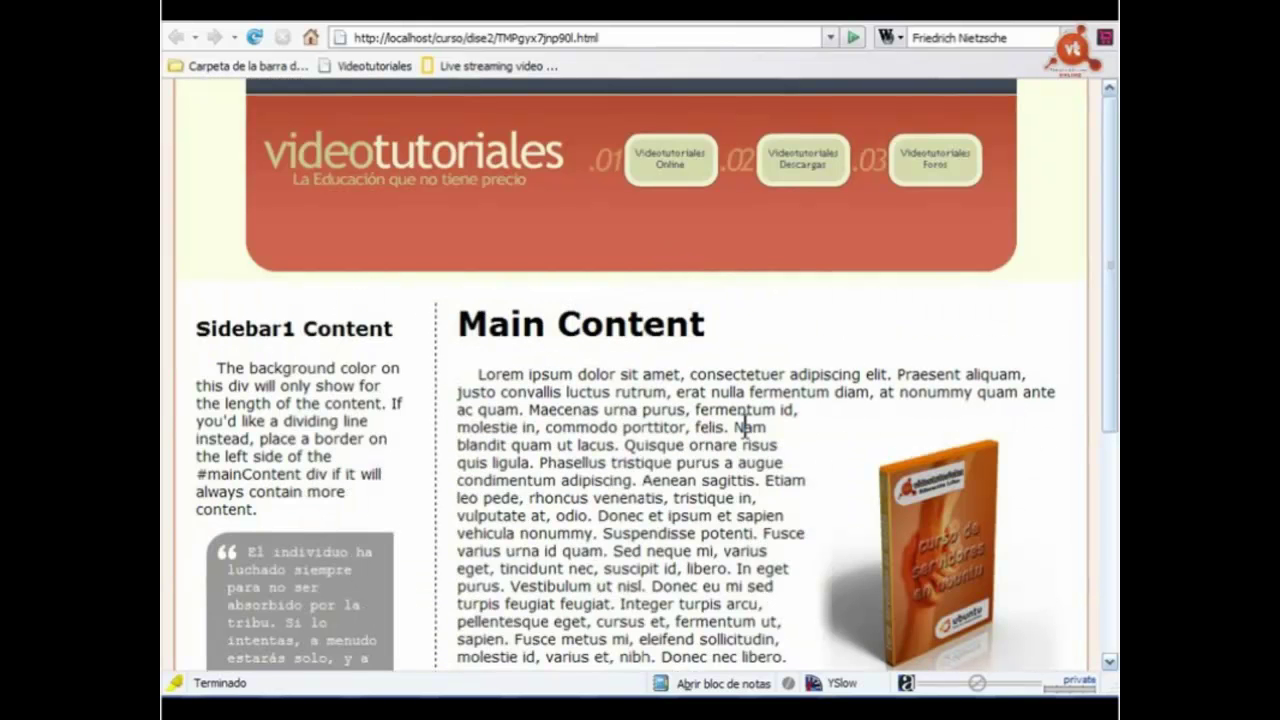
{"action": "left_click_drag", "start_coordinate": [1105, 255], "coordinate": [1087, 223]}
{"action": "scroll", "coordinate": [1055, 281], "scroll_direction": "down", "scroll_amount": 2}
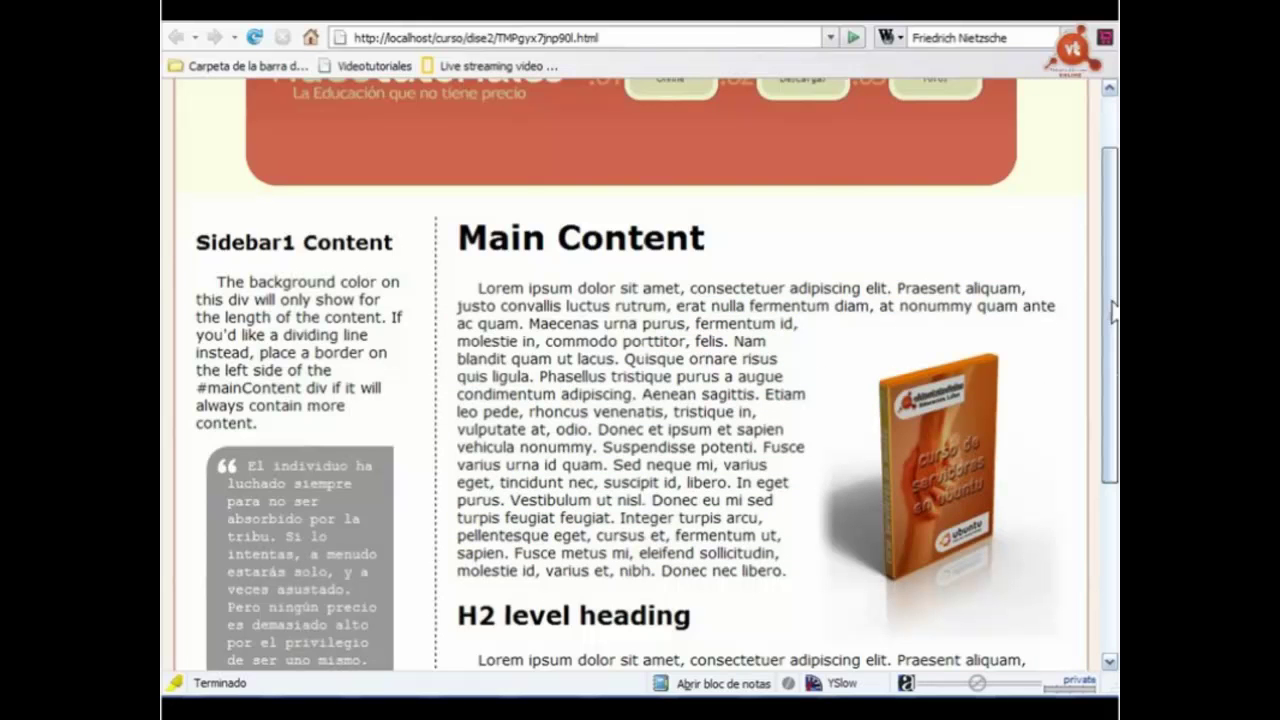
{"action": "scroll", "coordinate": [1055, 281], "scroll_direction": "down", "scroll_amount": 3}
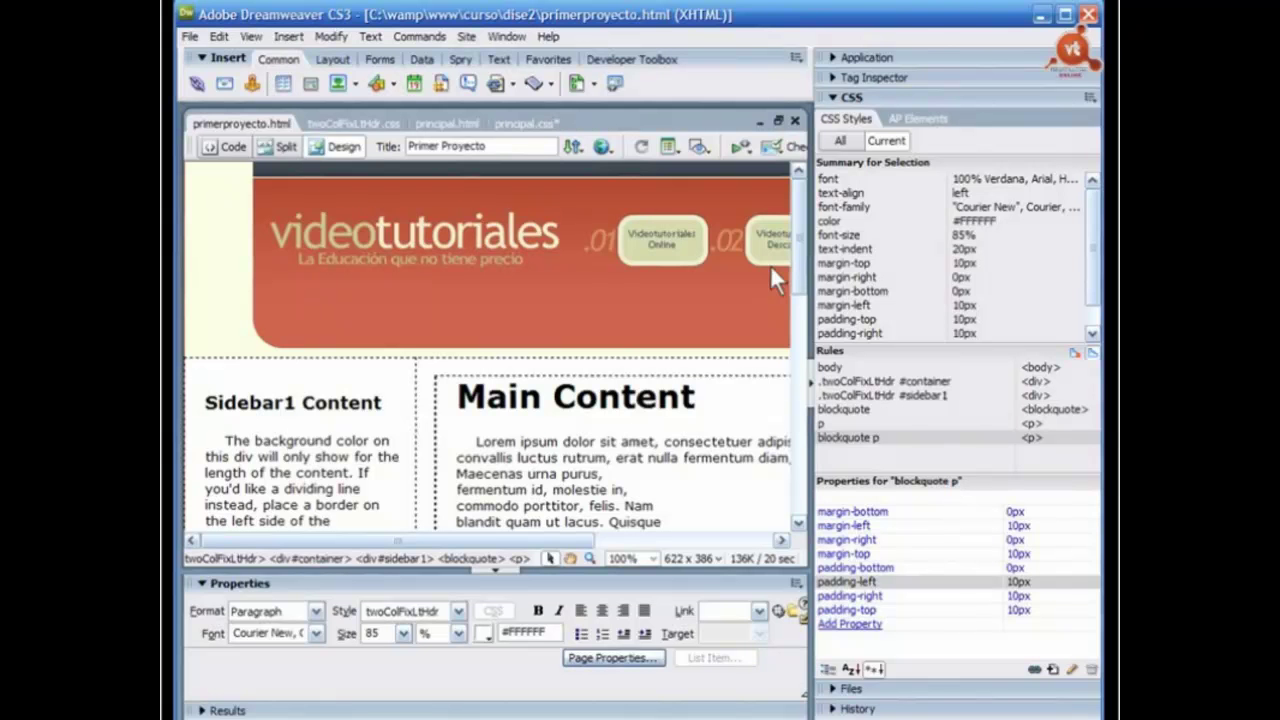
{"action": "left_click_drag", "start_coordinate": [798, 240], "coordinate": [802, 314]}
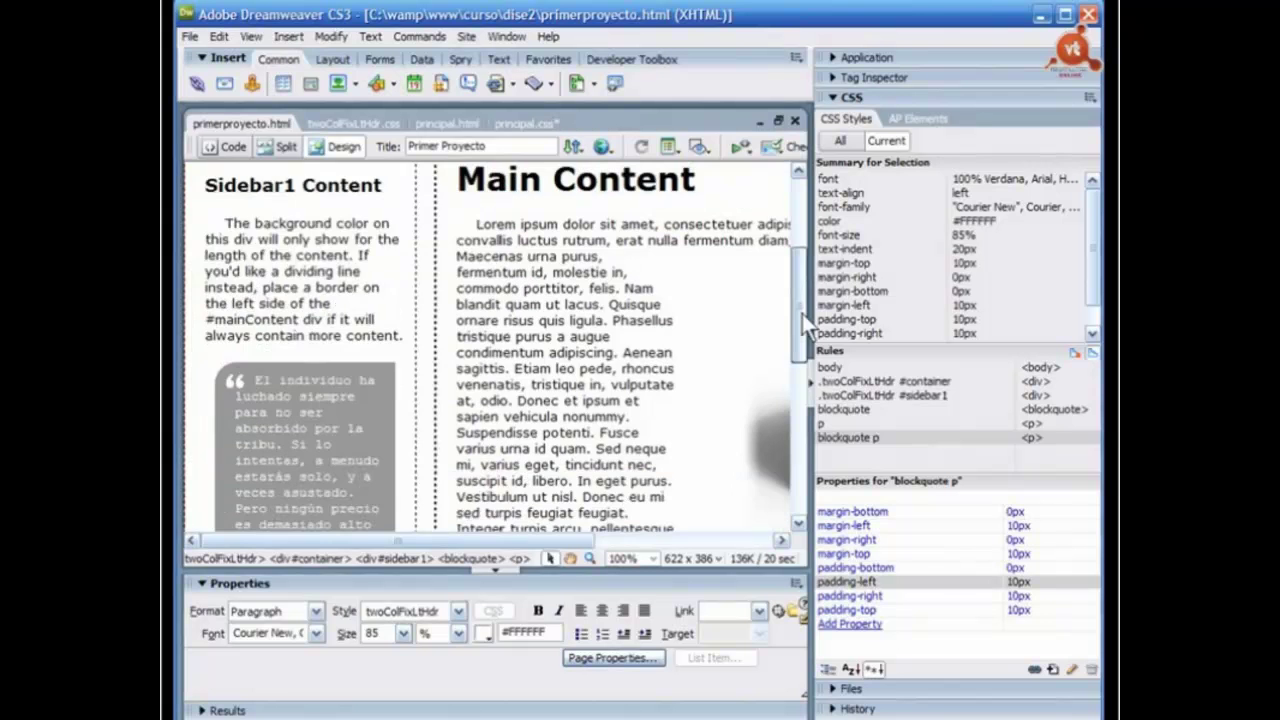
{"action": "scroll", "coordinate": [757, 320], "scroll_direction": "up", "scroll_amount": 1}
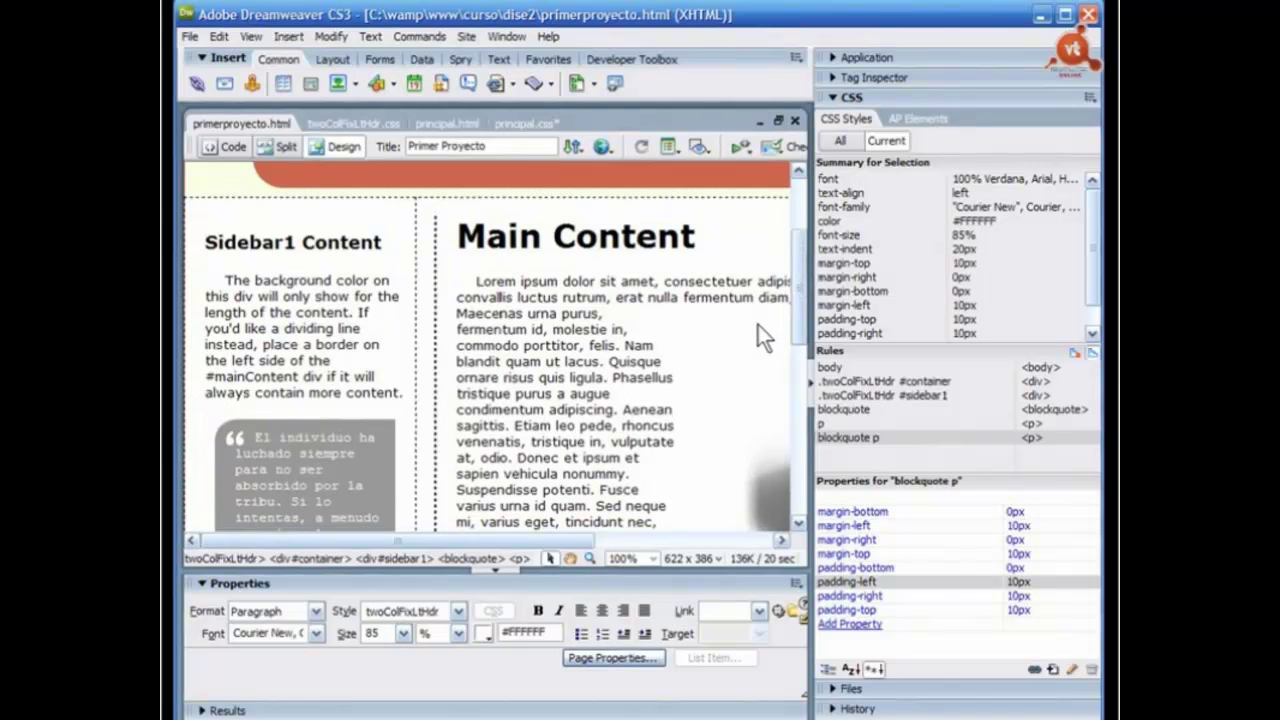
{"action": "scroll", "coordinate": [799, 310], "scroll_direction": "up", "scroll_amount": 1}
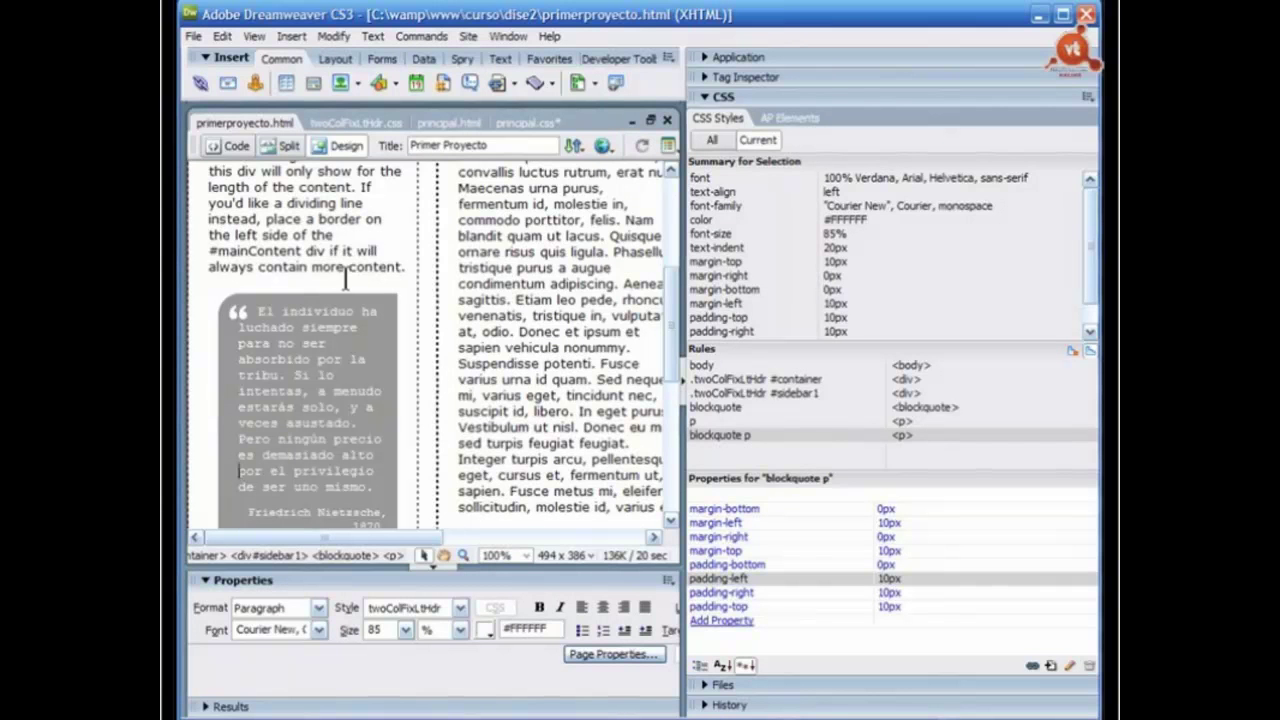
{"action": "scroll", "coordinate": [669, 304], "scroll_direction": "down", "scroll_amount": 1}
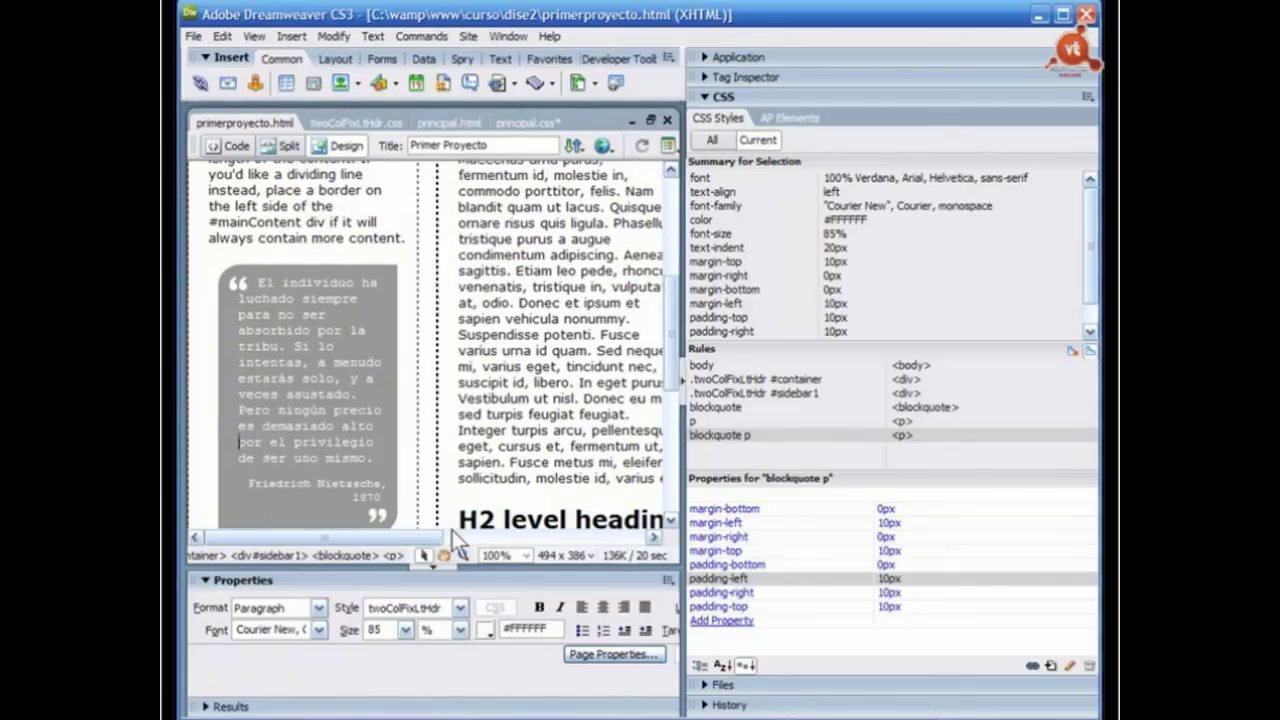
Step: Collapse the property inspector to enlarge the page view, and examine the CSS rules applied to the main-content and sidebar paragraphs
{"action": "left_click", "coordinate": [433, 566]}
{"action": "scroll", "coordinate": [673, 337], "scroll_direction": "up", "scroll_amount": 1}
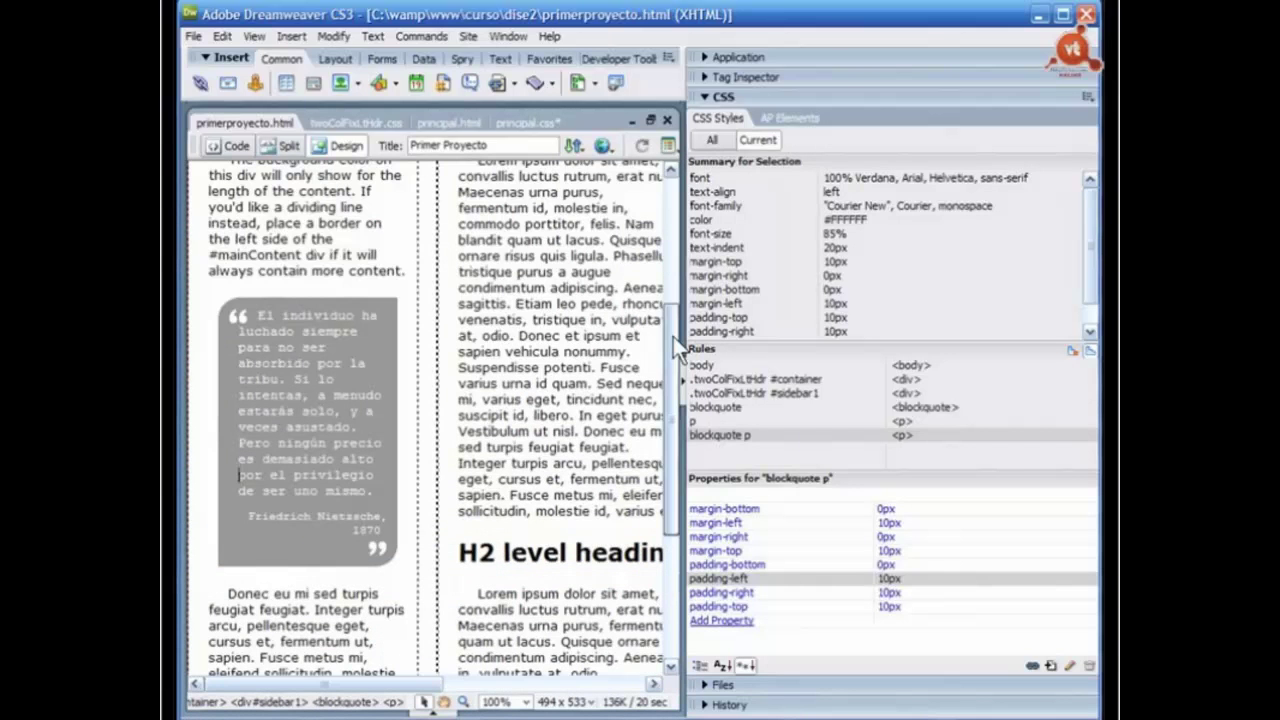
{"action": "mouse_move", "coordinate": [673, 337]}
{"action": "left_mouse_down"}
{"action": "mouse_move", "coordinate": [670, 355]}
{"action": "mouse_move", "coordinate": [674, 317]}
{"action": "mouse_move", "coordinate": [675, 330]}
{"action": "left_mouse_up"}
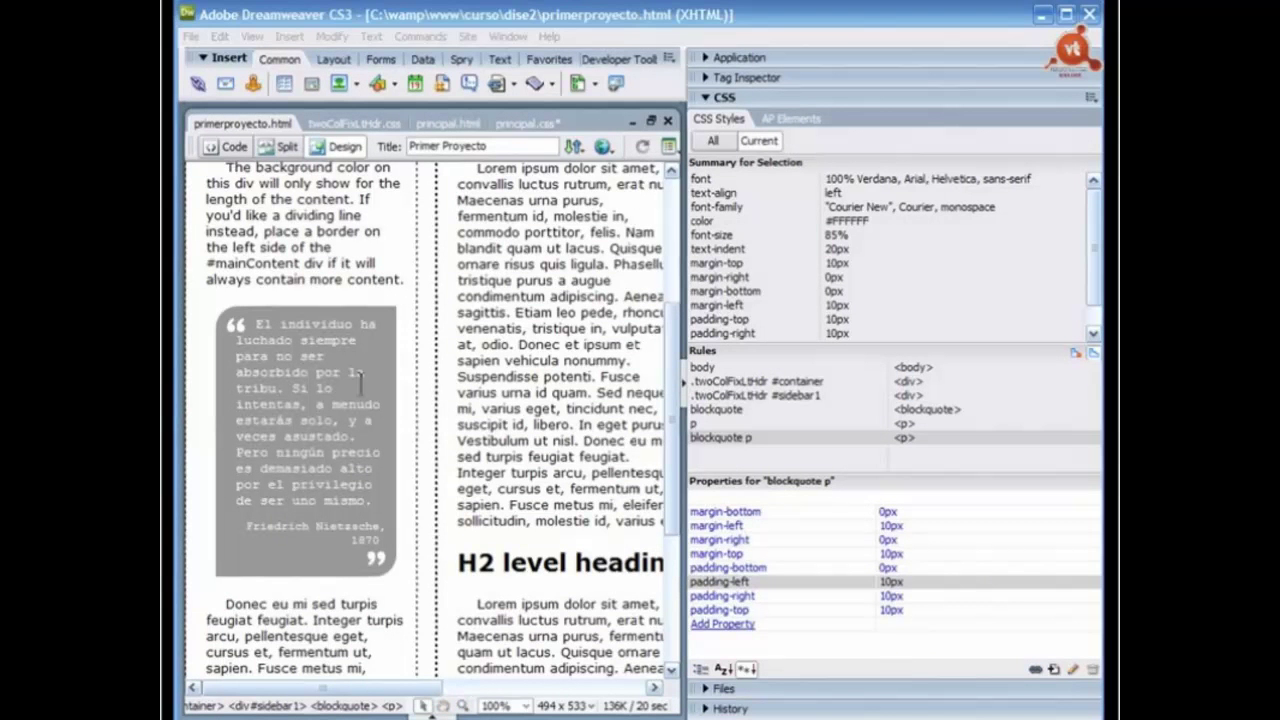
{"action": "left_click", "coordinate": [560, 312]}
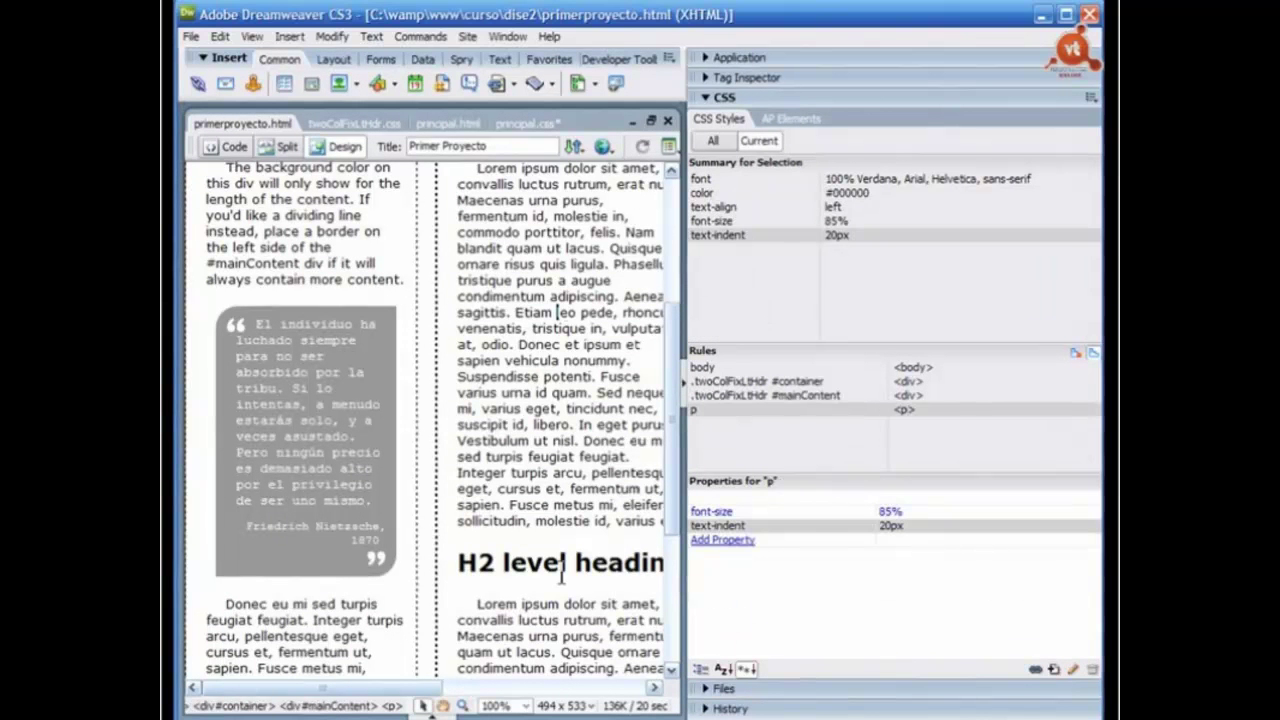
{"action": "left_click", "coordinate": [566, 620]}
{"action": "left_click", "coordinate": [290, 215]}
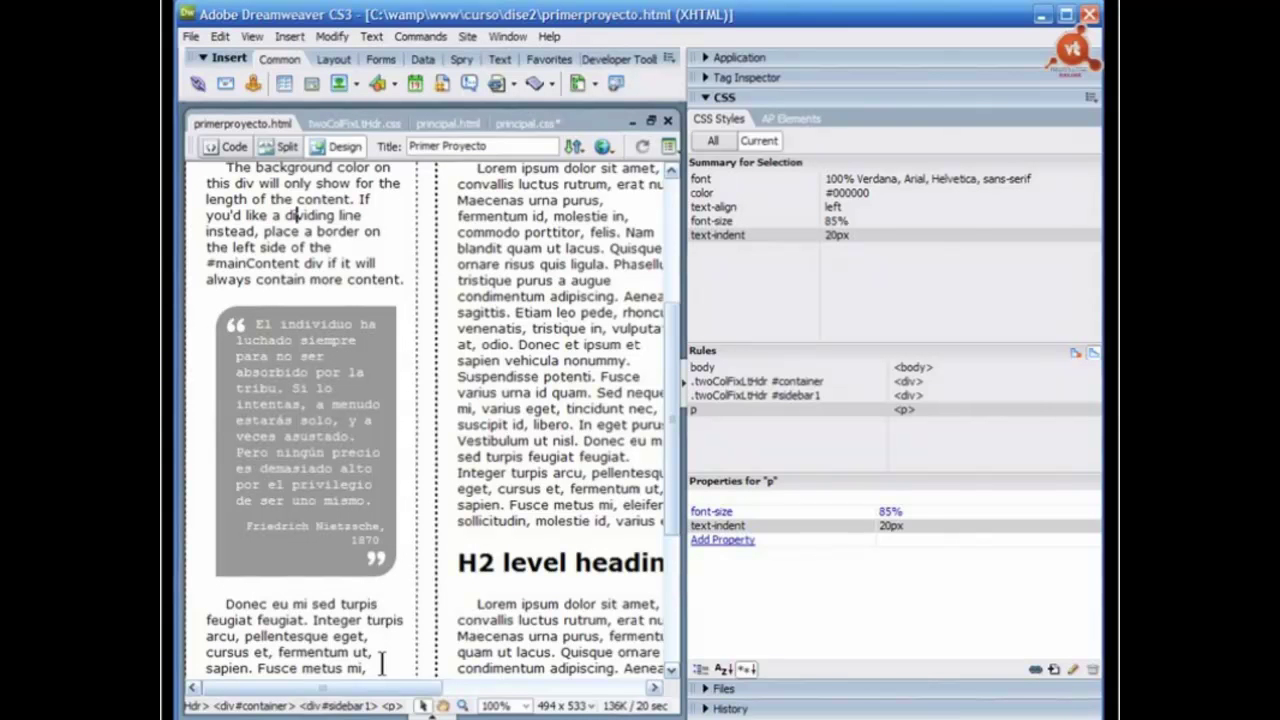
Step: Examine the CSS rules of the #sidebar1 and #container divs, focusing on the float and width properties of #sidebar1
{"action": "left_click", "coordinate": [352, 705]}
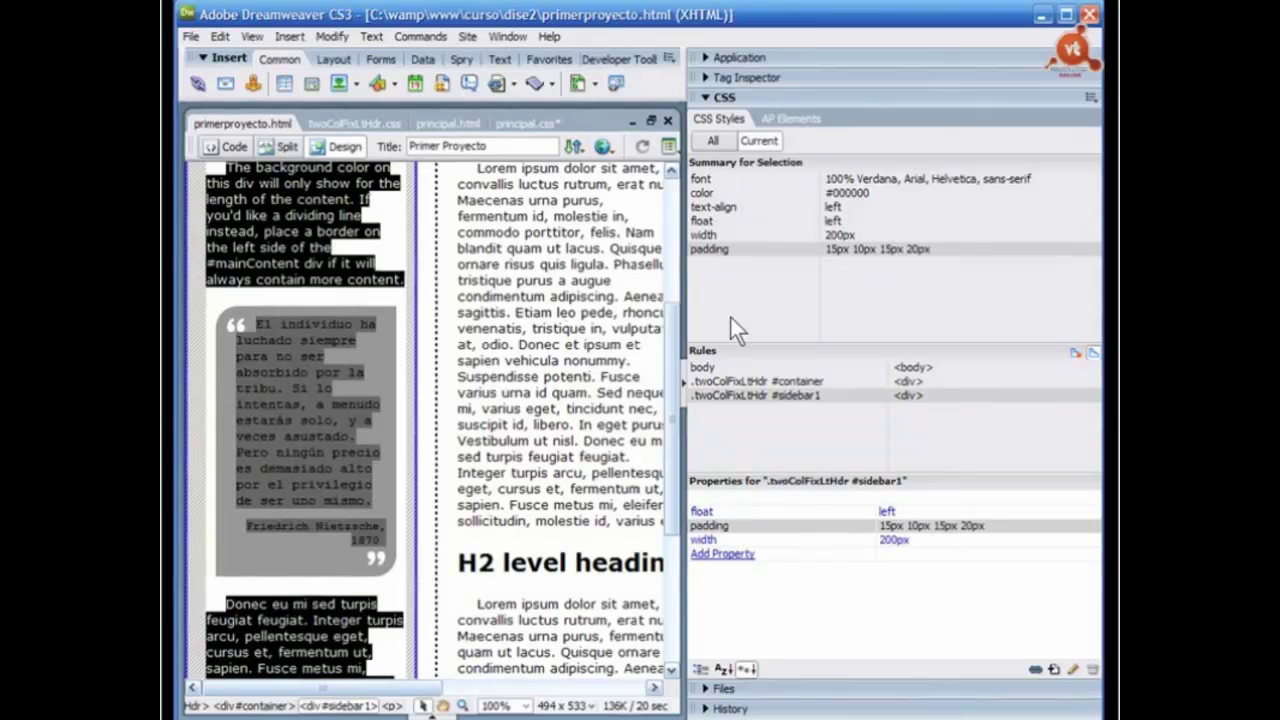
{"action": "left_click", "coordinate": [580, 480]}
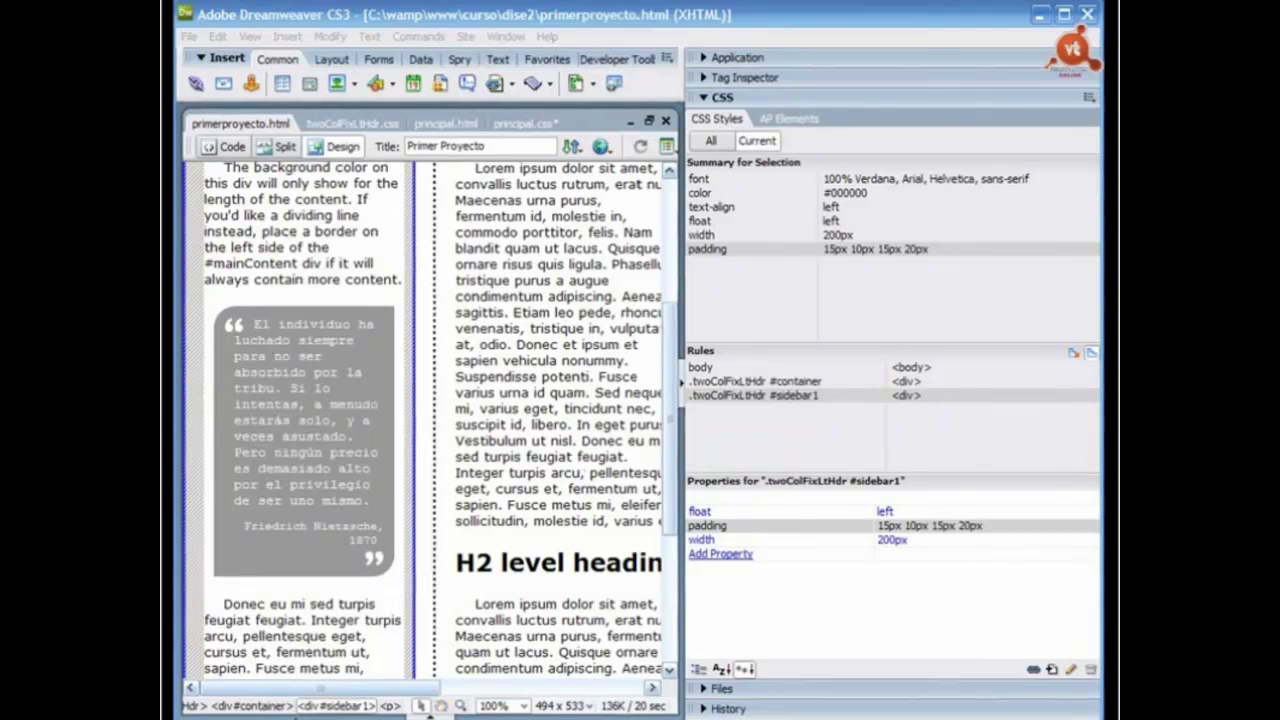
{"action": "left_click", "coordinate": [252, 706]}
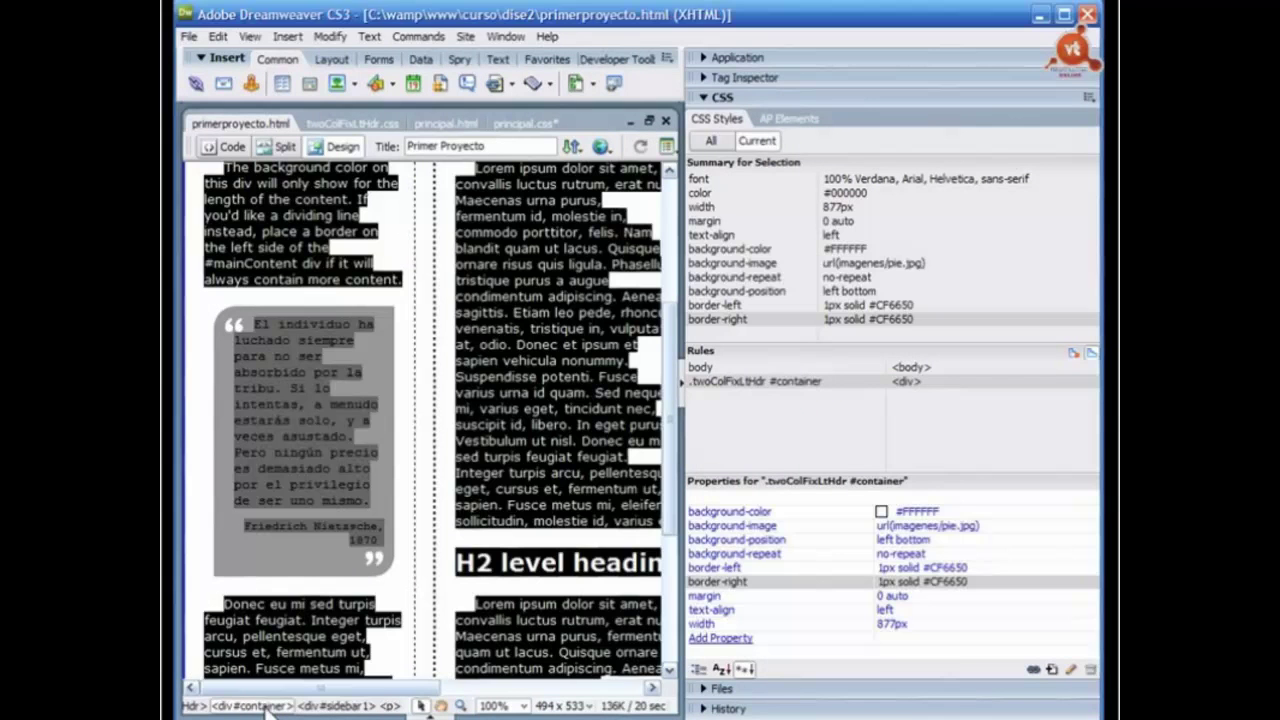
{"action": "left_click", "coordinate": [340, 706]}
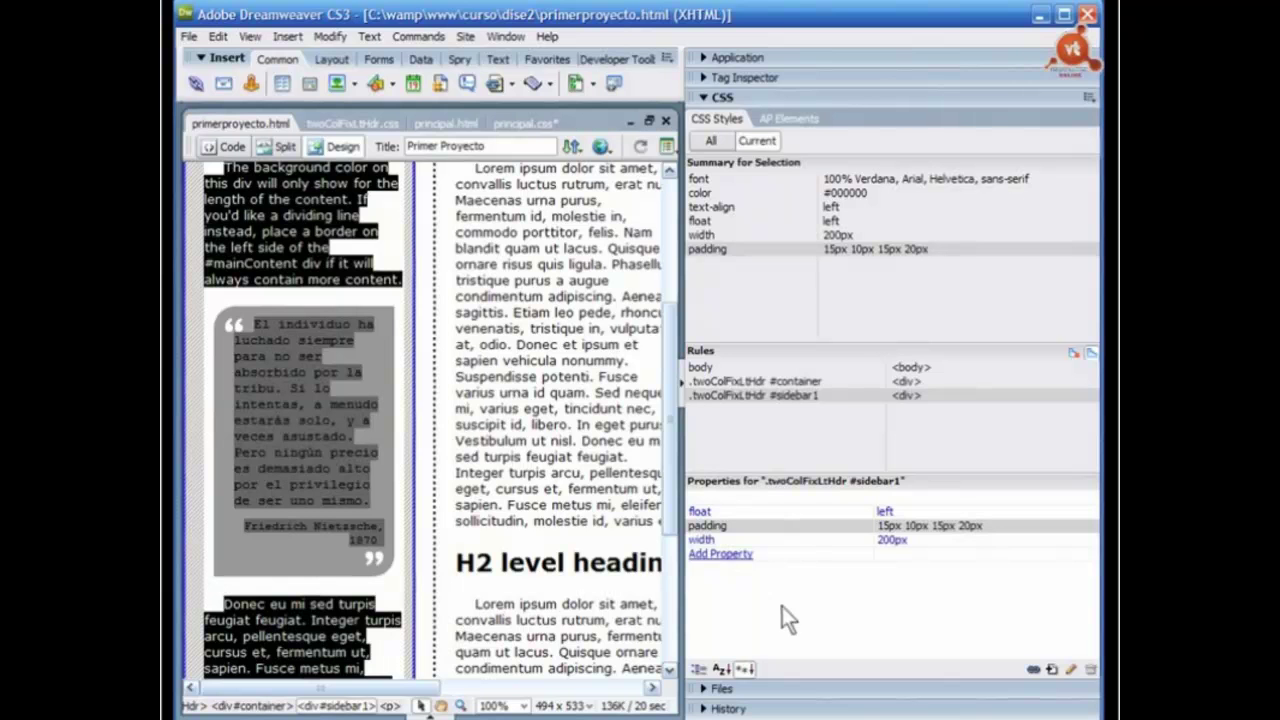
{"action": "left_click", "coordinate": [714, 235]}
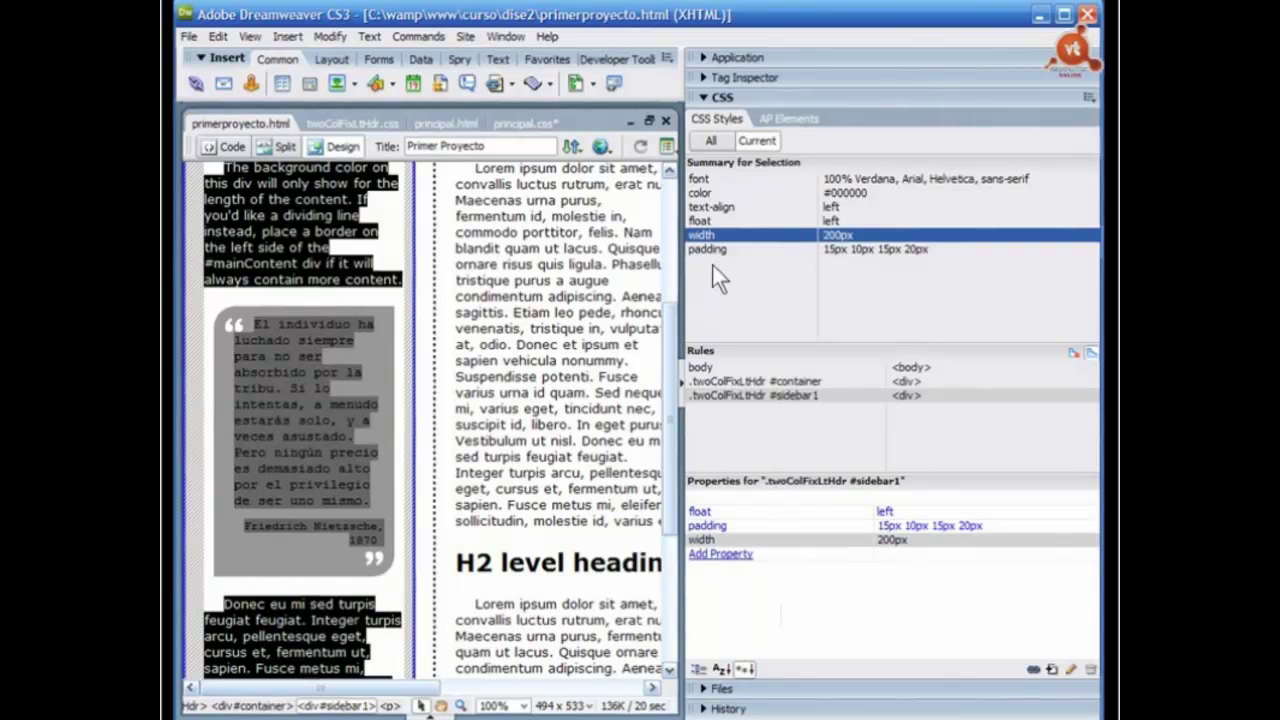
{"action": "left_click", "coordinate": [717, 396]}
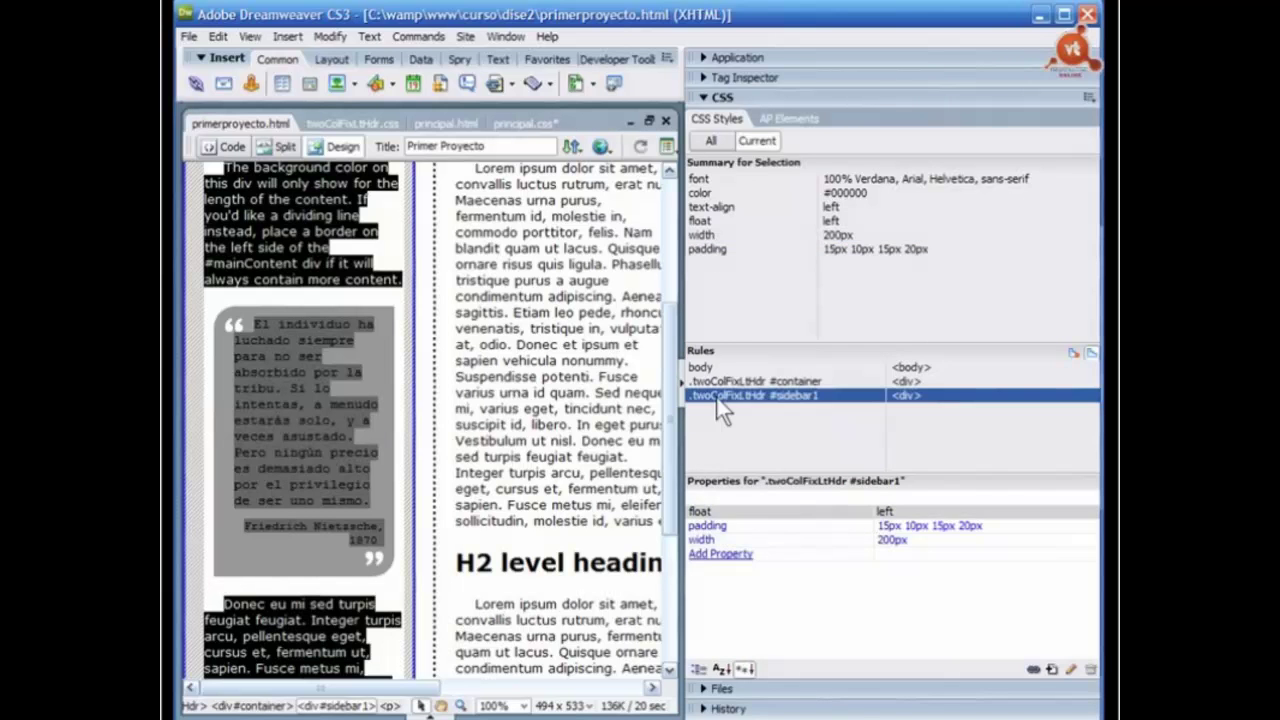
{"action": "left_click", "coordinate": [700, 221]}
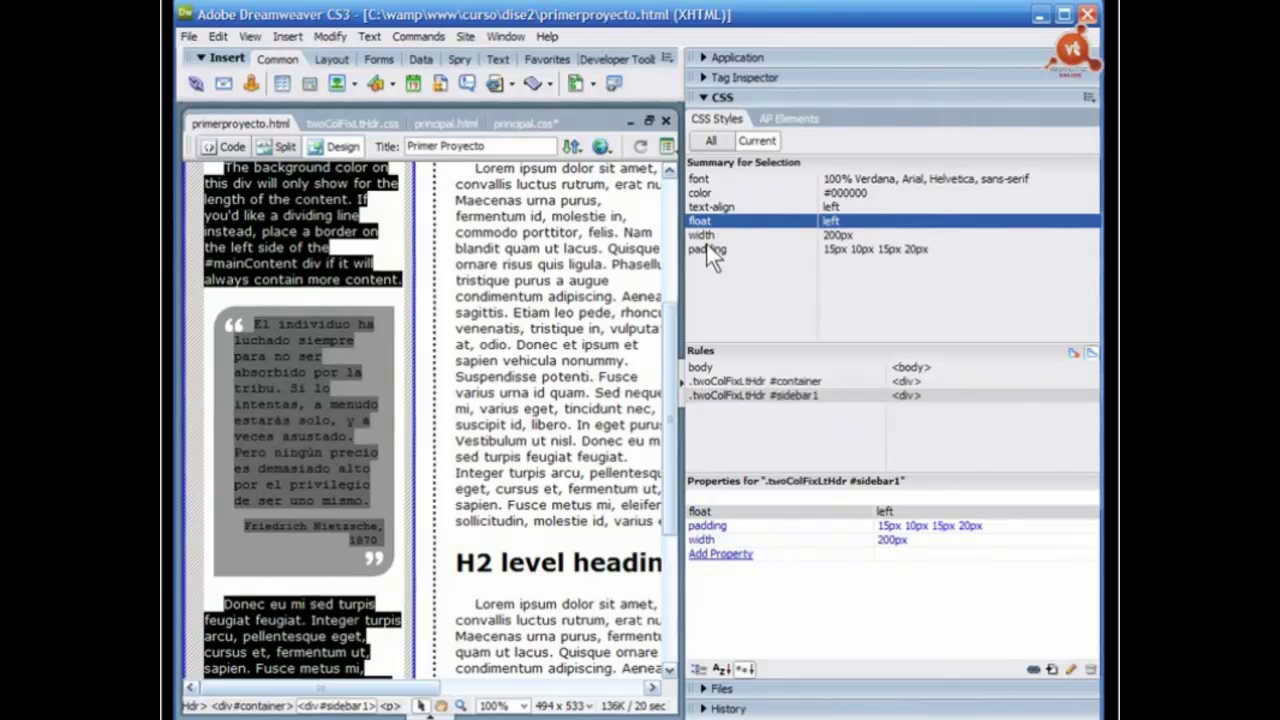
{"action": "left_click", "coordinate": [705, 235]}
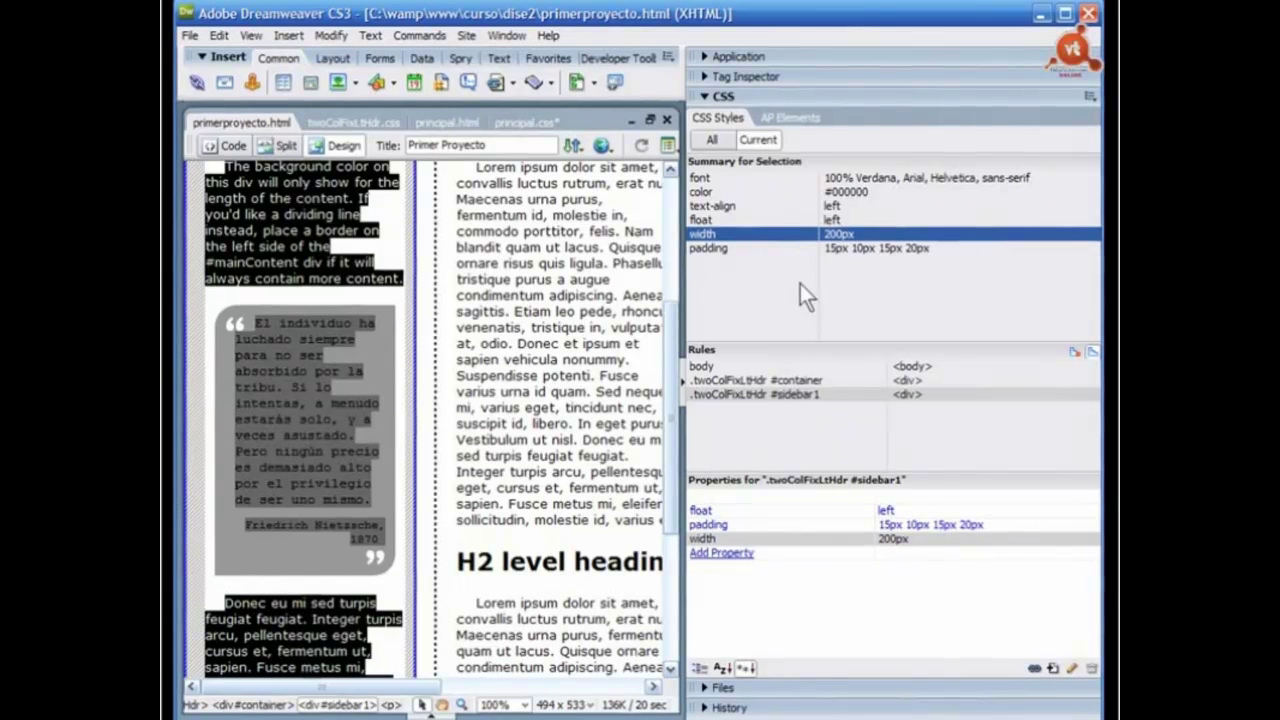